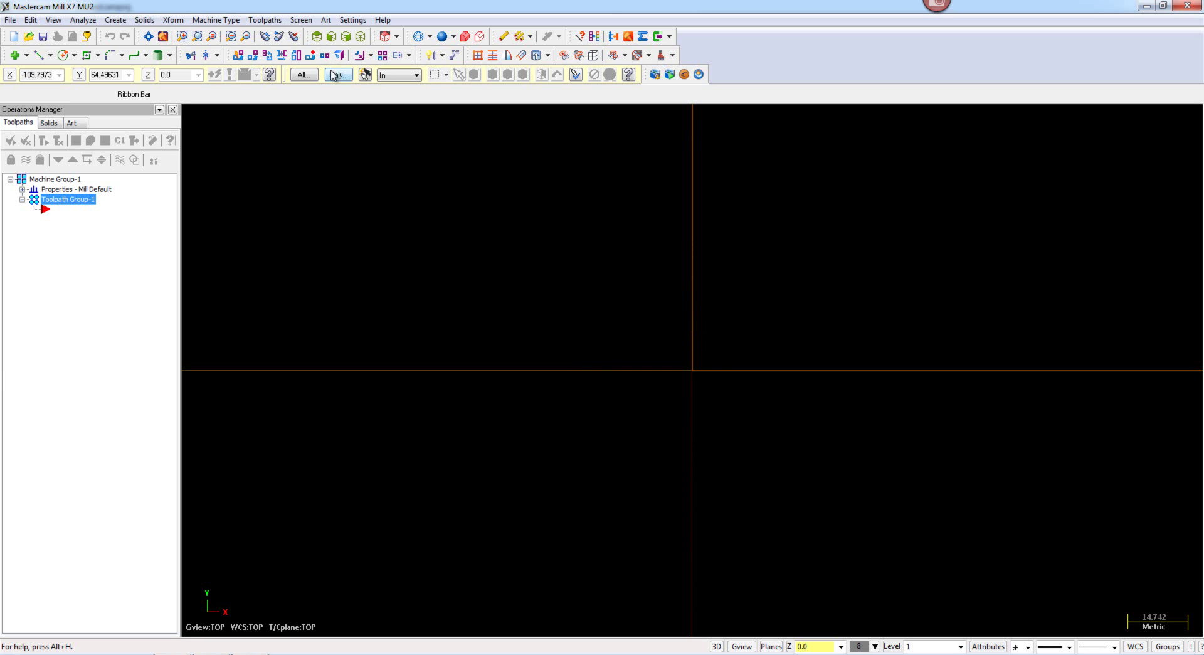
# Step: Open the sample part CURVE 5 AXIS - VISOR.MCX-7 from the mill > Multiaxis > 1 CLASSIC folder
pyautogui.click(36, 221)
pyautogui.click(28, 35)
pyautogui.doubleClick(350, 279)
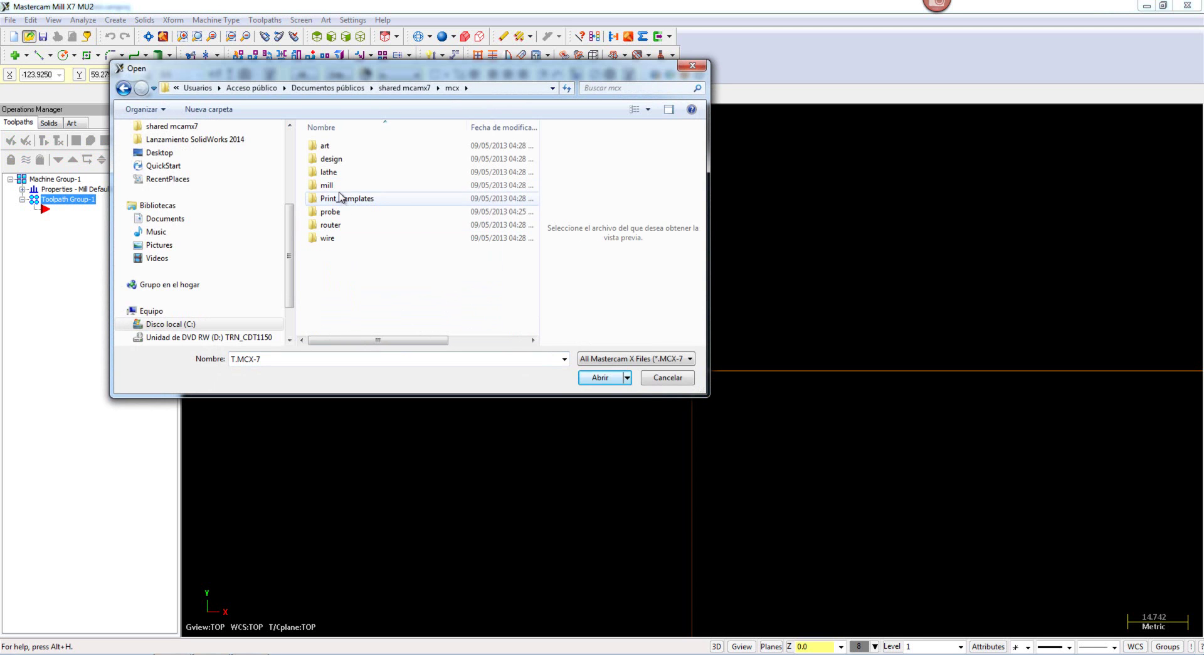
pyautogui.doubleClick(343, 185)
pyautogui.doubleClick(342, 172)
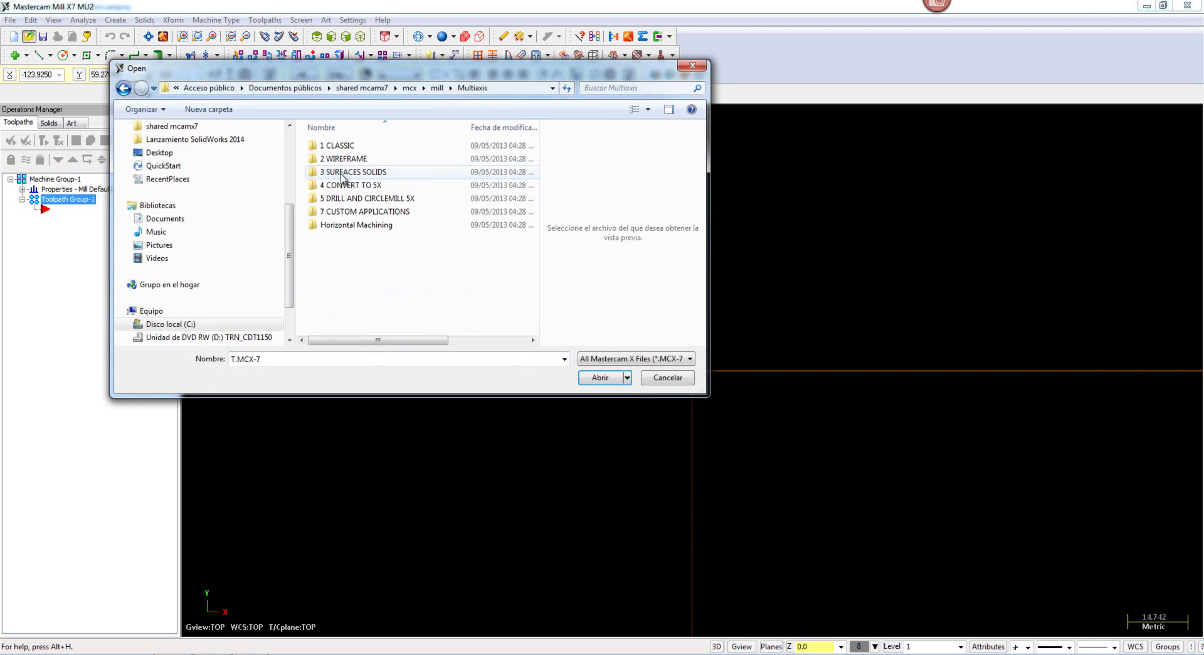
pyautogui.doubleClick(343, 146)
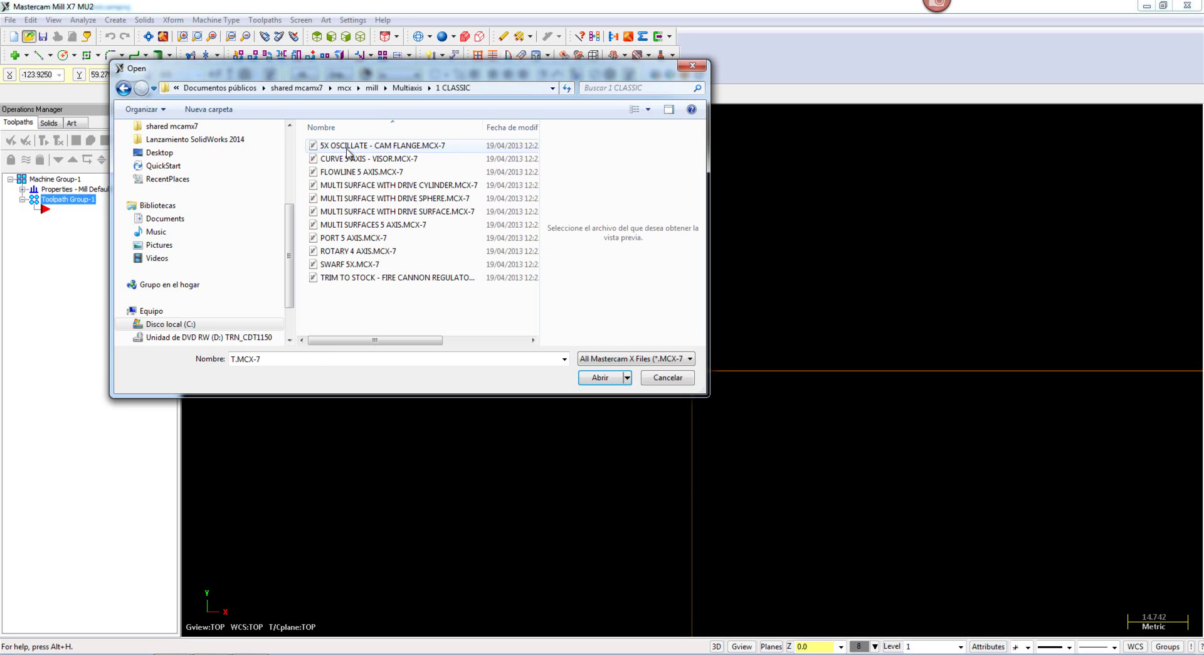
pyautogui.click(354, 160)
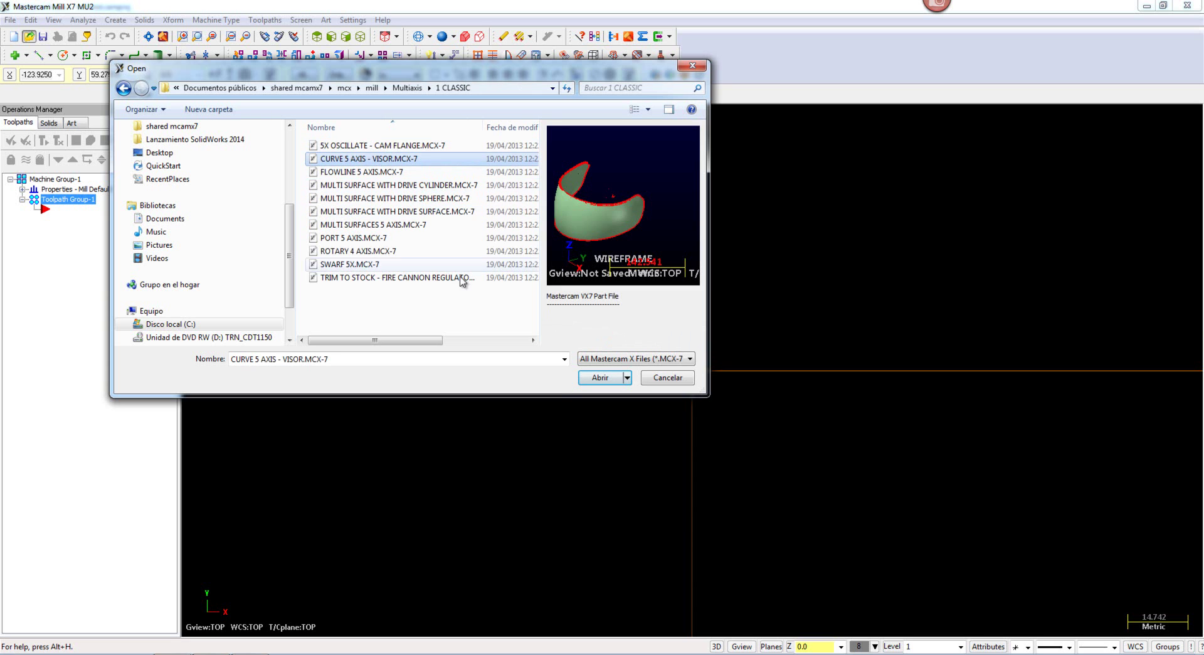
pyautogui.click(594, 378)
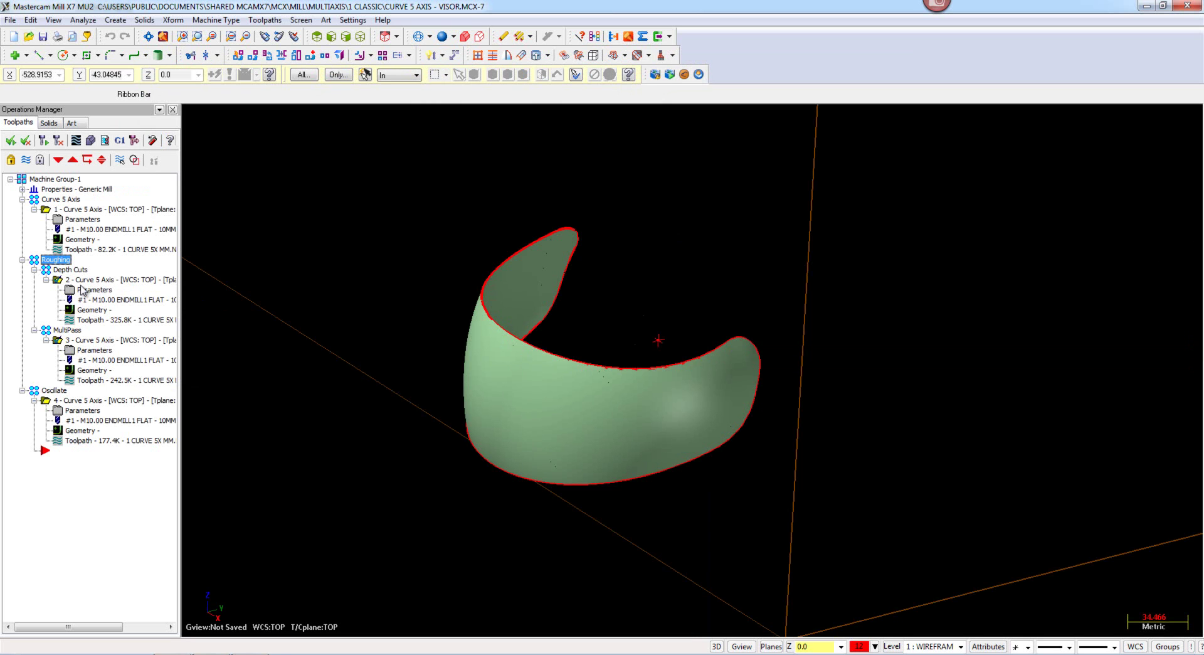
# Step: Delete the toolpath operations inside the Roughing and Oscillate groups
pyautogui.press('Delete')
pyautogui.press('Return')
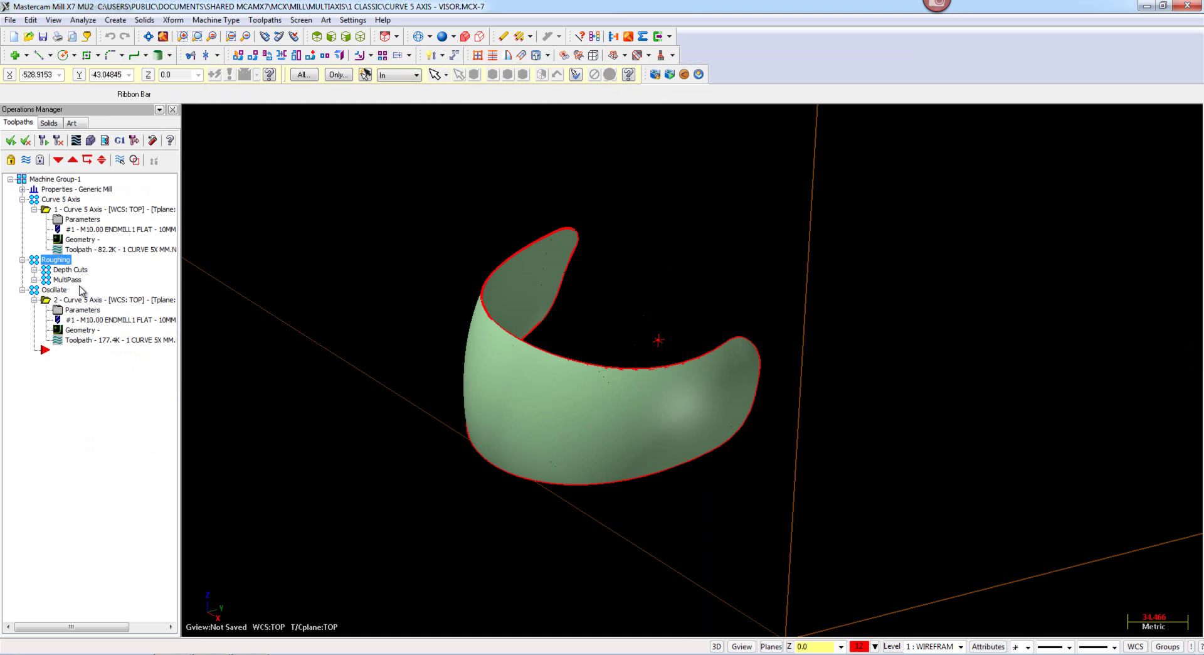
pyautogui.click(65, 291)
pyautogui.press('Delete')
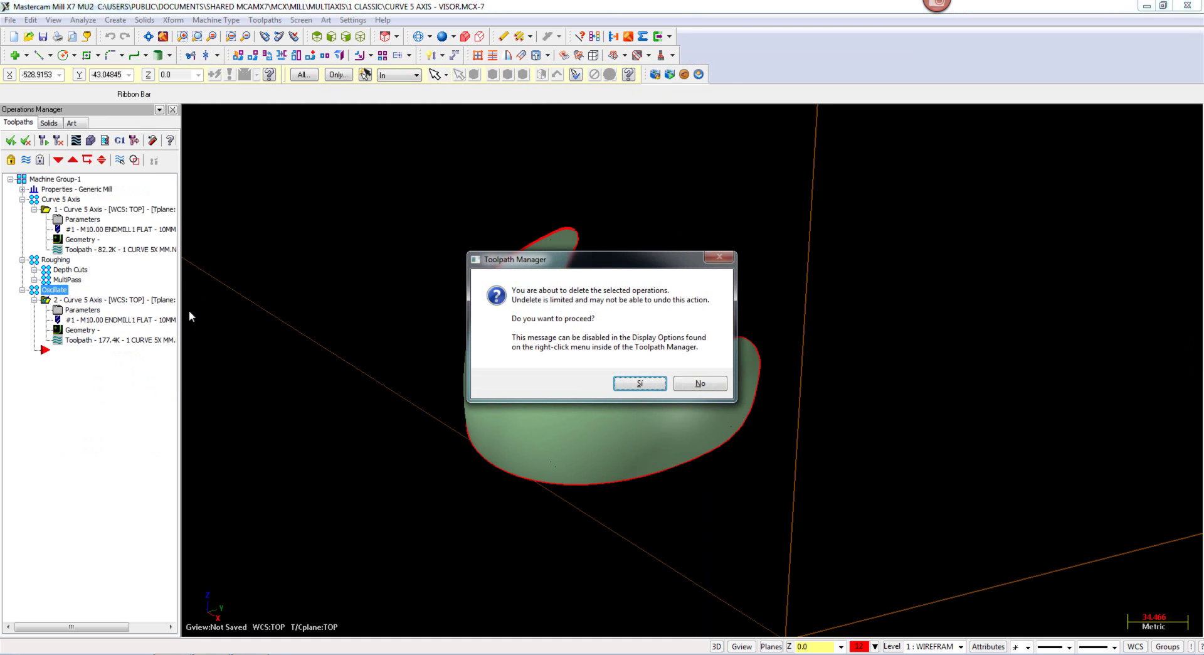
pyautogui.click(640, 383)
# Step: Remove the empty Roughing and Oscillate toolpath groups from the machine group
pyautogui.click(56, 260)
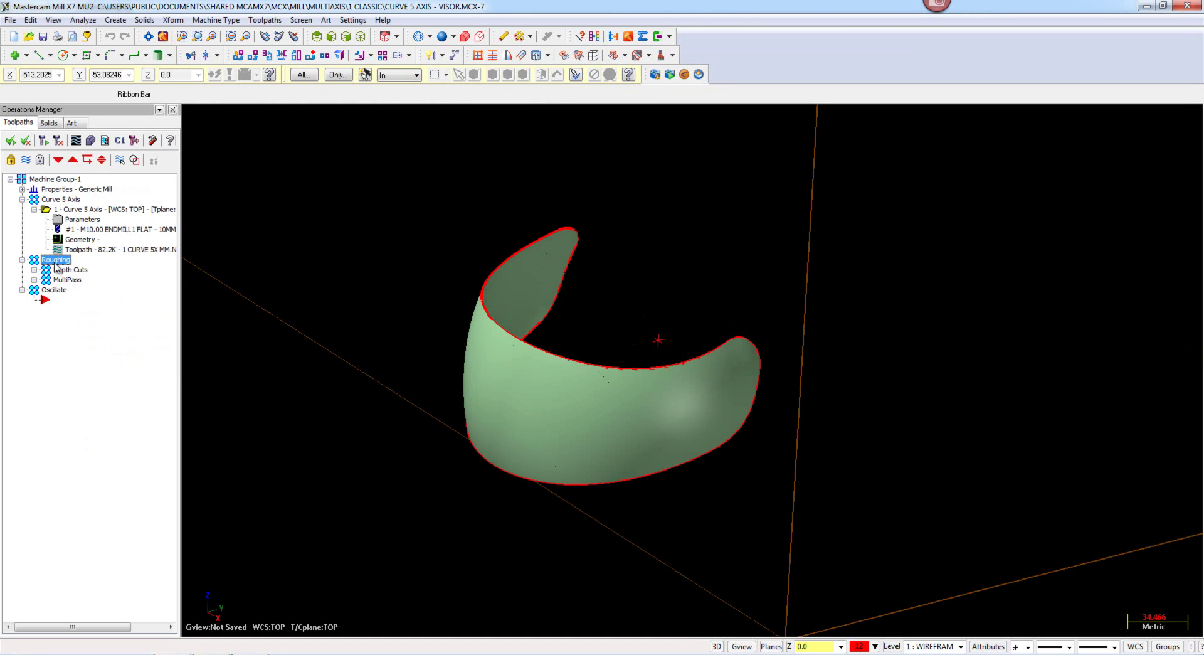
pyautogui.rightClick(55, 264)
pyautogui.moveTo(105, 346)
pyautogui.click(217, 390)
pyautogui.click(51, 275)
pyautogui.rightClick(52, 275)
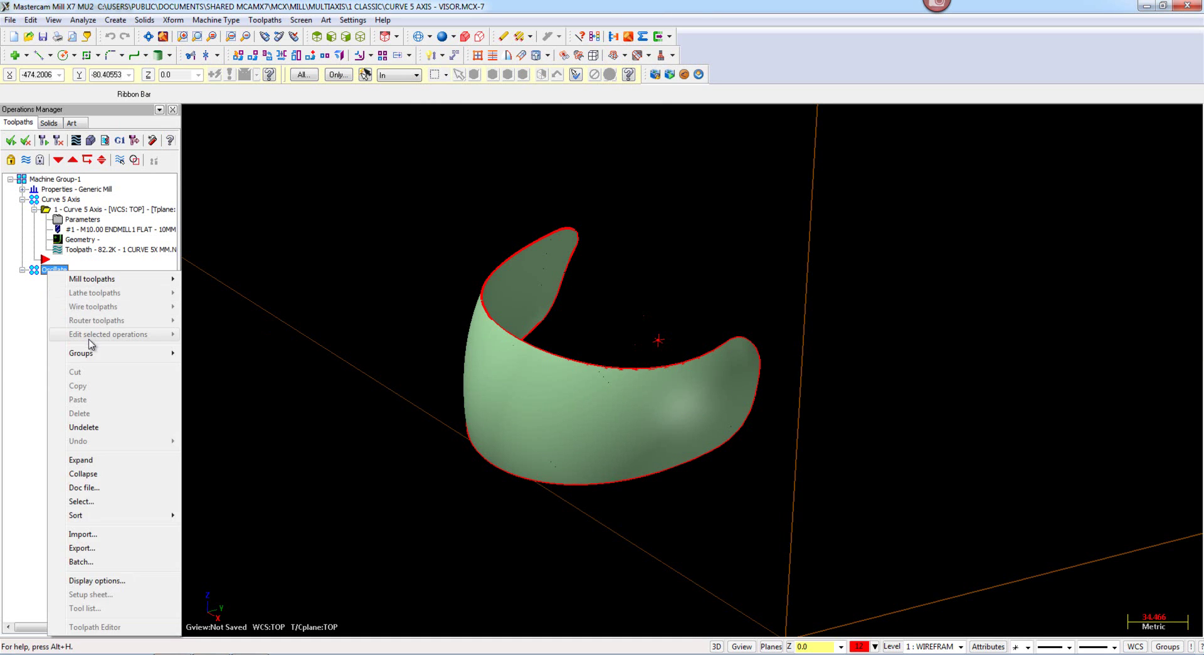
pyautogui.moveTo(97, 353)
pyautogui.click(217, 398)
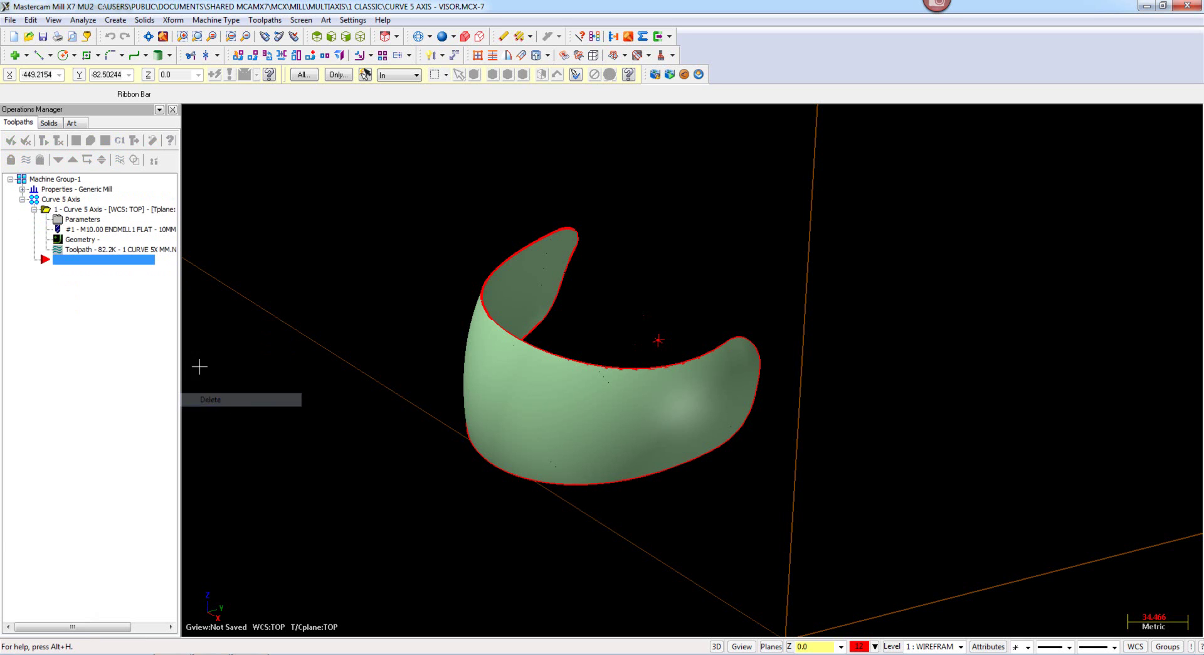
# Step: Delete the remaining operation in the Curve 5 Axis group
pyautogui.click(93, 212)
pyautogui.press('Delete')
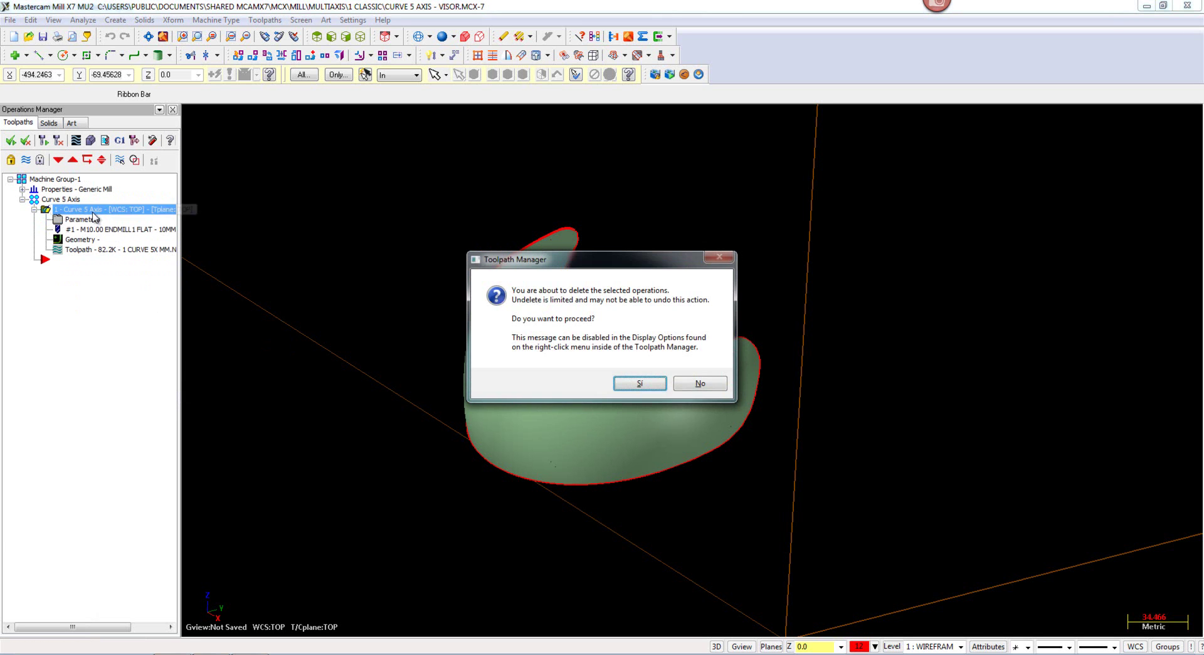
pyautogui.click(640, 383)
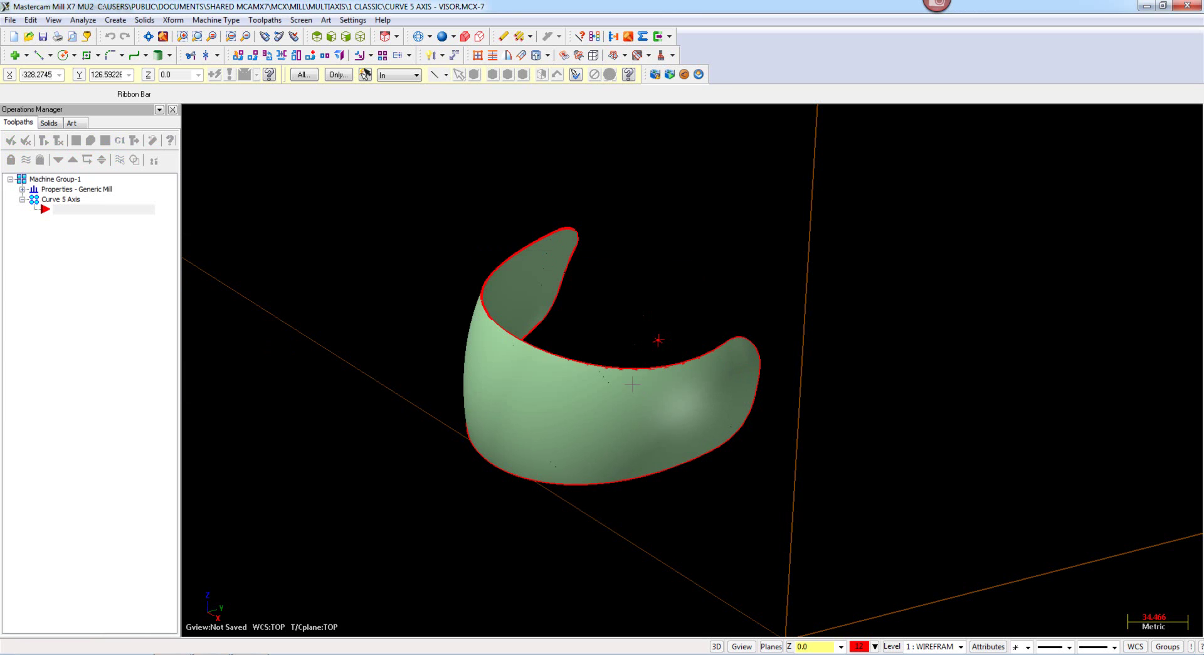
# Step: Start a new multiaxis toolpath for the visor, accepting CURVE 5 AXIS - VISOR as the NC name
pyautogui.moveTo(430, 301); pyautogui.dragTo(635, 393, button='middle')
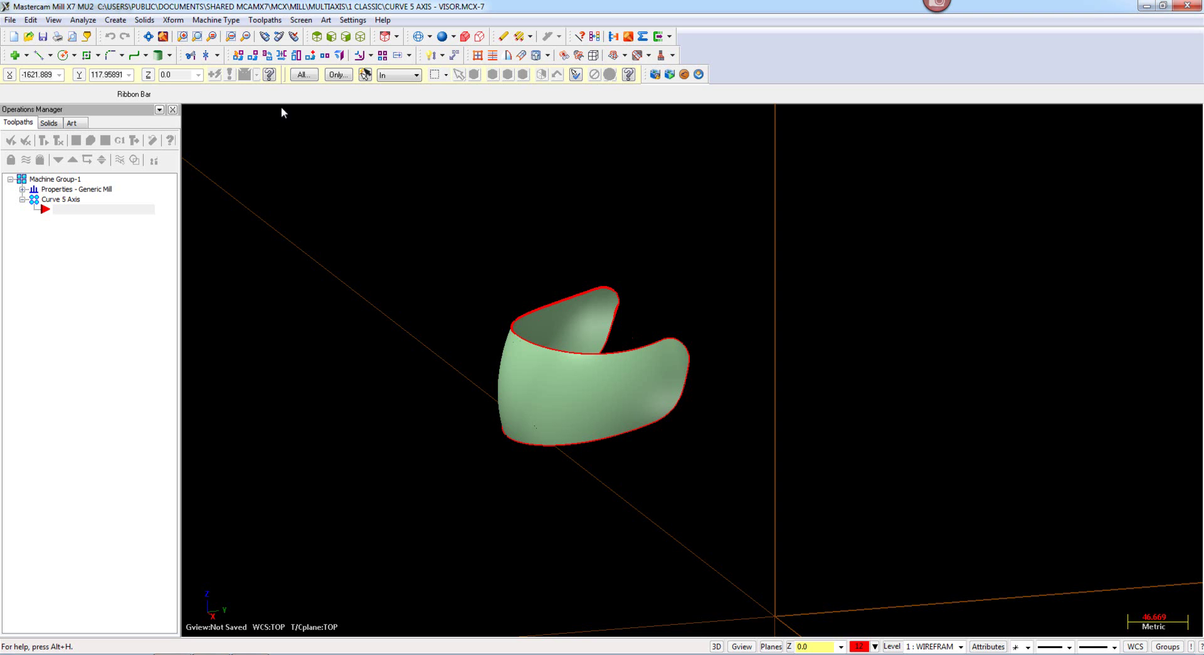
pyautogui.click(265, 20)
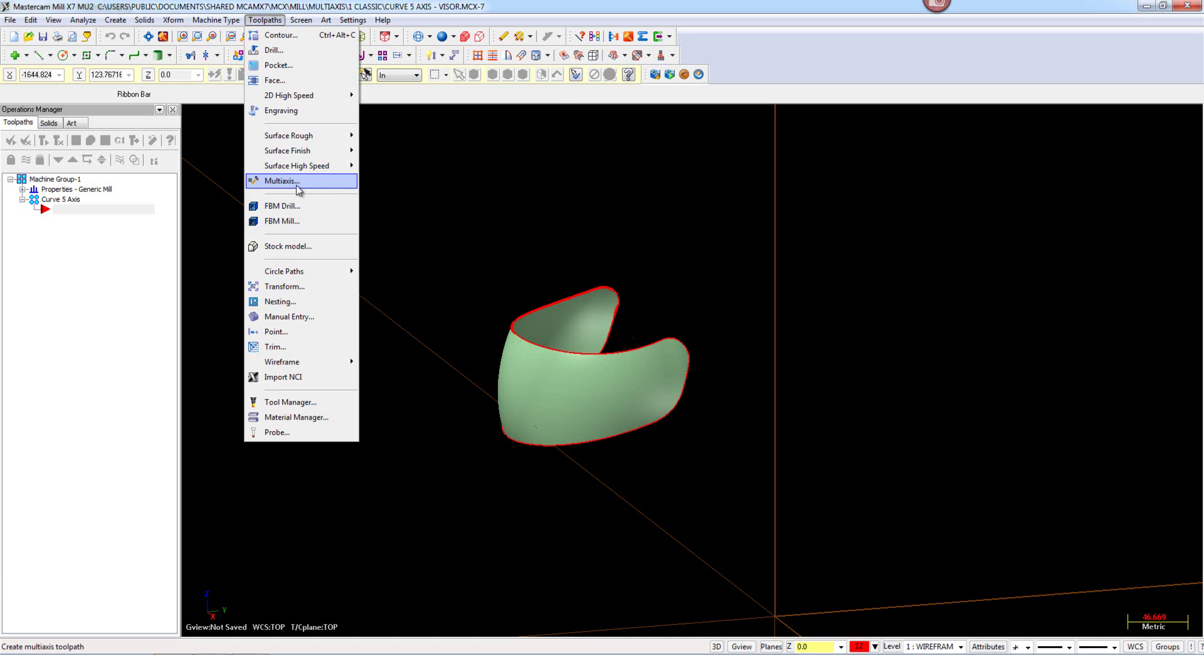
pyautogui.click(297, 186)
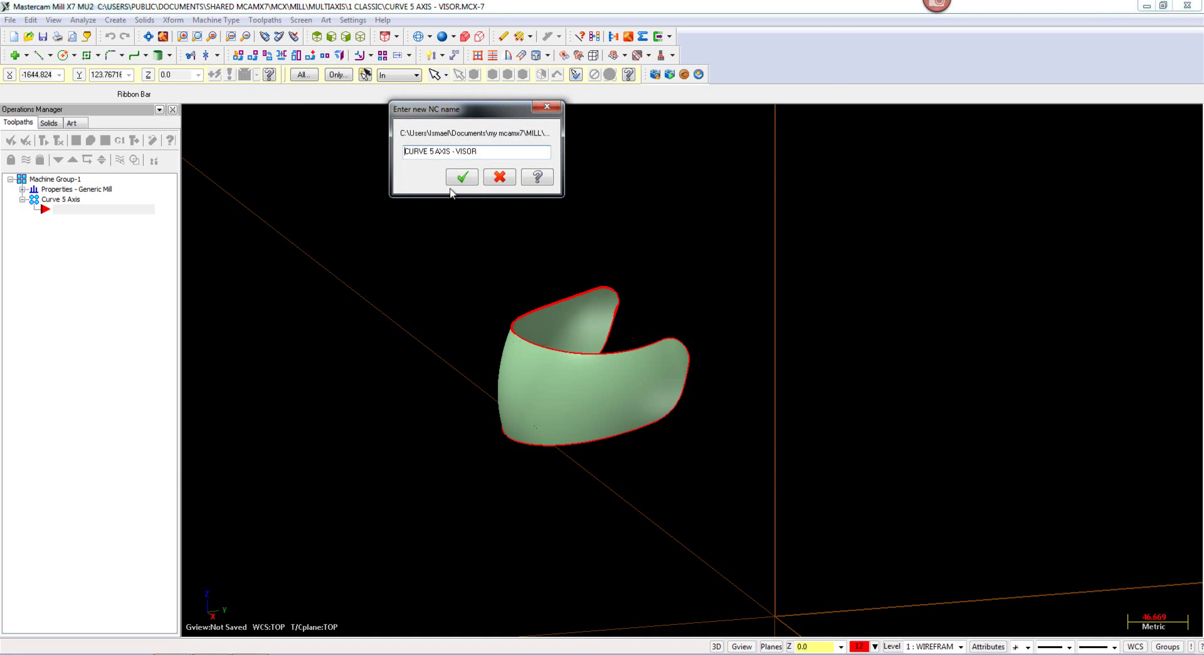
pyautogui.click(460, 178)
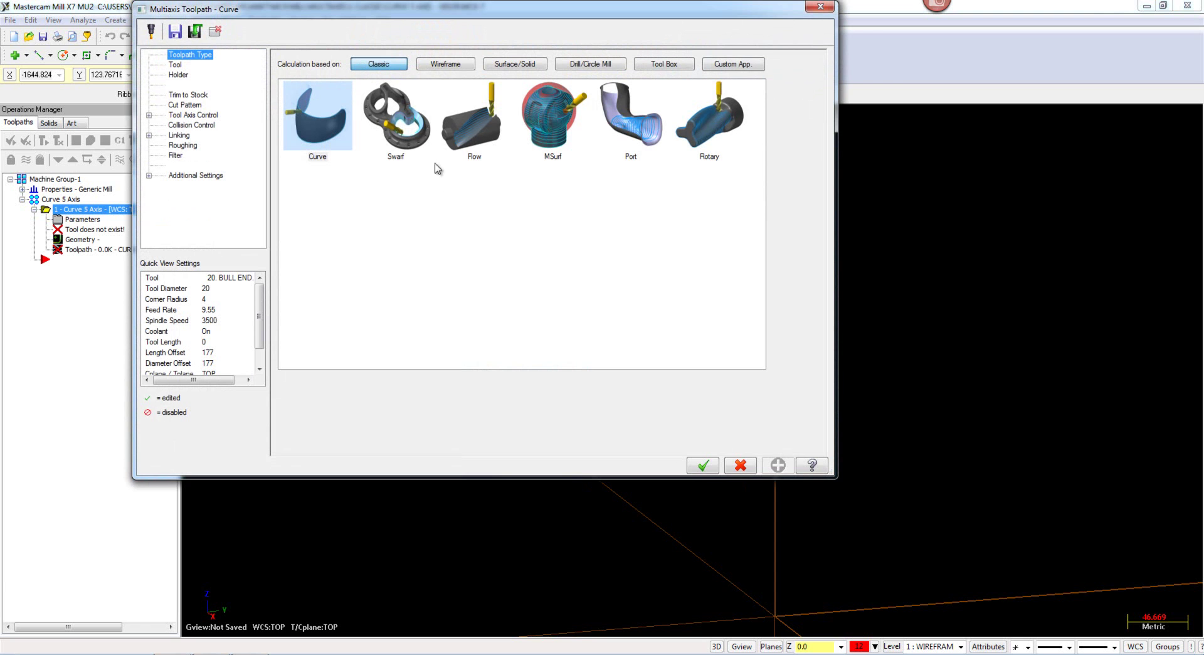
pyautogui.moveTo(461, 18); pyautogui.dragTo(529, 130)
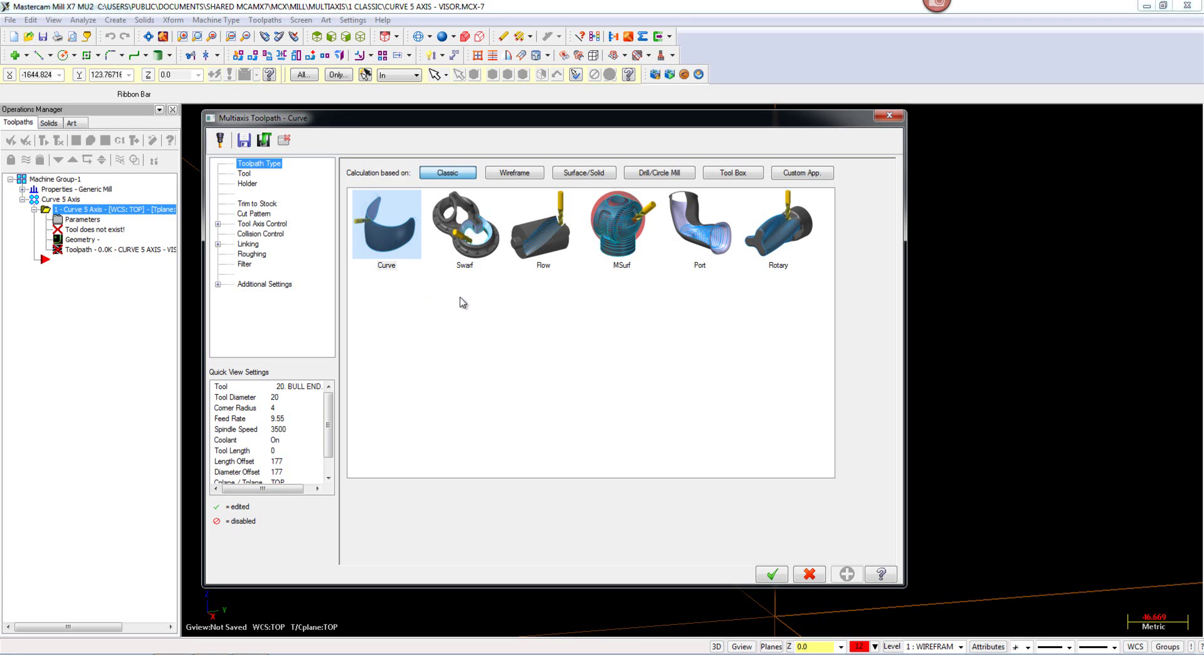
# Step: Examine the Classic toolpath types from Swarf to Rotary and the Wireframe types from Morph between 2 curves to Project curves
pyautogui.click(457, 257)
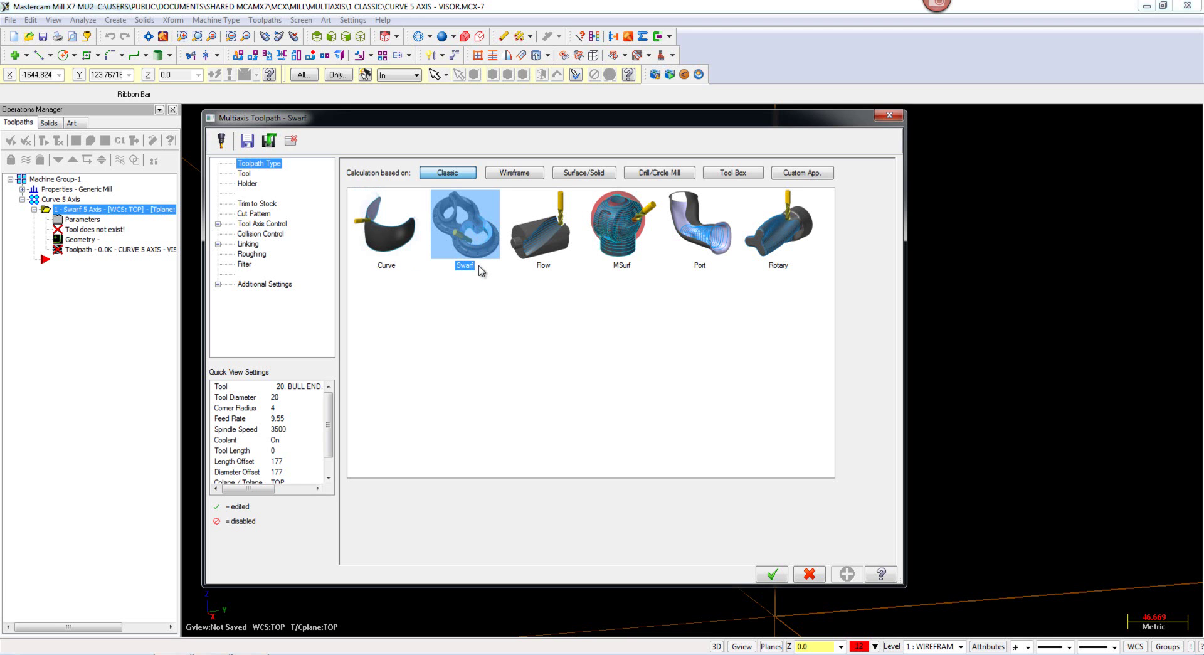
pyautogui.click(541, 258)
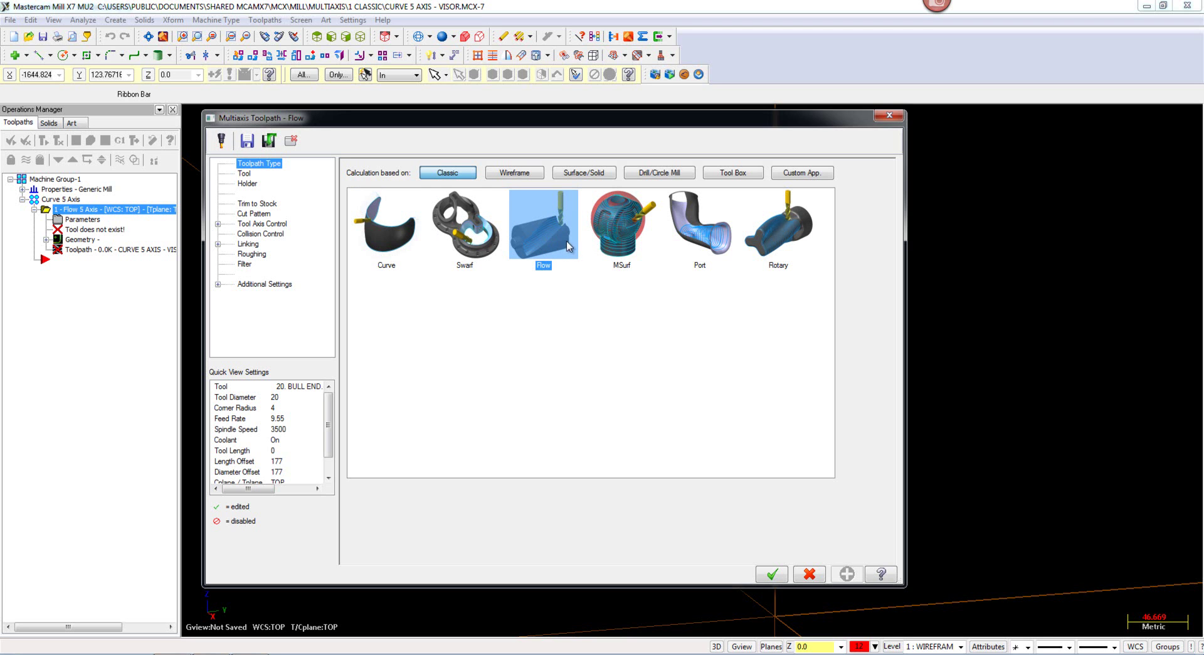
pyautogui.click(618, 251)
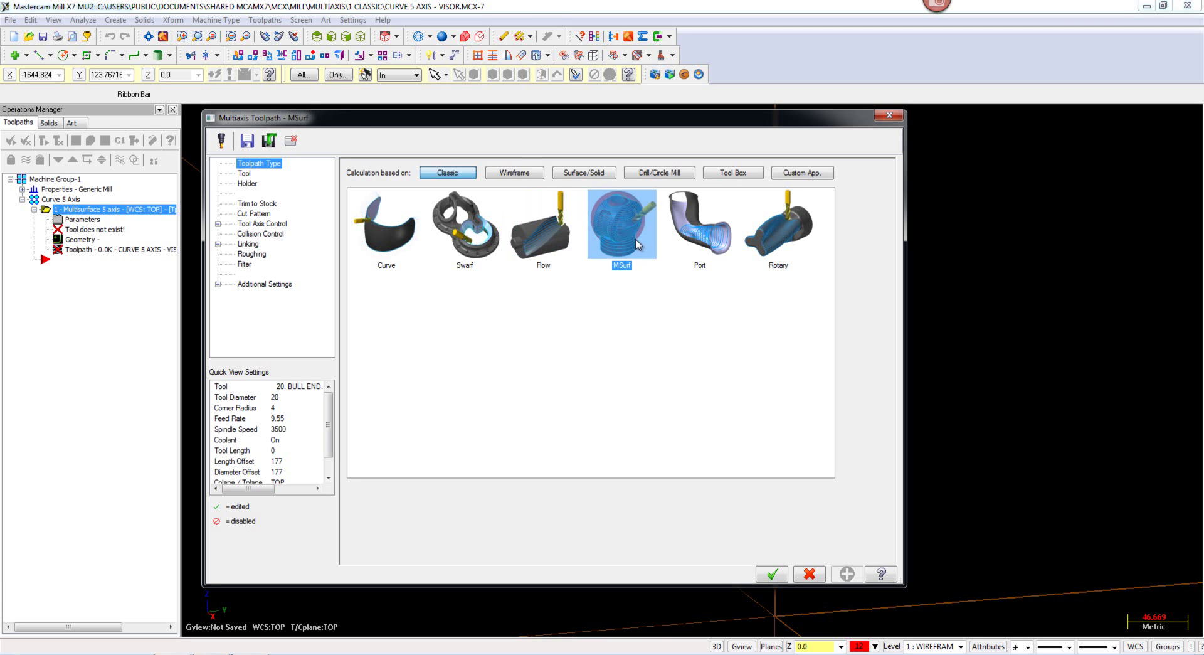
pyautogui.click(690, 249)
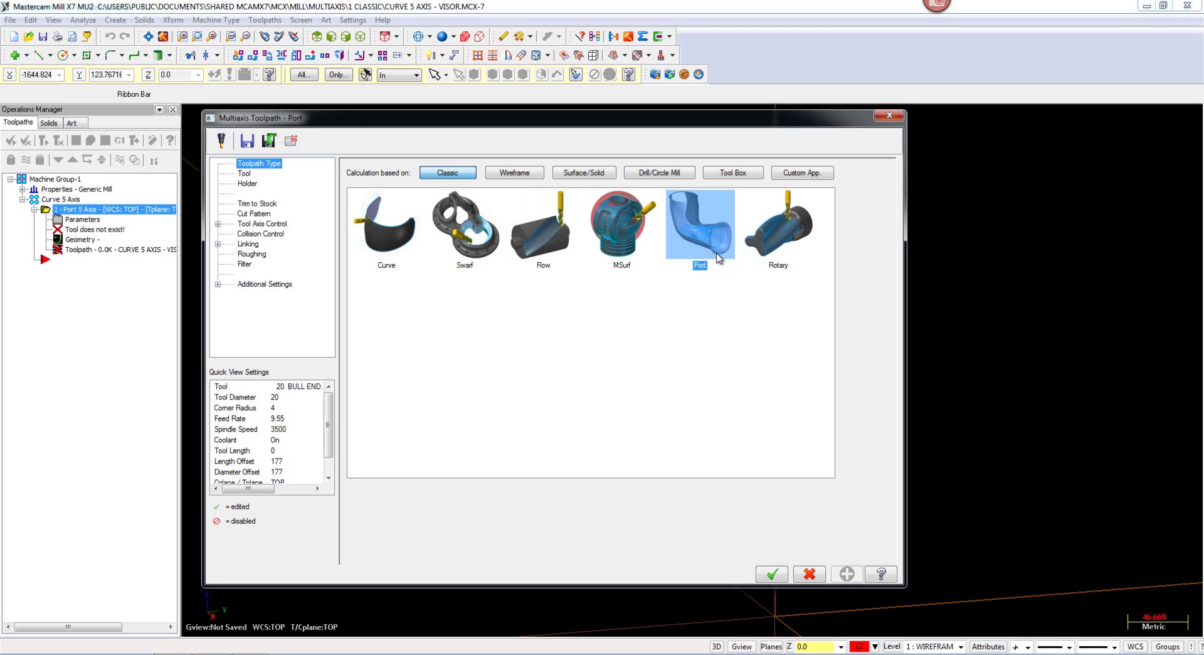
pyautogui.click(778, 268)
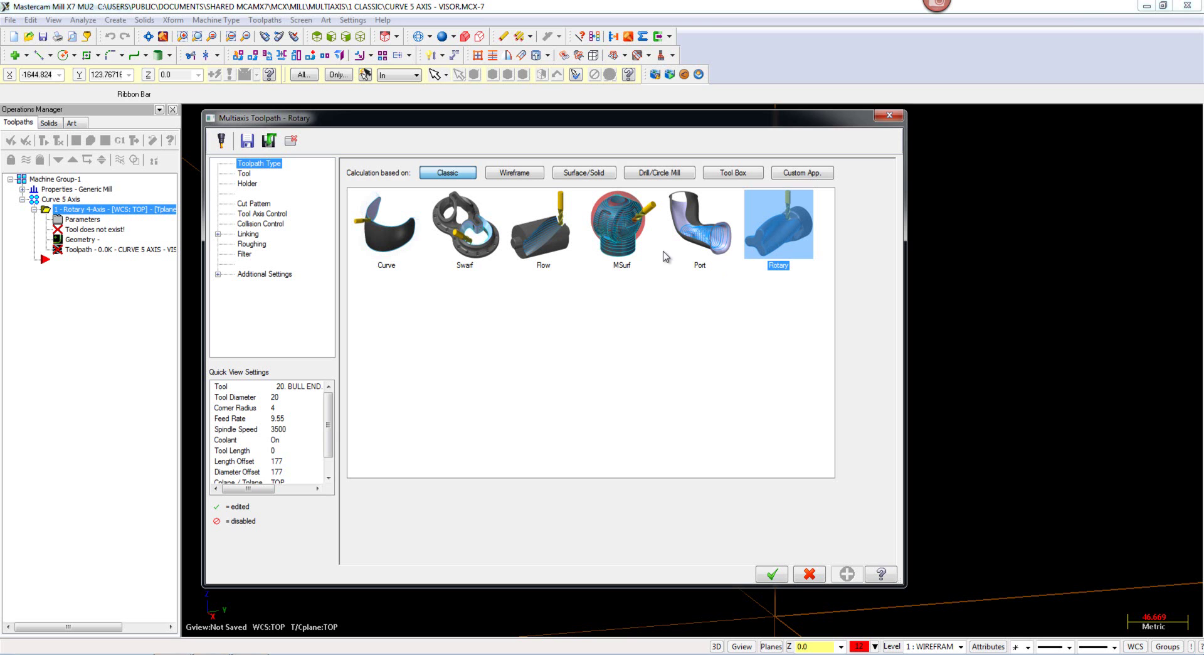
pyautogui.click(514, 172)
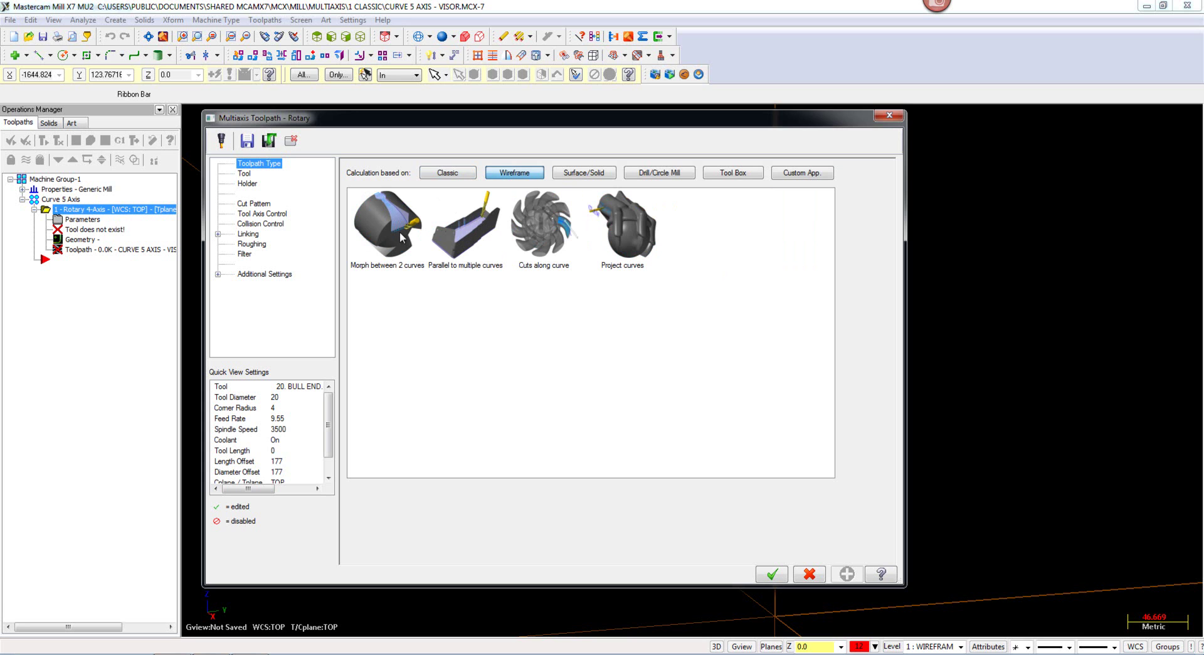
pyautogui.click(397, 231)
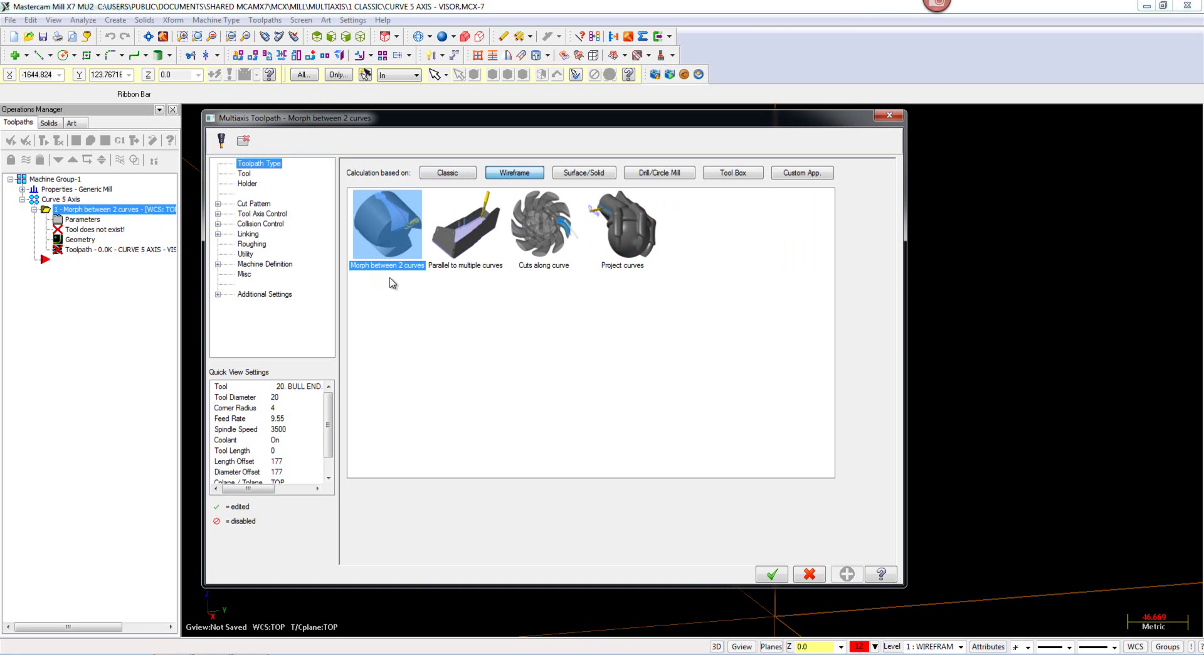
pyautogui.click(464, 266)
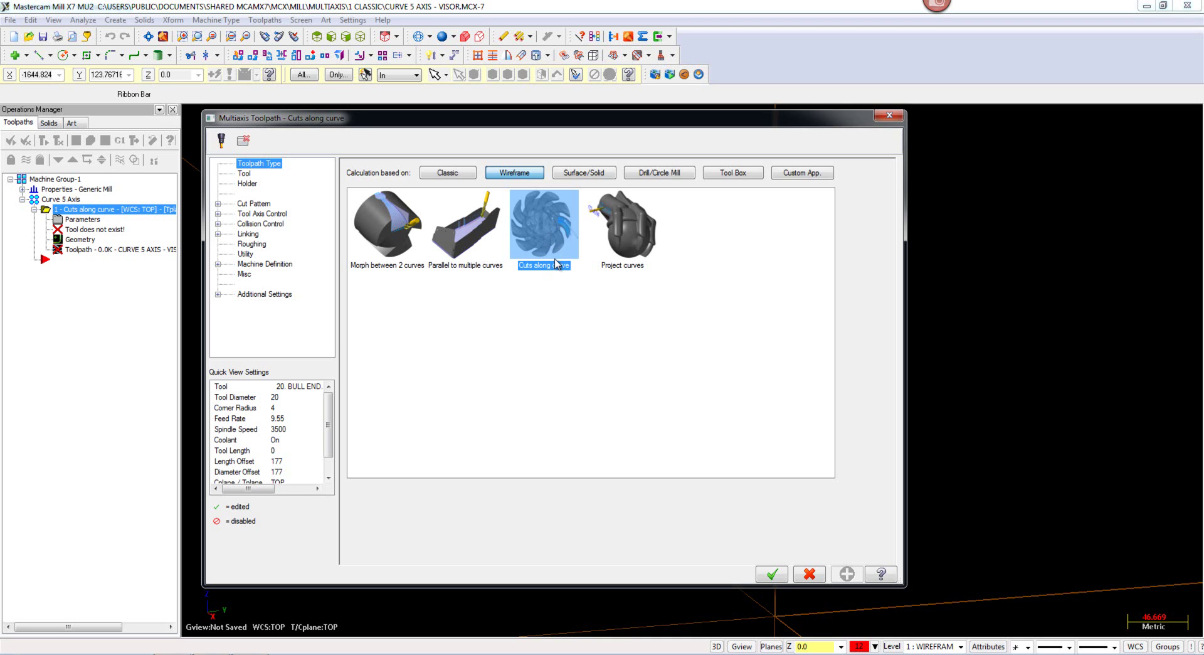
pyautogui.click(619, 256)
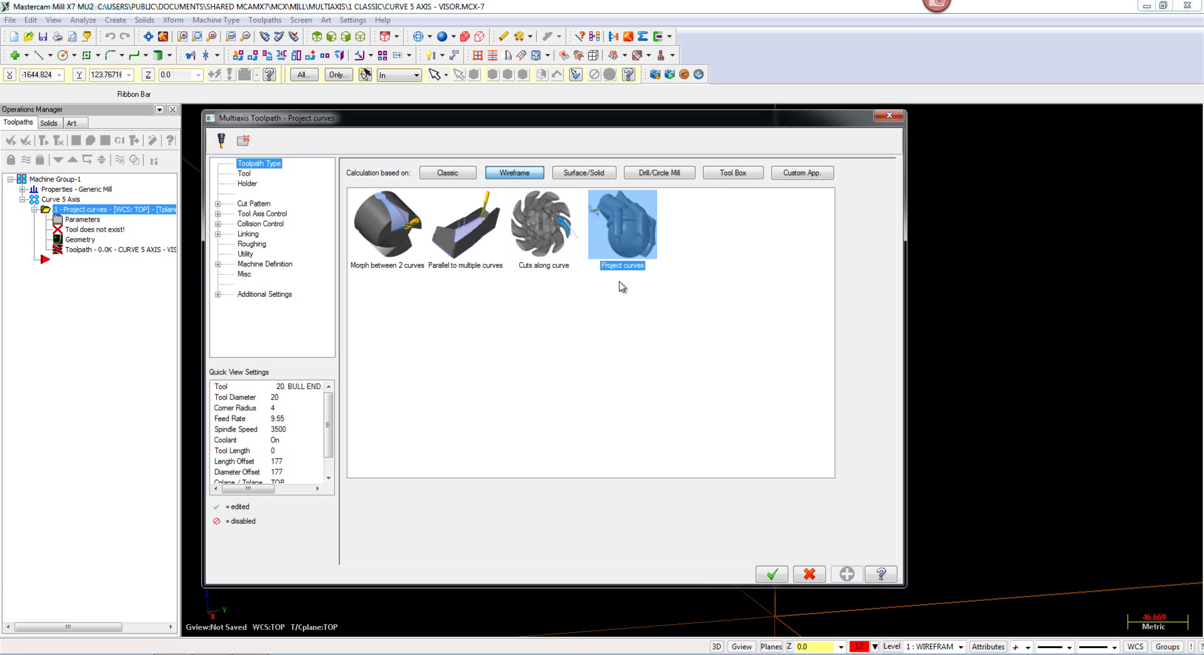
# Step: Examine the Surface/Solid, Drill/Circle Mill and Tool Box toolpath types, and return to the Classic set
pyautogui.click(593, 177)
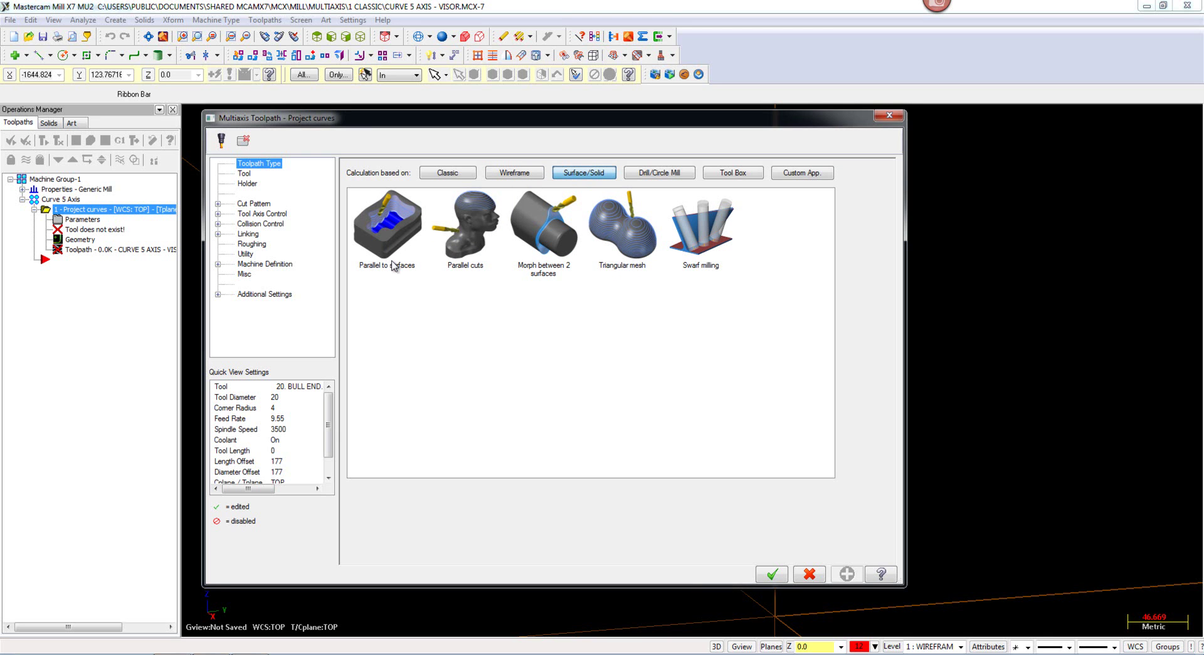
pyautogui.click(404, 276)
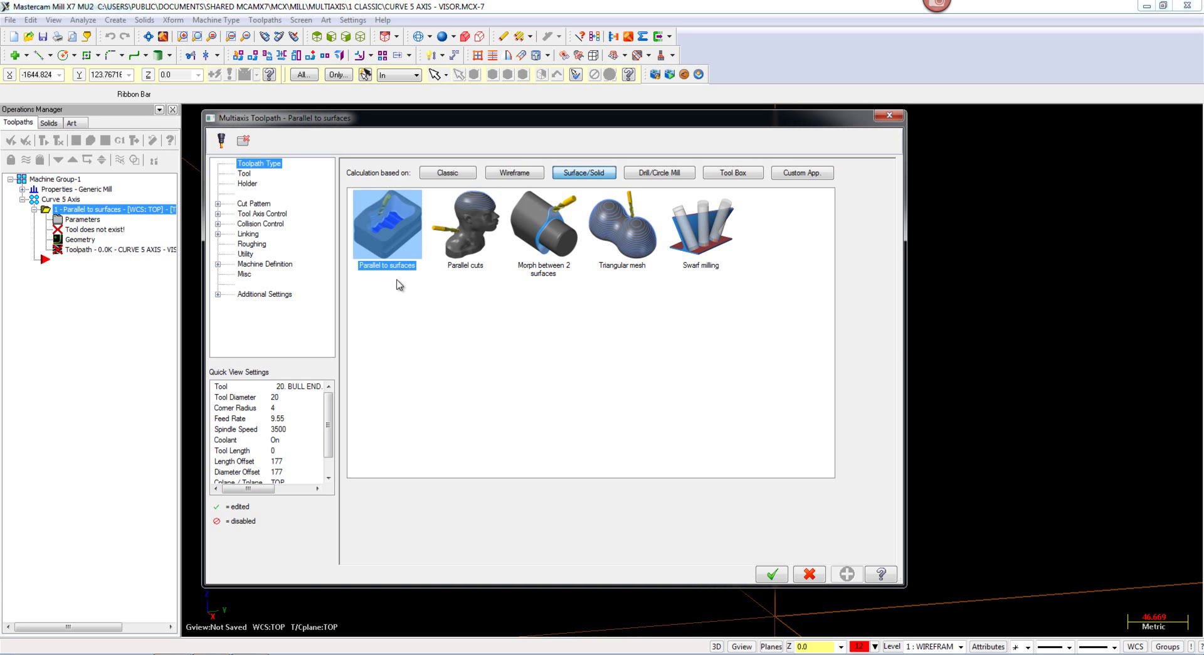
pyautogui.click(465, 265)
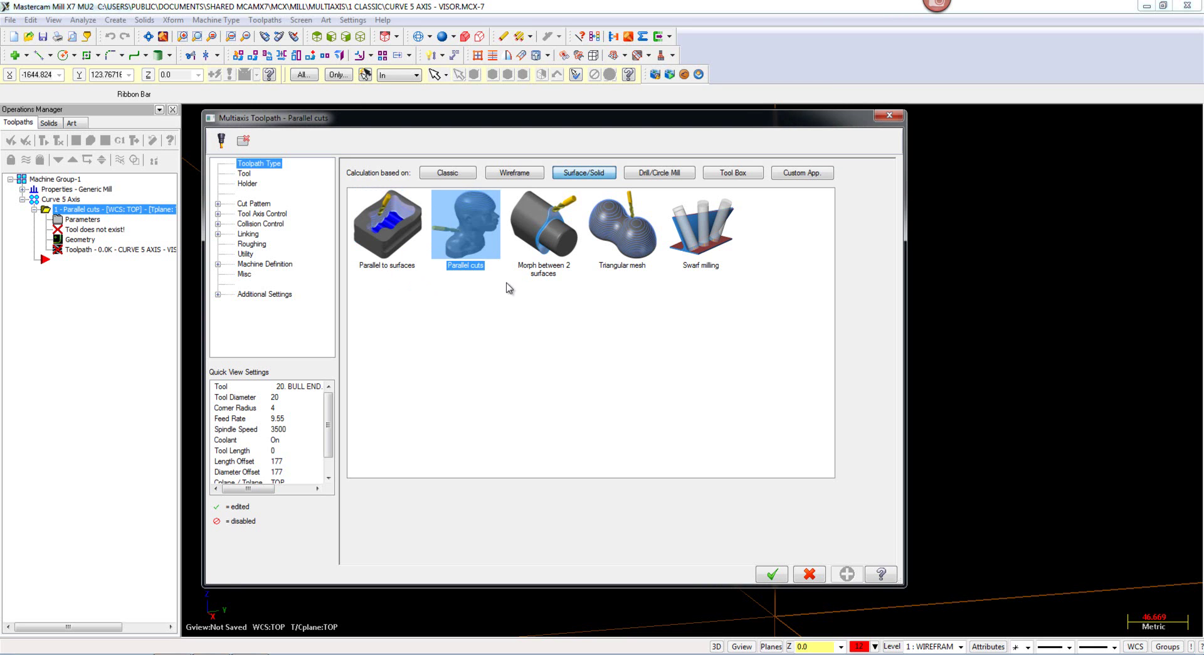
pyautogui.click(541, 275)
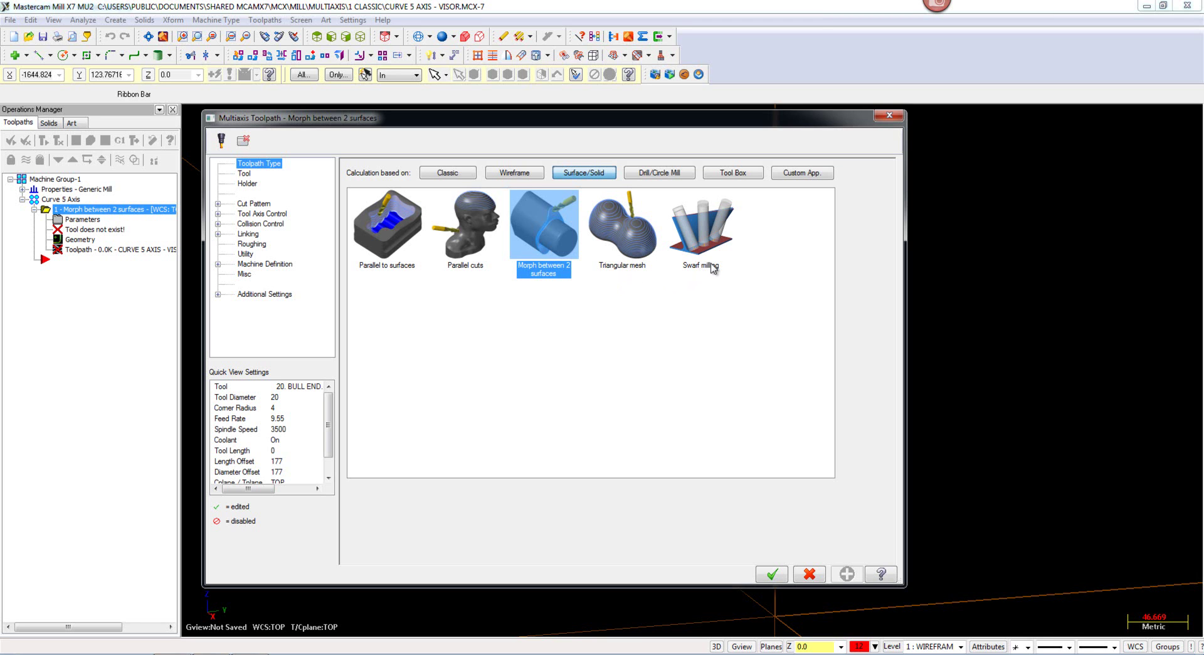
pyautogui.click(668, 177)
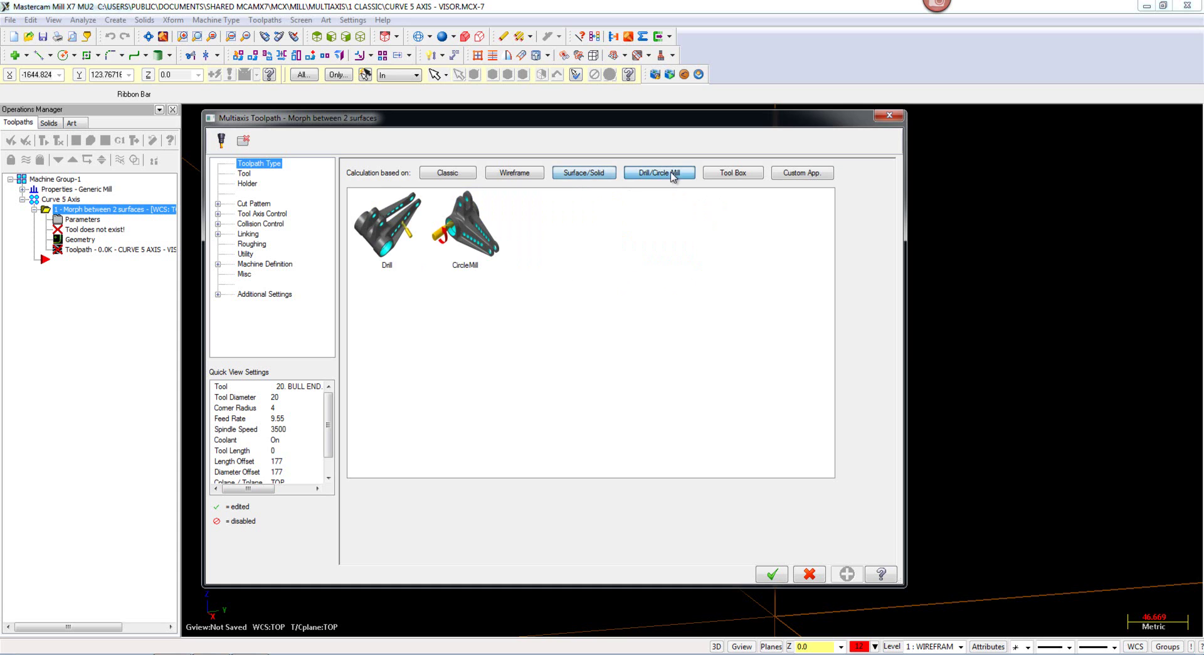
pyautogui.click(392, 253)
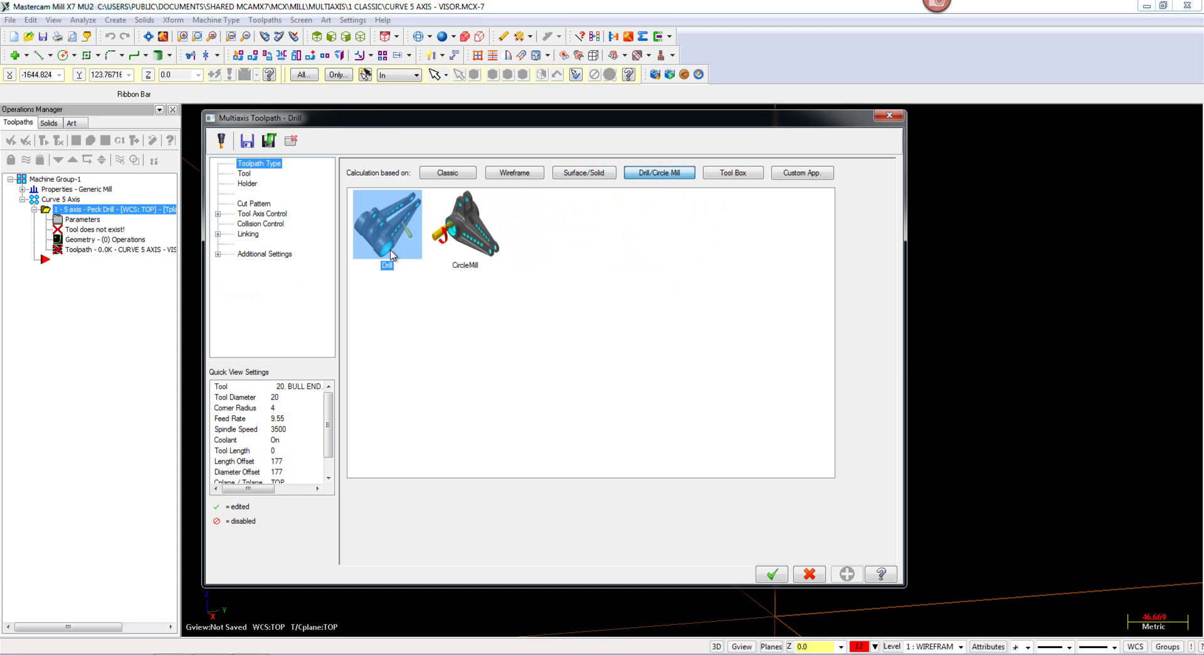
pyautogui.click(470, 255)
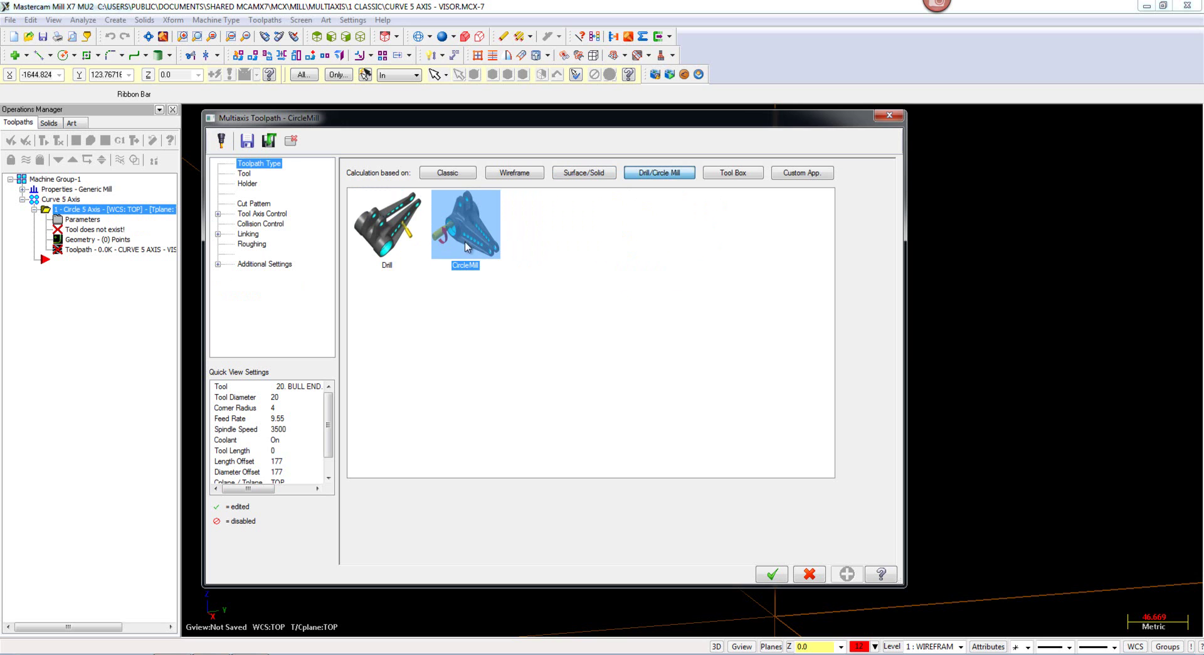
pyautogui.click(719, 177)
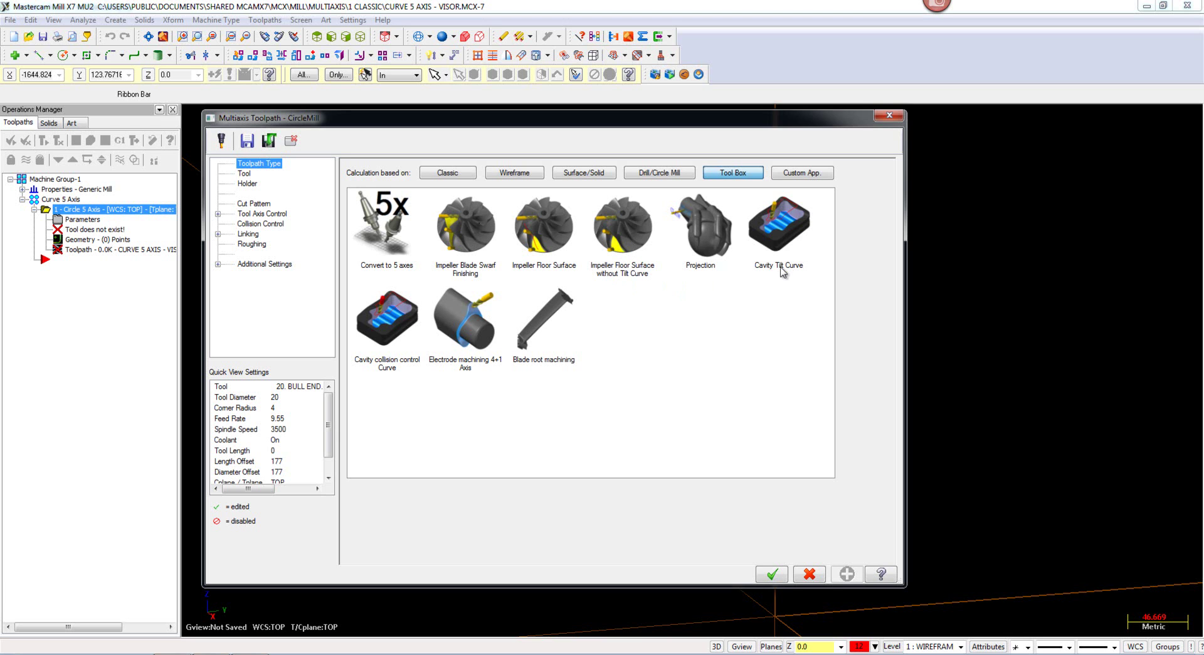
pyautogui.click(524, 175)
pyautogui.click(447, 174)
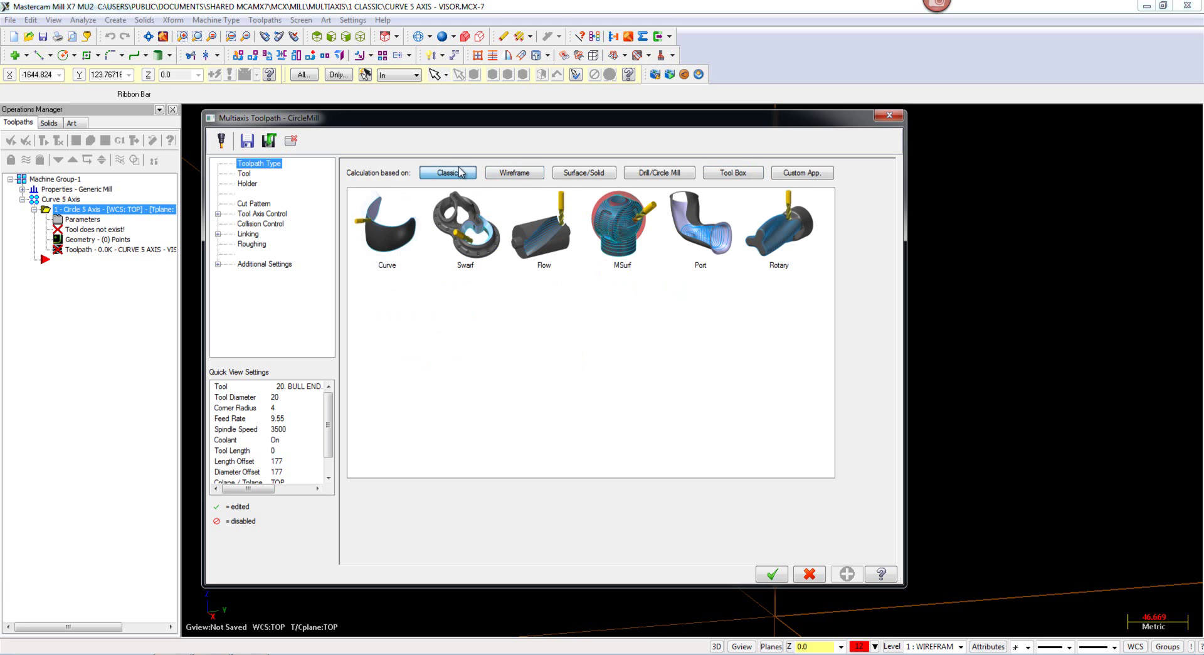
# Step: Examine the Surface/Solid and Tool Box toolpath types and the custom applications, including Blade Expert
pyautogui.click(572, 178)
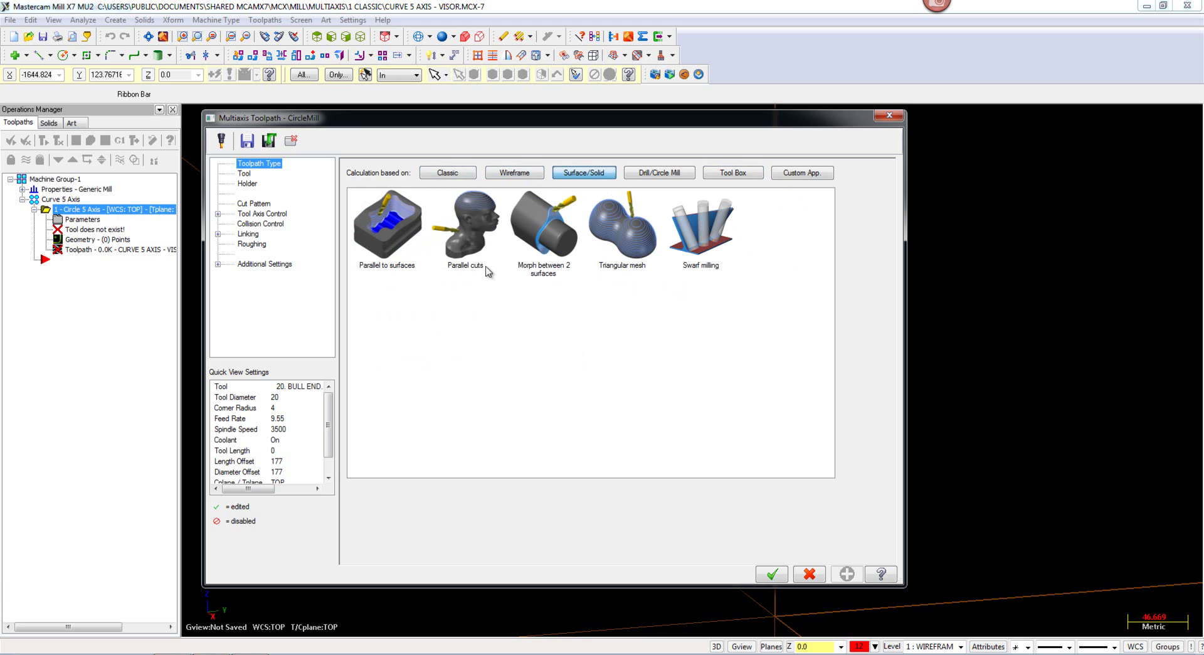
pyautogui.click(721, 176)
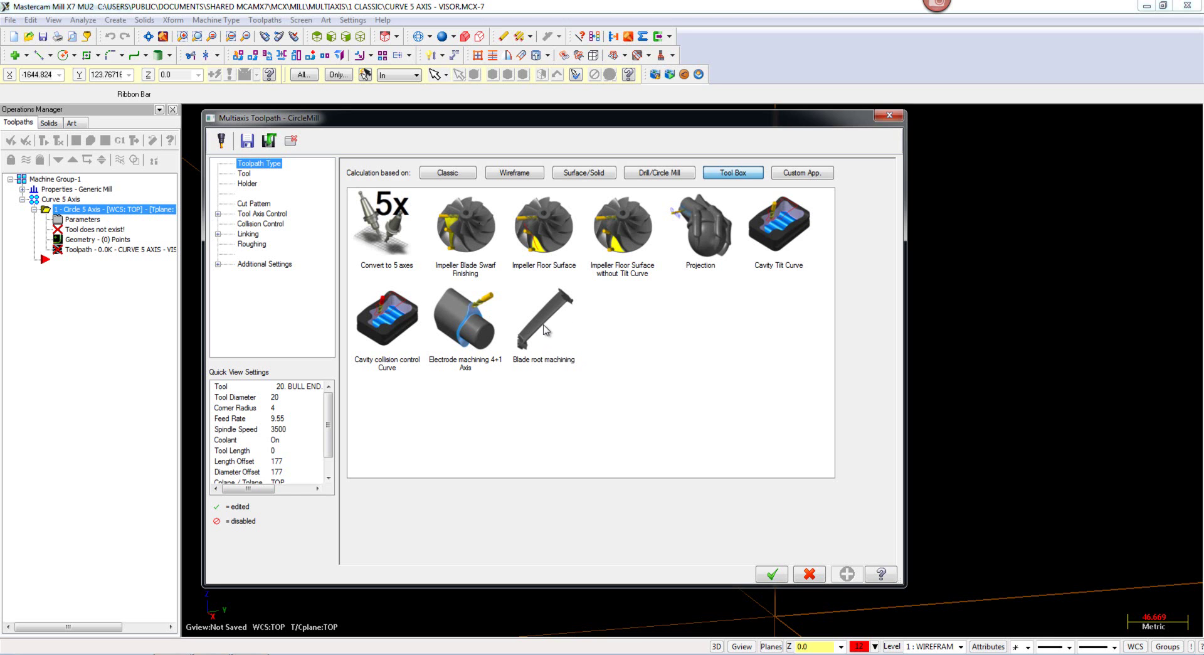
pyautogui.click(804, 174)
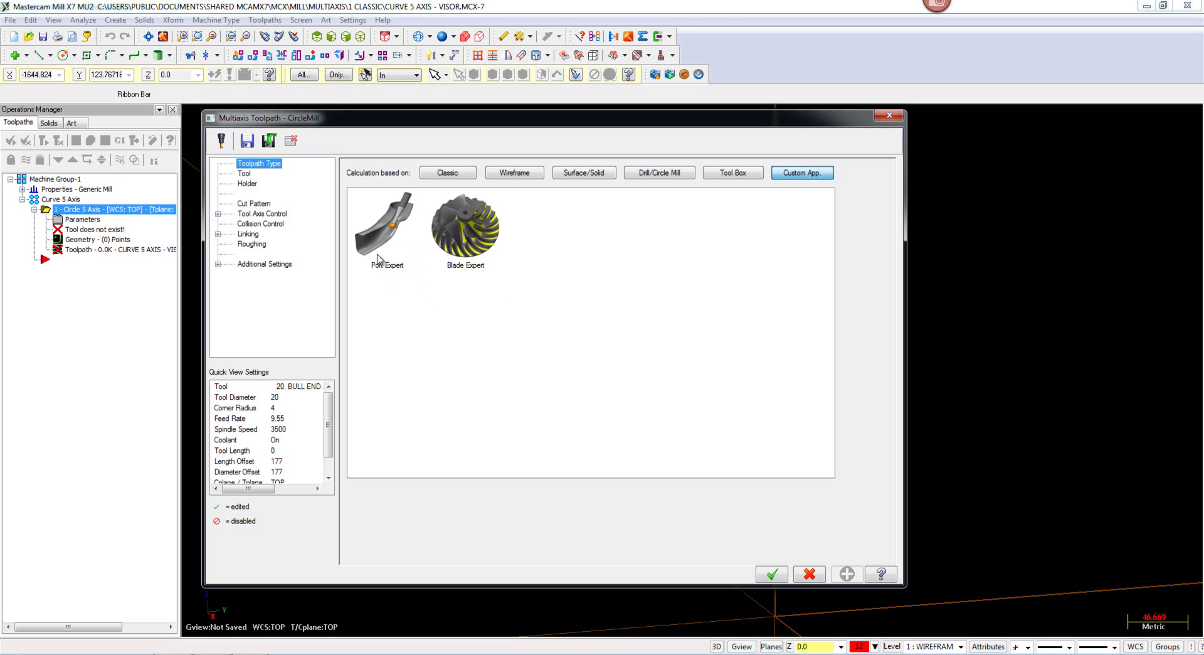
pyautogui.click(481, 245)
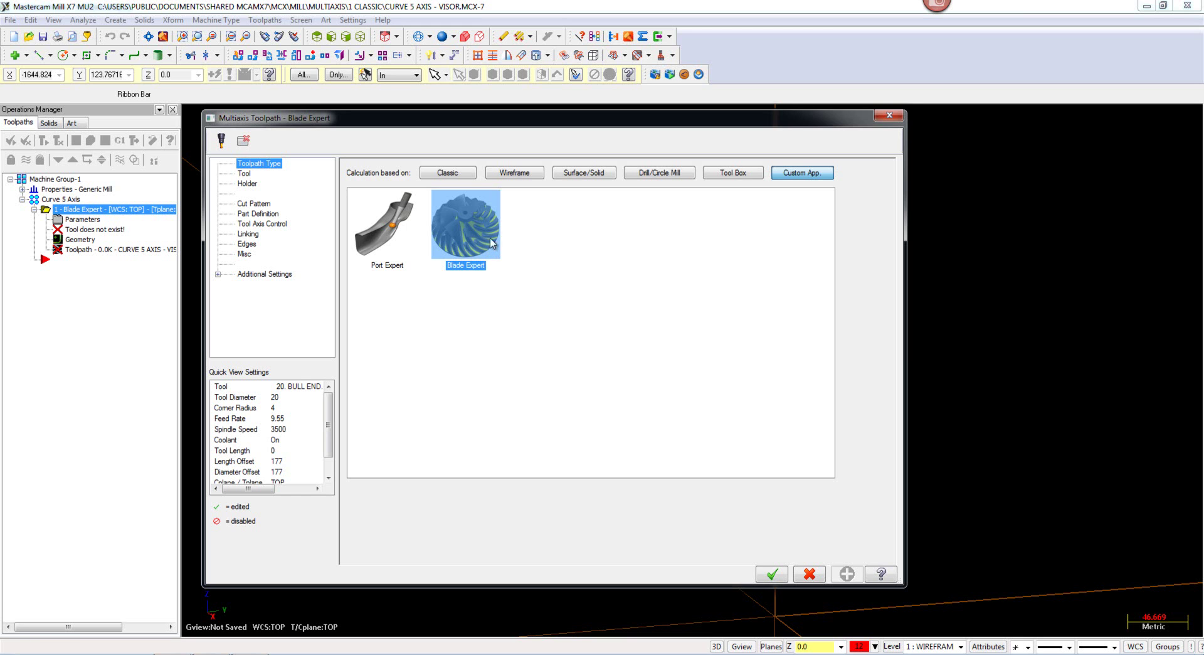
# Step: Choose the Classic Curve toolpath type and assign the 10mm ENDMILL as its tool
pyautogui.click(448, 172)
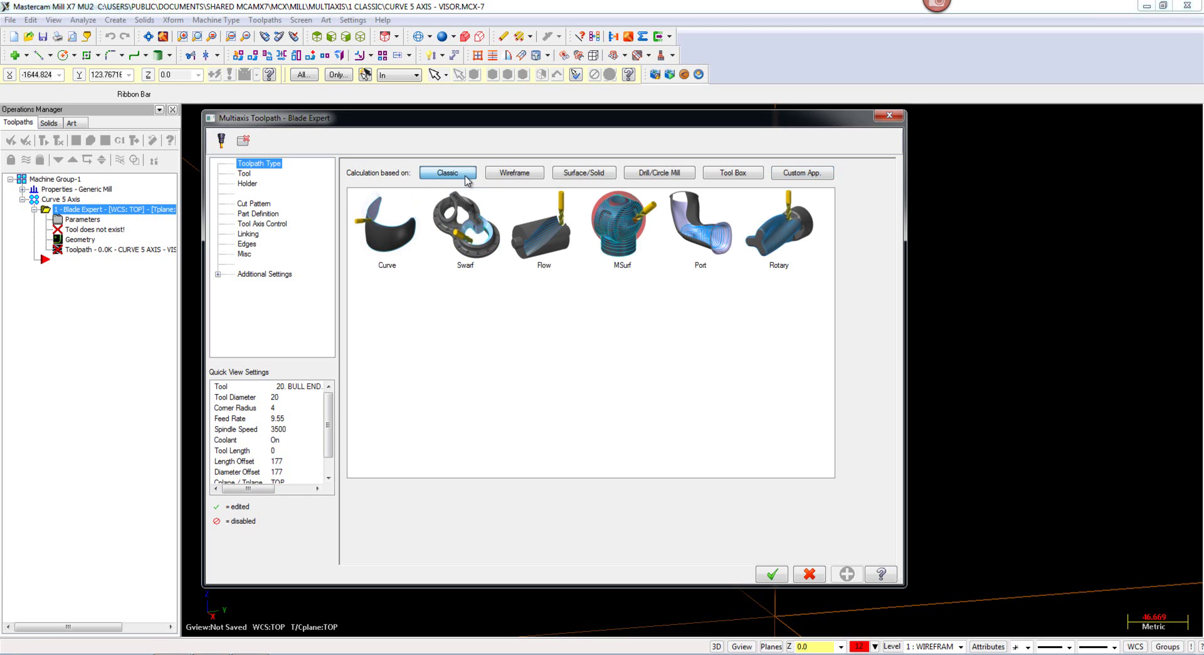
pyautogui.click(376, 249)
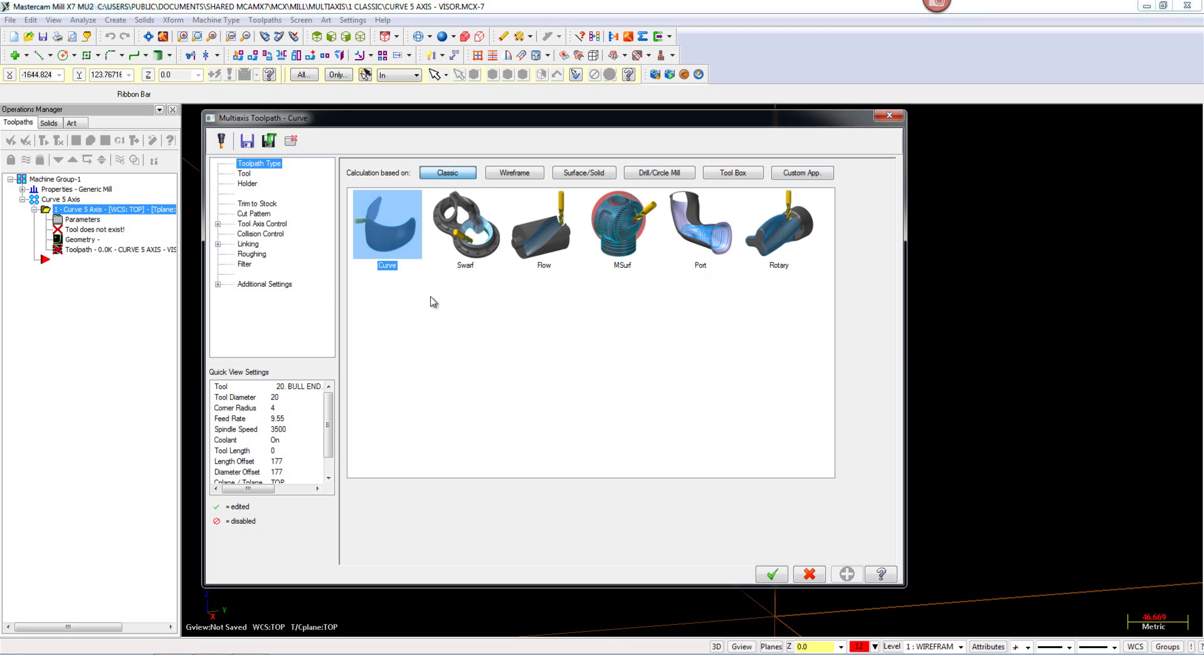
pyautogui.click(243, 174)
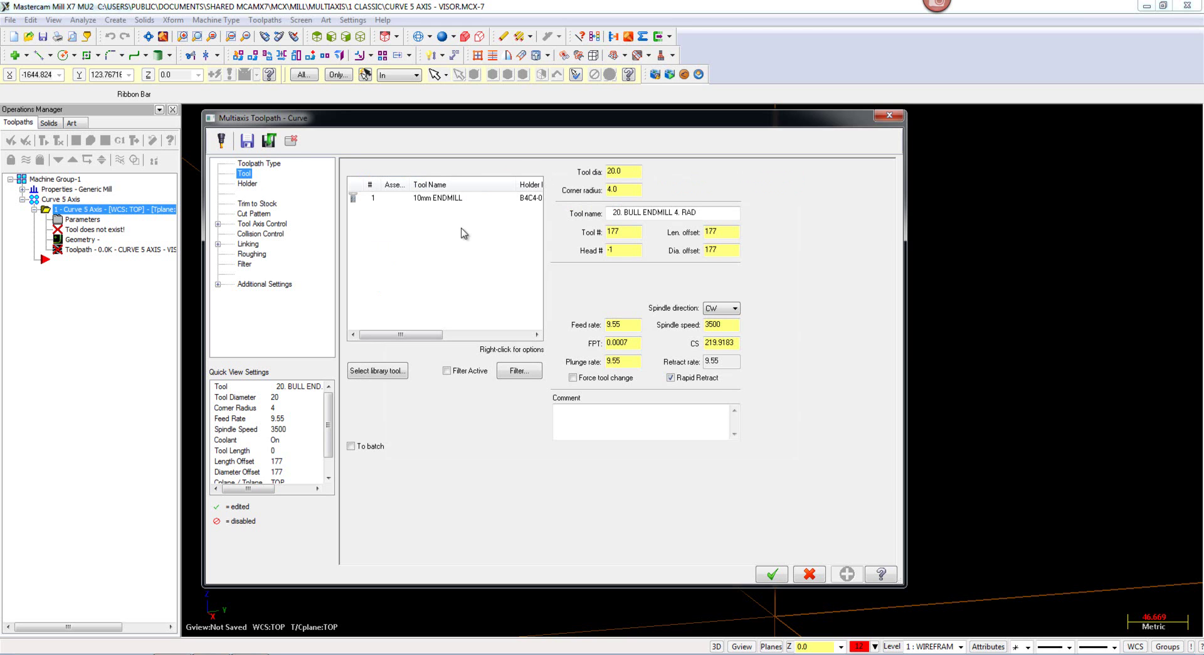
pyautogui.click(454, 199)
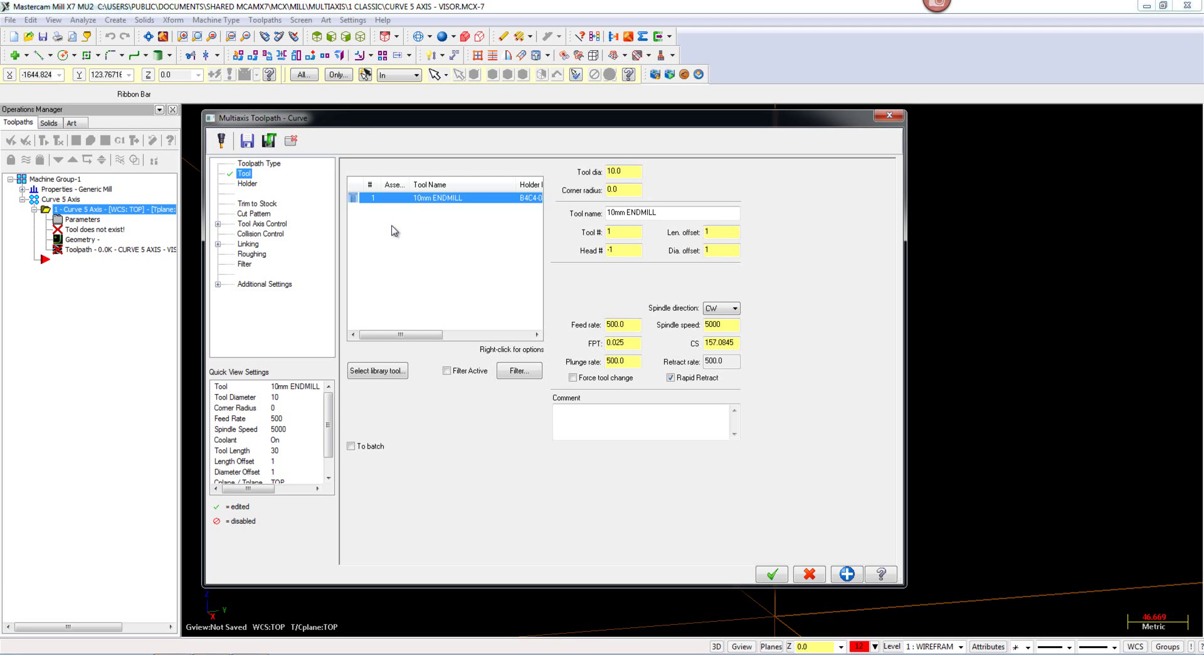
# Step: In the cut pattern, keep 3D Curves as the curve type and add the visor's red edge curve as a chain
pyautogui.click(259, 214)
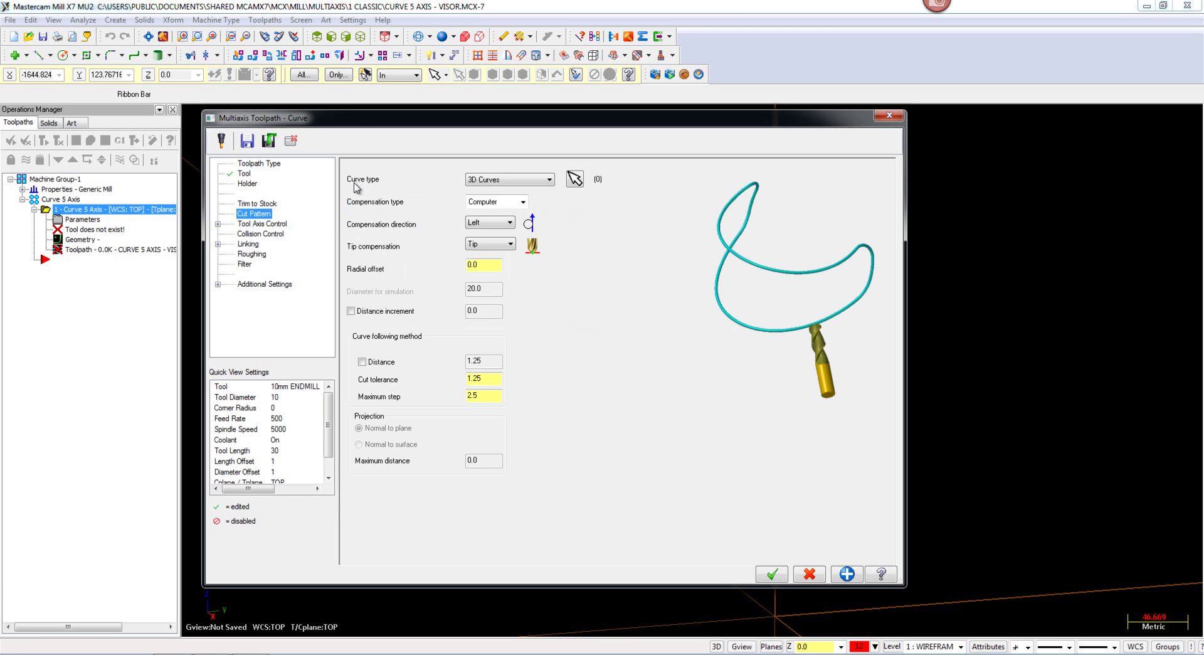
pyautogui.click(516, 181)
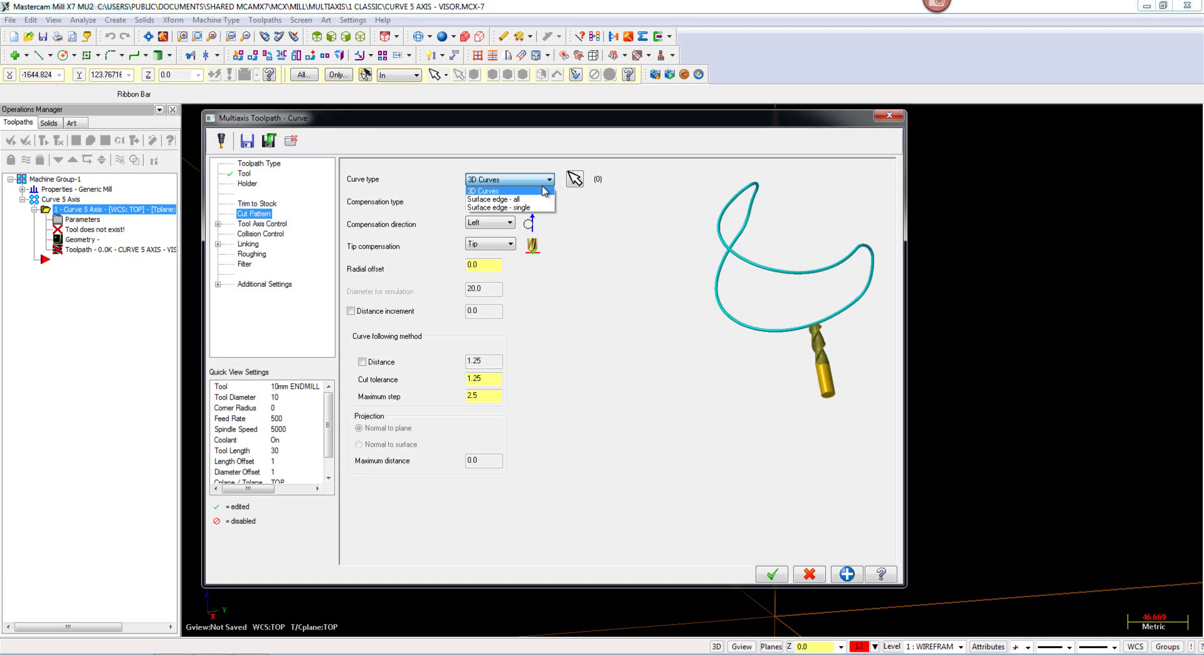
pyautogui.click(543, 190)
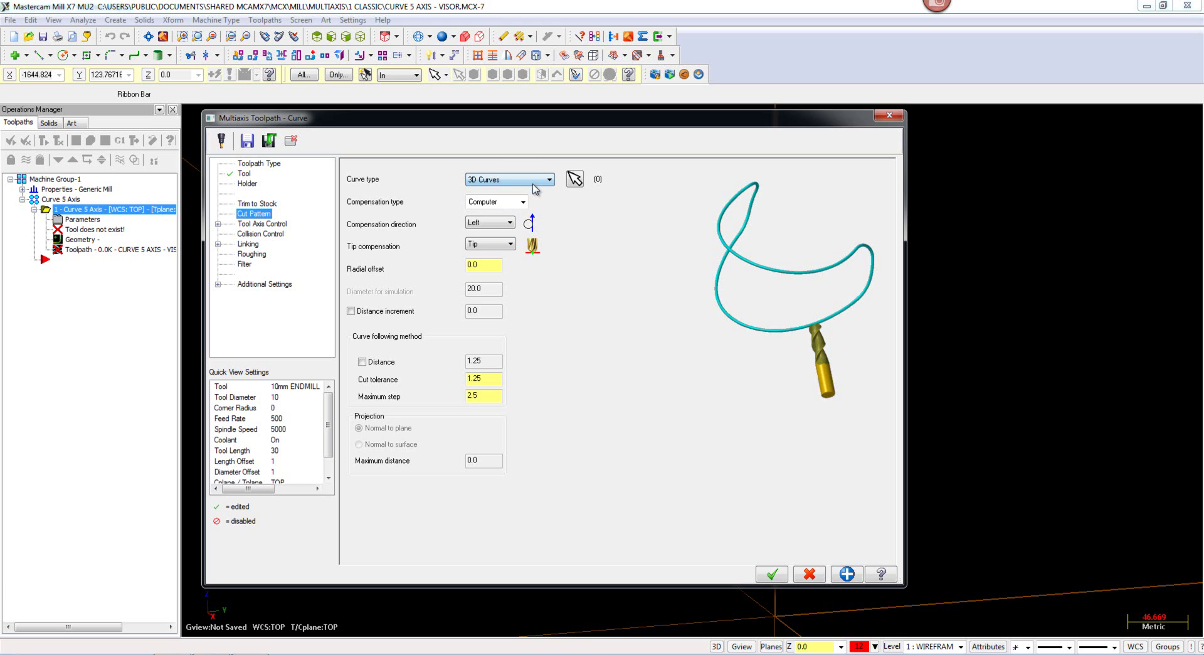
pyautogui.click(575, 181)
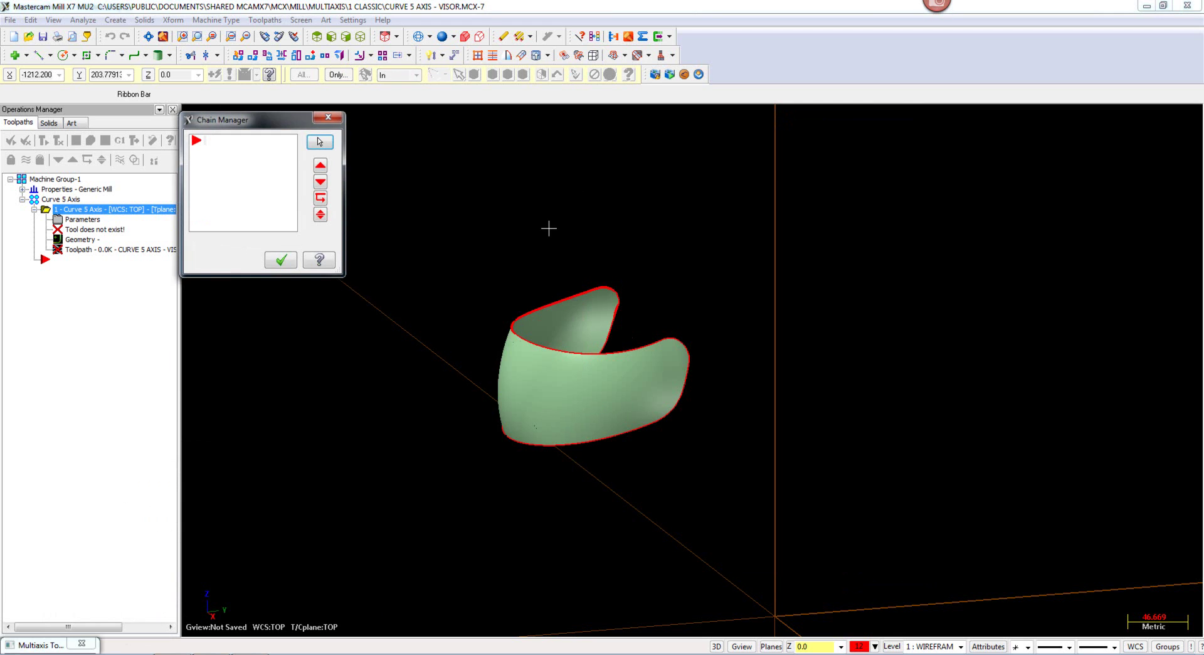
pyautogui.rightClick(281, 189)
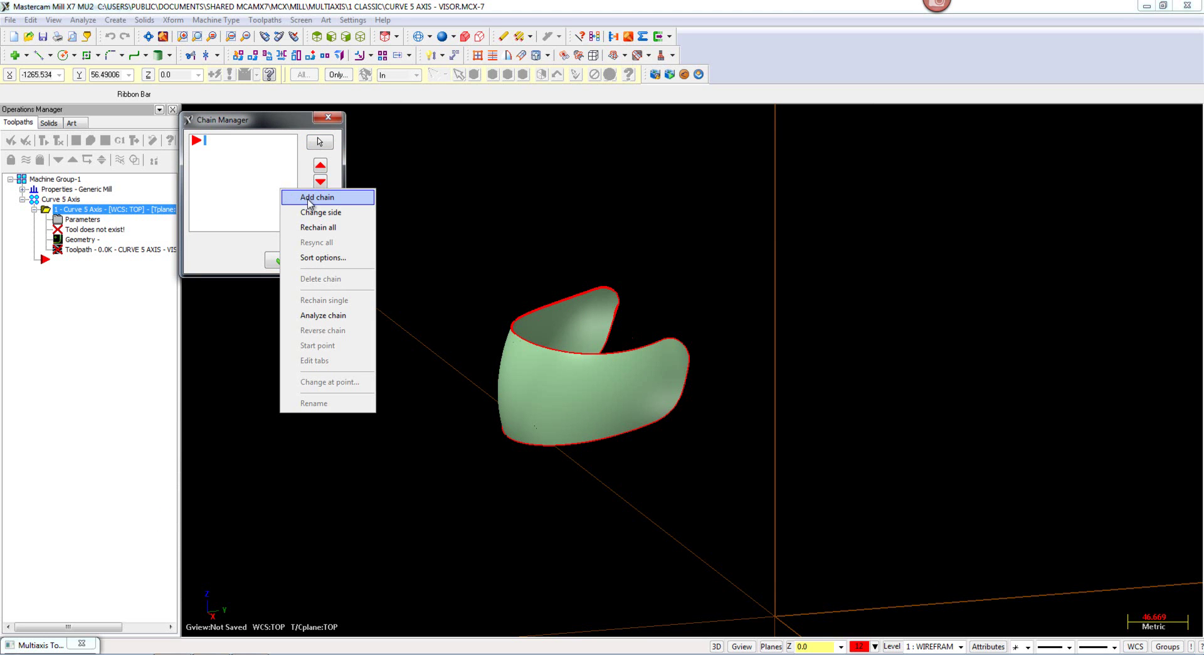
pyautogui.click(308, 199)
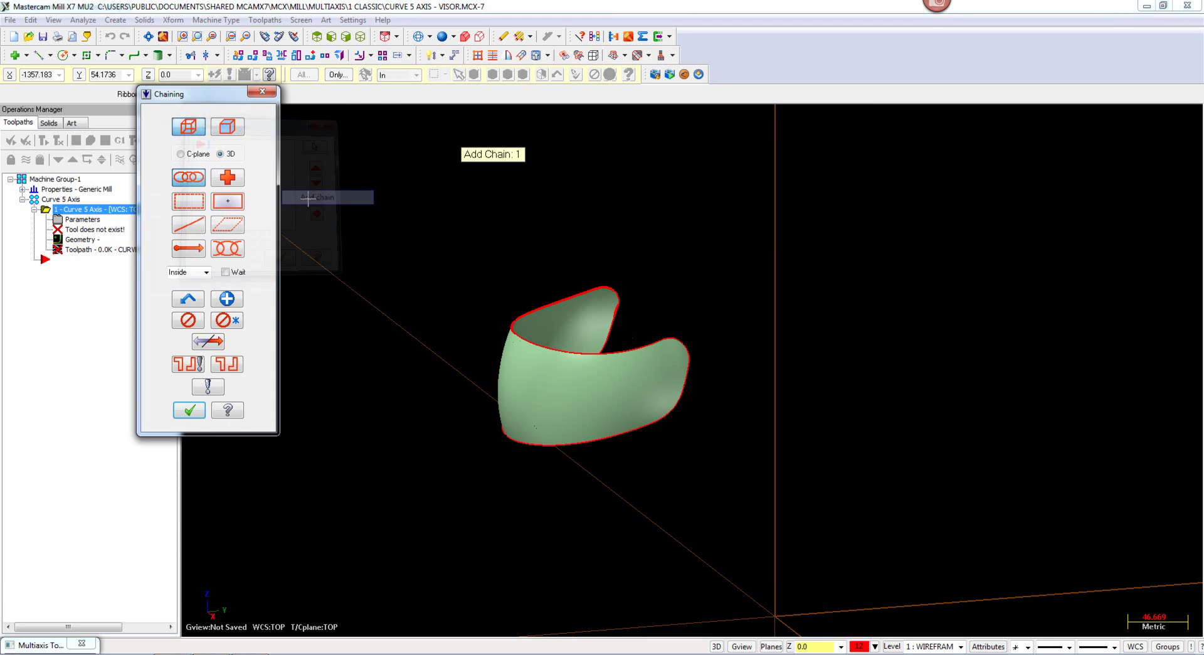
pyautogui.click(524, 337)
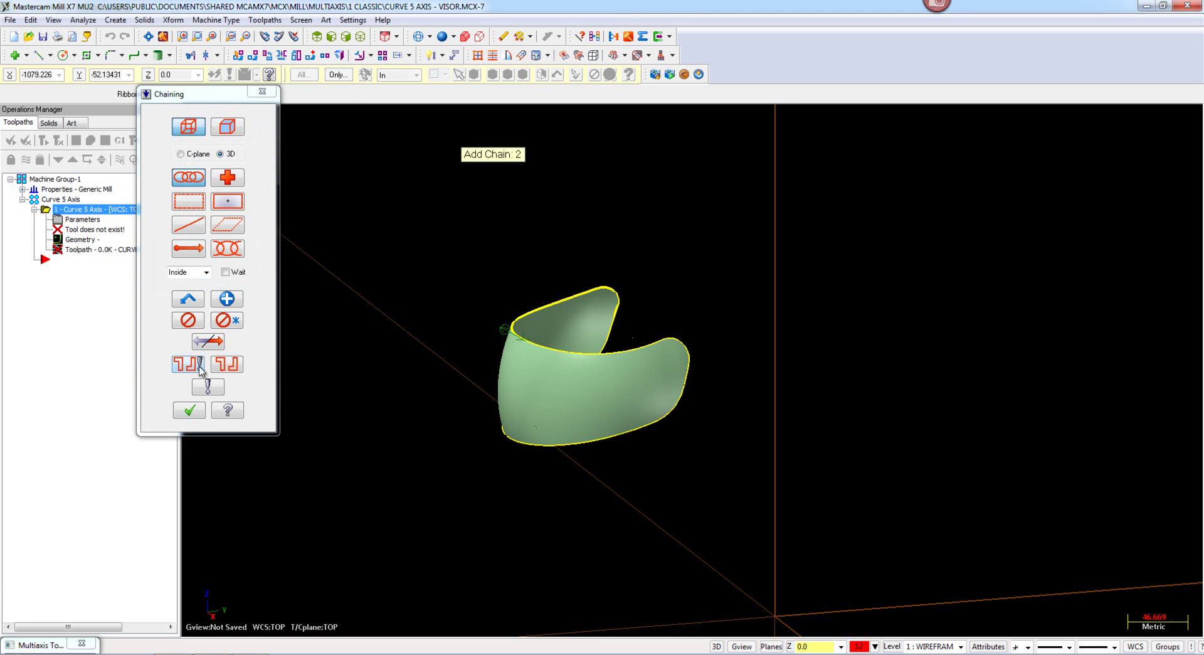
pyautogui.click(188, 412)
pyautogui.click(285, 262)
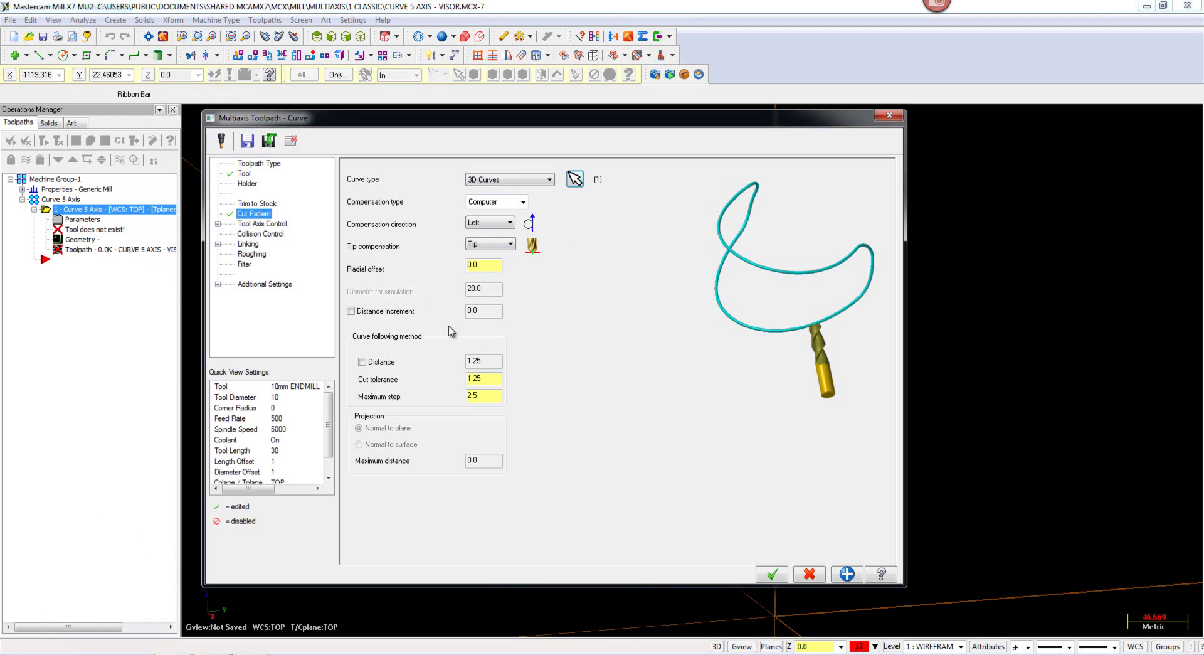
# Step: Examine the tool axis control options Surface, Plane, From point, To point and Chain with their preview images
pyautogui.click(272, 225)
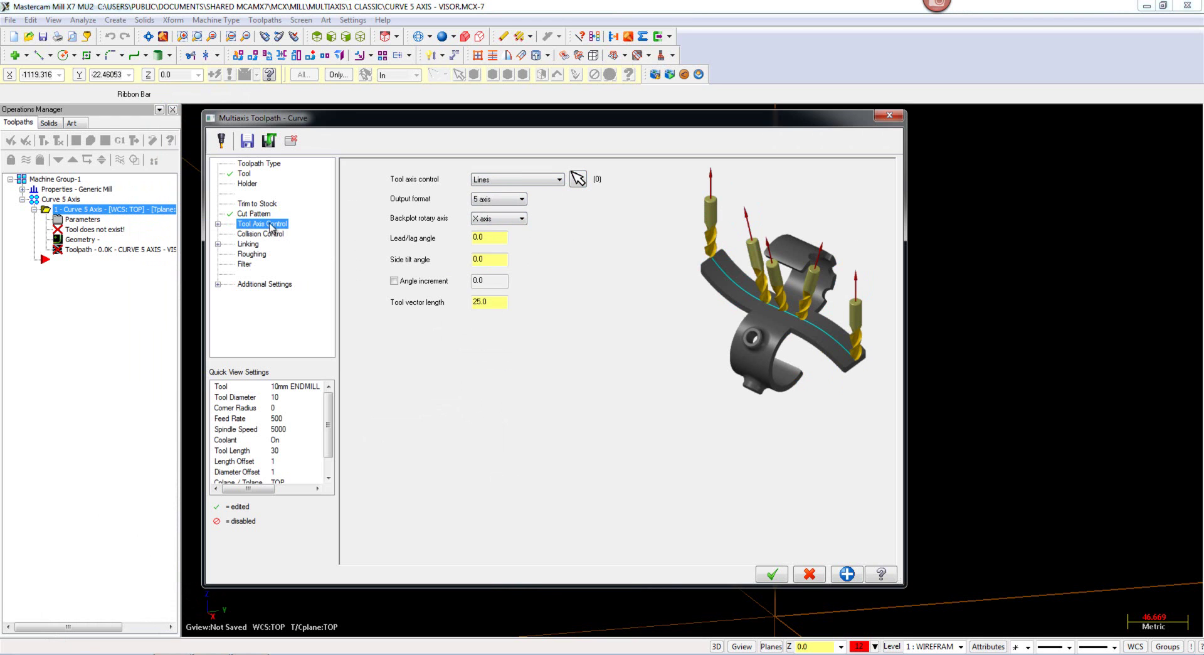
pyautogui.click(513, 188)
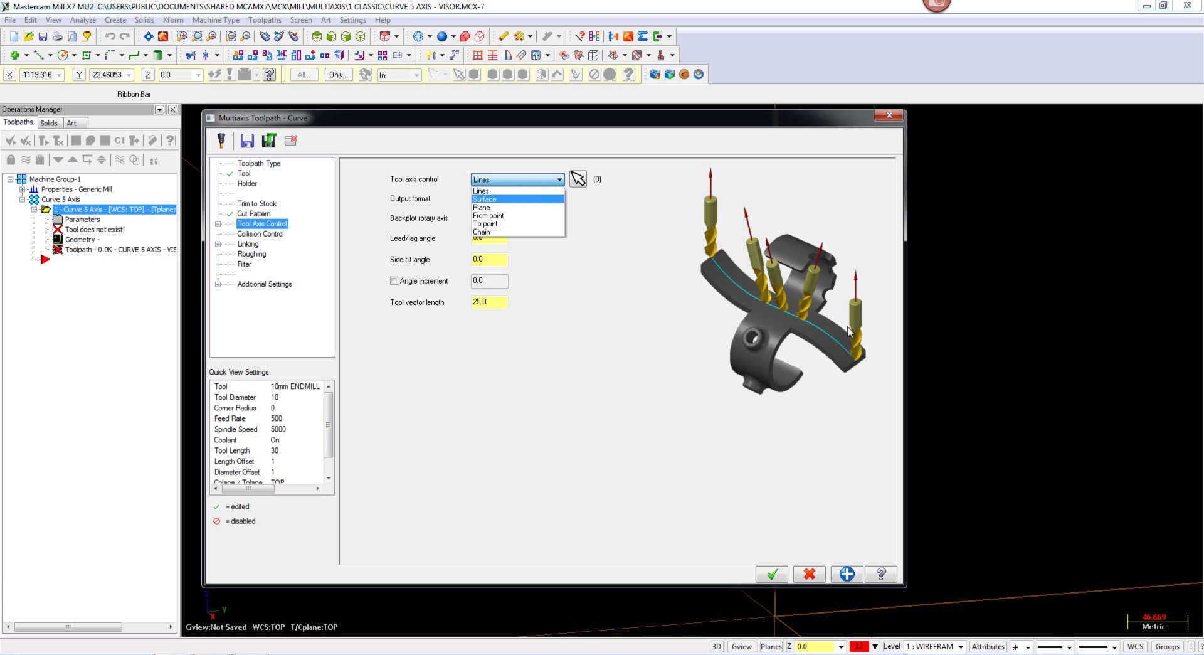
pyautogui.click(538, 198)
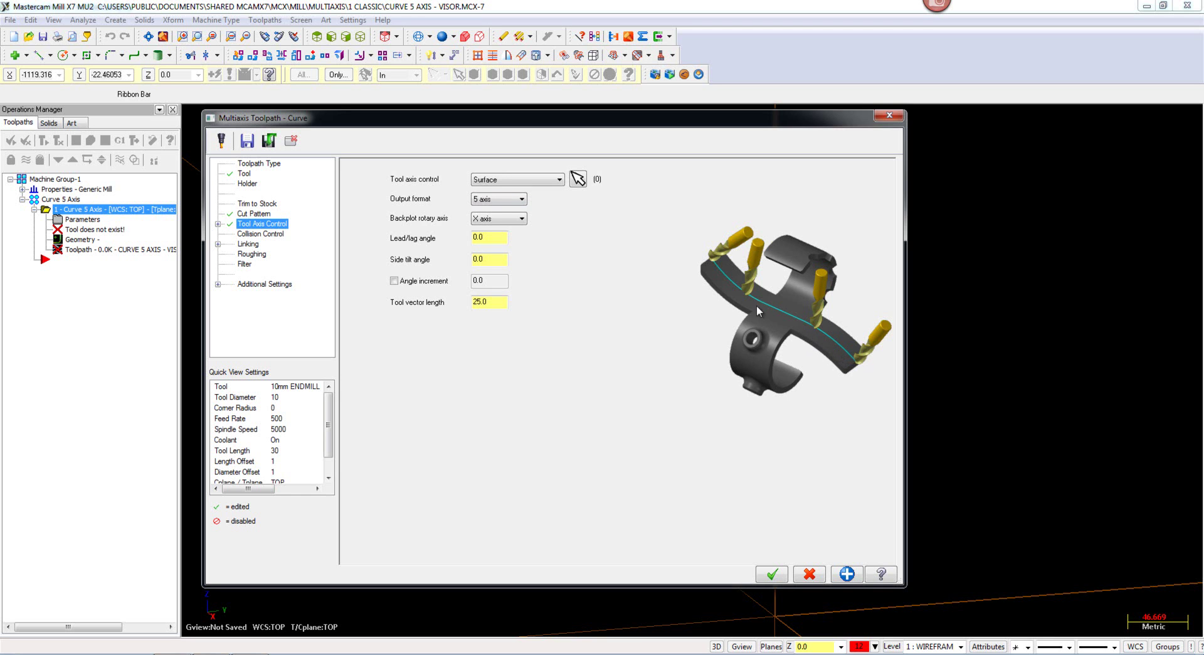
pyautogui.click(536, 180)
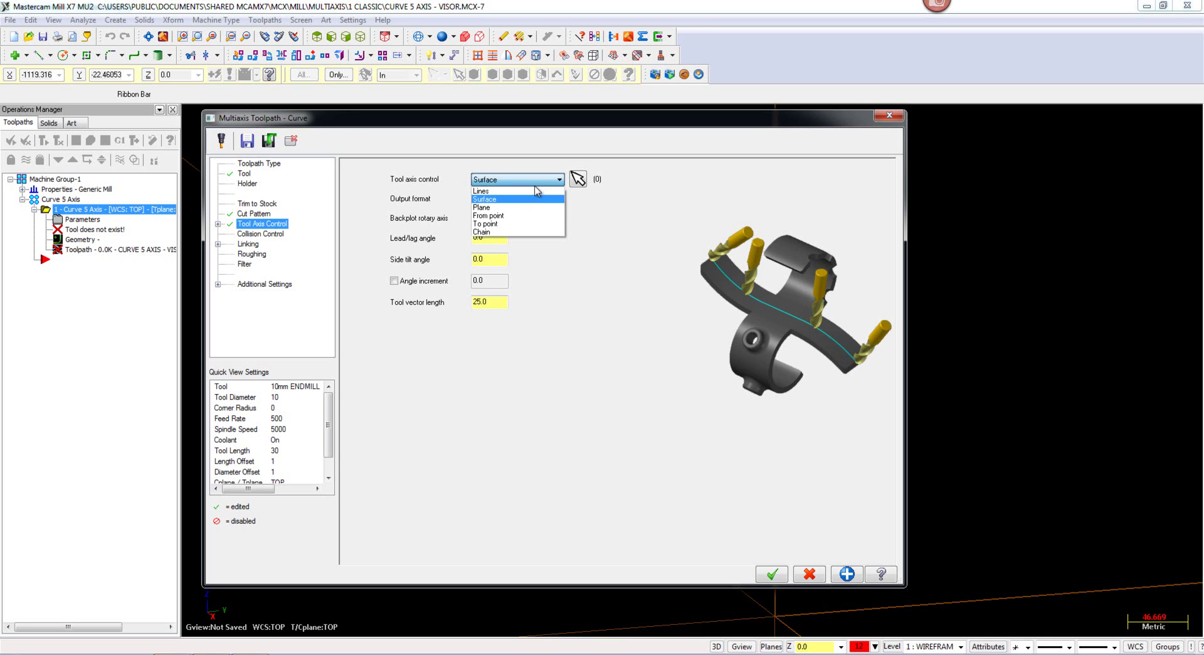
pyautogui.click(535, 206)
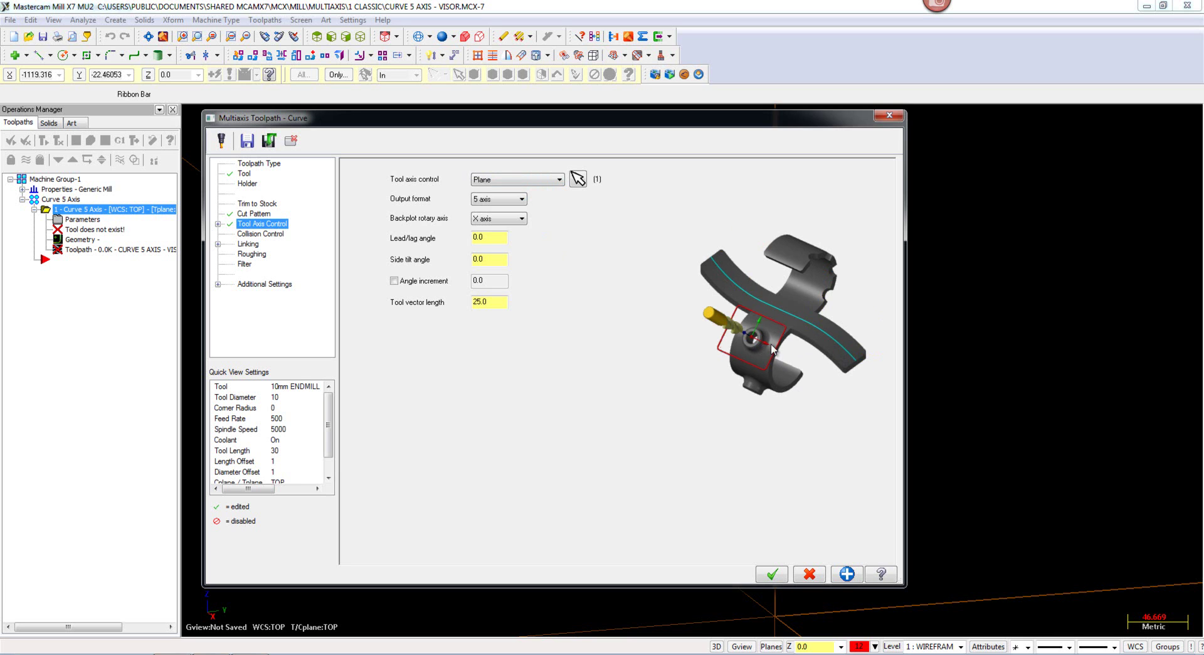
pyautogui.click(543, 180)
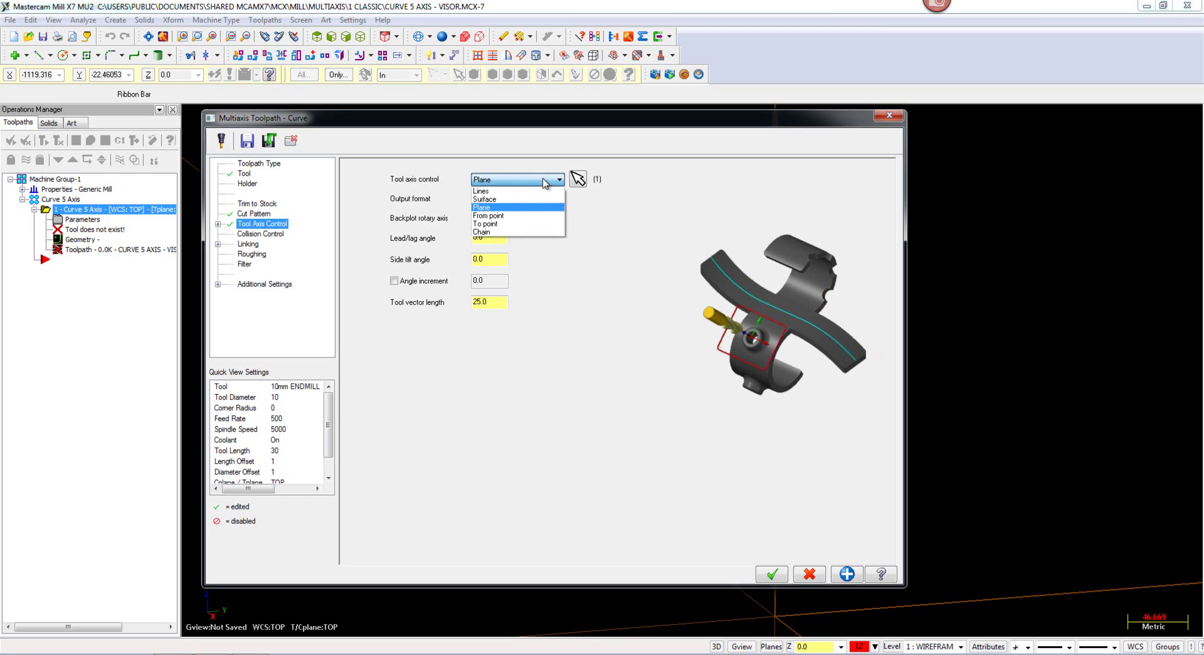
pyautogui.click(536, 216)
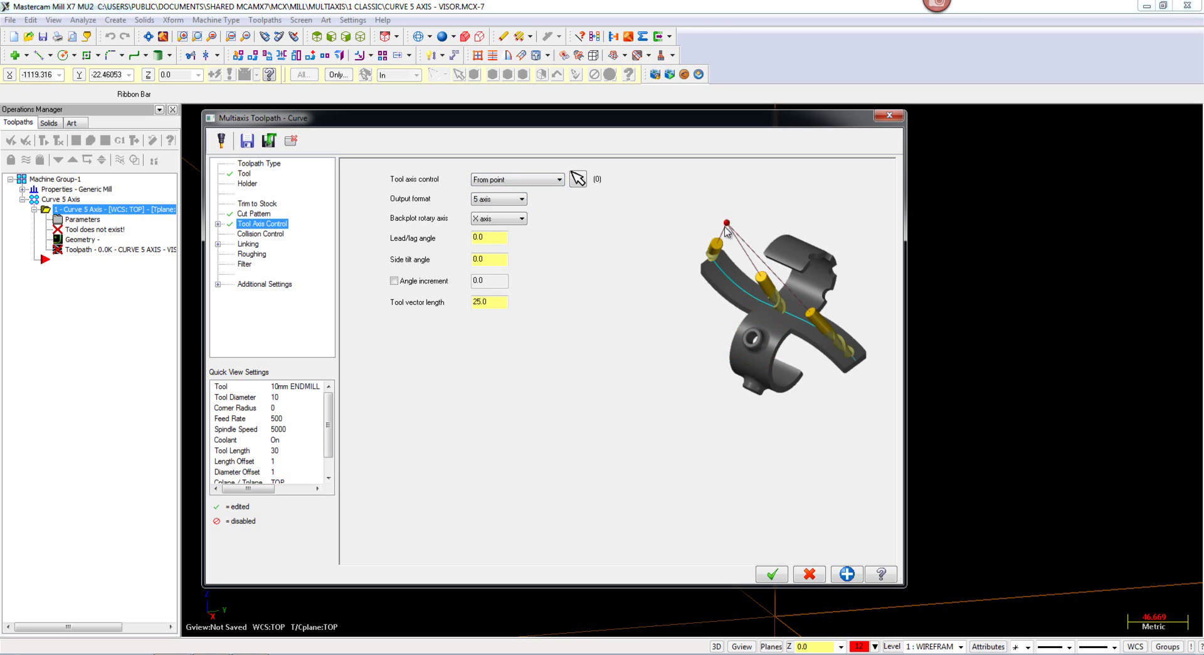
pyautogui.click(533, 183)
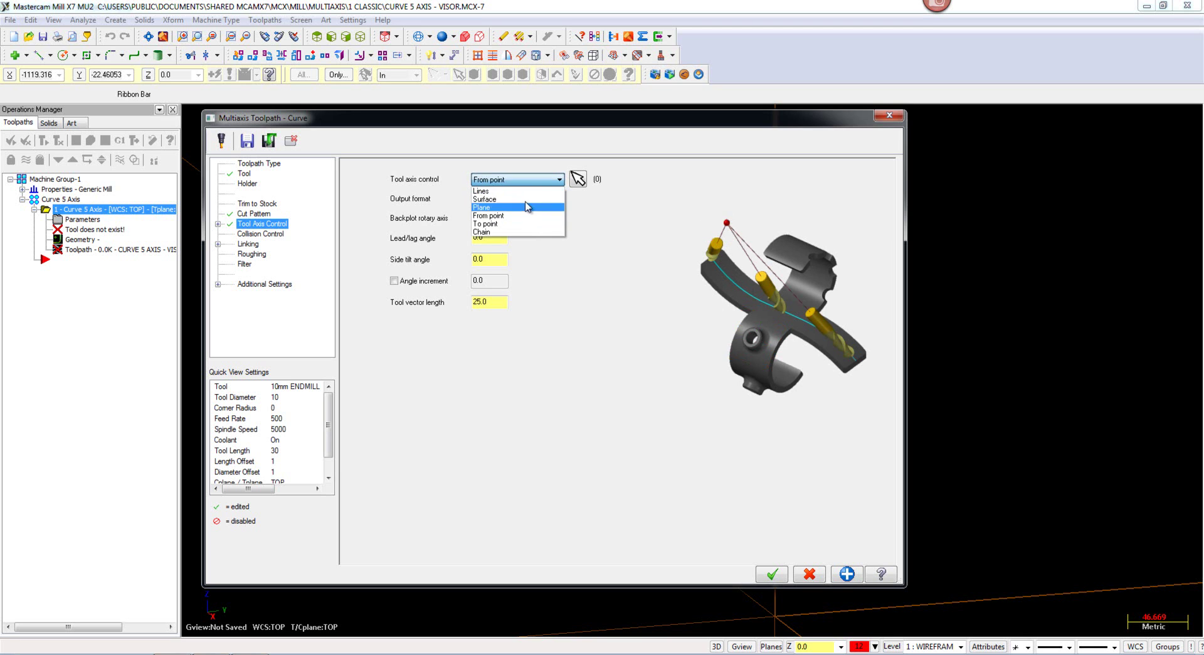
pyautogui.click(527, 226)
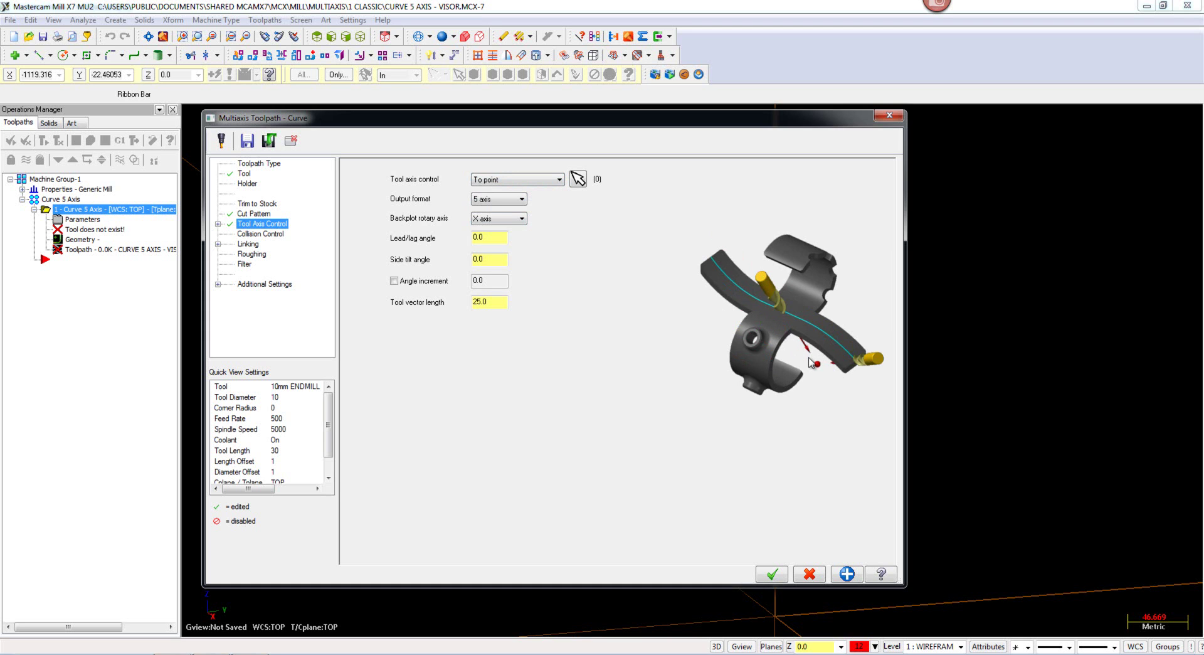
pyautogui.click(541, 181)
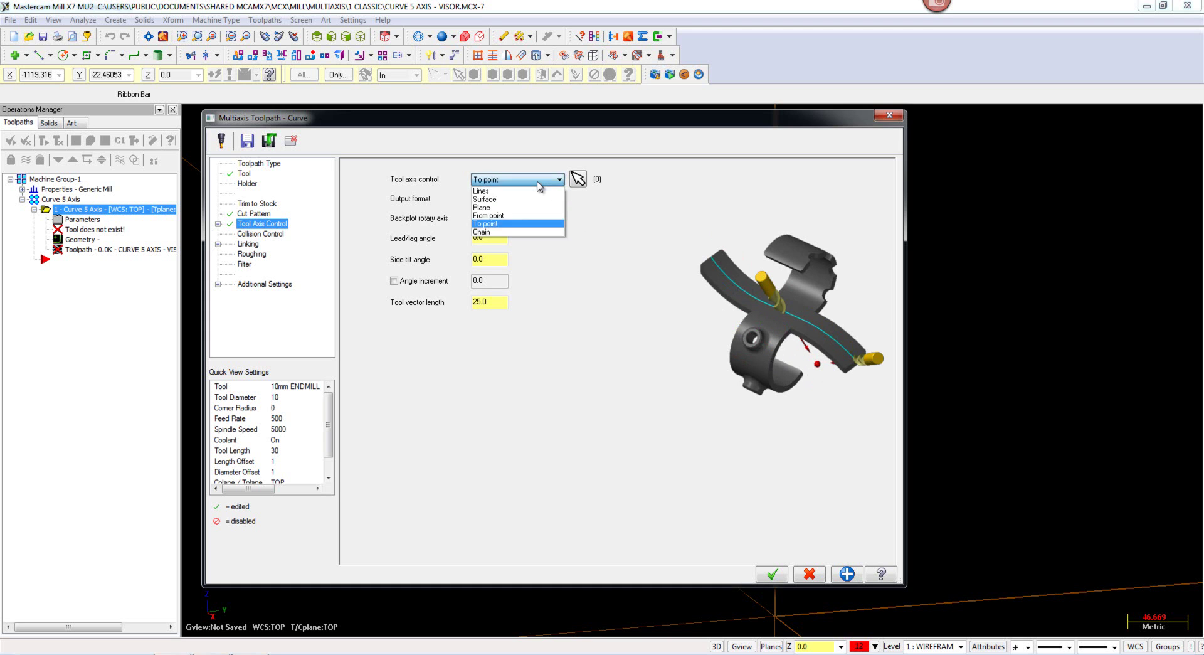
pyautogui.click(524, 232)
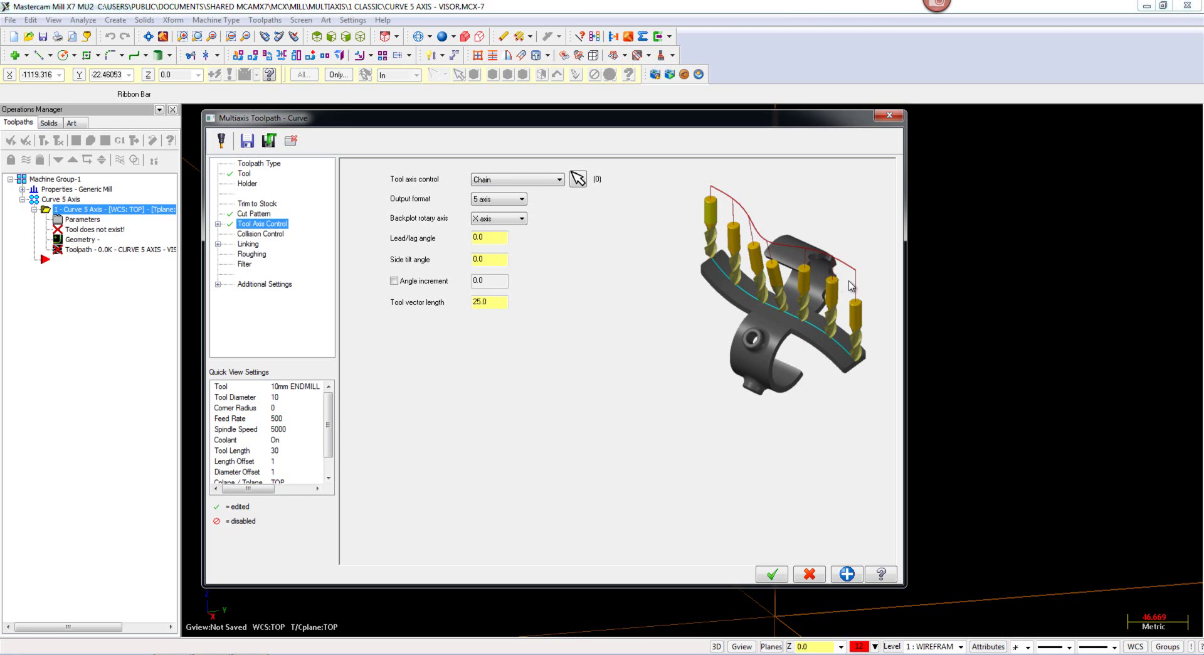
# Step: Set the tool axis control to To point and pick the red point inside the visor's opening
pyautogui.click(560, 181)
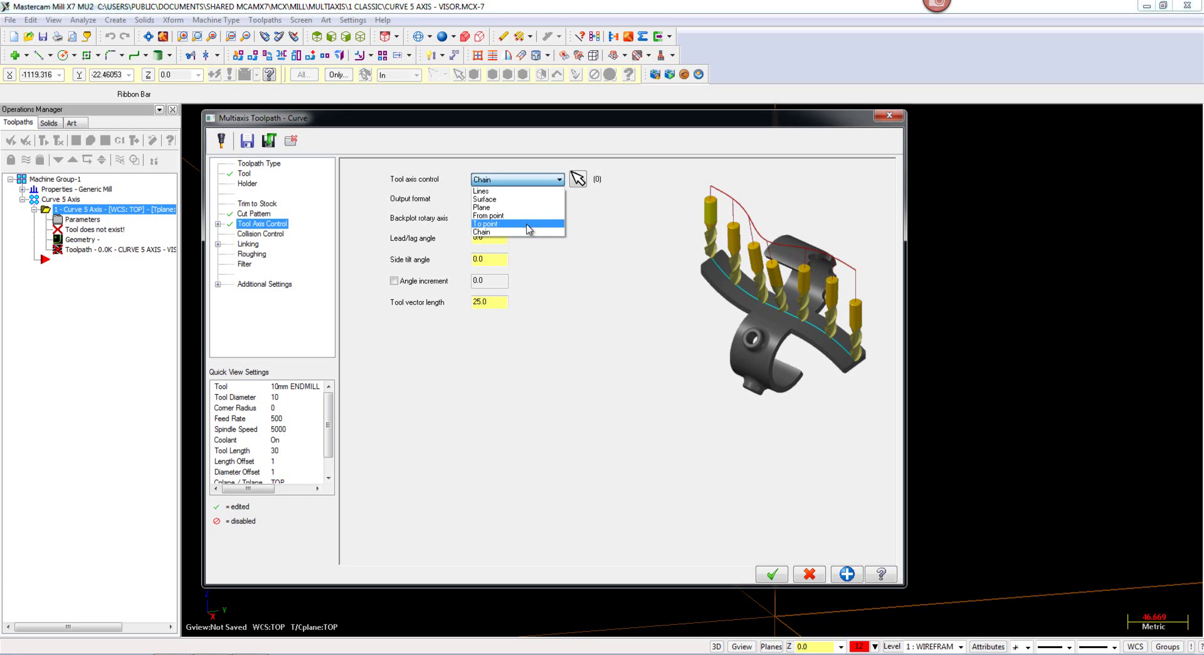
pyautogui.click(528, 224)
pyautogui.click(579, 184)
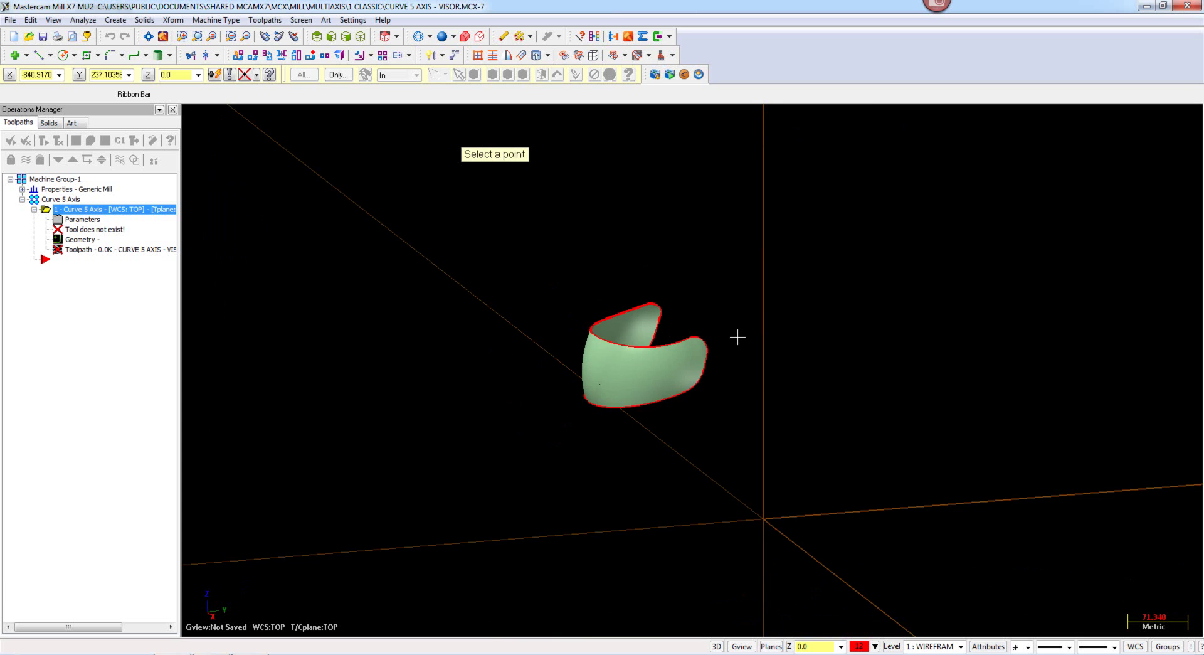
pyautogui.moveTo(738, 337); pyautogui.dragTo(736, 367, button='middle')
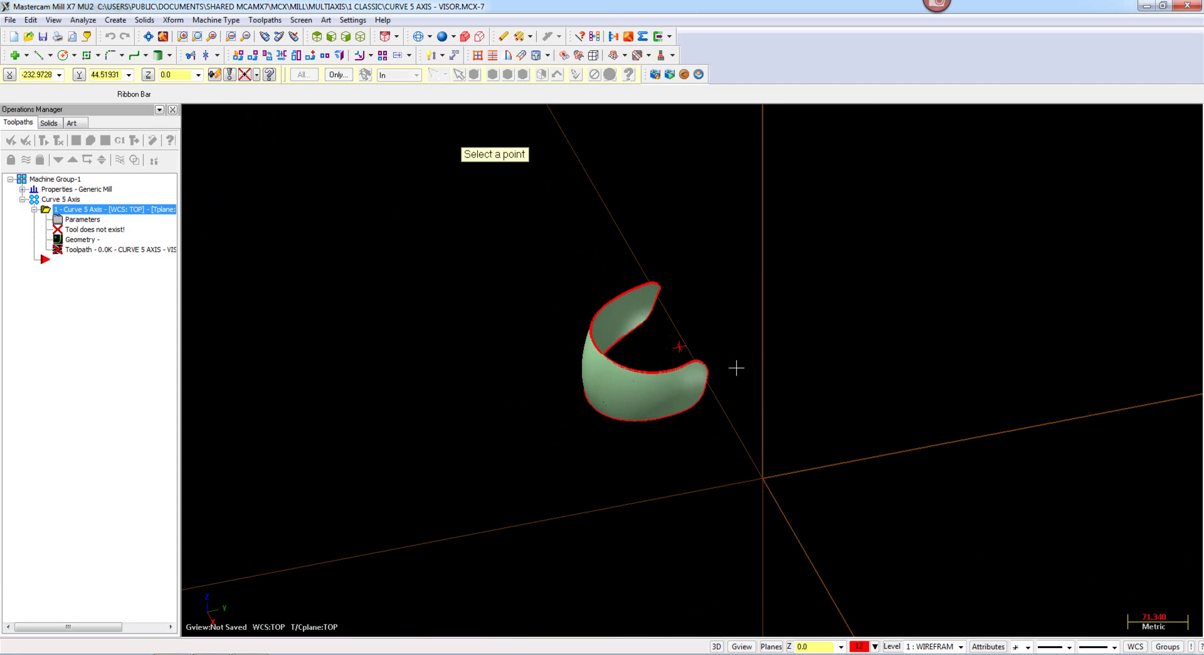
pyautogui.click(681, 346)
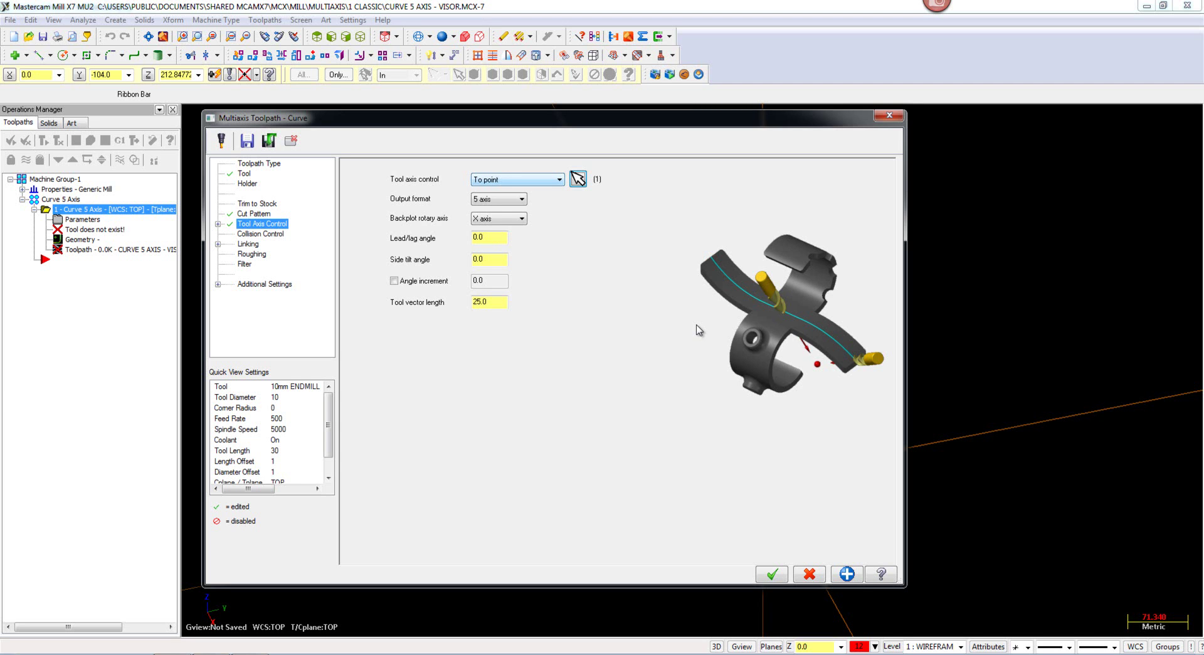
# Step: Examine the collision control's vector depth and the linking clearance, retract, feed plane and keep-tool-down settings, and return to the tool axis control
pyautogui.click(267, 236)
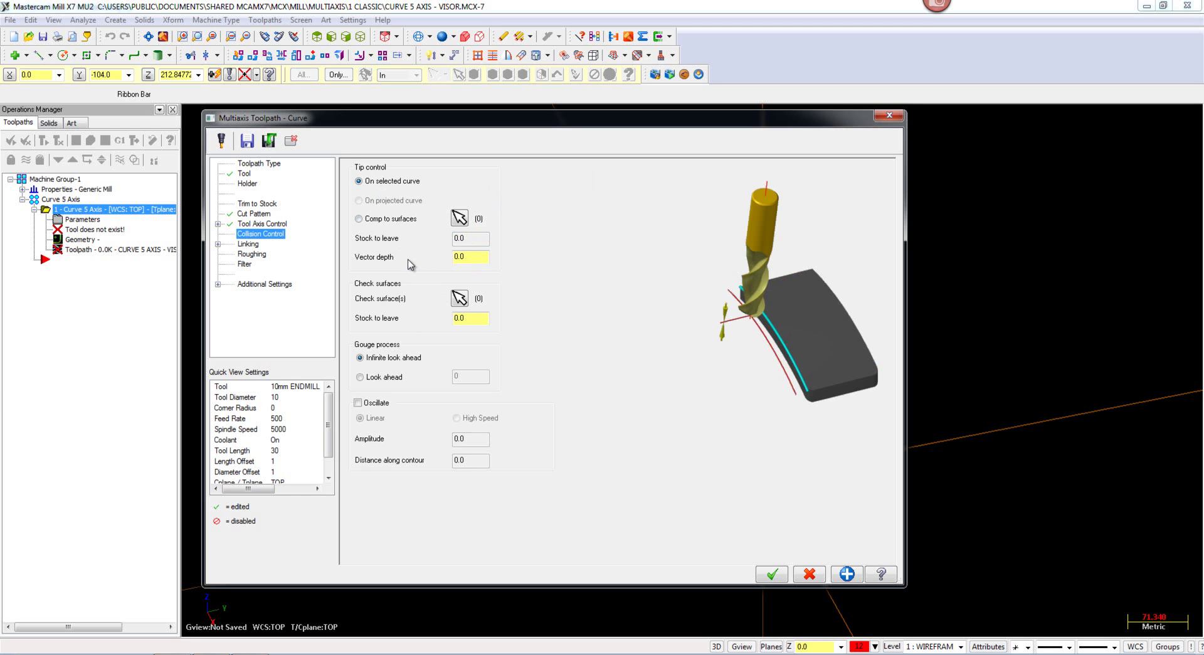
pyautogui.click(480, 253)
pyautogui.click(249, 244)
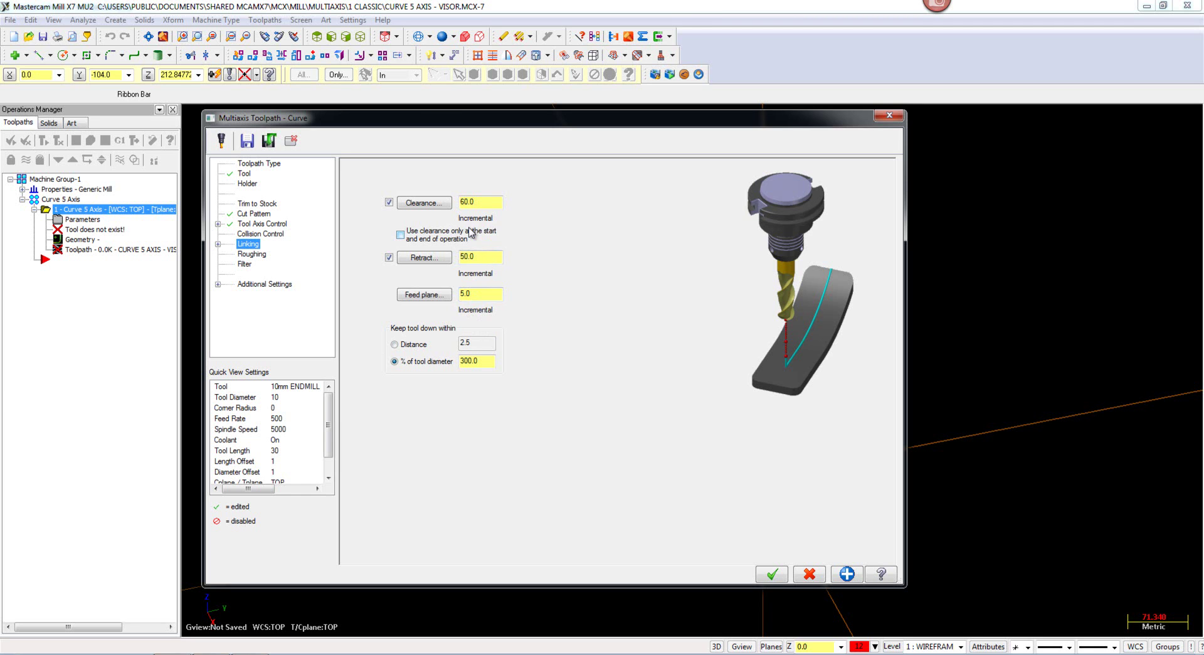
pyautogui.click(486, 256)
pyautogui.click(489, 204)
pyautogui.click(496, 260)
pyautogui.click(489, 294)
pyautogui.click(474, 361)
pyautogui.click(272, 235)
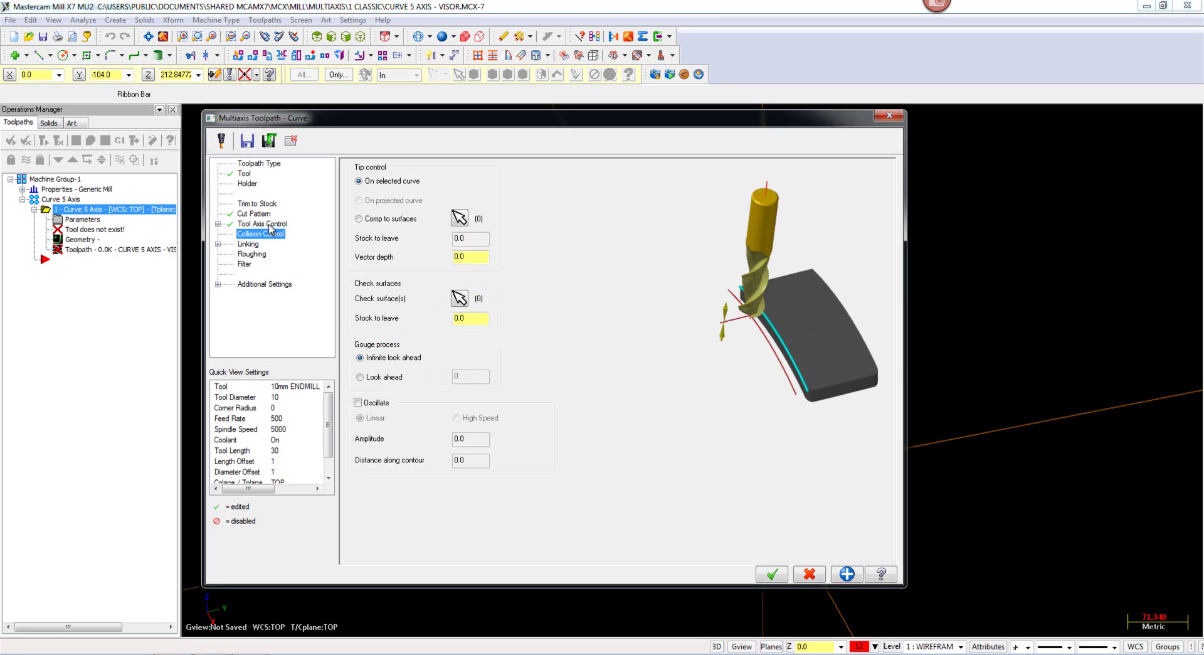
pyautogui.click(270, 224)
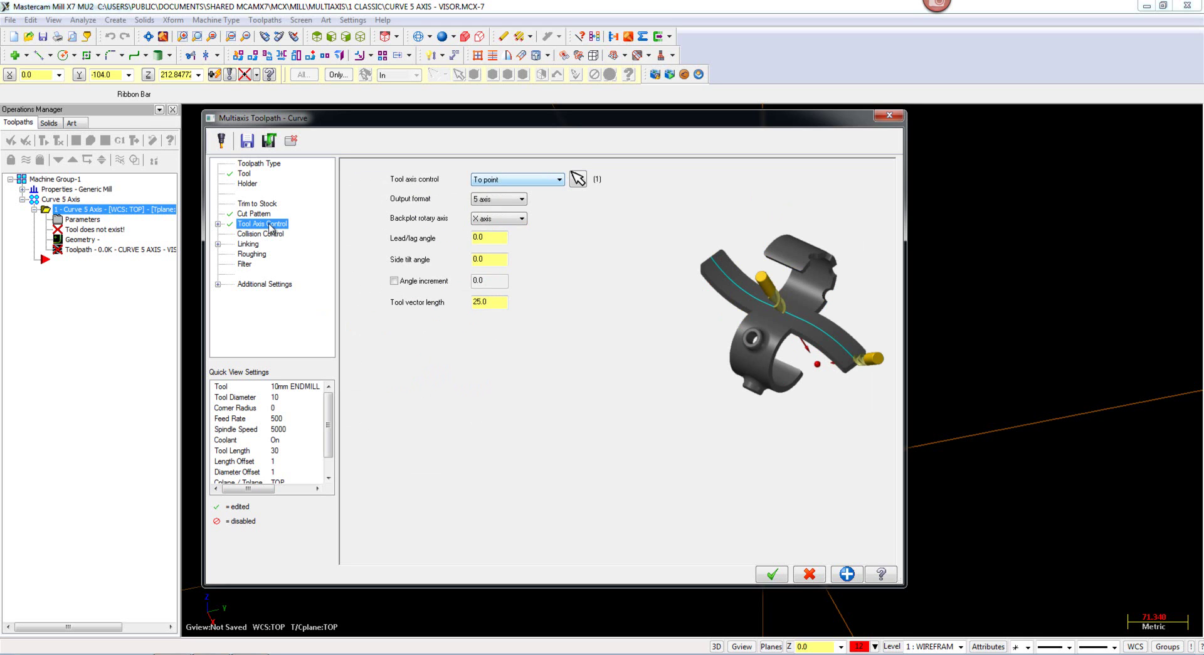
# Step: Set the tool vector length to 10, keeping 5 axis as the output format and X axis as the backplot rotary axis
pyautogui.click(490, 302)
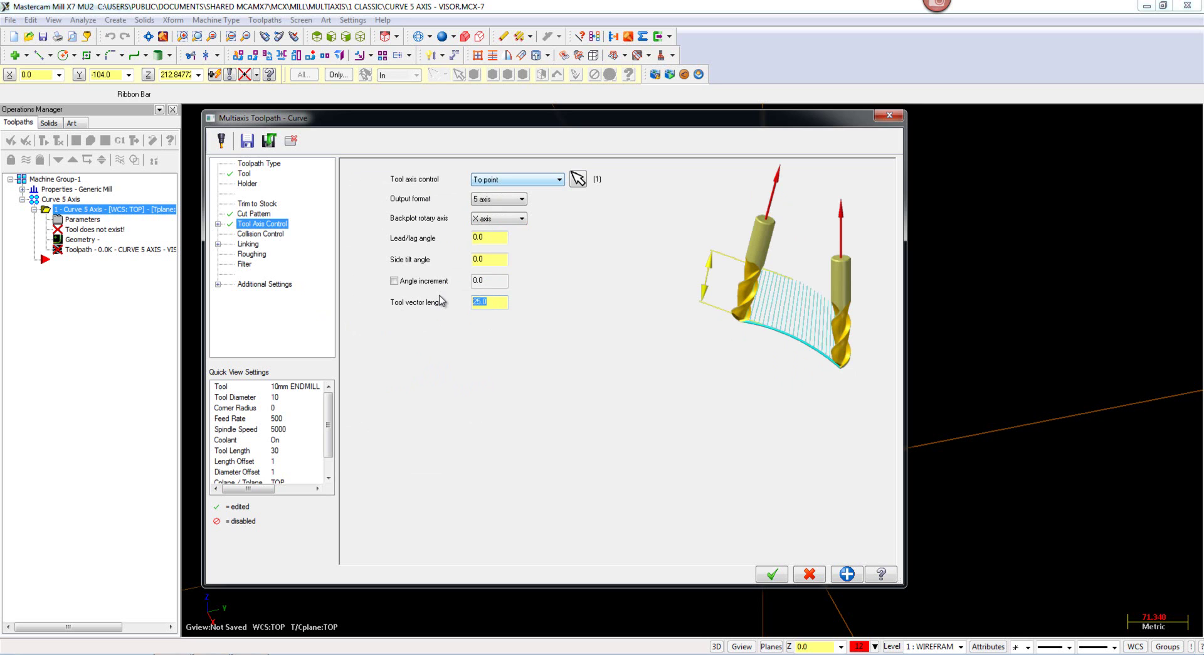
pyautogui.write('10')
pyautogui.press('Return')
pyautogui.click(478, 199)
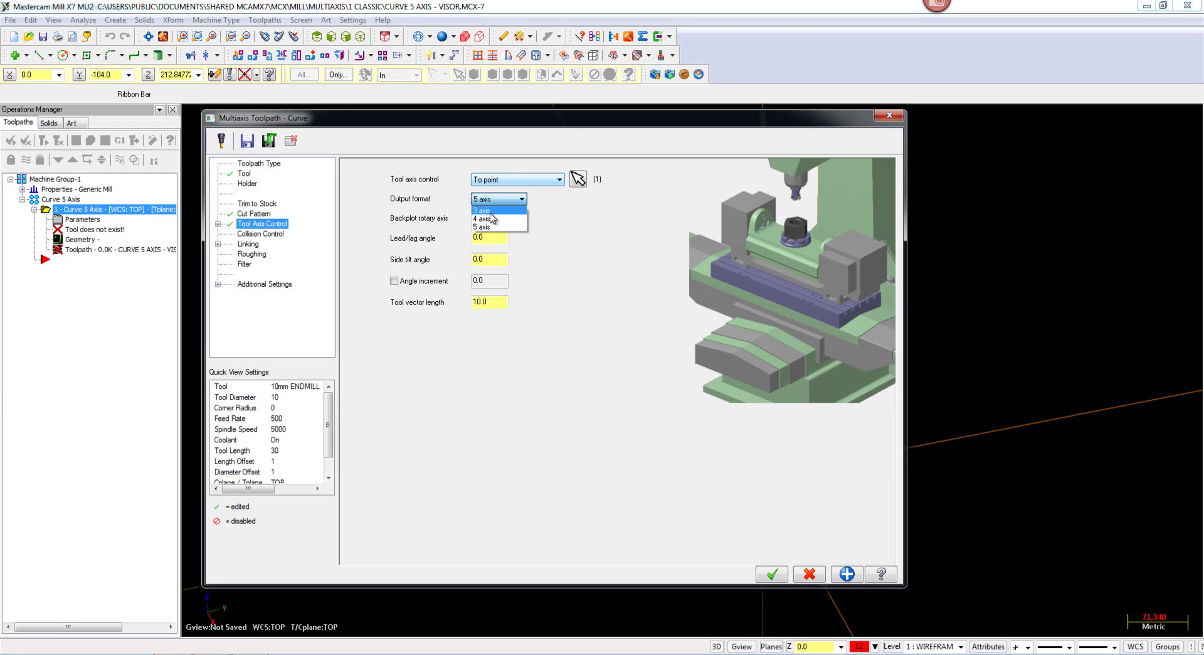
pyautogui.click(572, 227)
pyautogui.click(523, 218)
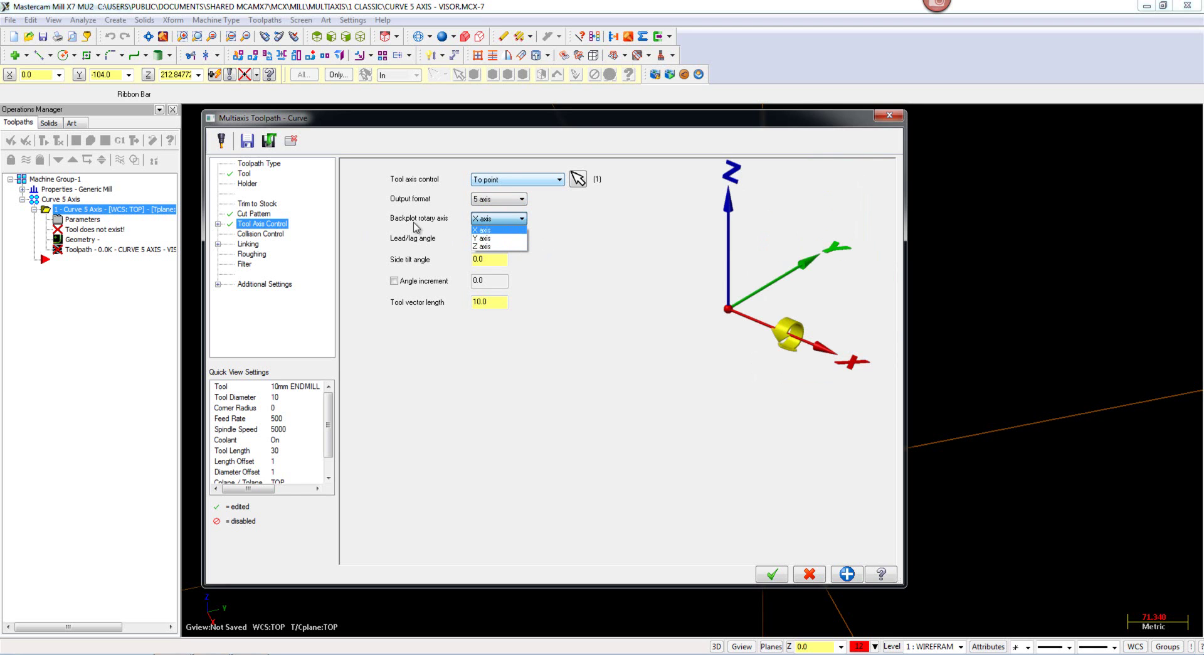
pyautogui.click(581, 274)
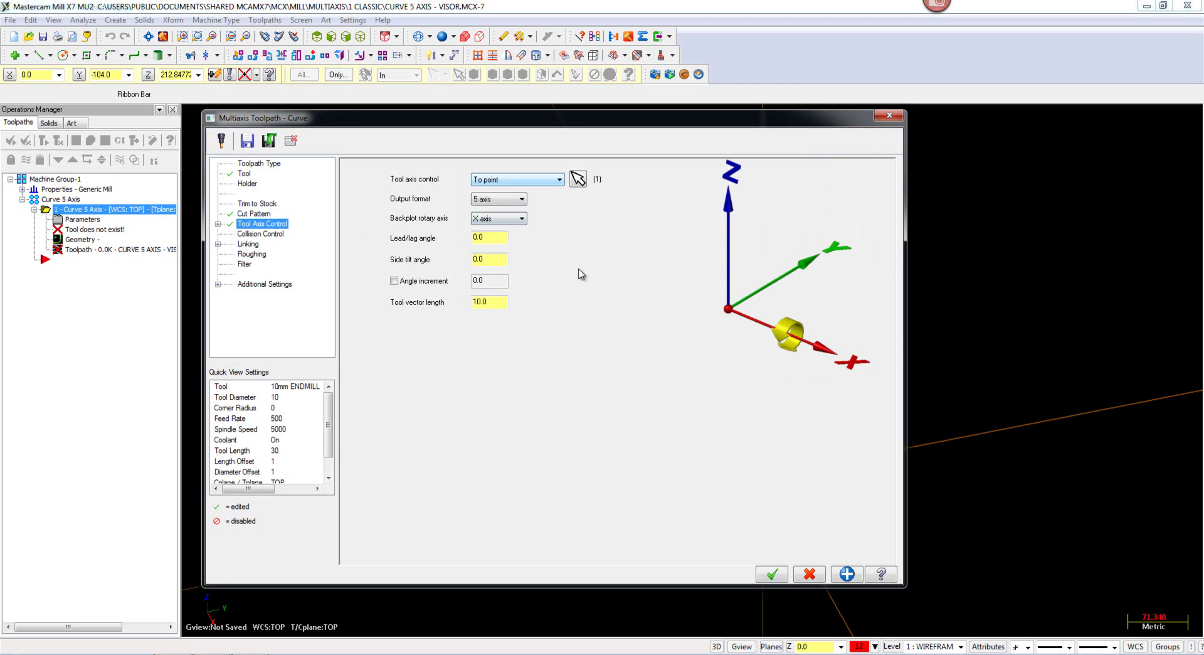
# Step: Review the cut pattern and tool axis limits, then accept the parameters to generate the Curve 5-axis toolpath
pyautogui.click(251, 215)
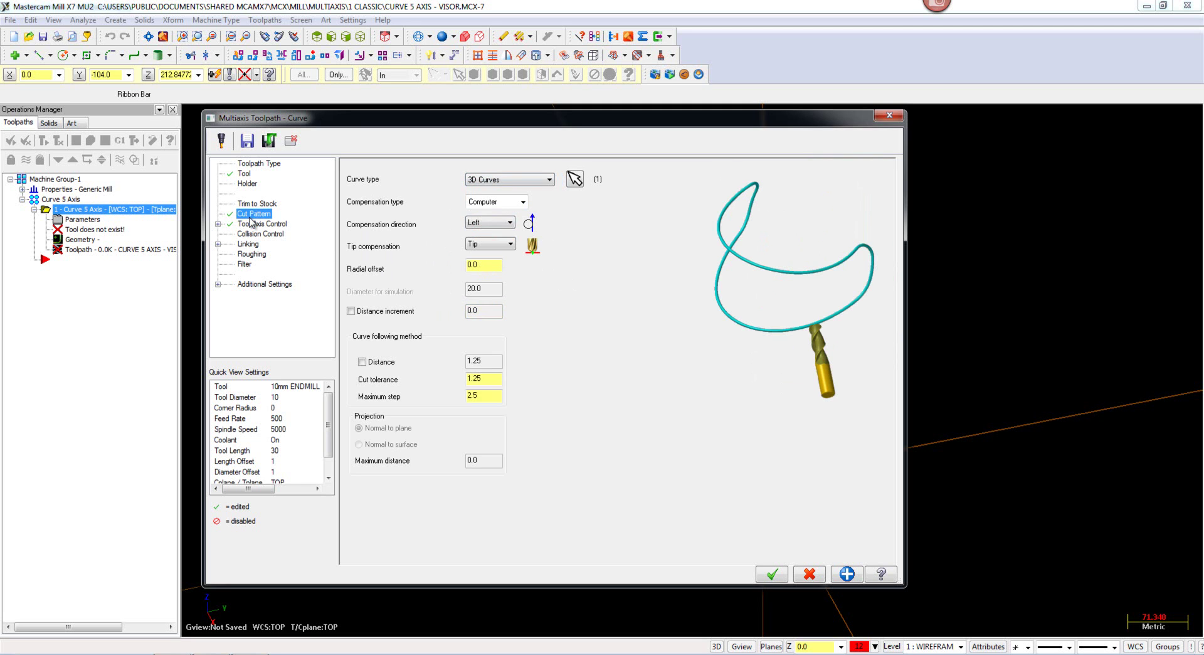
pyautogui.click(217, 224)
pyautogui.click(257, 234)
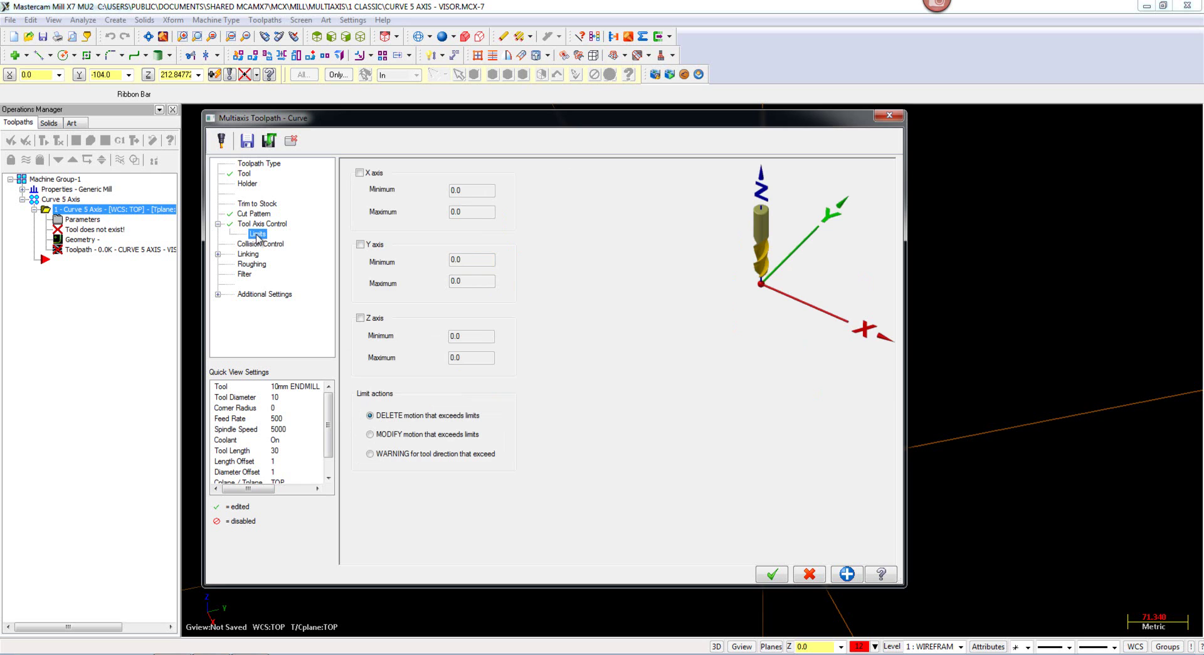
pyautogui.click(252, 226)
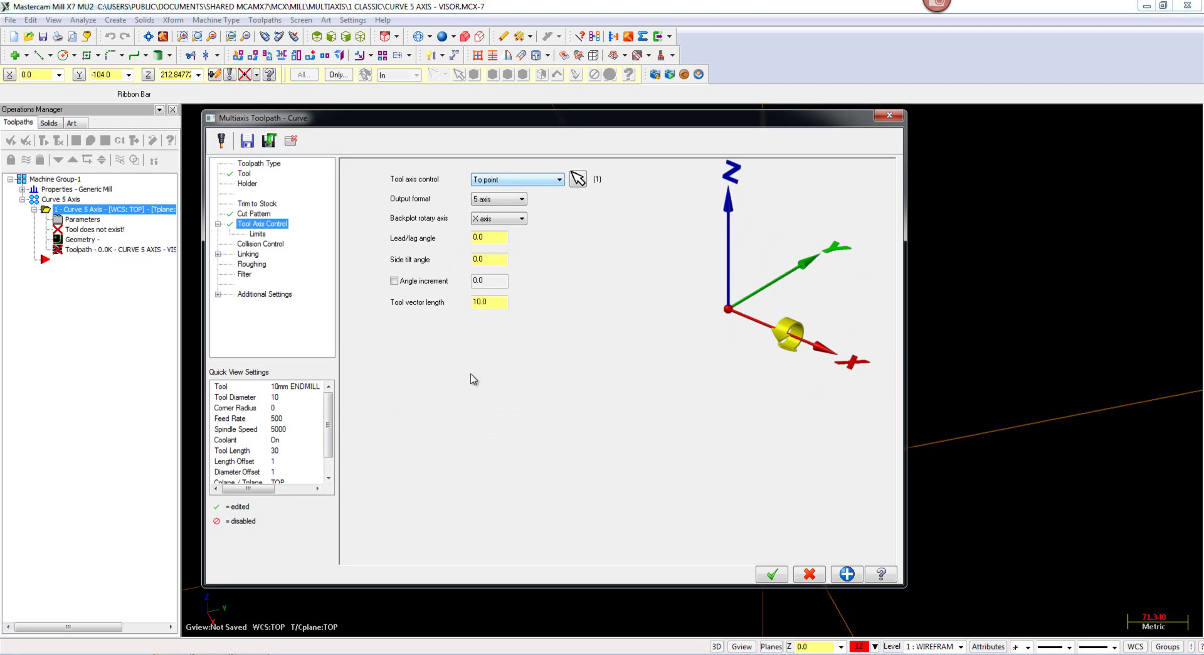
pyautogui.click(768, 574)
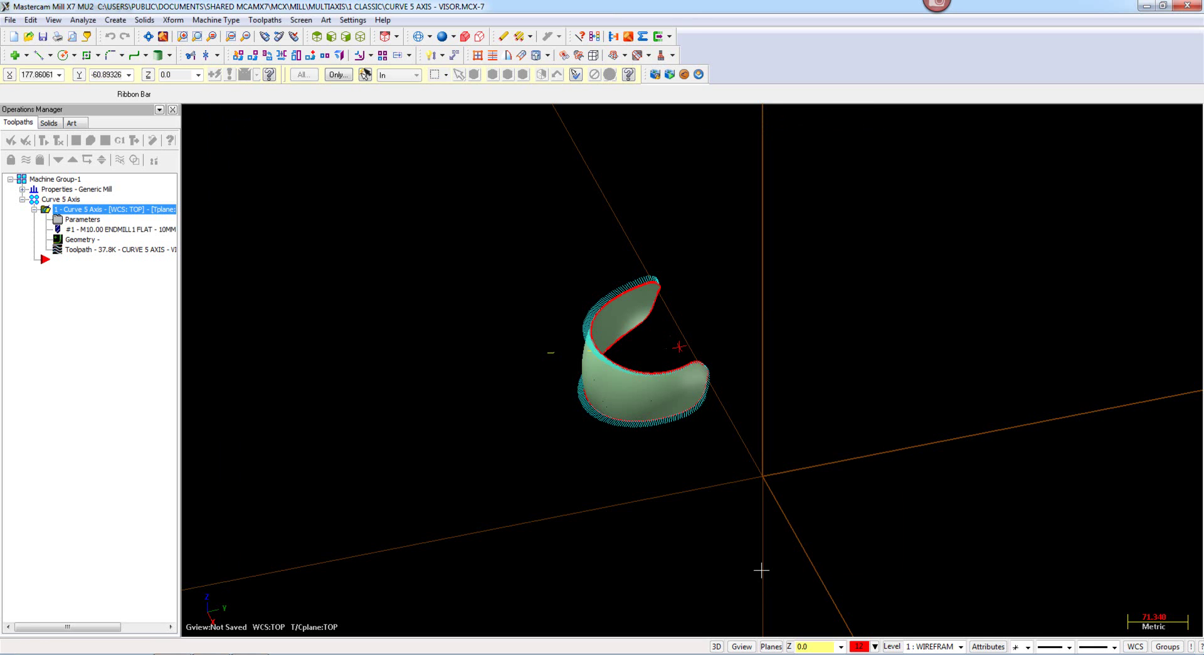
# Step: Backplot the Curve 5-axis operation and examine the endmill's first moves at the visor's edge up close
pyautogui.rightClick(536, 232)
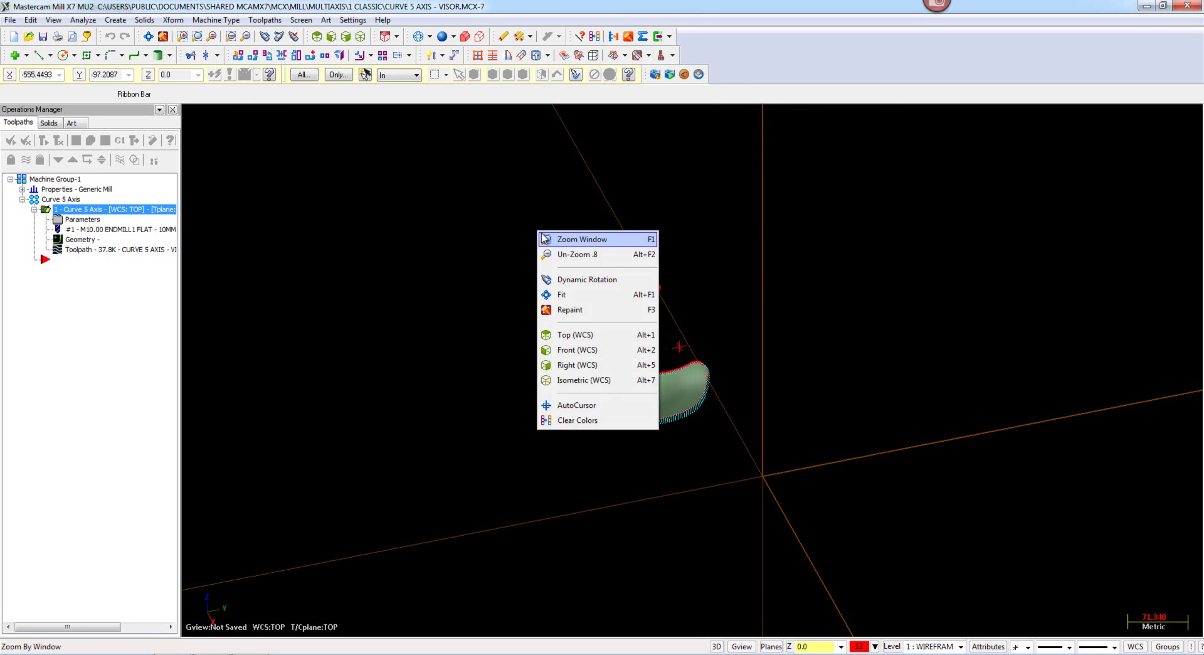
pyautogui.click(549, 239)
pyautogui.click(543, 264)
pyautogui.click(729, 424)
pyautogui.scroll(-2, 707, 401)
pyautogui.moveTo(705, 400)
pyautogui.mouseDown(button='middle')
pyautogui.moveTo(702, 385)
pyautogui.moveTo(731, 422)
pyautogui.moveTo(786, 417)
pyautogui.moveTo(667, 389)
pyautogui.moveTo(608, 468)
pyautogui.moveTo(689, 467)
pyautogui.mouseUp(button='middle')
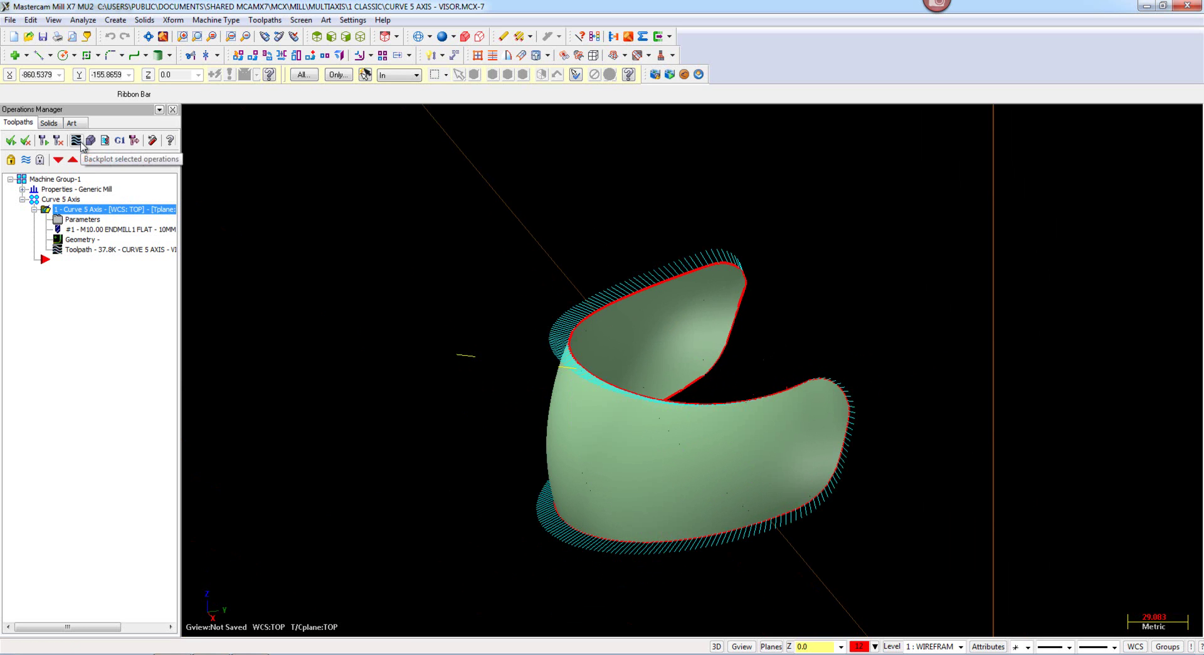
pyautogui.click(78, 141)
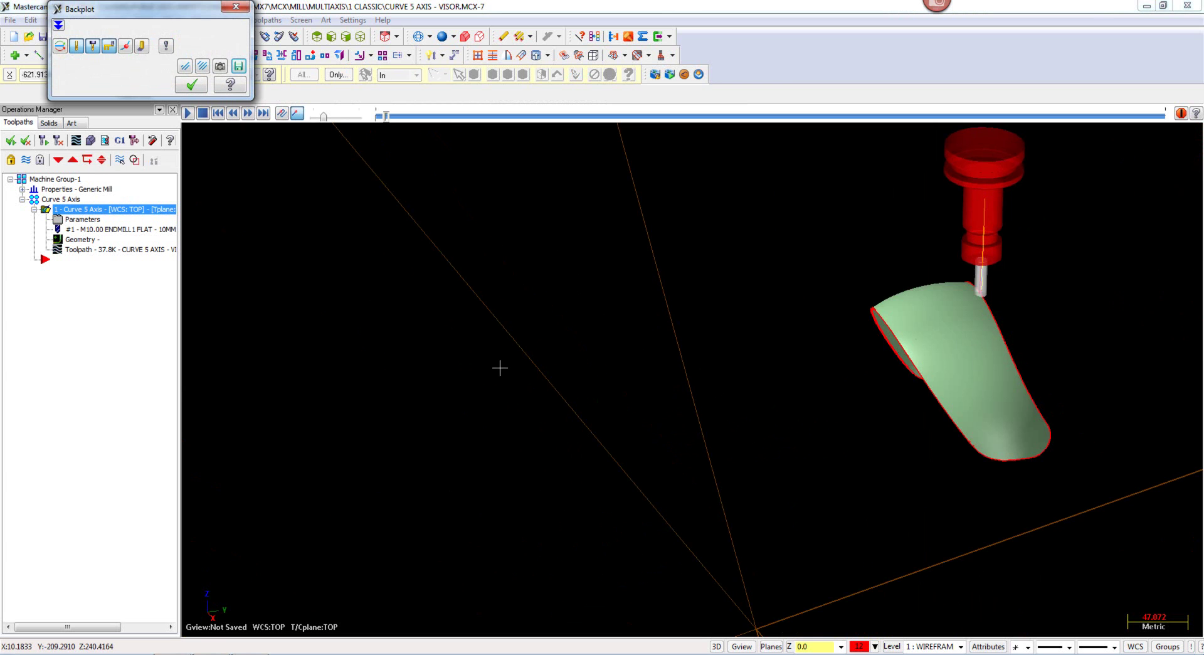
pyautogui.moveTo(676, 375); pyautogui.dragTo(872, 330, button='middle')
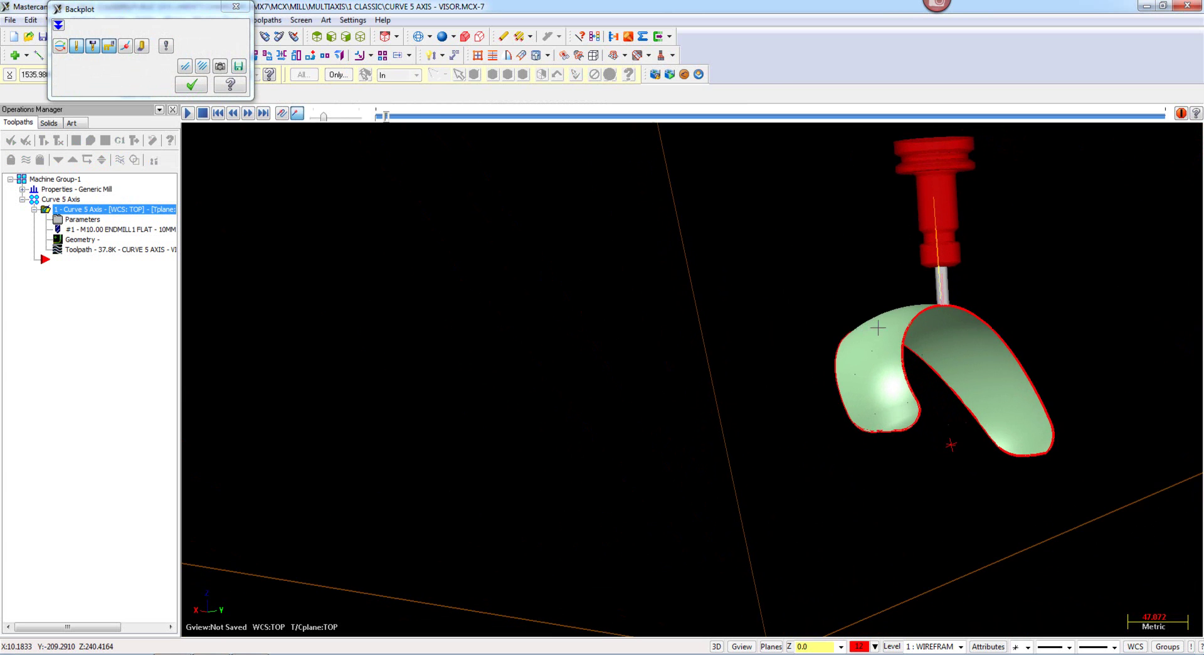
pyautogui.rightClick(1040, 287)
pyautogui.click(1078, 298)
pyautogui.moveTo(931, 274); pyautogui.dragTo(968, 321)
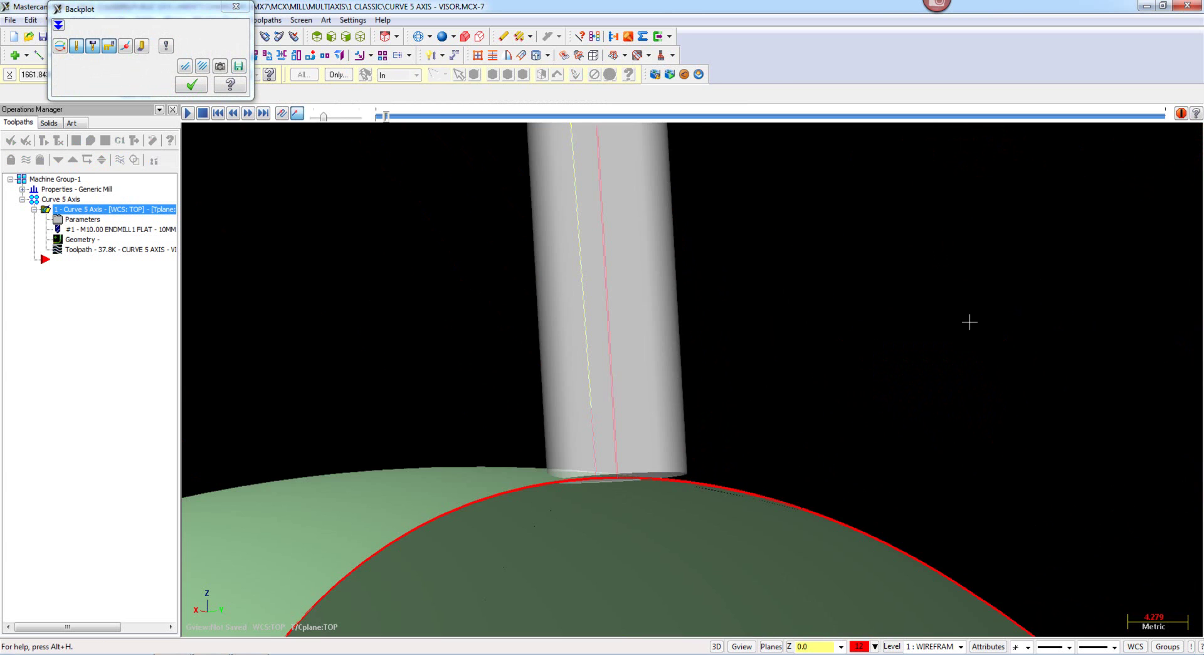
pyautogui.scroll(6, 771, 347)
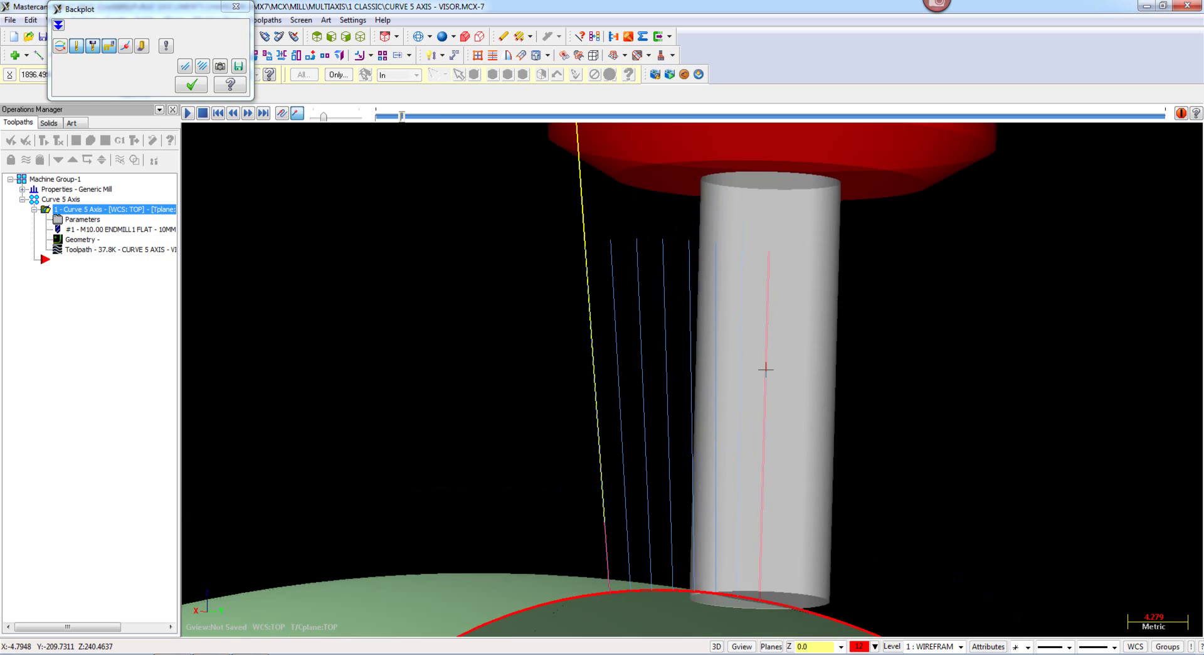
pyautogui.scroll(-5, 727, 307)
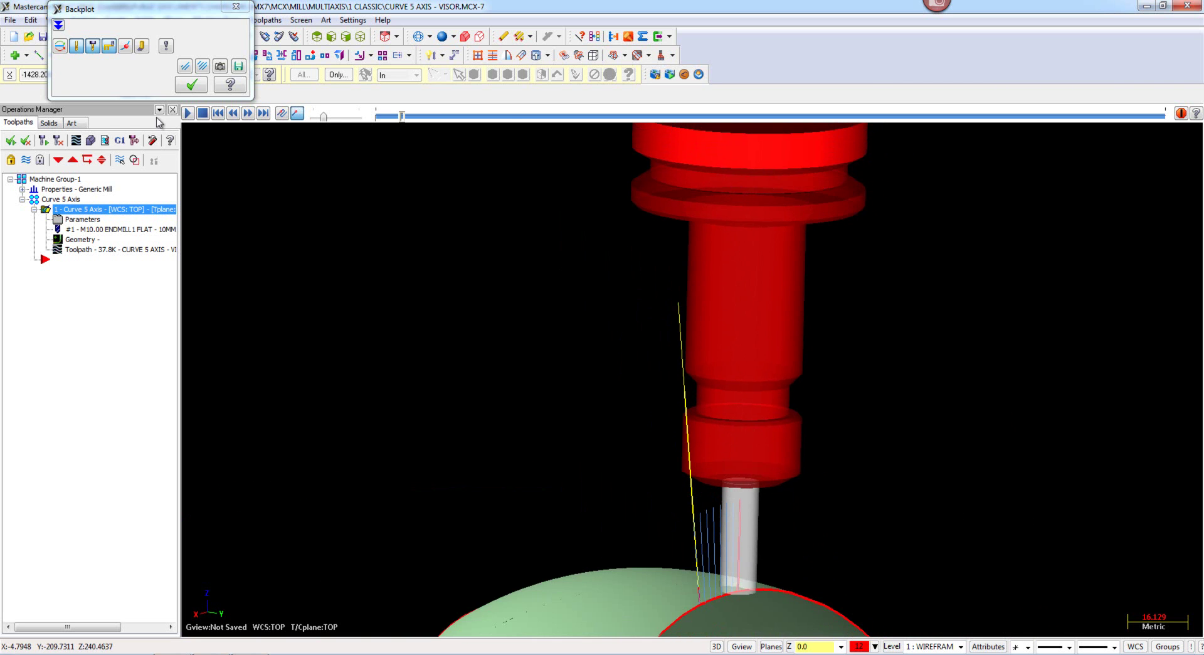
# Step: Turn off the axis simulation in the backplot options so the tool tilts around a stationary visor
pyautogui.click(167, 46)
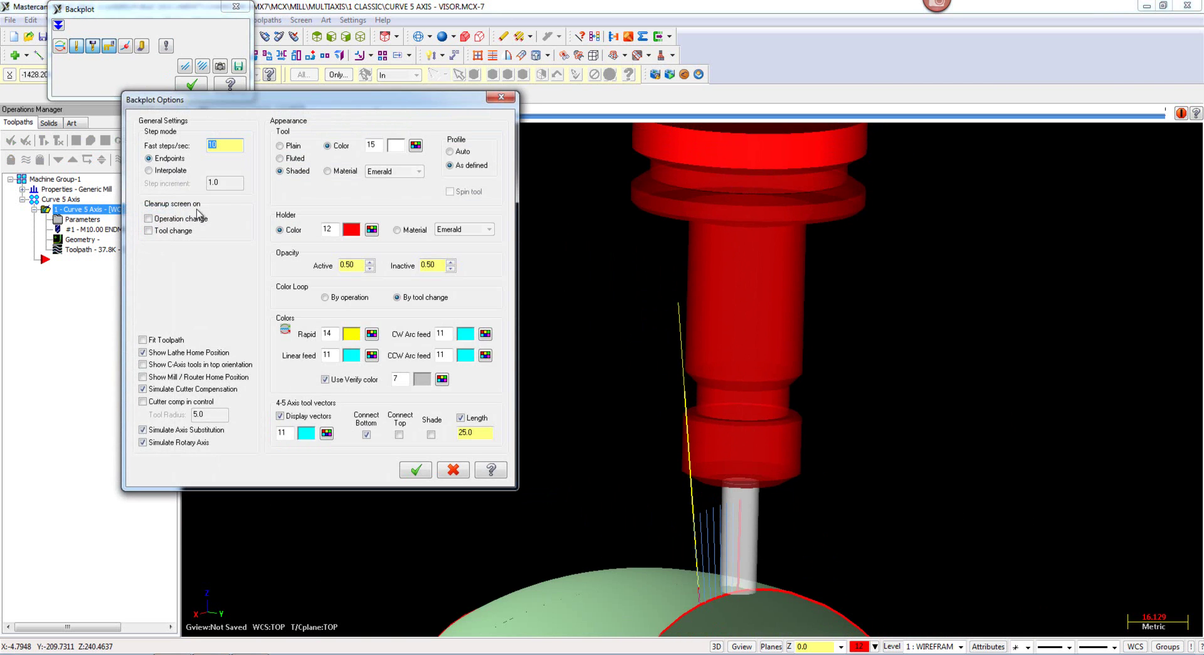
pyautogui.click(158, 432)
pyautogui.click(415, 469)
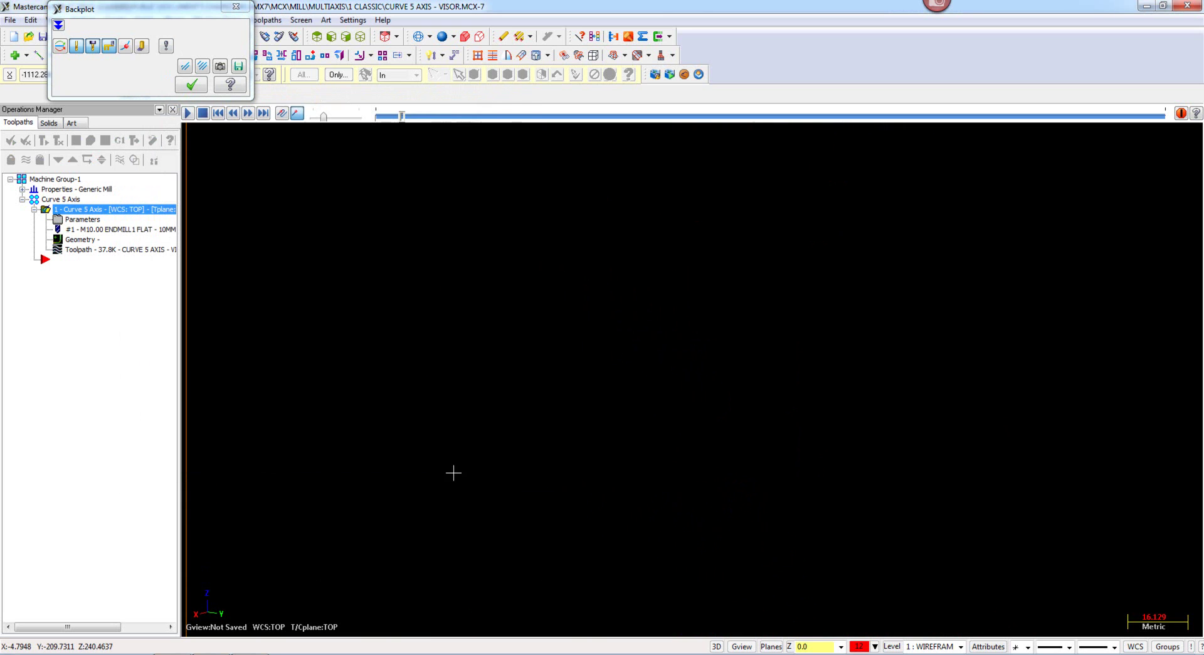
# Step: Run the backplot around the visor's edge, examine the tilted endmill against the edge curve, and close the backplot
pyautogui.scroll(-3, 545, 362)
pyautogui.scroll(-4, 533, 359)
pyautogui.moveTo(505, 403); pyautogui.dragTo(362, 450, button='middle')
pyautogui.rightClick(433, 375)
pyautogui.click(444, 385)
pyautogui.moveTo(406, 403); pyautogui.dragTo(462, 466)
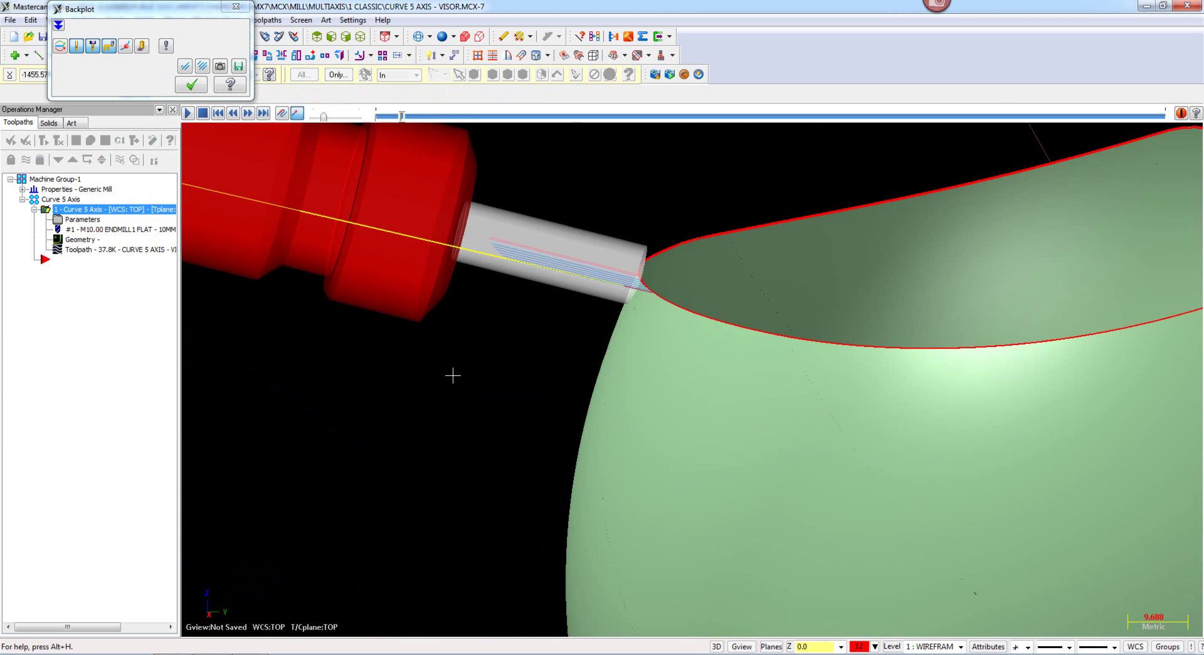
pyautogui.scroll(-3, 460, 337)
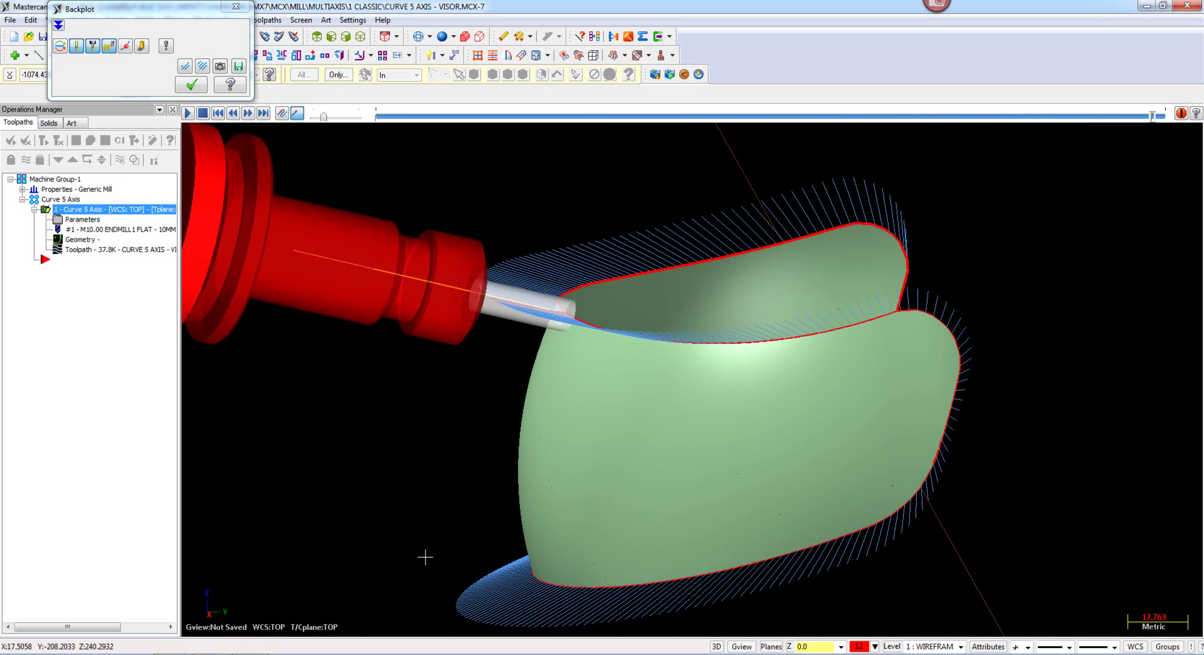
pyautogui.click(190, 85)
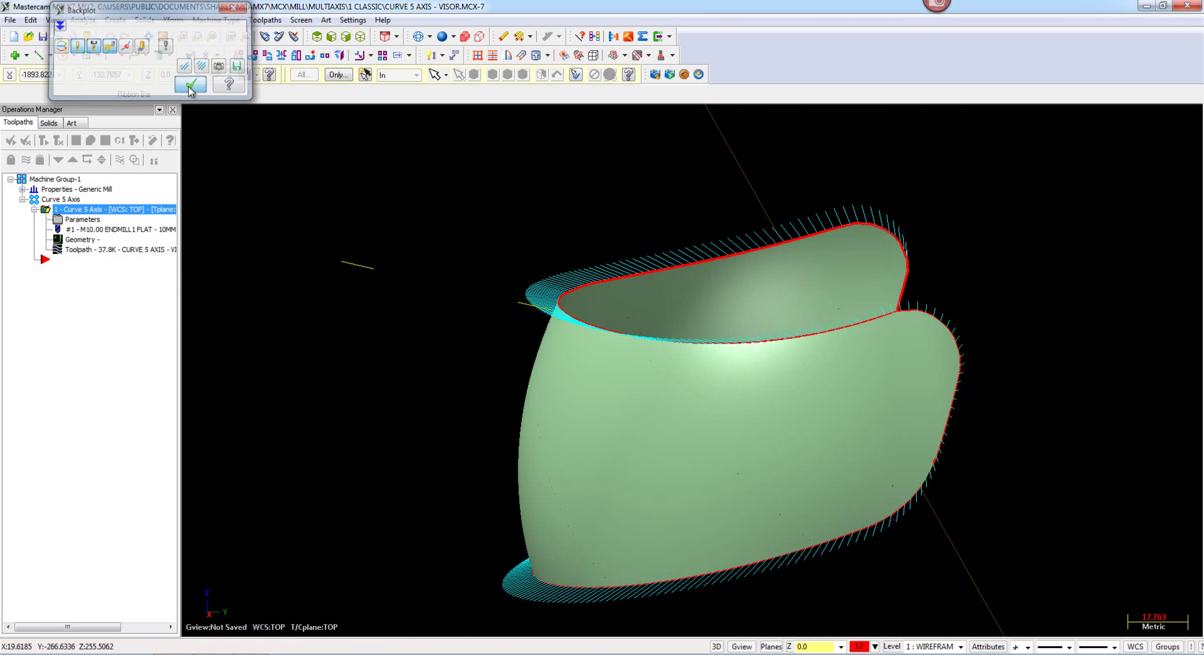
# Step: Reopen the toolpath parameters, set the cut pattern's radial offset to 5 to match the tool radius, and regenerate the toolpath
pyautogui.click(84, 220)
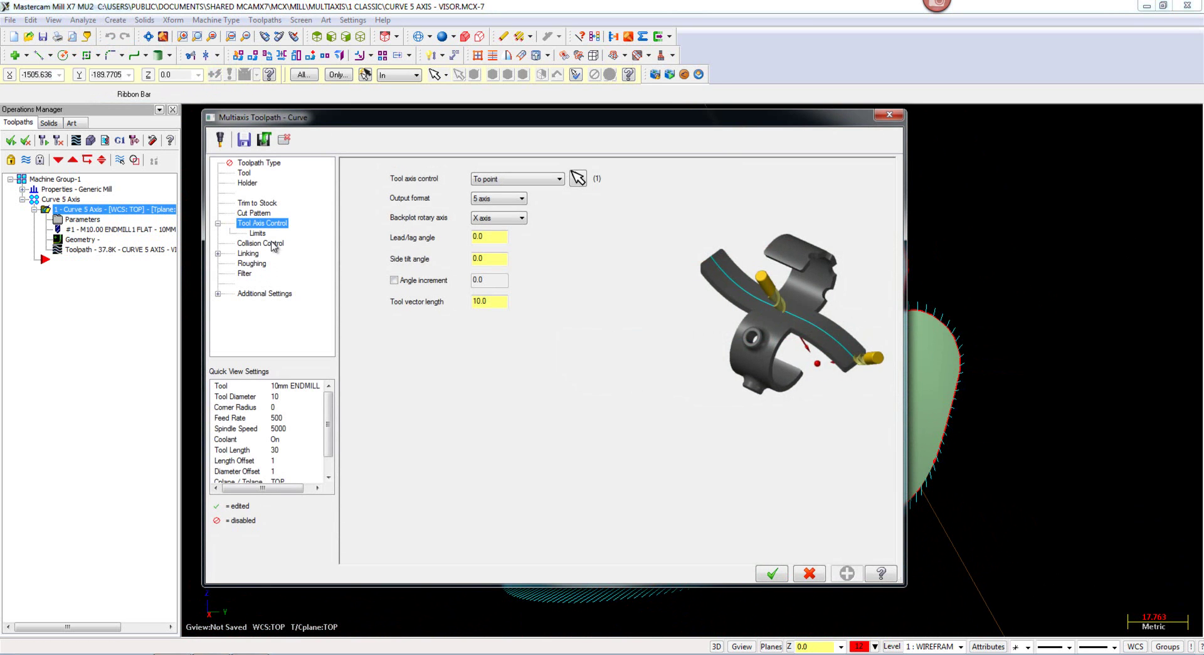
pyautogui.click(248, 214)
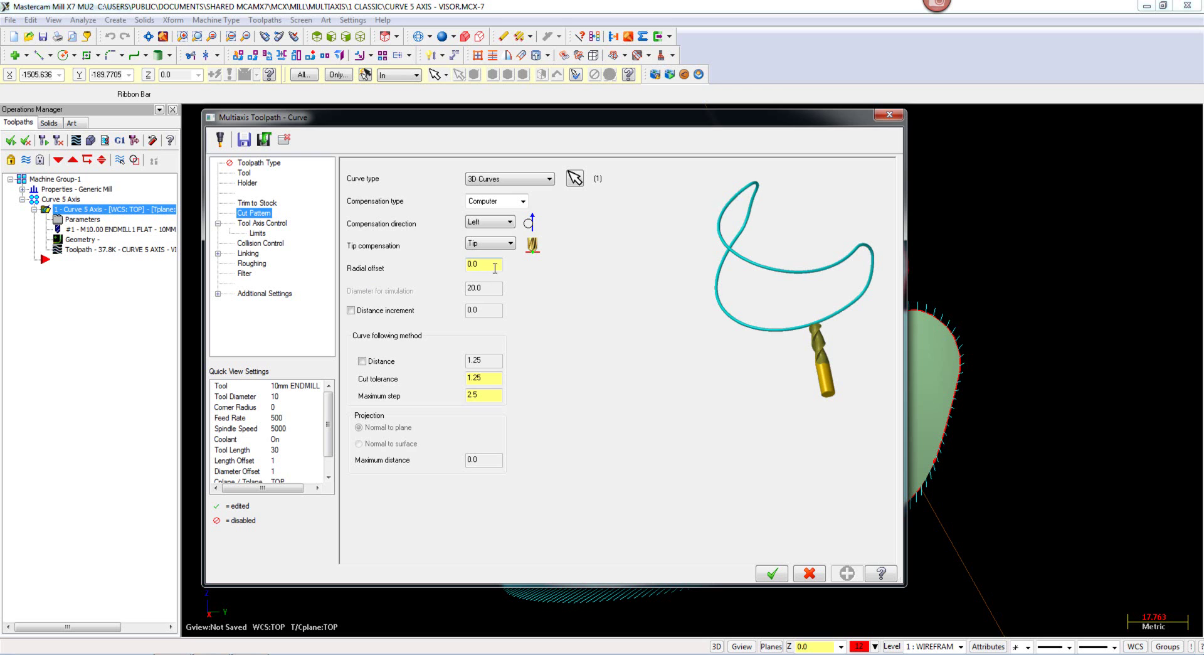
pyautogui.click(247, 175)
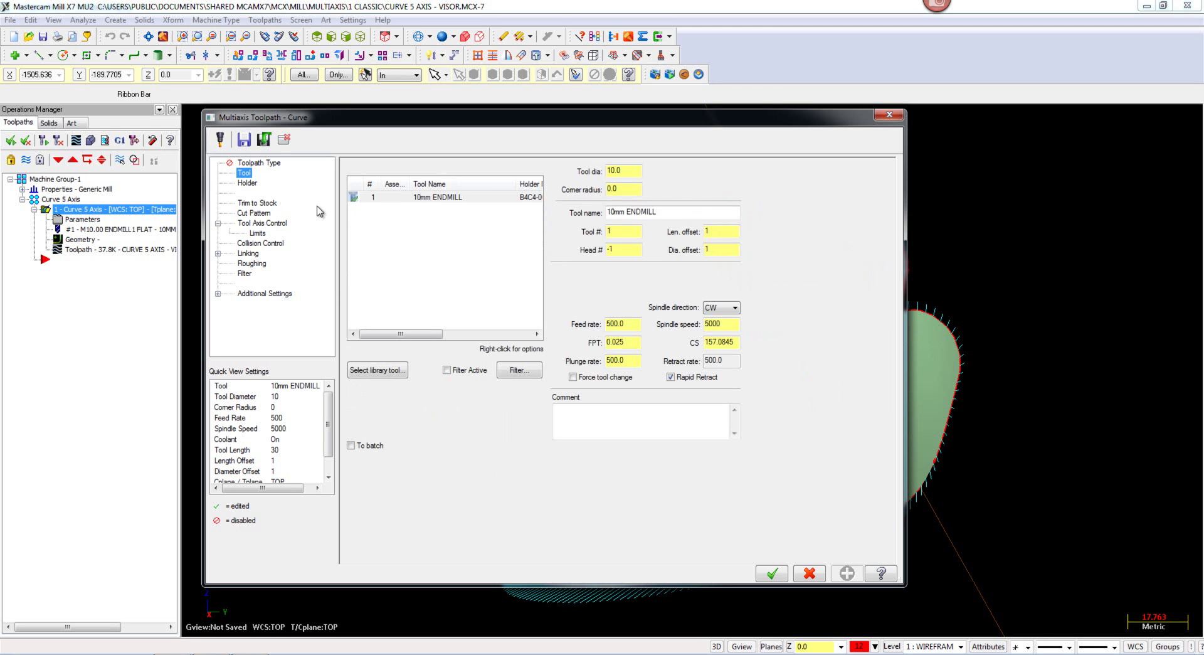
pyautogui.click(260, 215)
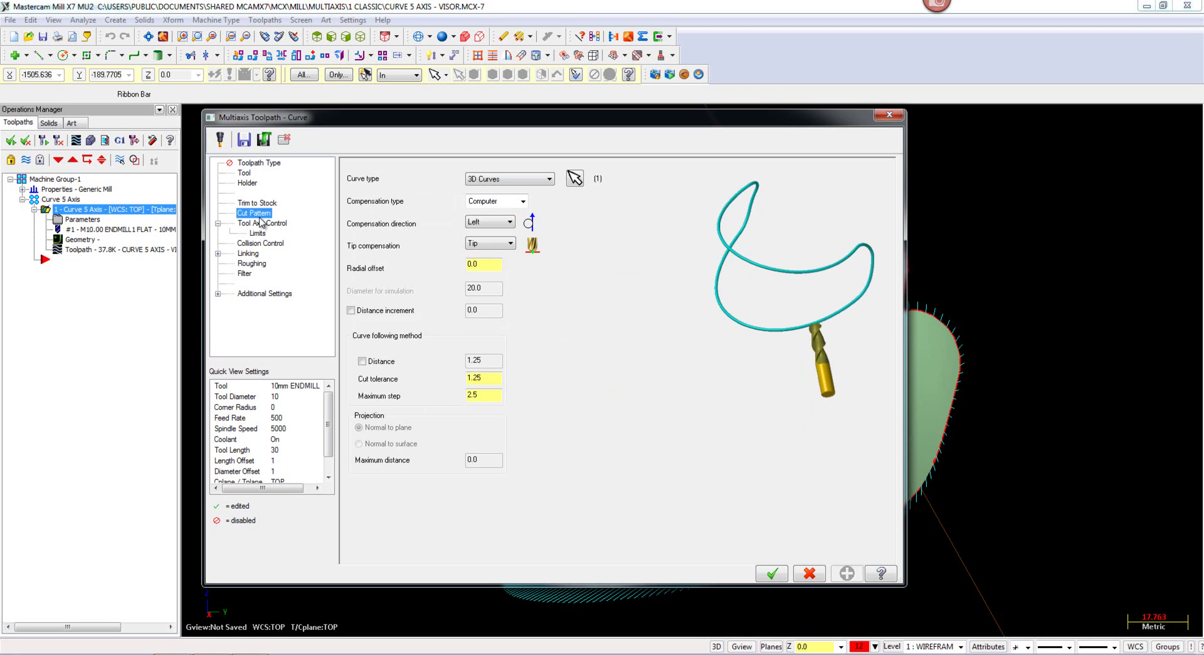
pyautogui.click(490, 265)
pyautogui.write('5')
pyautogui.press('Return')
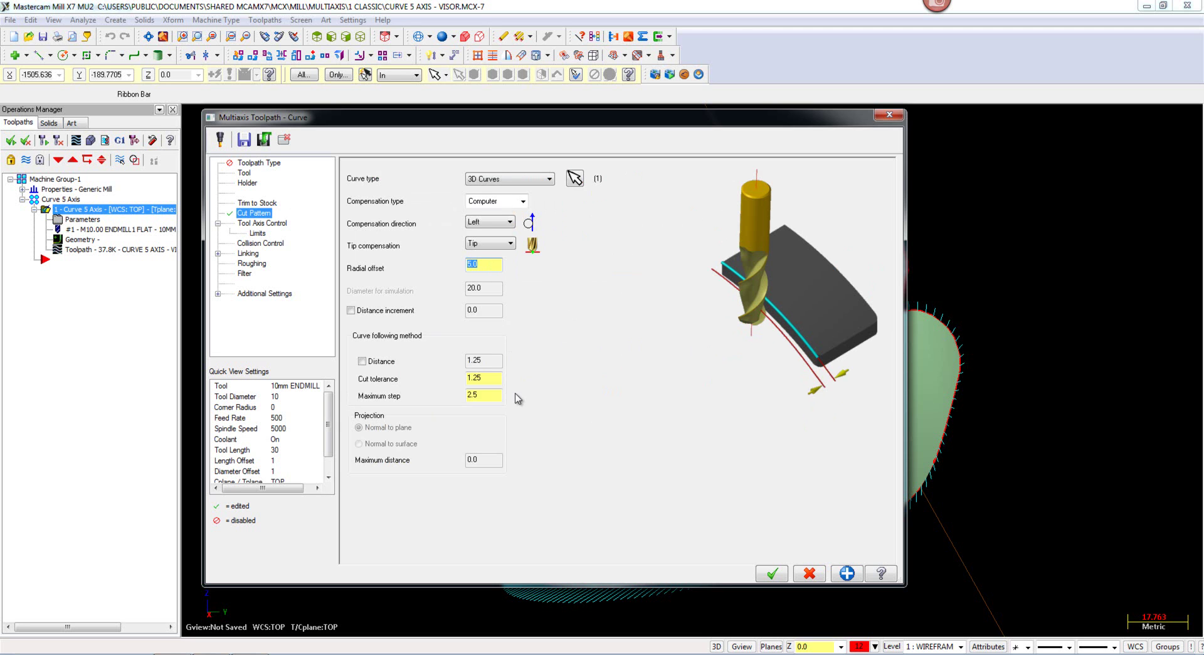
pyautogui.click(773, 573)
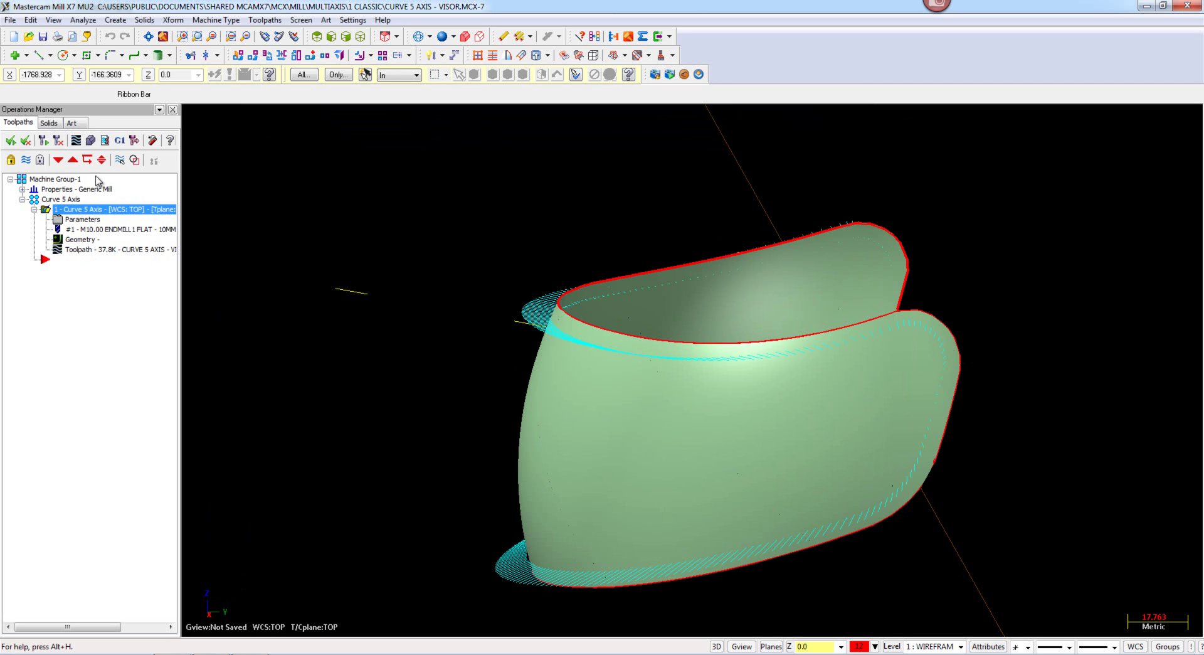
# Step: Change the cut pattern's compensation direction to Right and regenerate the toolpath
pyautogui.click(93, 224)
pyautogui.click(509, 223)
pyautogui.click(474, 238)
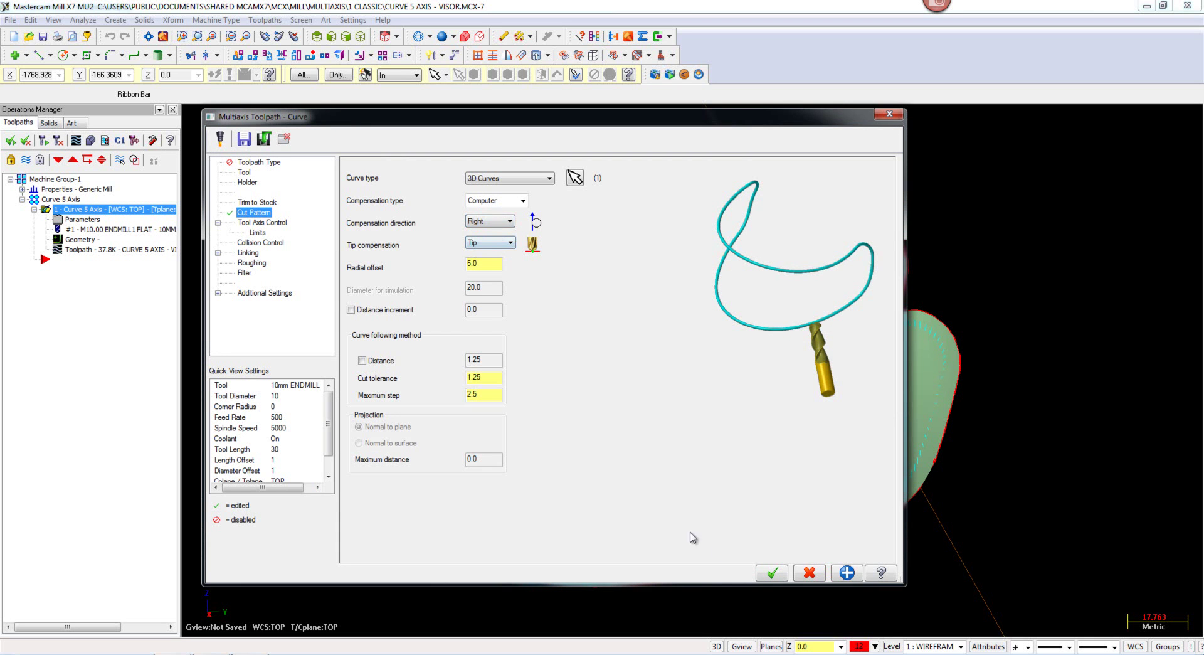
pyautogui.click(769, 574)
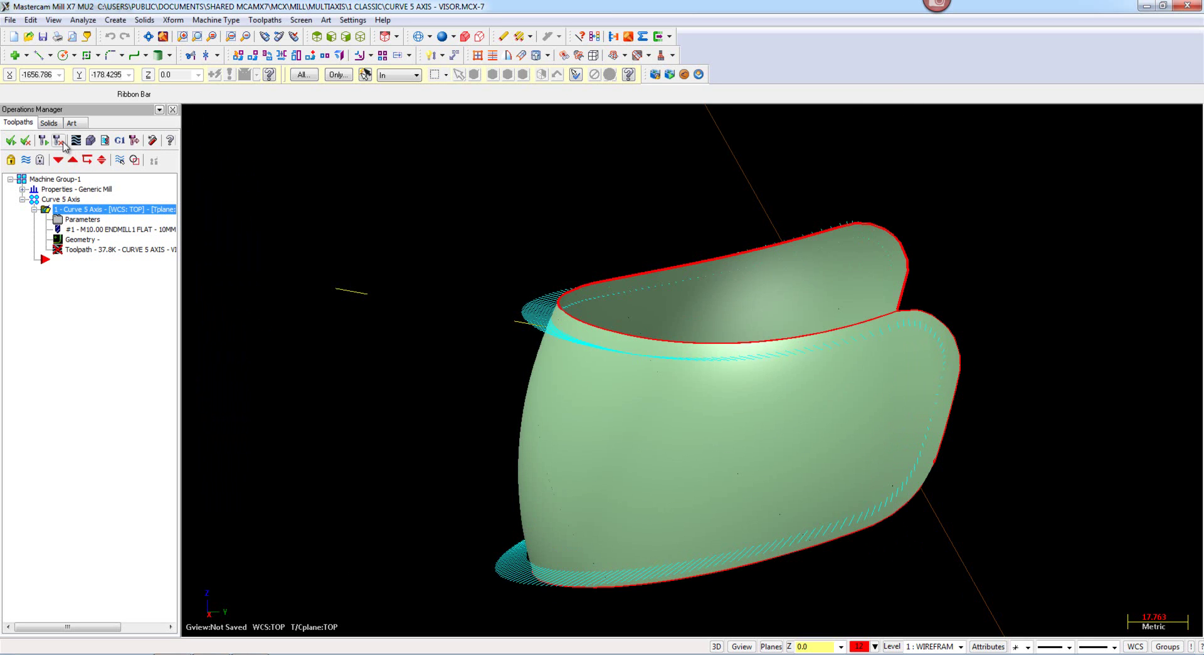
# Step: Reopen the toolpath parameters and set the collision control's vector depth to -25
pyautogui.click(91, 221)
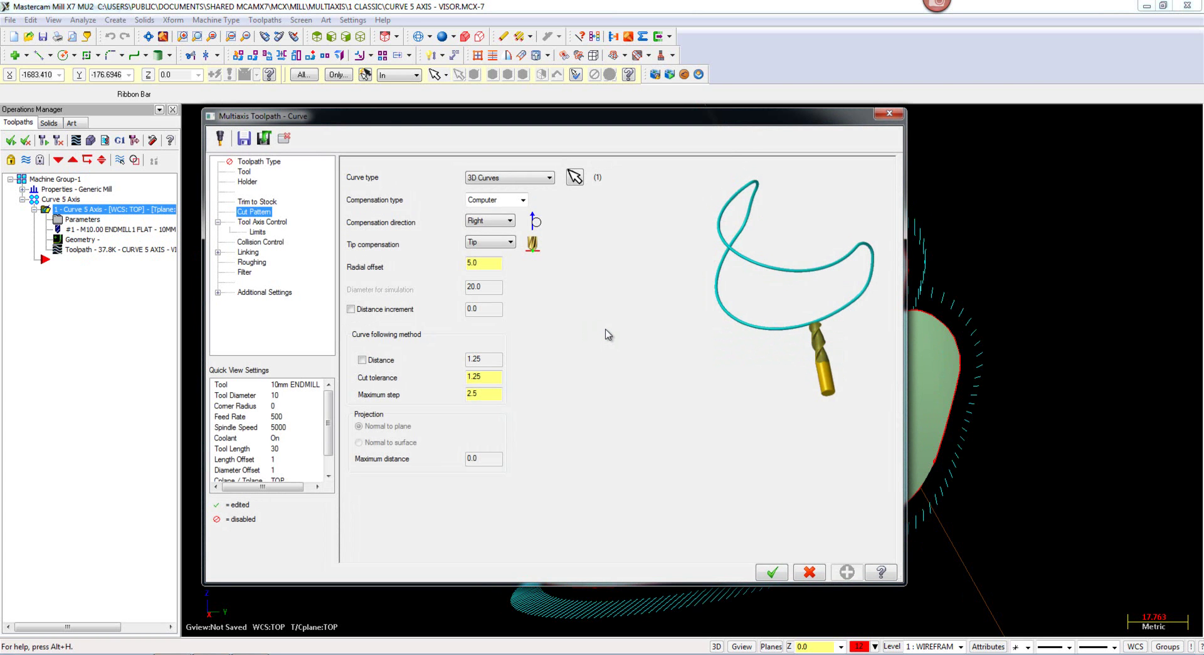
pyautogui.click(492, 265)
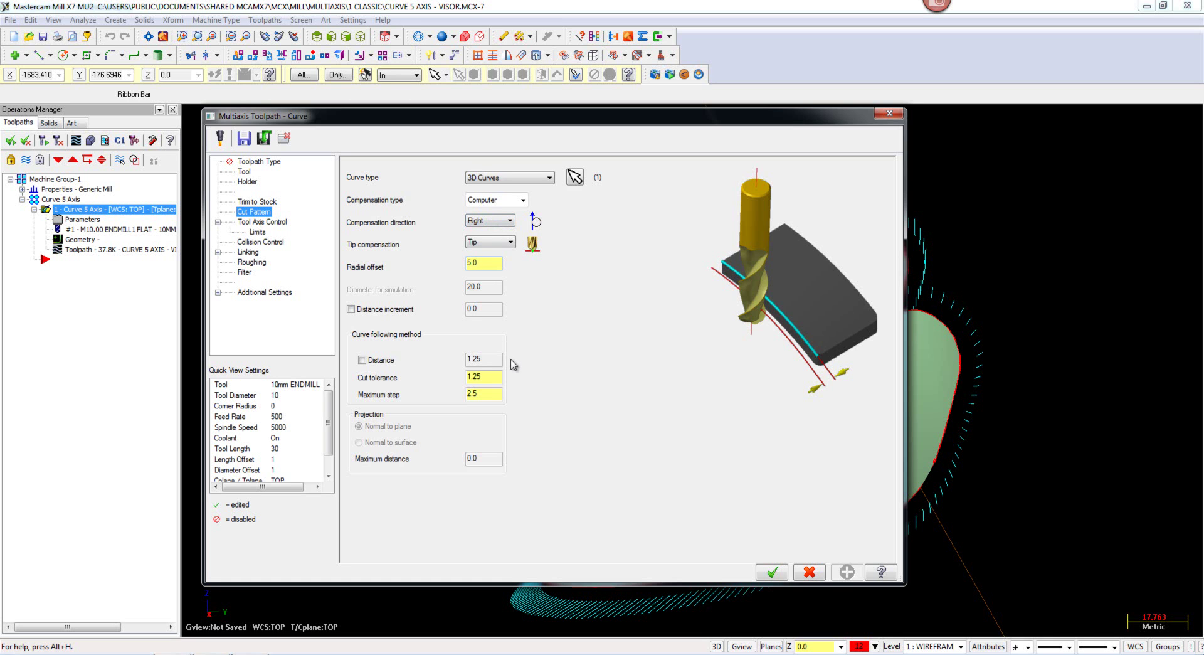
pyautogui.click(270, 222)
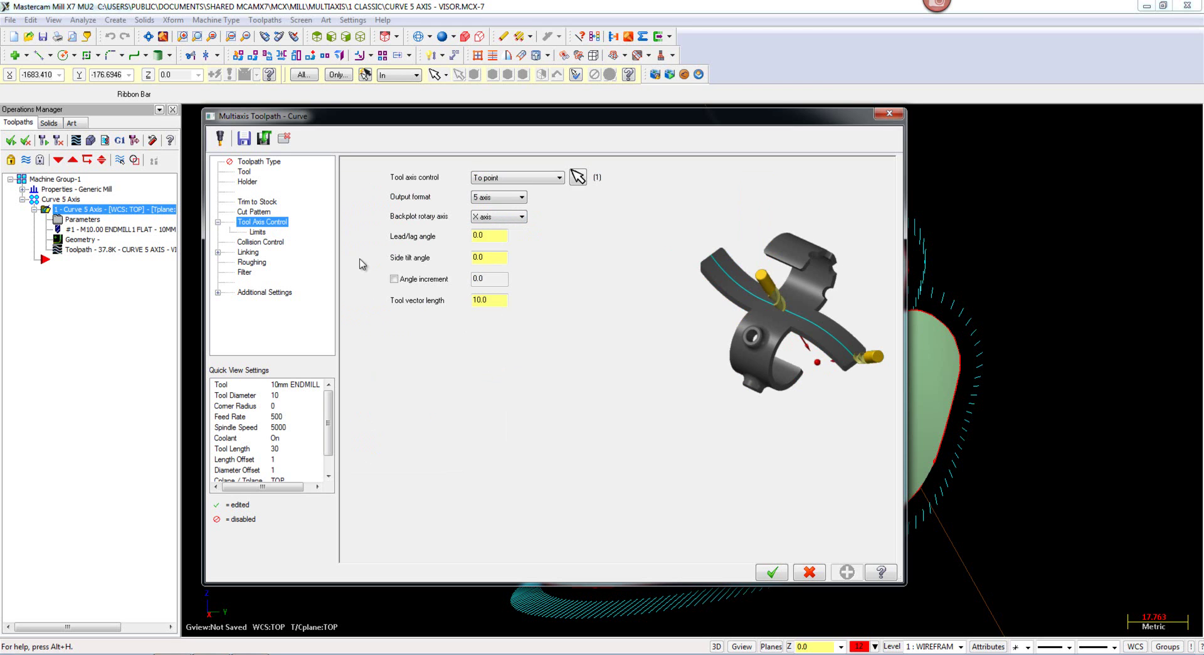
pyautogui.click(270, 250)
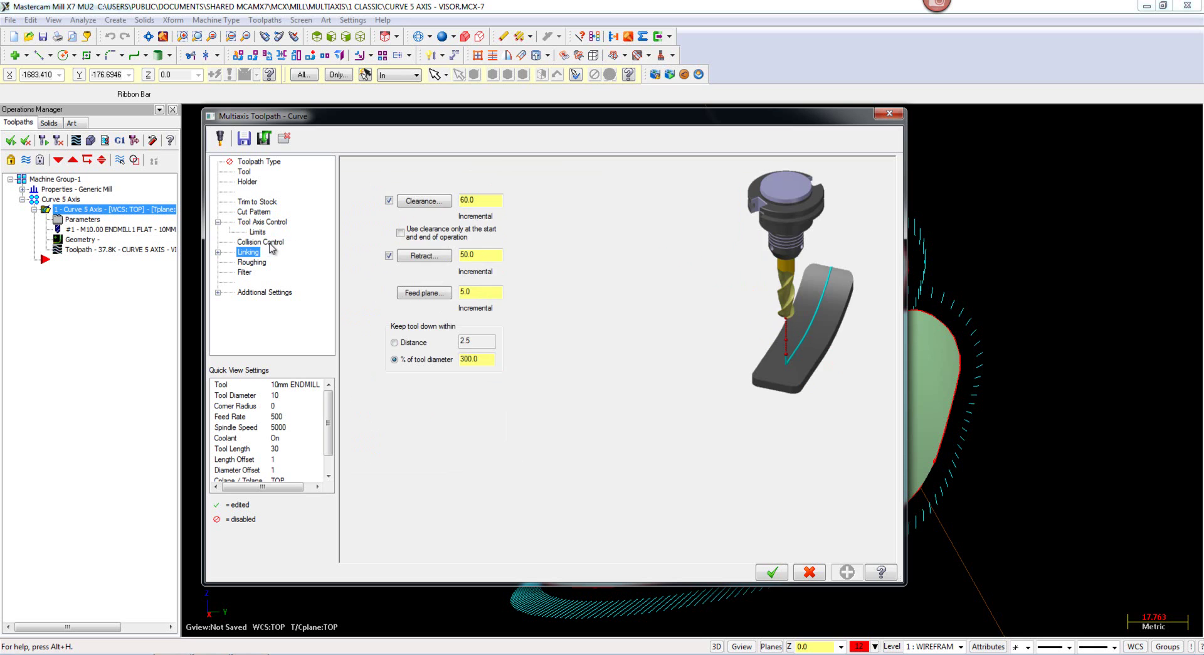
pyautogui.click(270, 242)
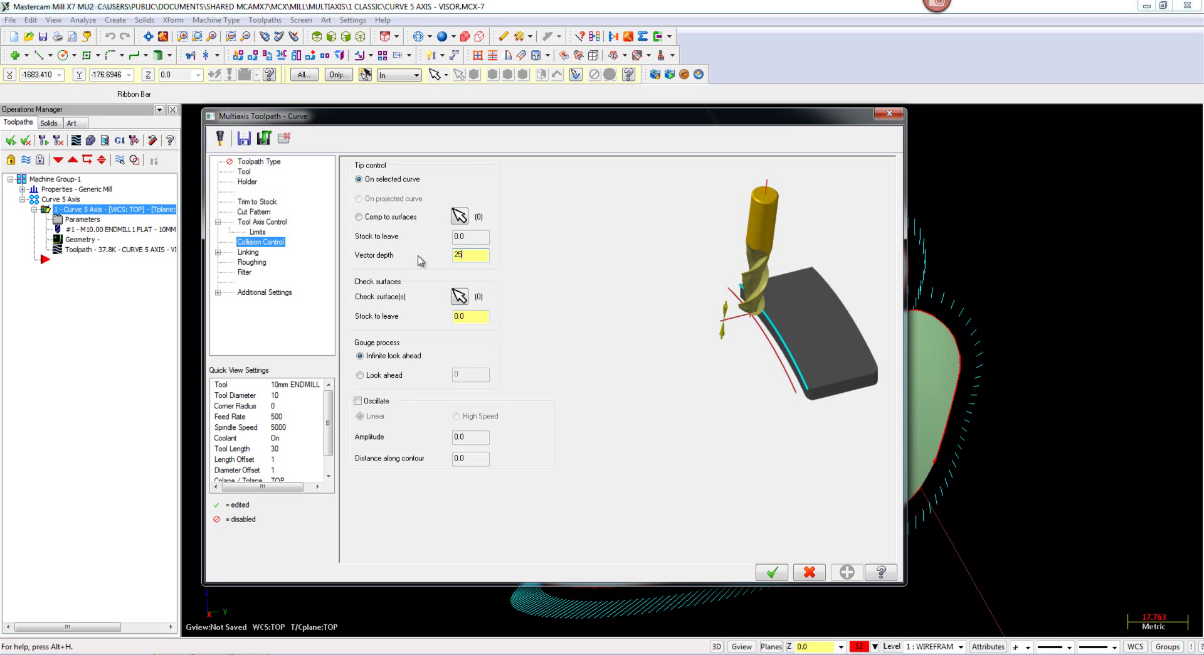
pyautogui.press('Return')
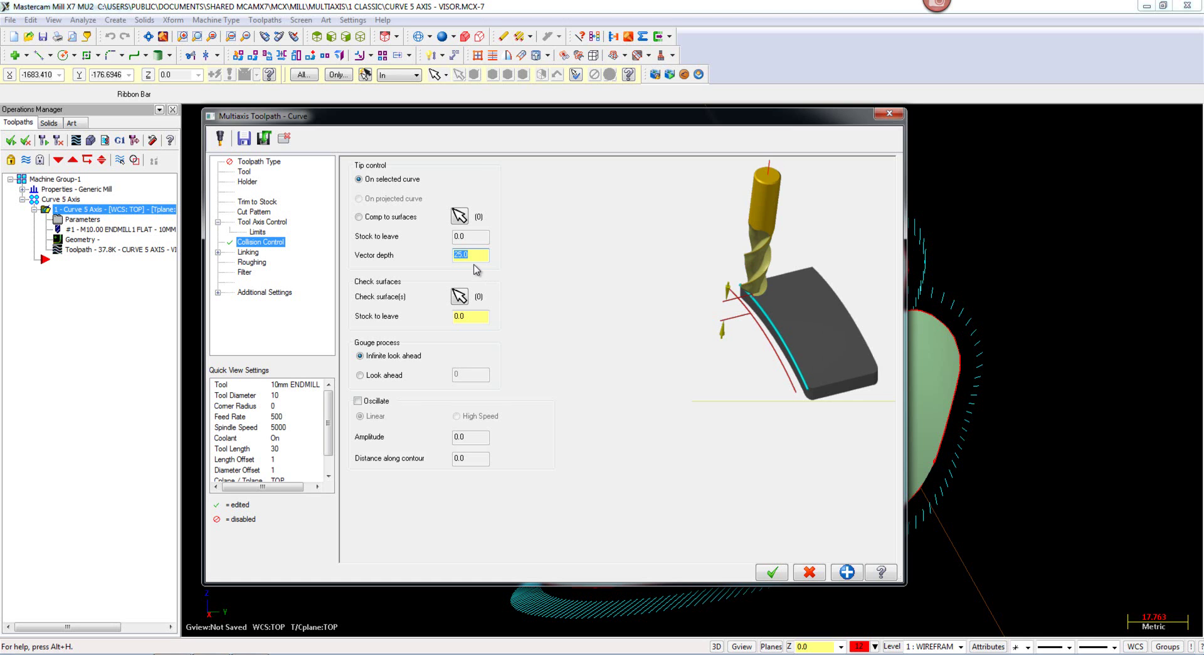
pyautogui.write('-25')
pyautogui.press('Return')
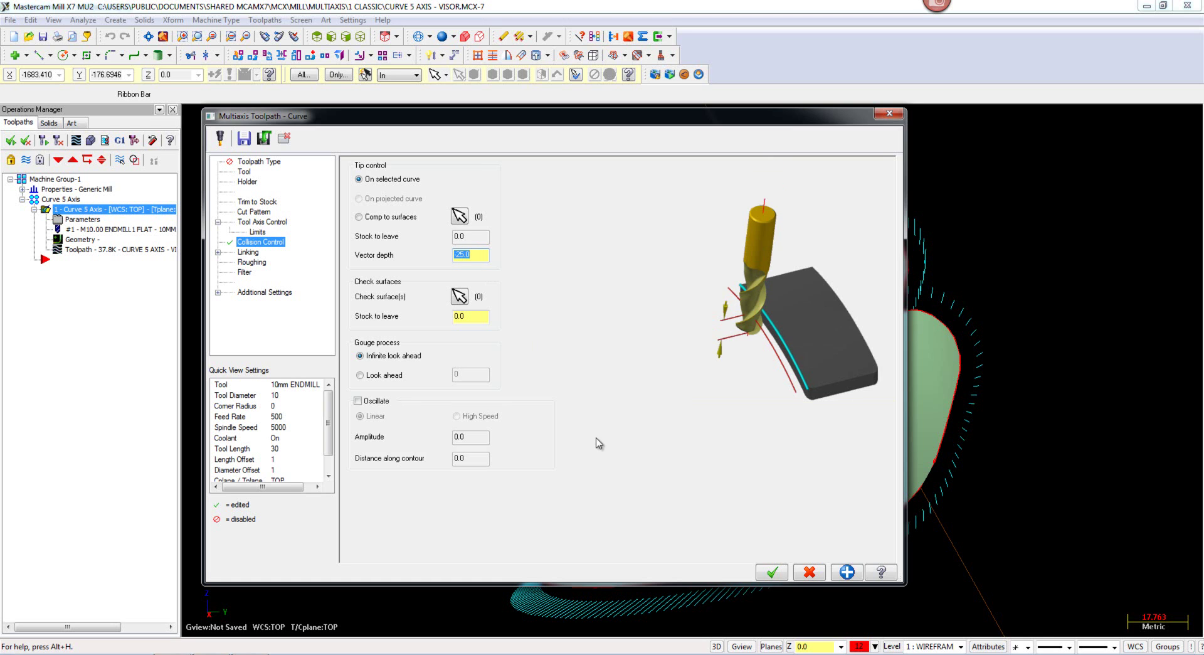
# Step: Regenerate the toolpath with the -25 vector depth and inspect its position relative to the visor's edge
pyautogui.click(772, 571)
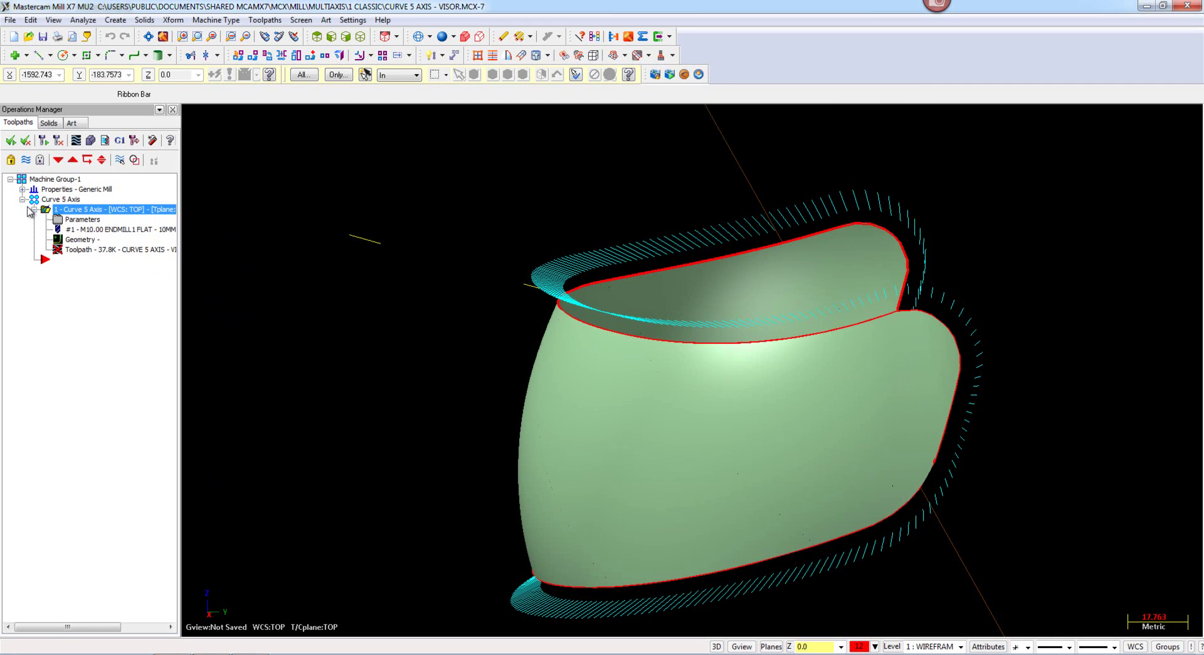
pyautogui.moveTo(438, 312)
pyautogui.mouseDown(button='middle')
pyautogui.moveTo(439, 351)
pyautogui.moveTo(488, 350)
pyautogui.mouseUp(button='middle')
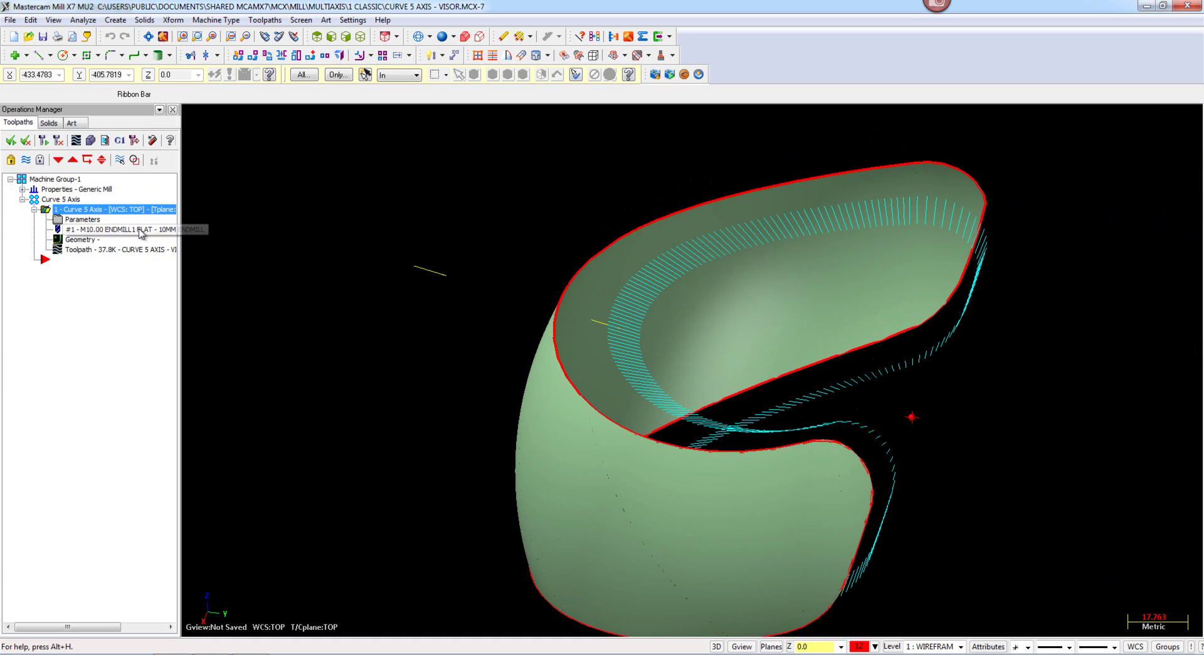
# Step: Reopen the toolpath parameters, set the collision control's vector depth to -10, and regenerate the toolpath
pyautogui.click(82, 219)
pyautogui.doubleClick(468, 254)
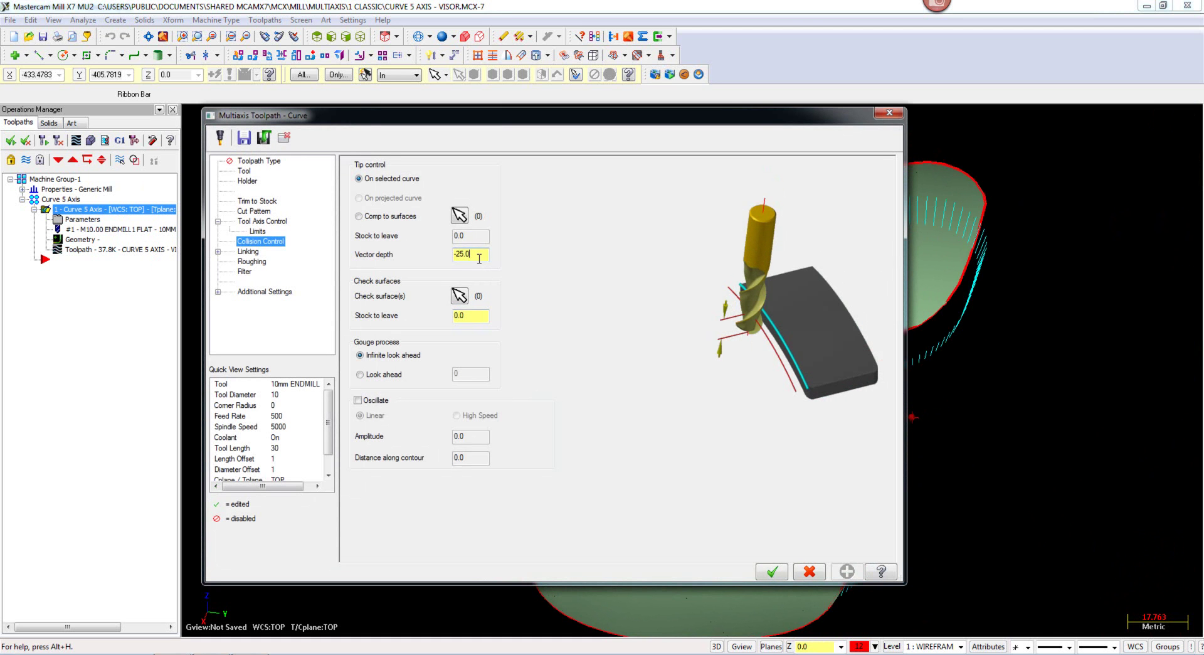
pyautogui.write('-10')
pyautogui.click(772, 571)
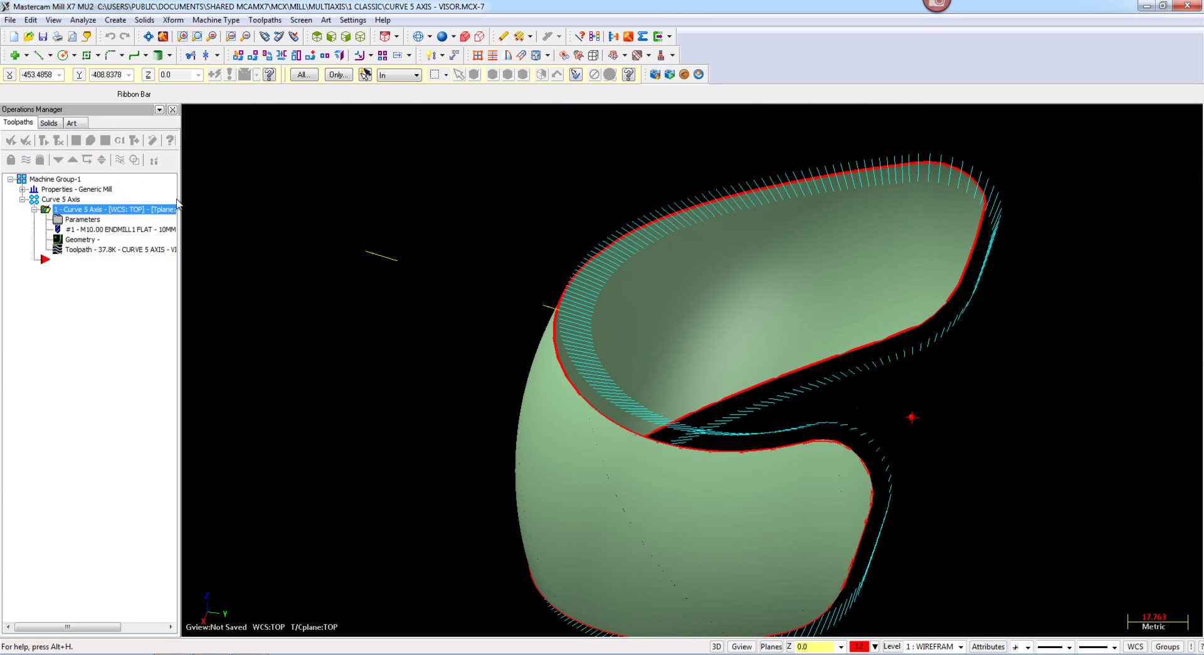
# Step: Backplot the toolpath, examine up close how far the endmill tip extends past the visor's edge curve, and close the backplot
pyautogui.click(76, 141)
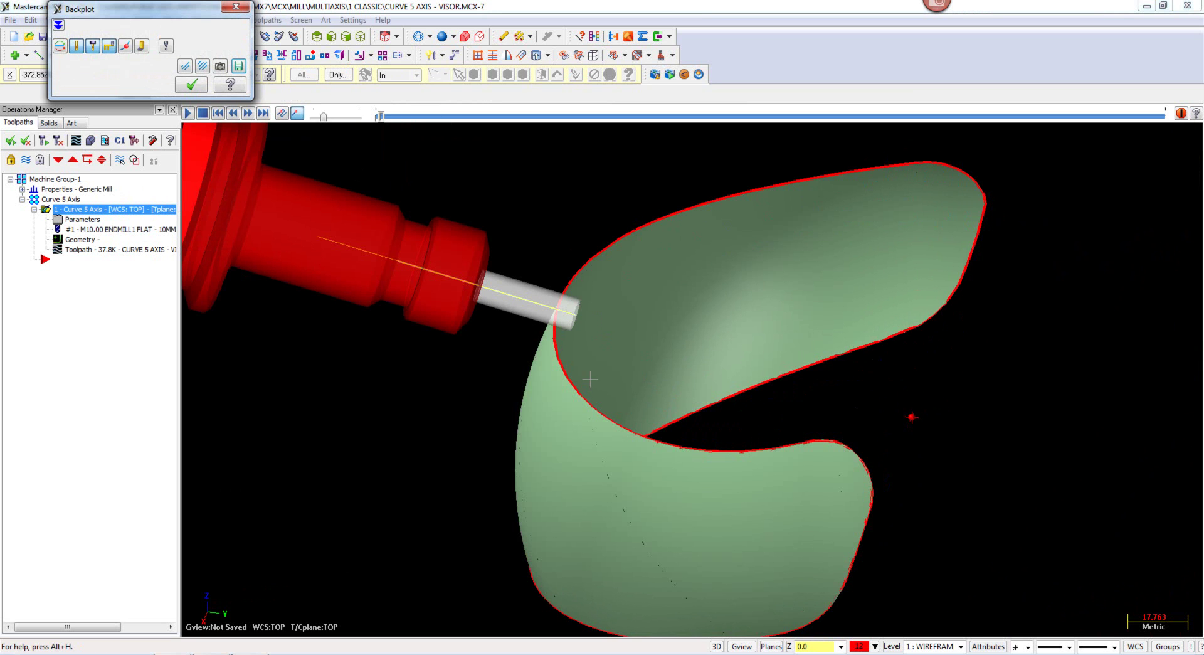
pyautogui.rightClick(557, 233)
pyautogui.click(574, 242)
pyautogui.moveTo(563, 273); pyautogui.dragTo(601, 346)
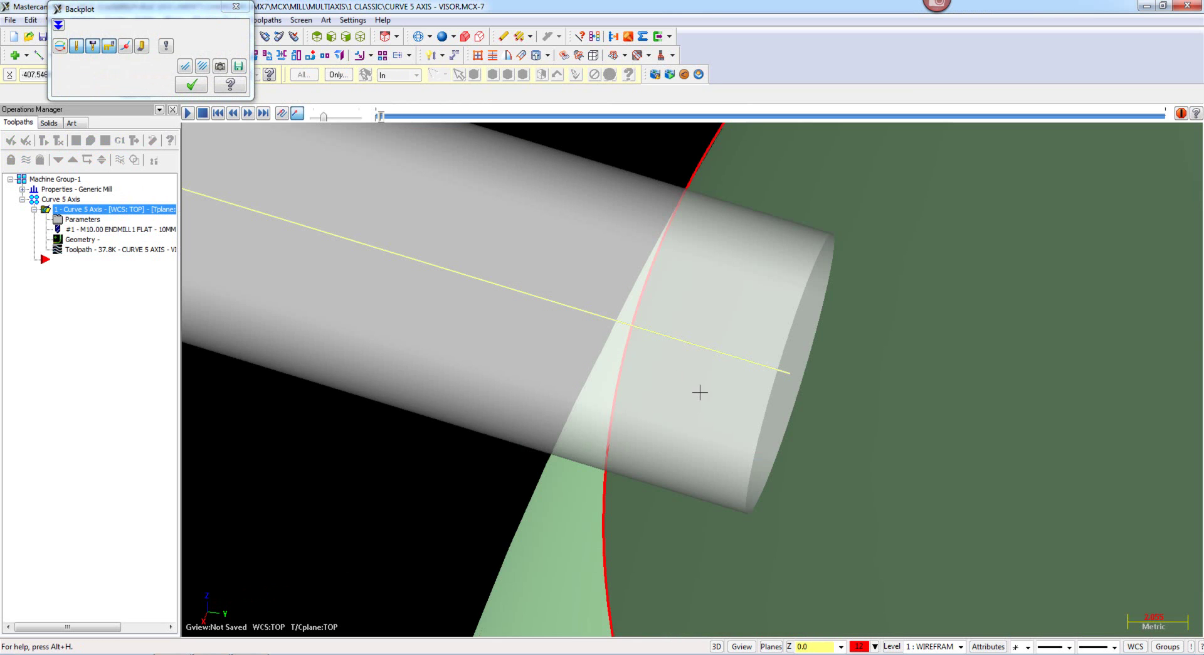
pyautogui.press('Up')
pyautogui.press('Up')
pyautogui.press('Up')
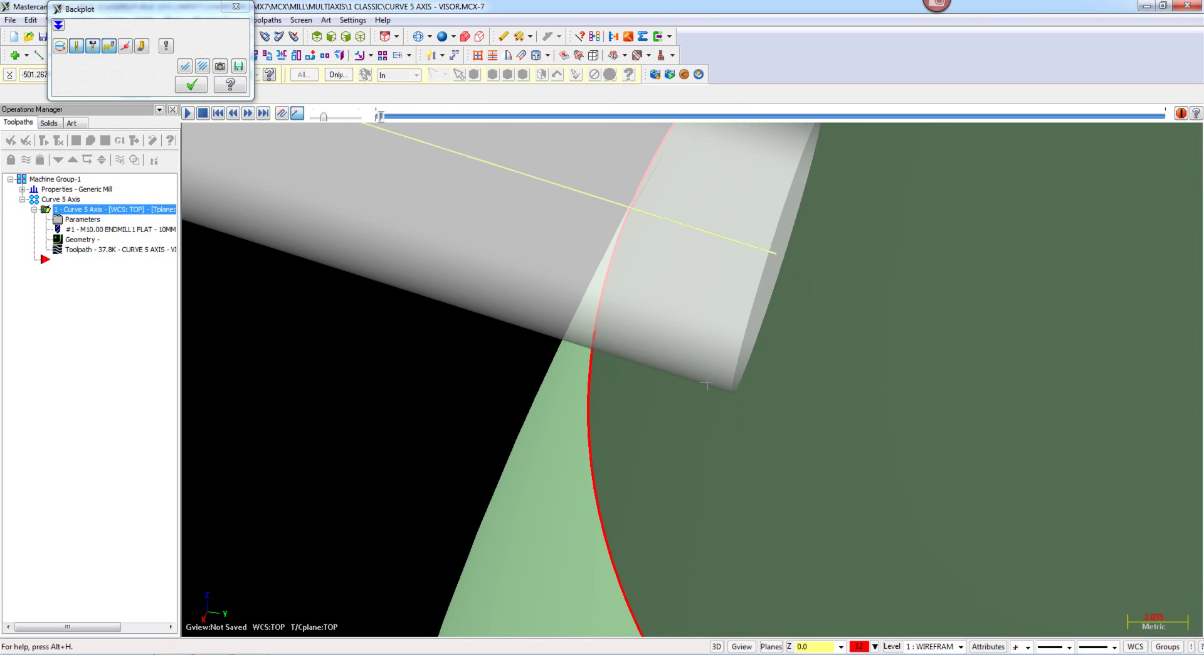
pyautogui.scroll(-4, 707, 383)
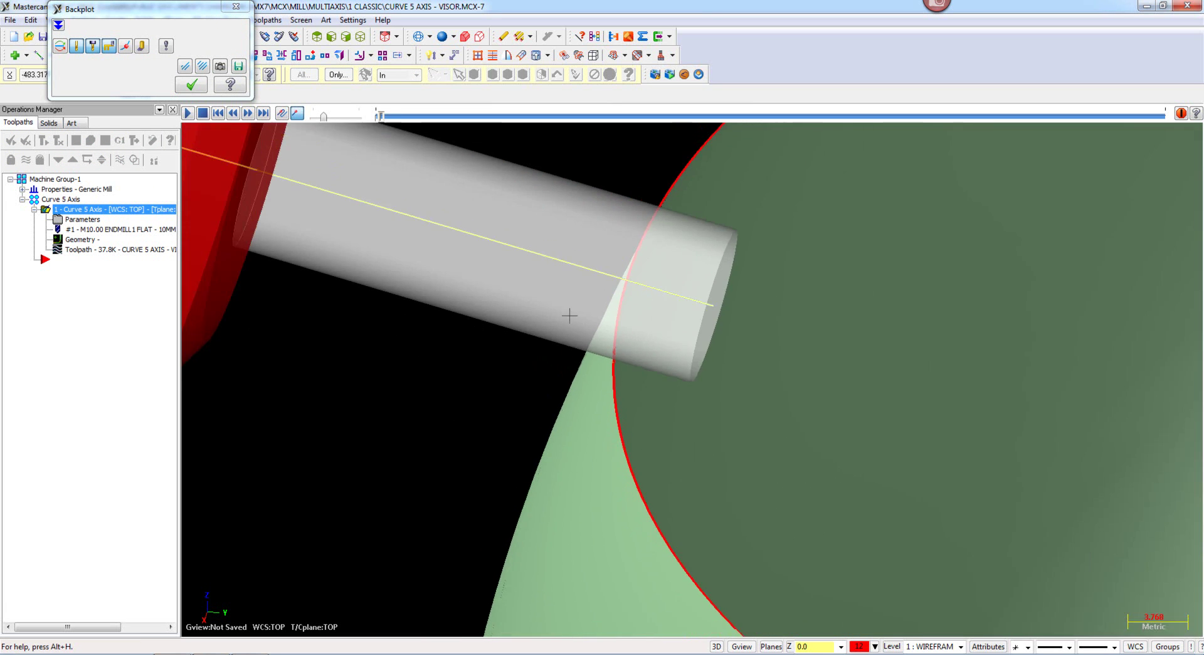
pyautogui.scroll(-10, 575, 323)
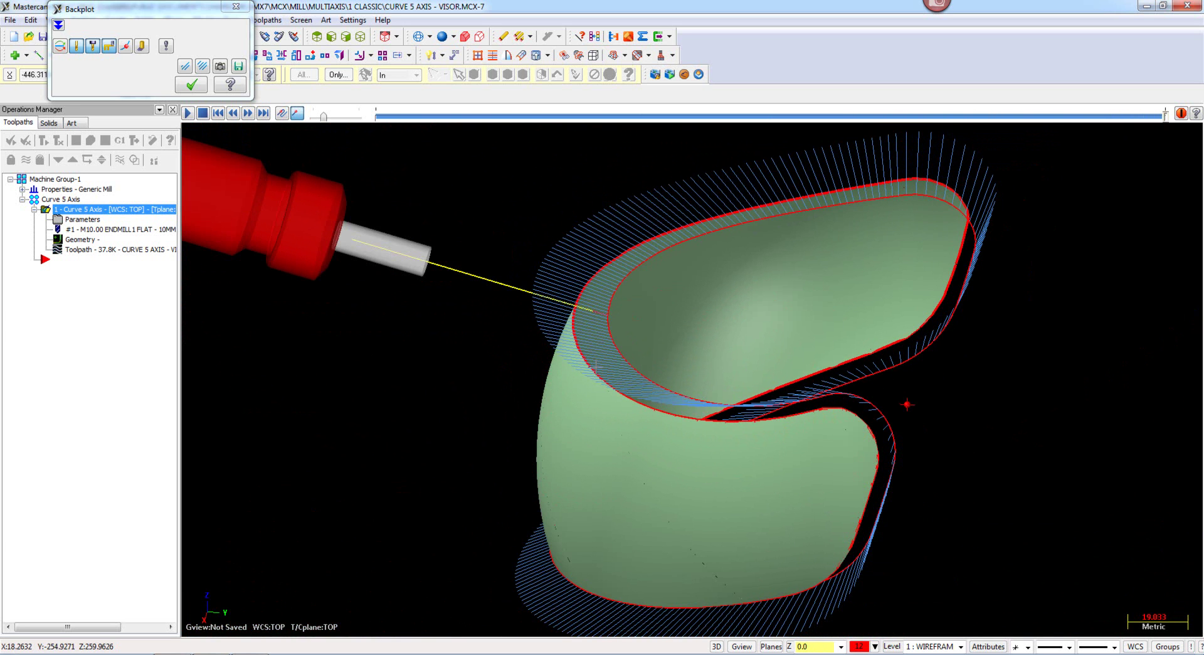
pyautogui.click(193, 86)
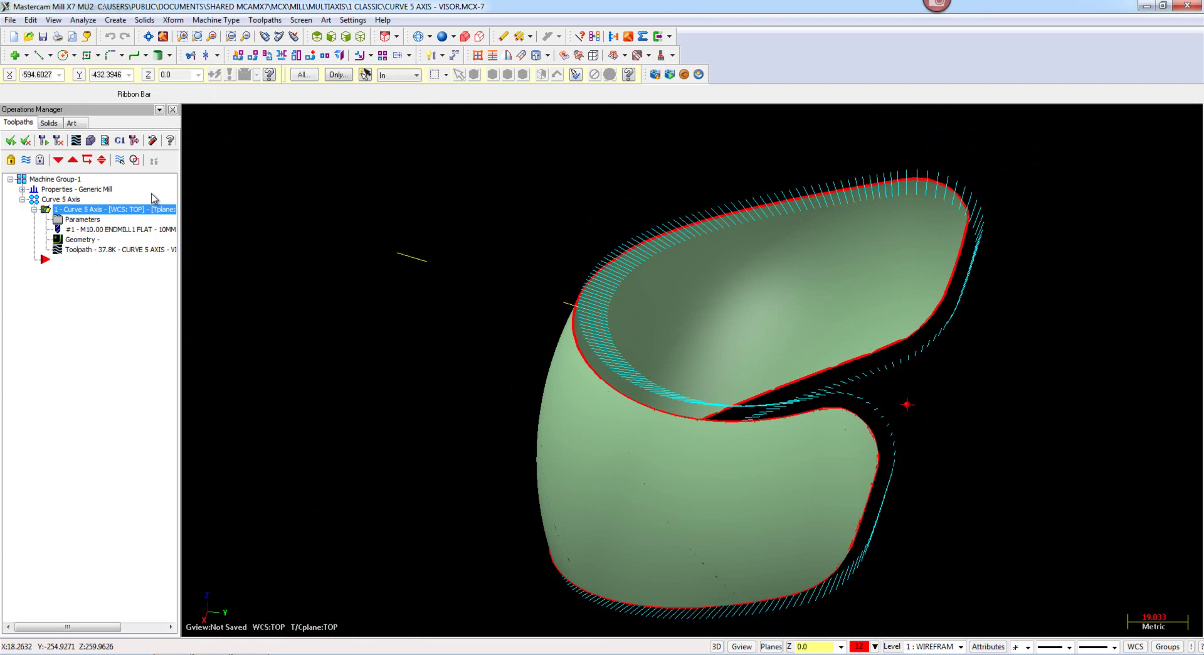
# Step: Check the collision control settings without changing them, open the backplot, and shorten the displayed tool vectors in the backplot options
pyautogui.click(93, 221)
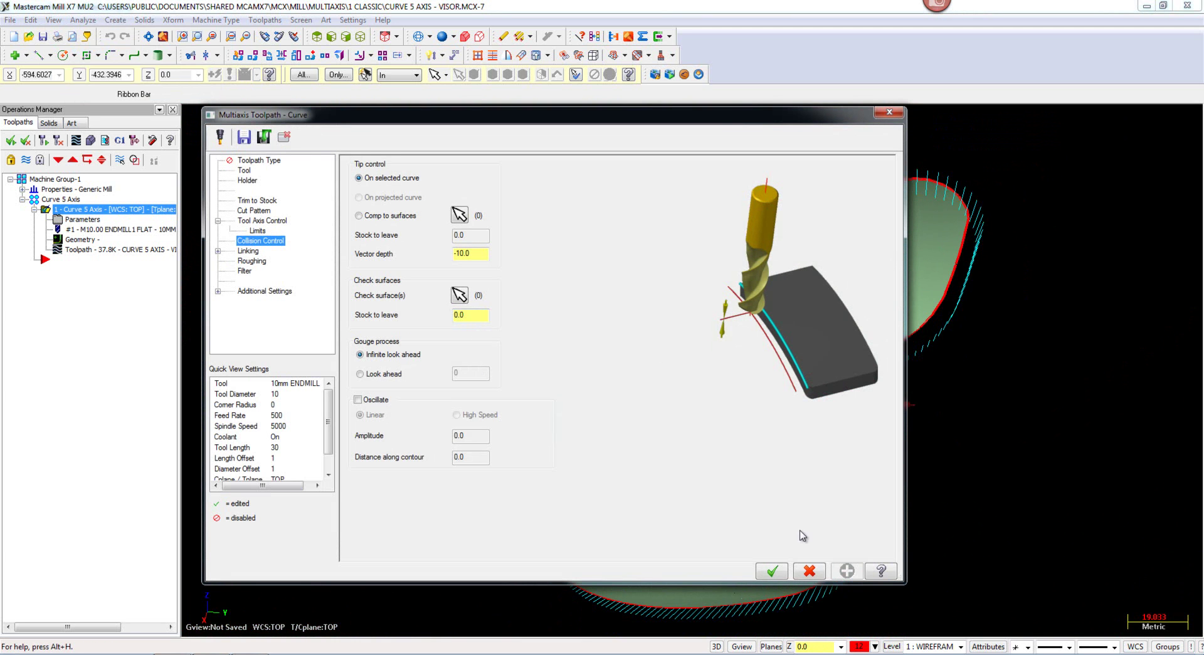
pyautogui.click(812, 570)
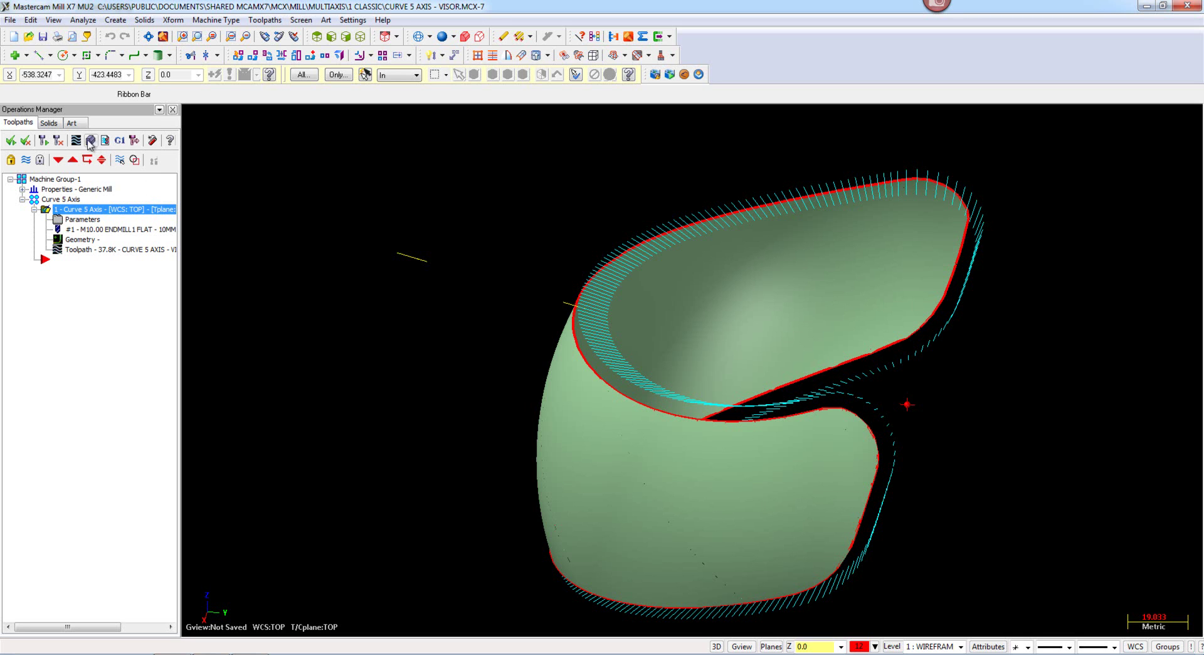
pyautogui.click(77, 141)
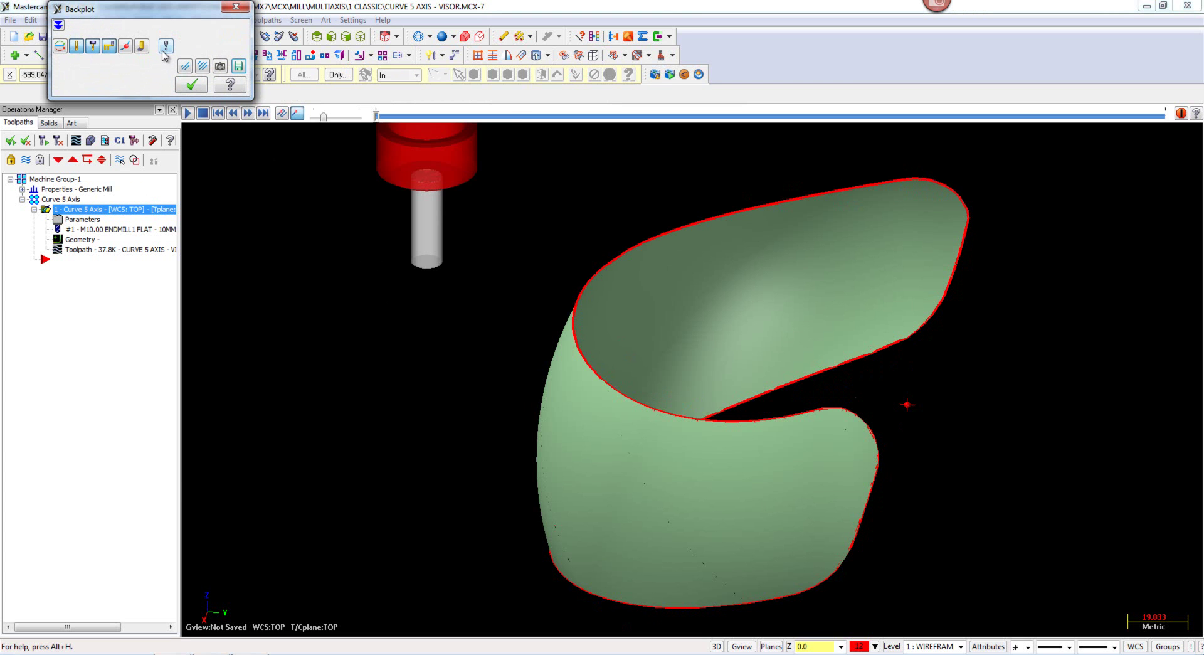
pyautogui.click(164, 47)
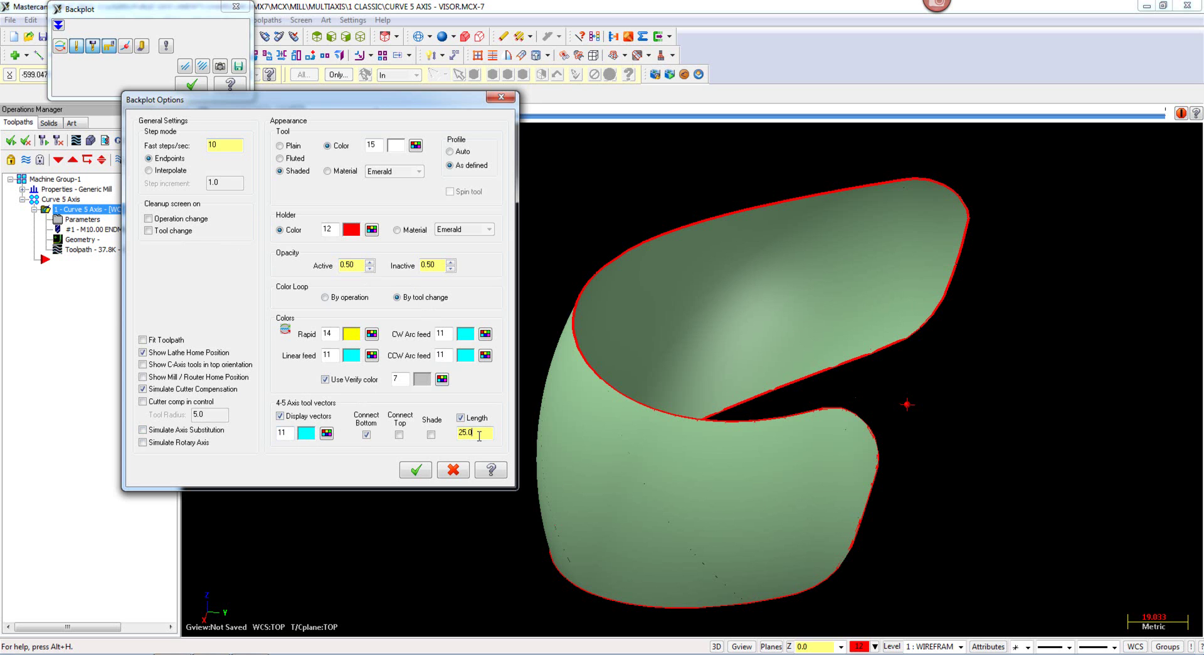
pyautogui.moveTo(476, 435); pyautogui.dragTo(454, 436)
pyautogui.click(426, 470)
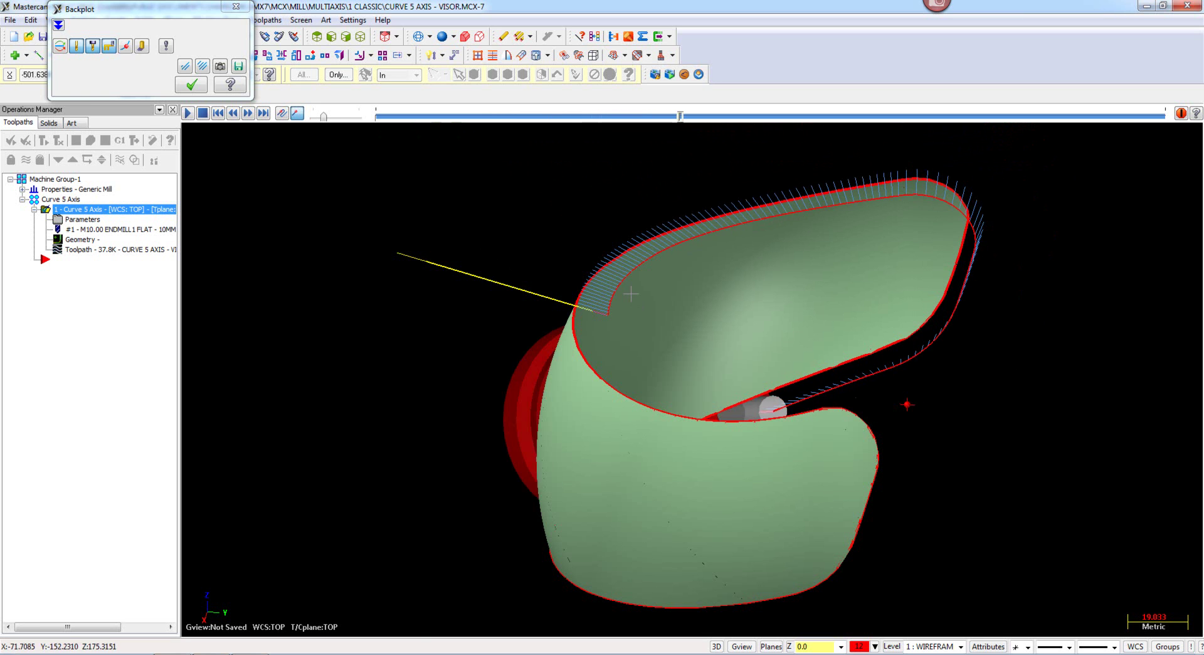
# Step: Examine the backplotted endmill from several angles as it follows the visor's edge, and close the backplot
pyautogui.moveTo(631, 294); pyautogui.dragTo(691, 200, button='middle')
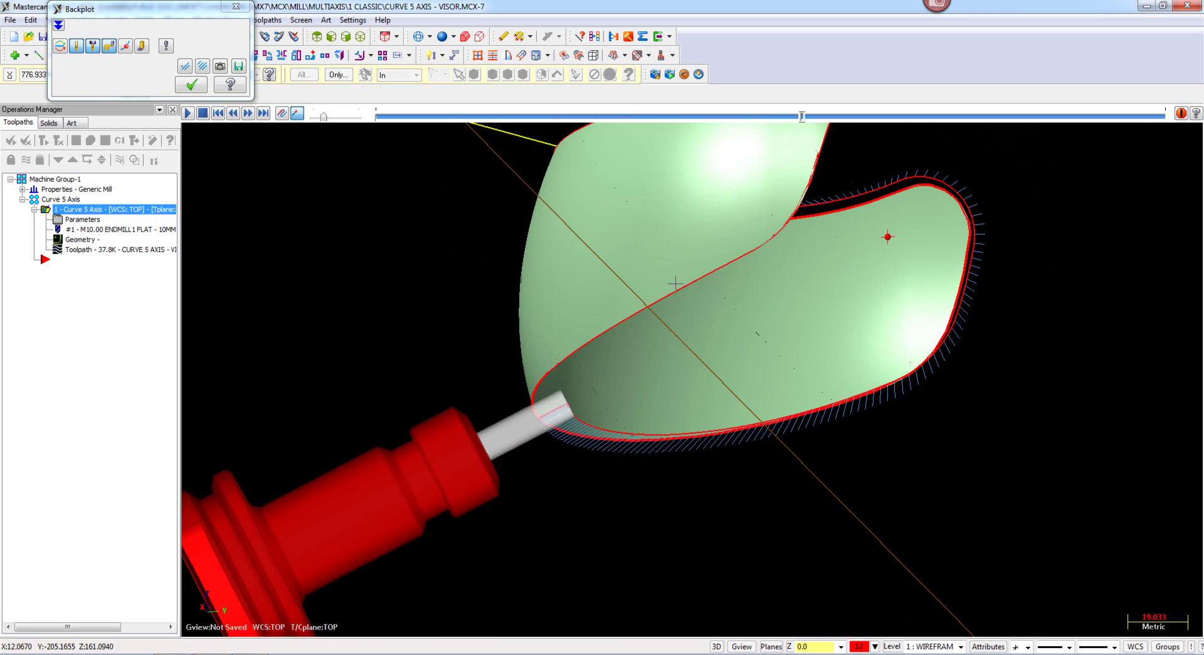
pyautogui.moveTo(689, 367); pyautogui.dragTo(844, 433, button='middle')
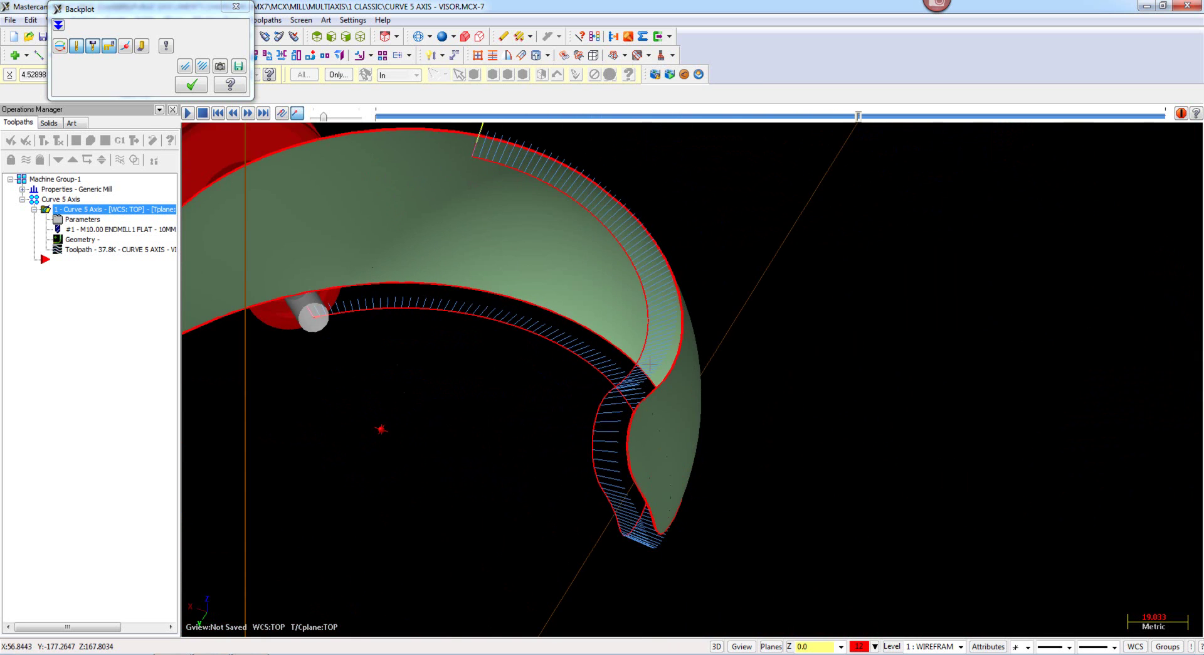
pyautogui.scroll(-4, 559, 312)
pyautogui.moveTo(558, 311); pyautogui.dragTo(525, 296, button='middle')
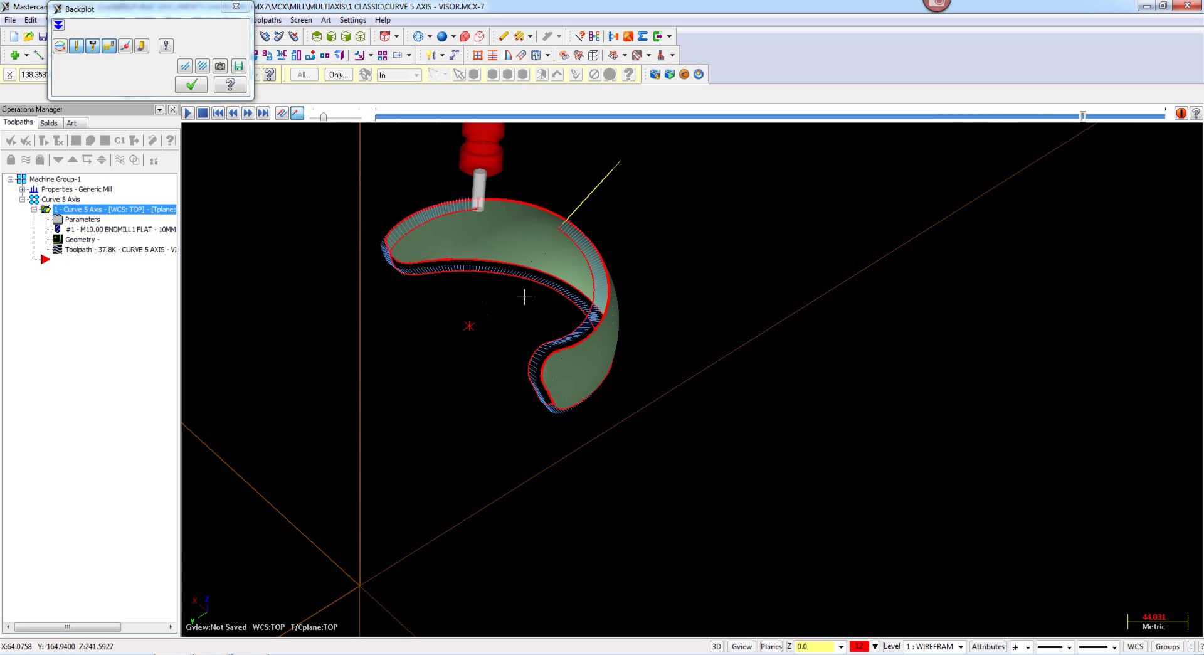
pyautogui.click(186, 84)
# Step: Reopen the toolpath parameters and review the toolpath type, tool, trim to stock and holder settings, including the option to open a holder library
pyautogui.click(76, 219)
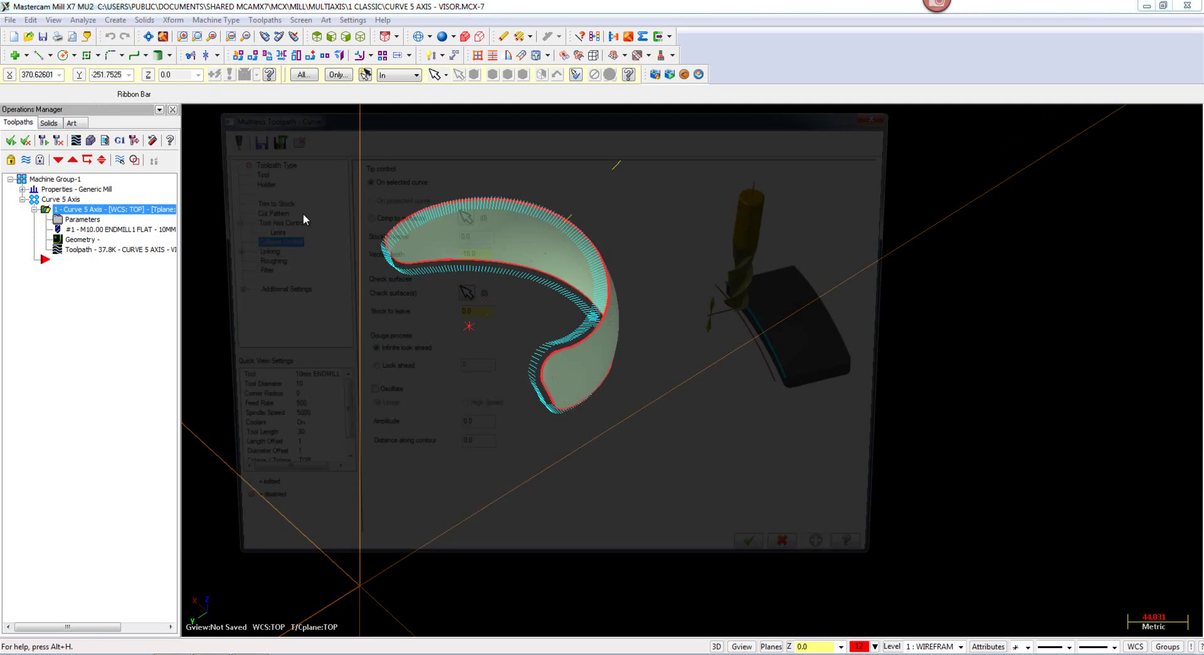
pyautogui.click(258, 161)
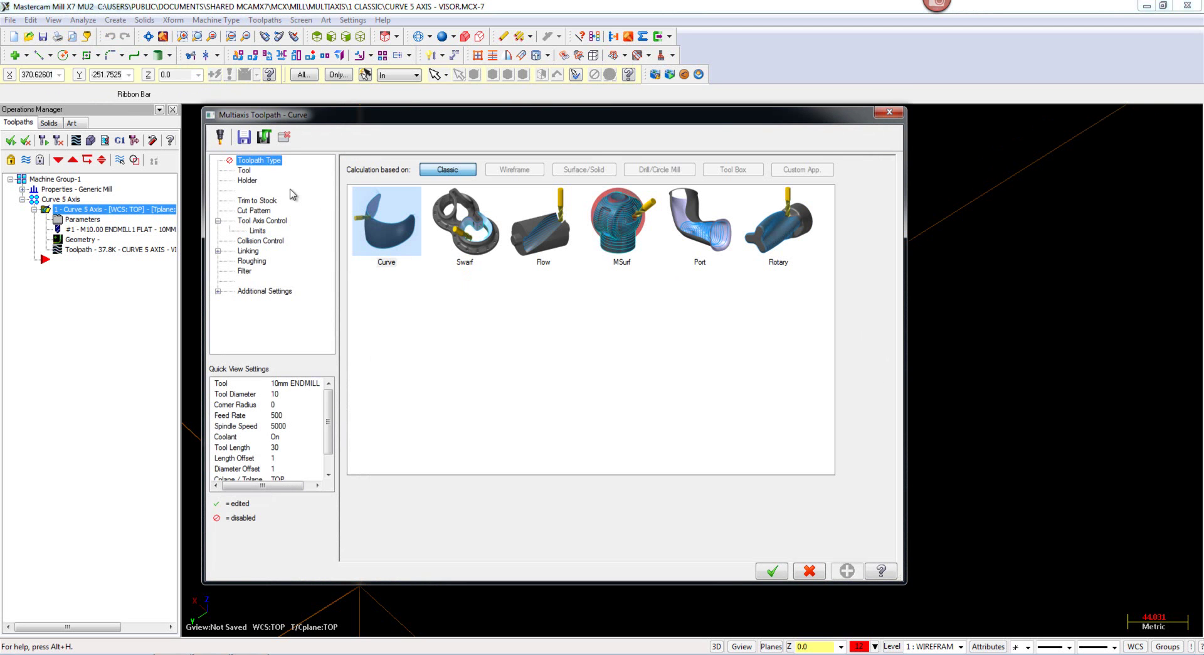
pyautogui.click(246, 172)
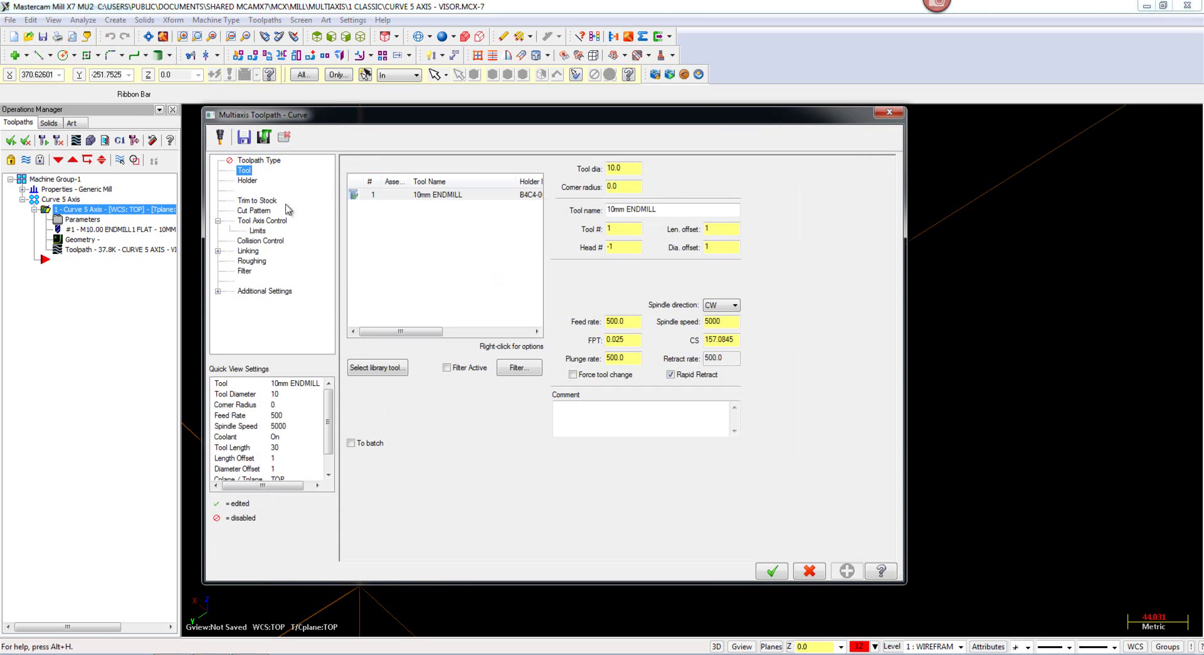
pyautogui.click(255, 200)
pyautogui.click(247, 180)
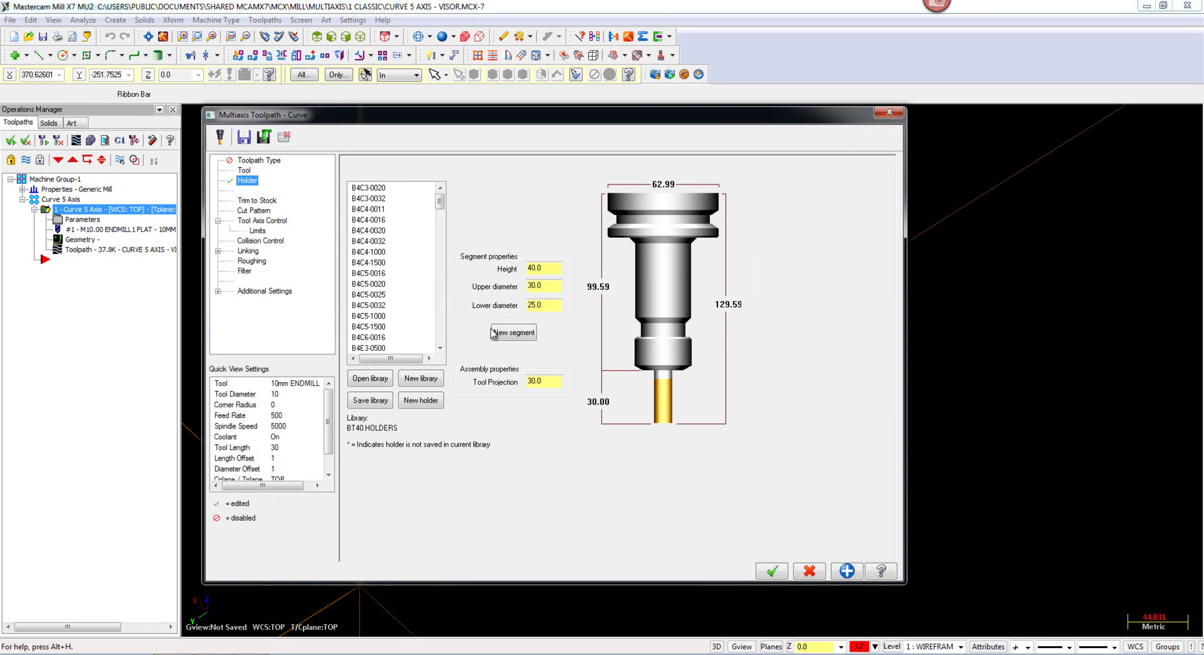
pyautogui.click(370, 378)
pyautogui.click(658, 370)
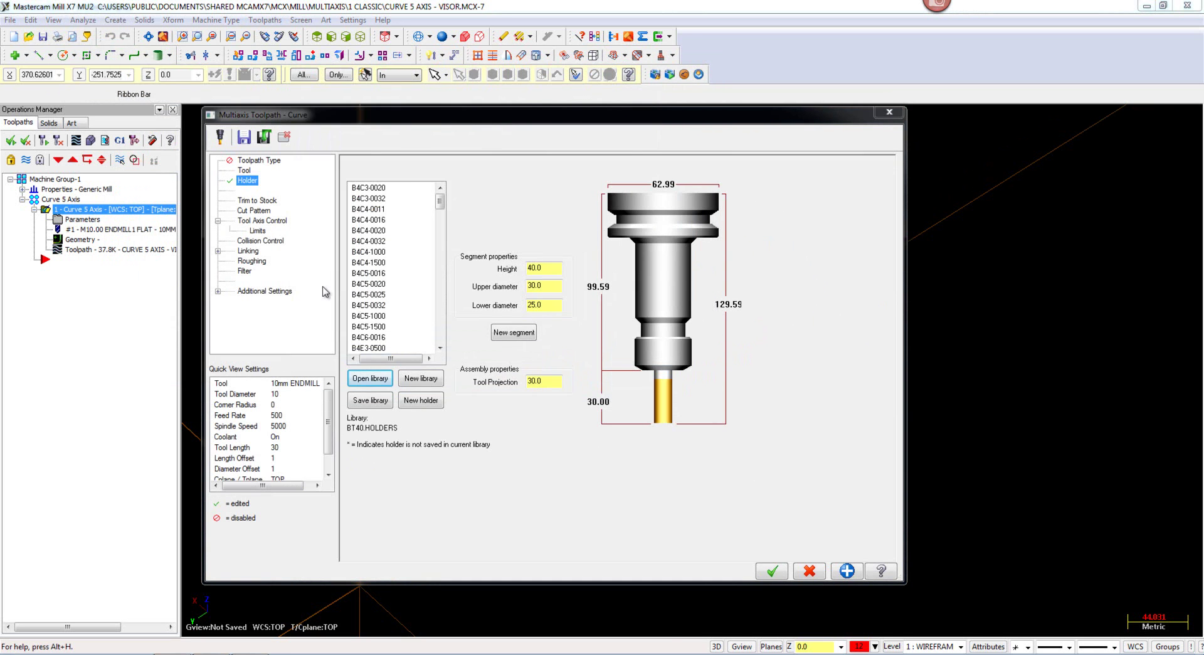
# Step: Review the cut pattern's radial offset, cut tolerance and maximum step settings with their illustrations
pyautogui.click(261, 210)
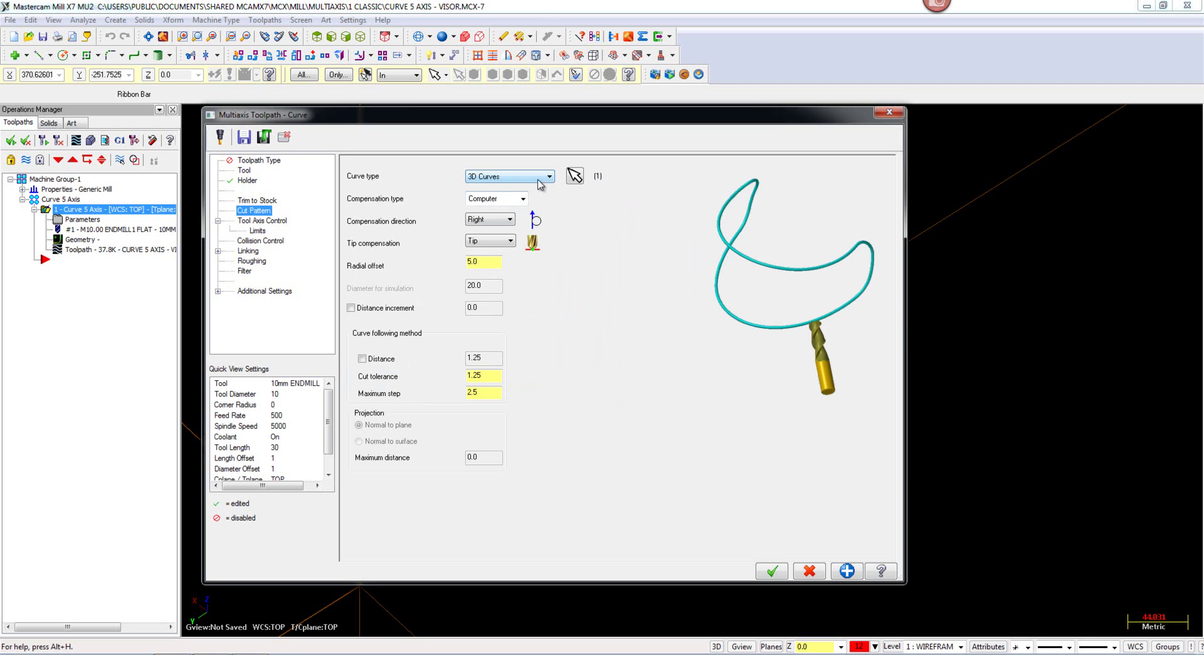
pyautogui.click(497, 261)
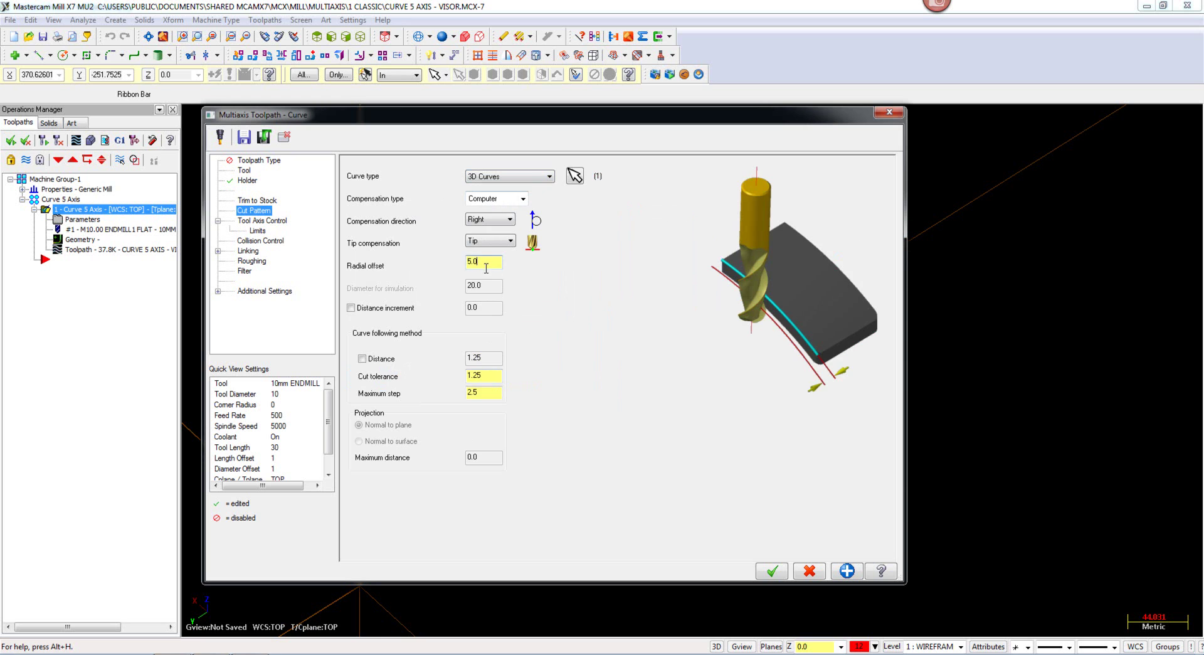
pyautogui.click(494, 375)
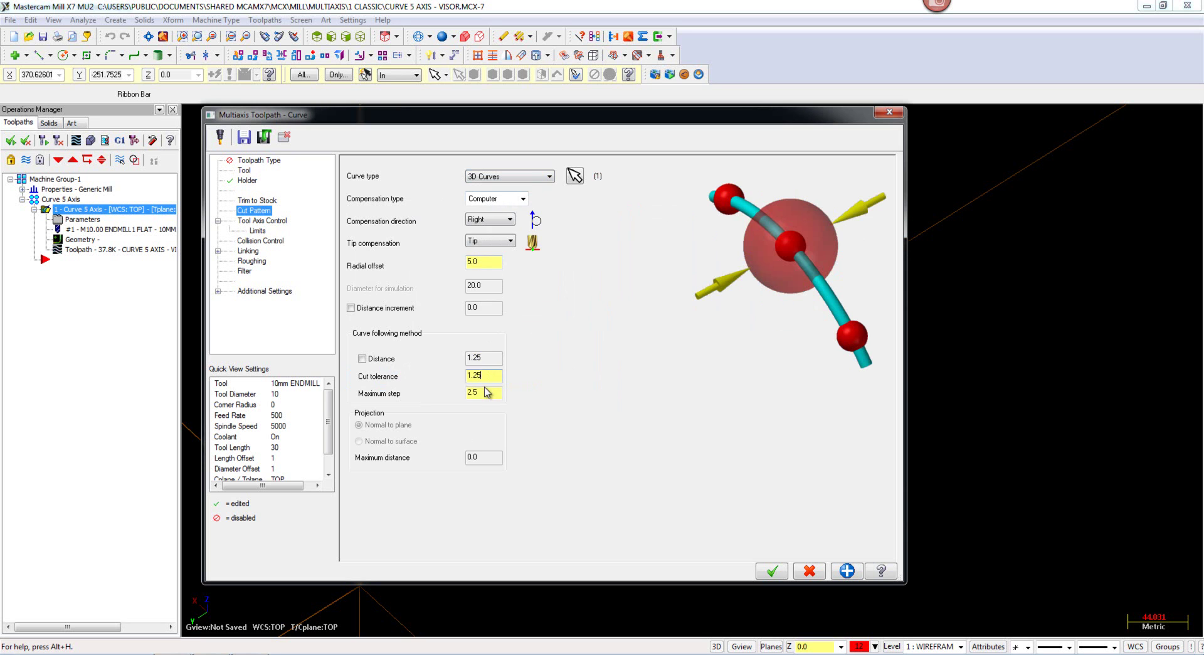
pyautogui.click(488, 393)
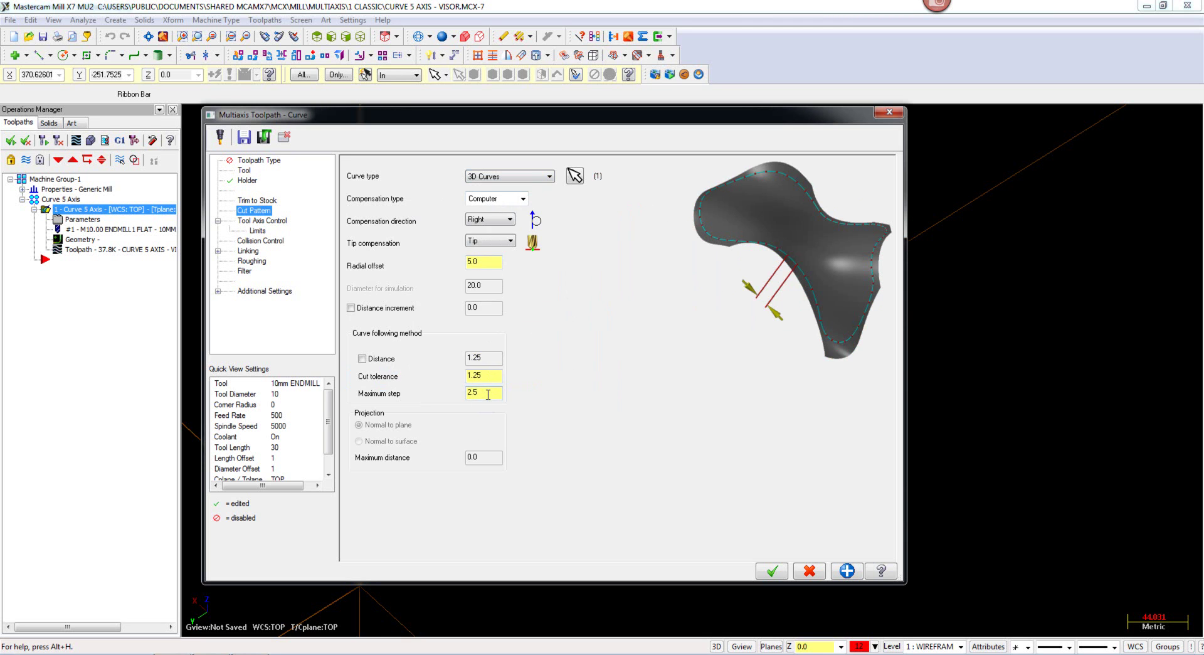
# Step: Review the tool axis control's lead/lag angle, side tilt angle and tool vector length, along with the collision control settings
pyautogui.click(270, 222)
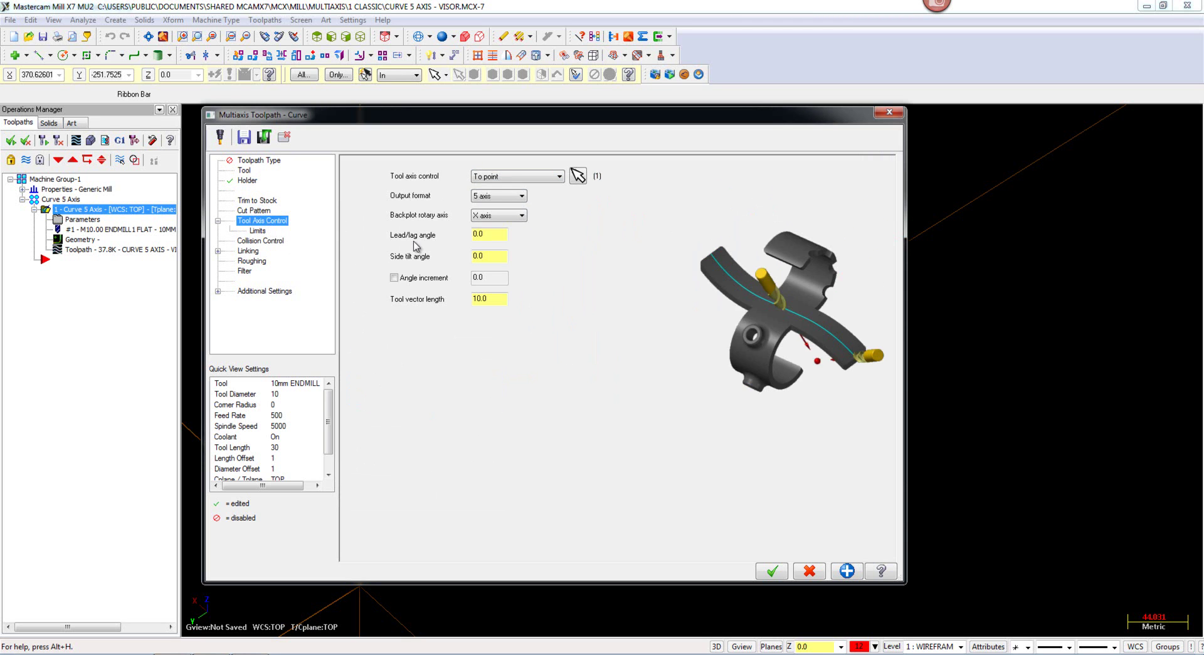
pyautogui.click(496, 237)
pyautogui.click(496, 256)
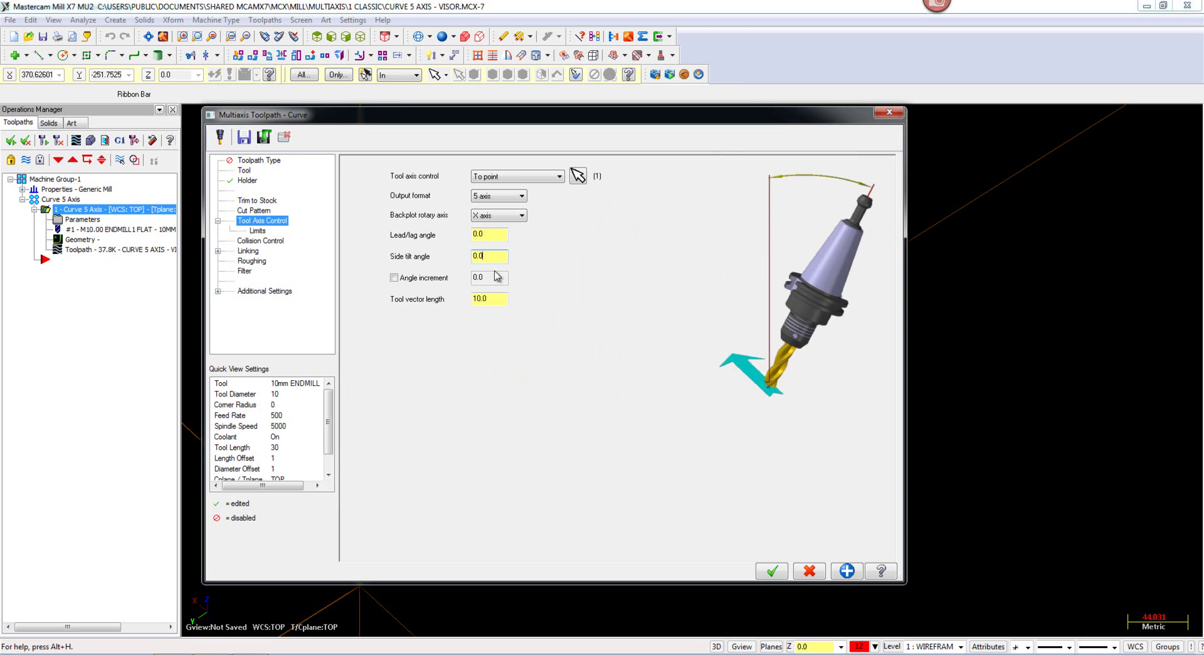
pyautogui.click(499, 299)
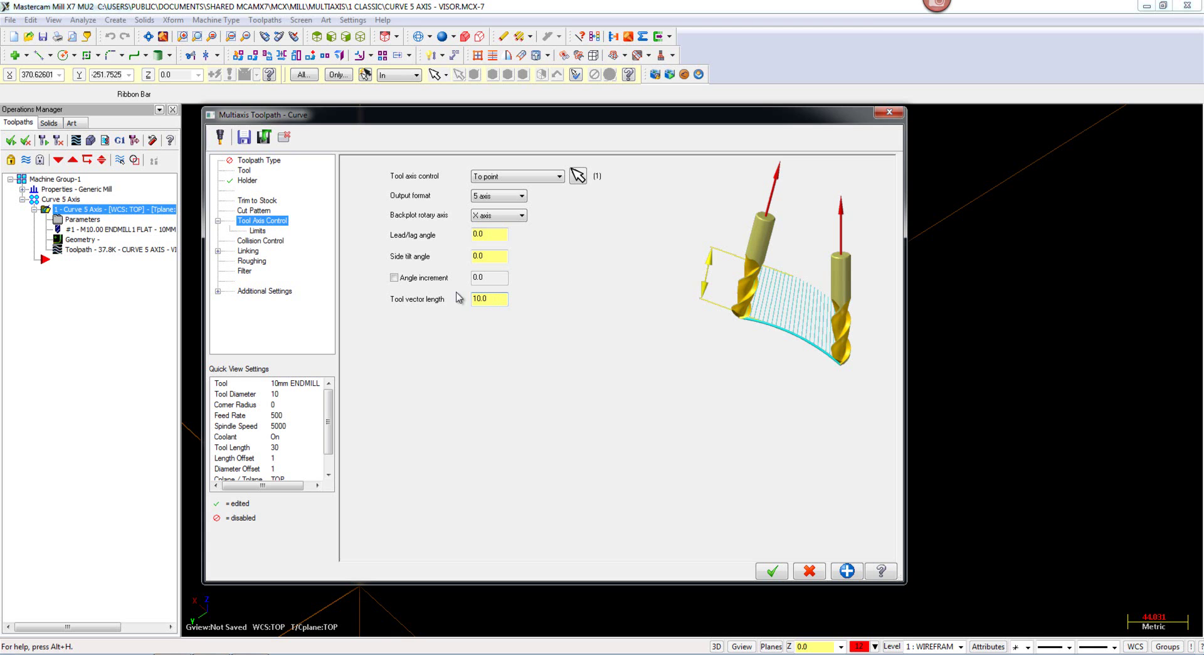
pyautogui.click(259, 240)
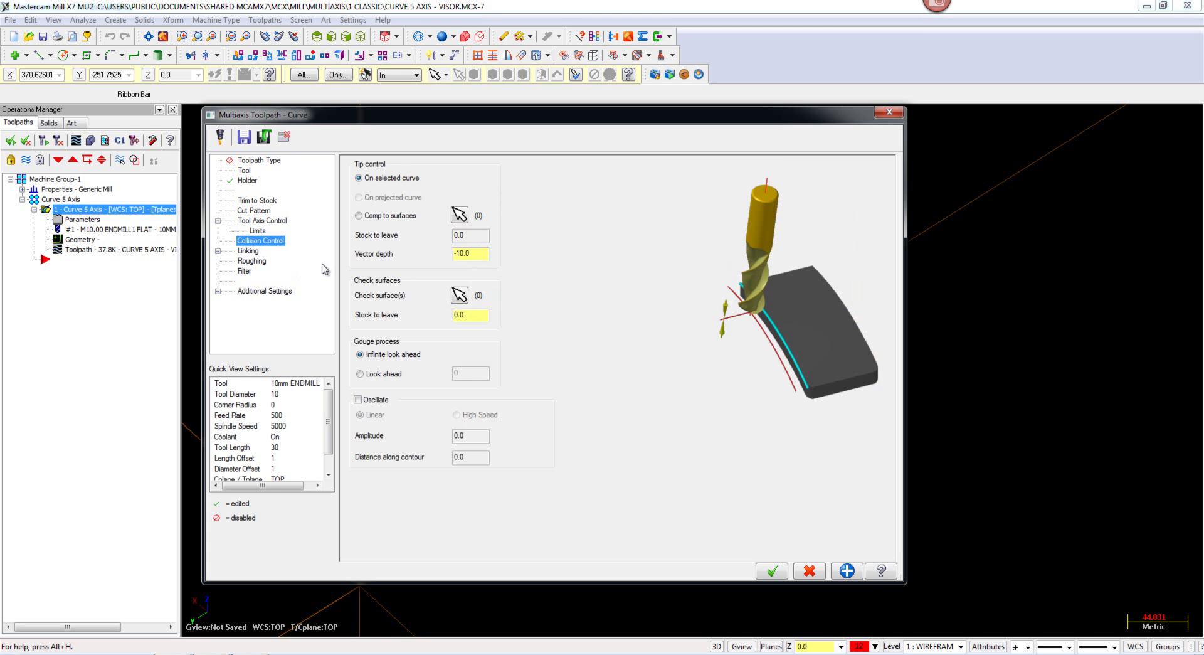
# Step: Review the linking settings, including entry/exit, home and reference points, and safety zone
pyautogui.click(251, 252)
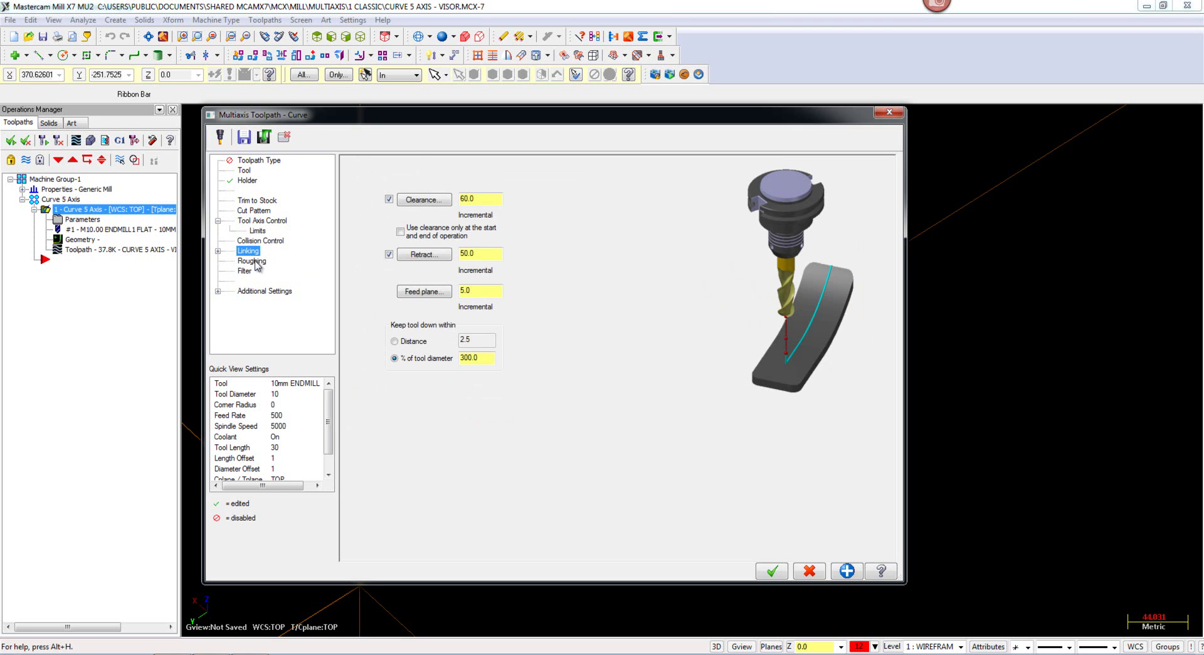
pyautogui.click(219, 251)
pyautogui.click(264, 261)
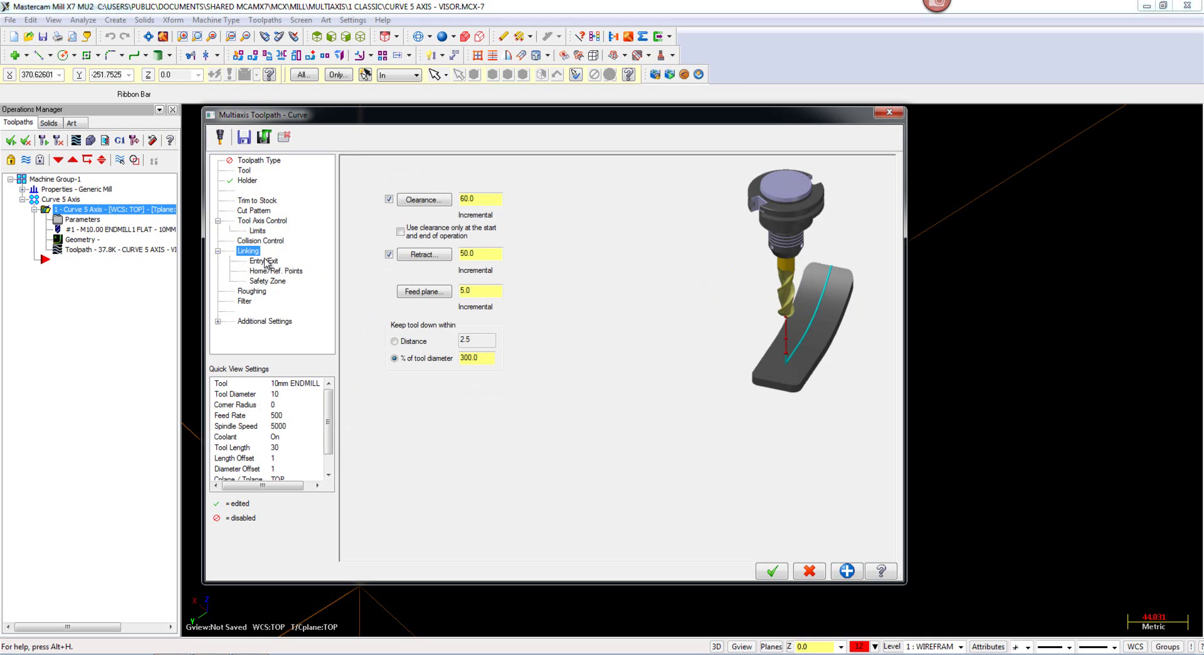
pyautogui.click(273, 271)
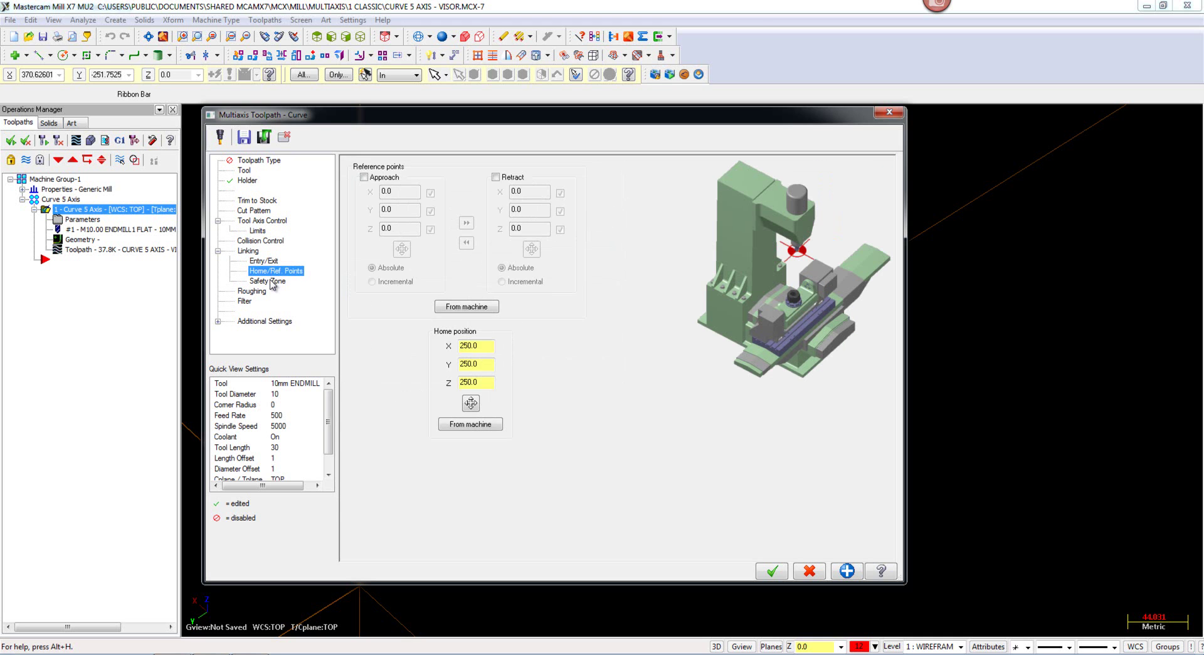
pyautogui.click(272, 281)
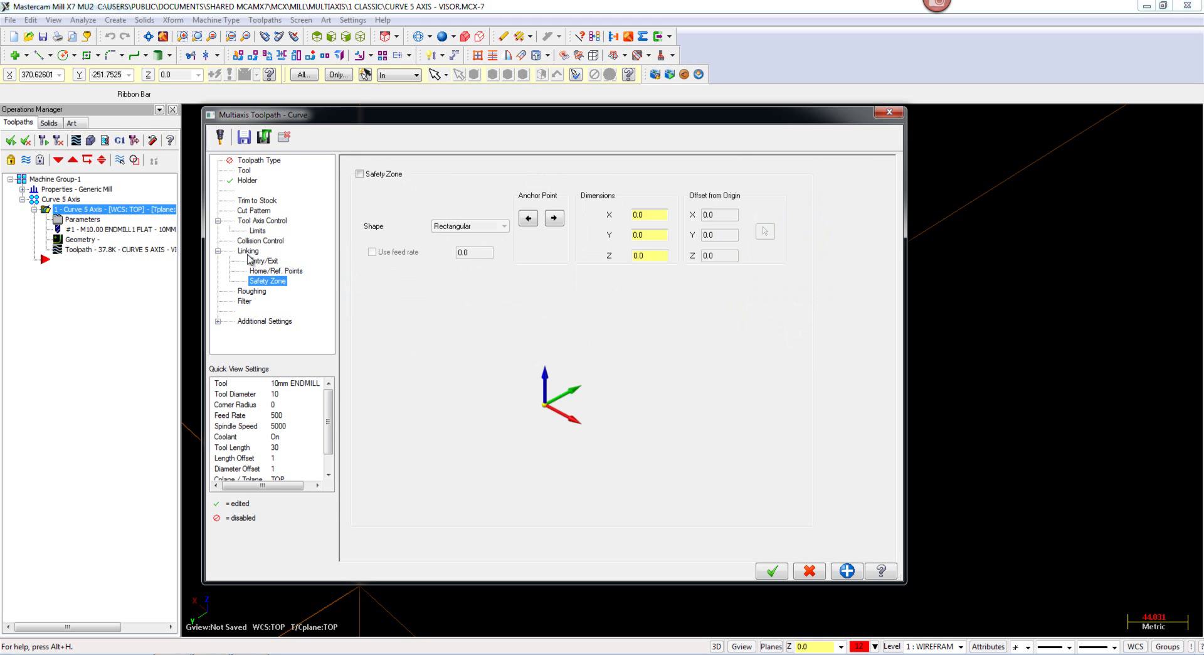
# Step: Review the linking and tool axis control settings once more and accept the toolpath parameters
pyautogui.click(219, 251)
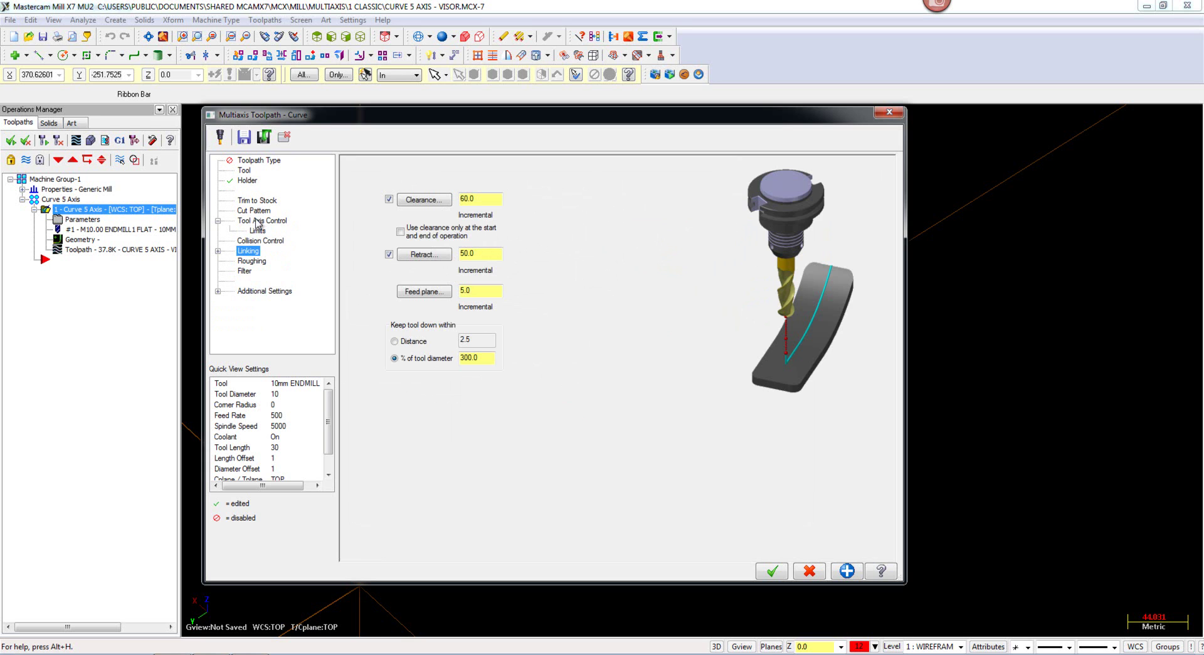
pyautogui.click(257, 221)
pyautogui.click(218, 220)
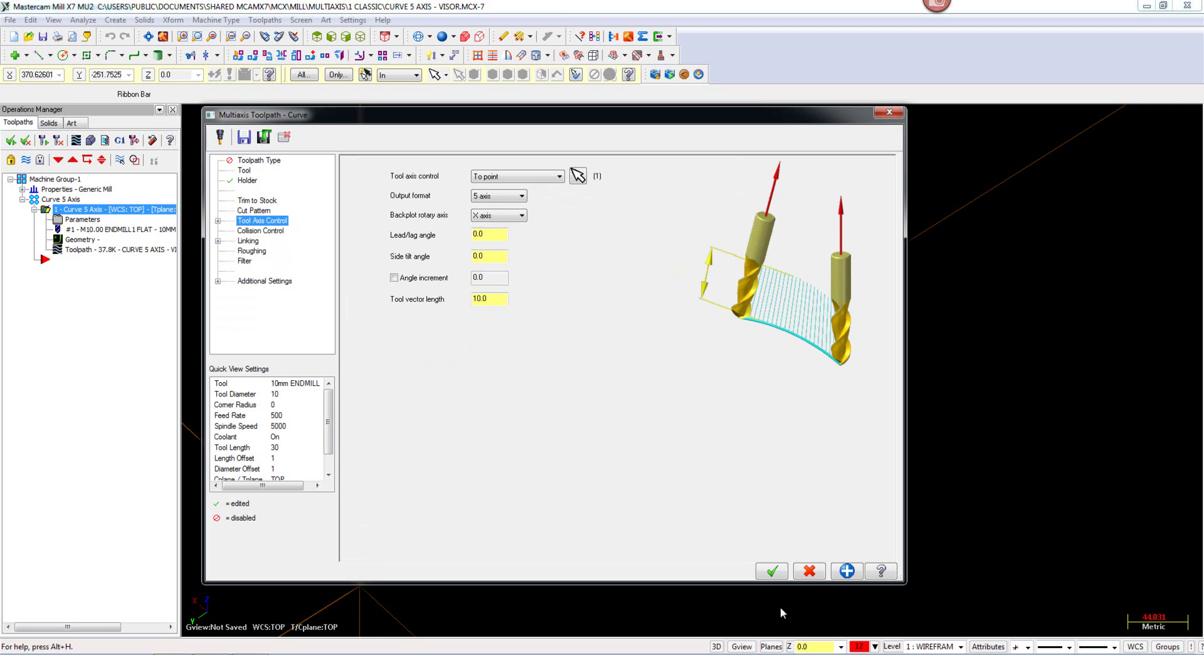
pyautogui.click(775, 576)
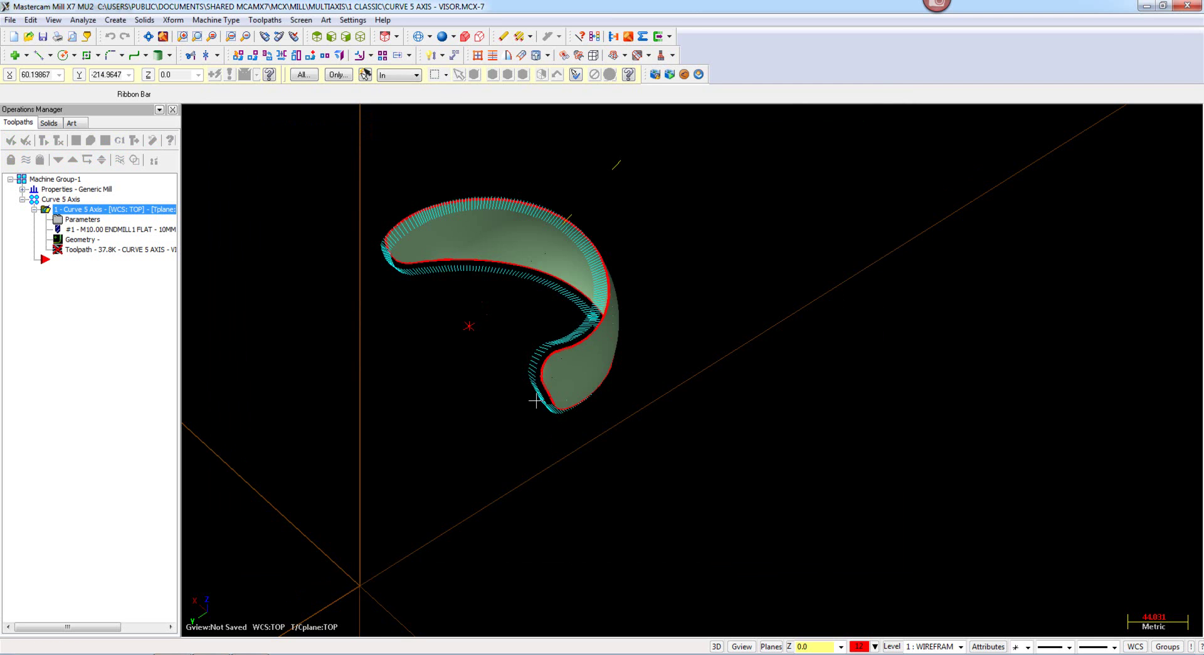
# Step: Examine the visor's surfaces and edge curve up close and from several angles
pyautogui.moveTo(474, 362)
pyautogui.mouseDown(button='middle')
pyautogui.moveTo(403, 349)
pyautogui.moveTo(704, 336)
pyautogui.moveTo(653, 341)
pyautogui.moveTo(461, 295)
pyautogui.moveTo(734, 350)
pyautogui.moveTo(670, 375)
pyautogui.moveTo(788, 346)
pyautogui.mouseUp(button='middle')
pyautogui.rightClick(781, 321)
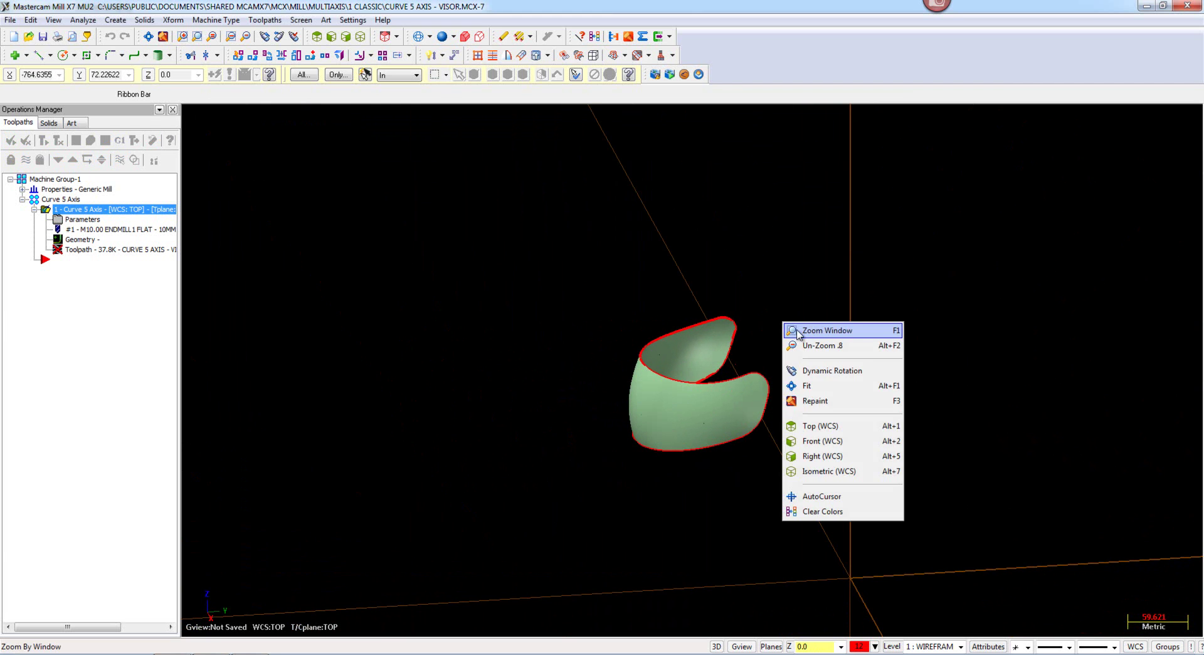
pyautogui.click(796, 329)
pyautogui.moveTo(603, 307); pyautogui.dragTo(800, 467)
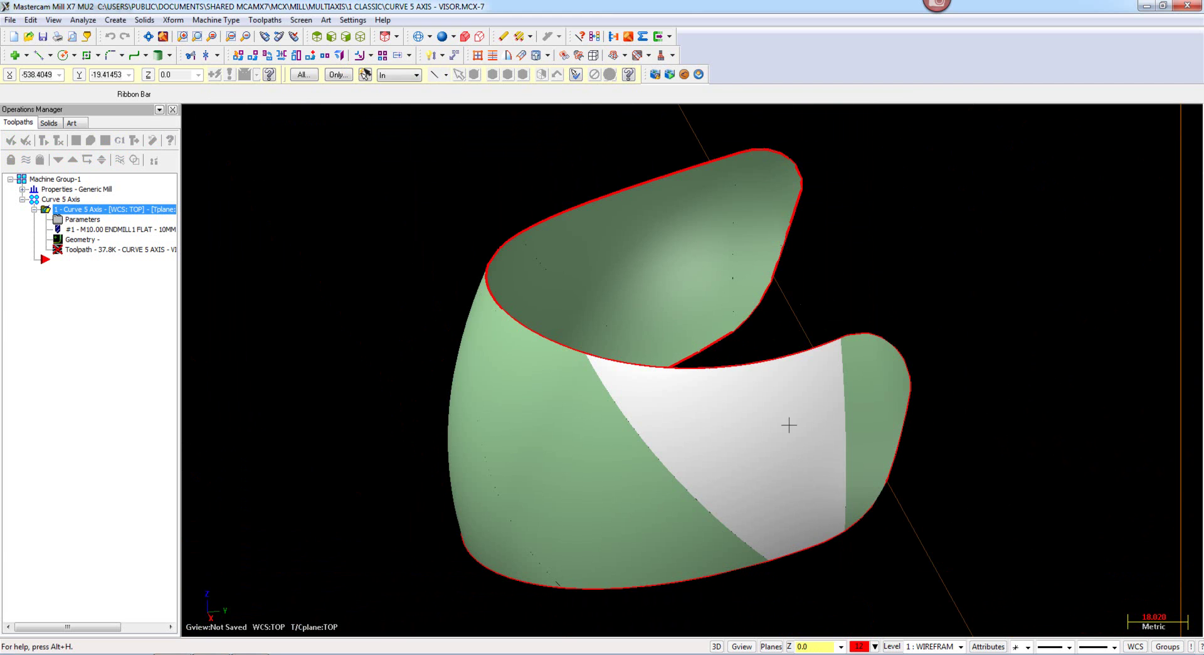
pyautogui.moveTo(778, 408); pyautogui.dragTo(768, 416, button='middle')
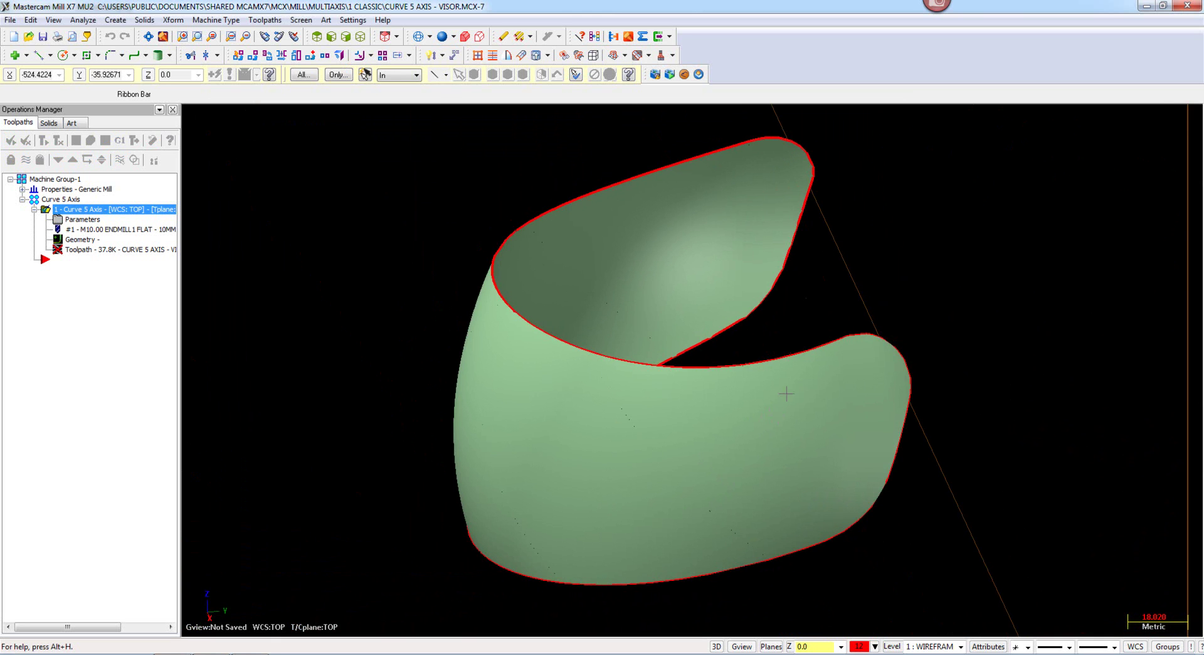
pyautogui.scroll(-3, 772, 317)
pyautogui.moveTo(875, 341); pyautogui.dragTo(782, 245, button='middle')
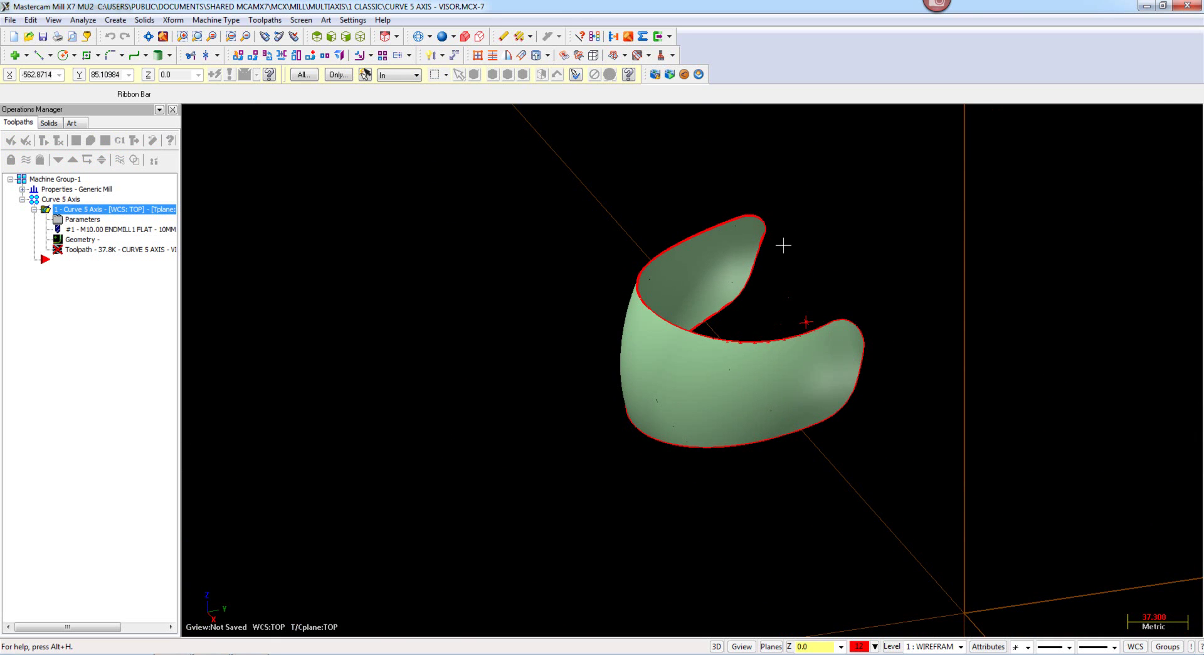
# Step: Try to start the machine simulation and regenerate the Curve 5-axis toolpath
pyautogui.click(655, 75)
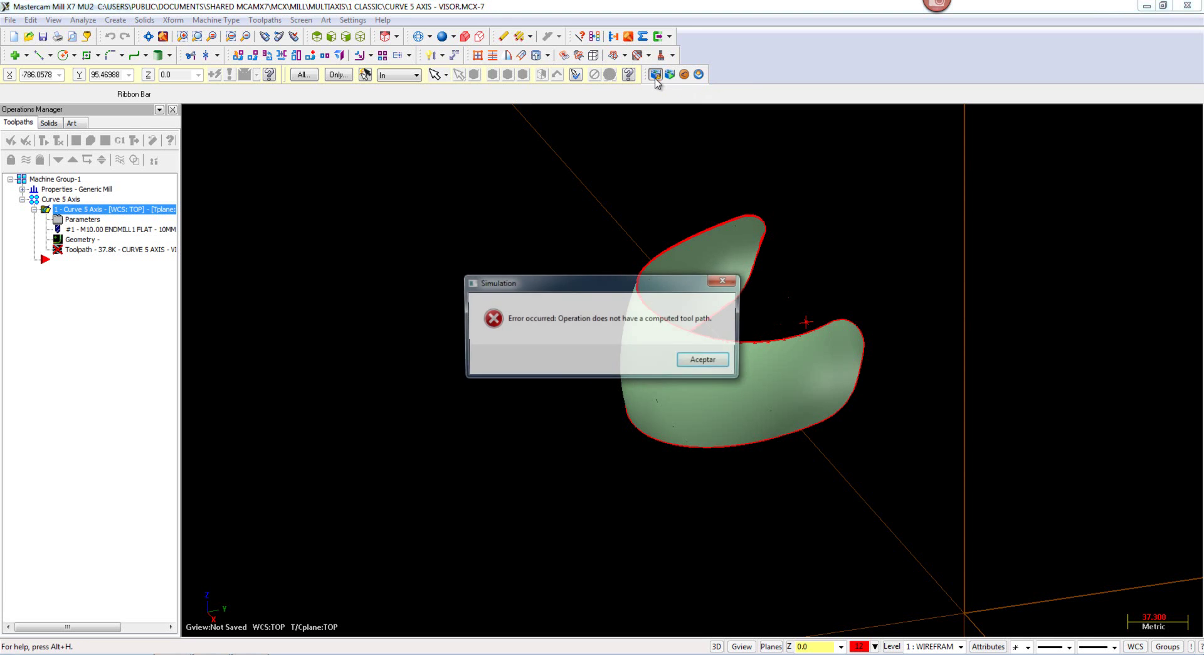
pyautogui.click(704, 357)
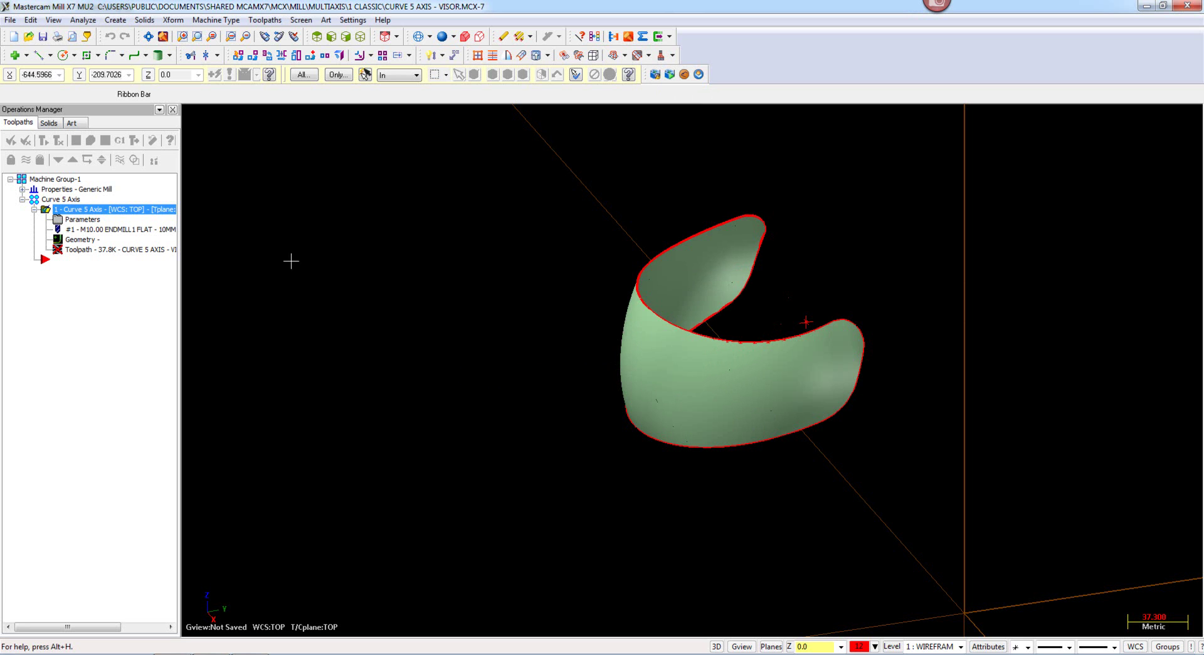
pyautogui.click(46, 142)
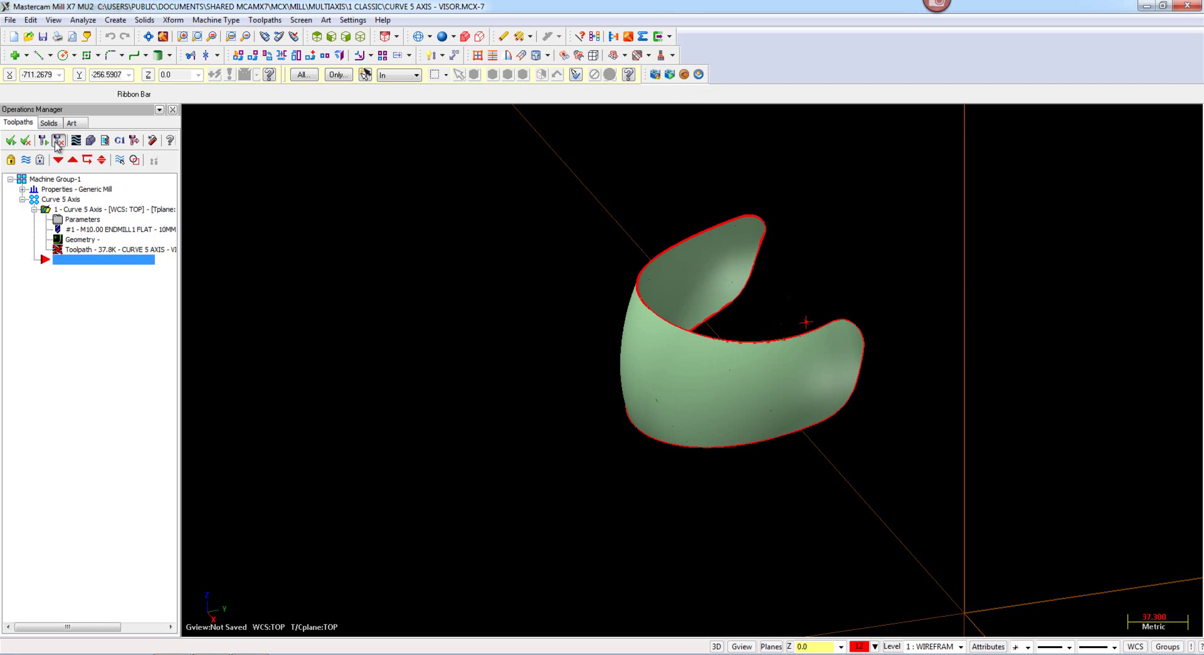
# Step: Set up the machine simulation with machine 6_5AXGEN_VMCHTAC after previewing A1_5XHURCO_VMCTTAC and 5_5AXGEN_VMCTTAB, and check the fixture source options
pyautogui.click(655, 75)
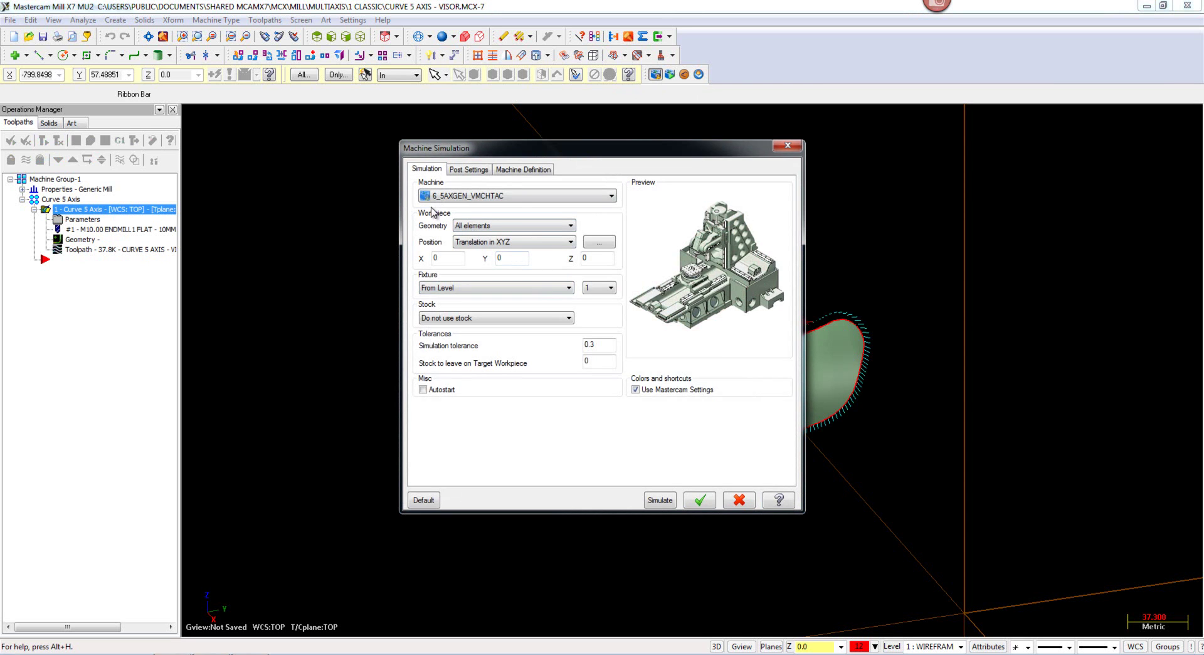
pyautogui.click(518, 199)
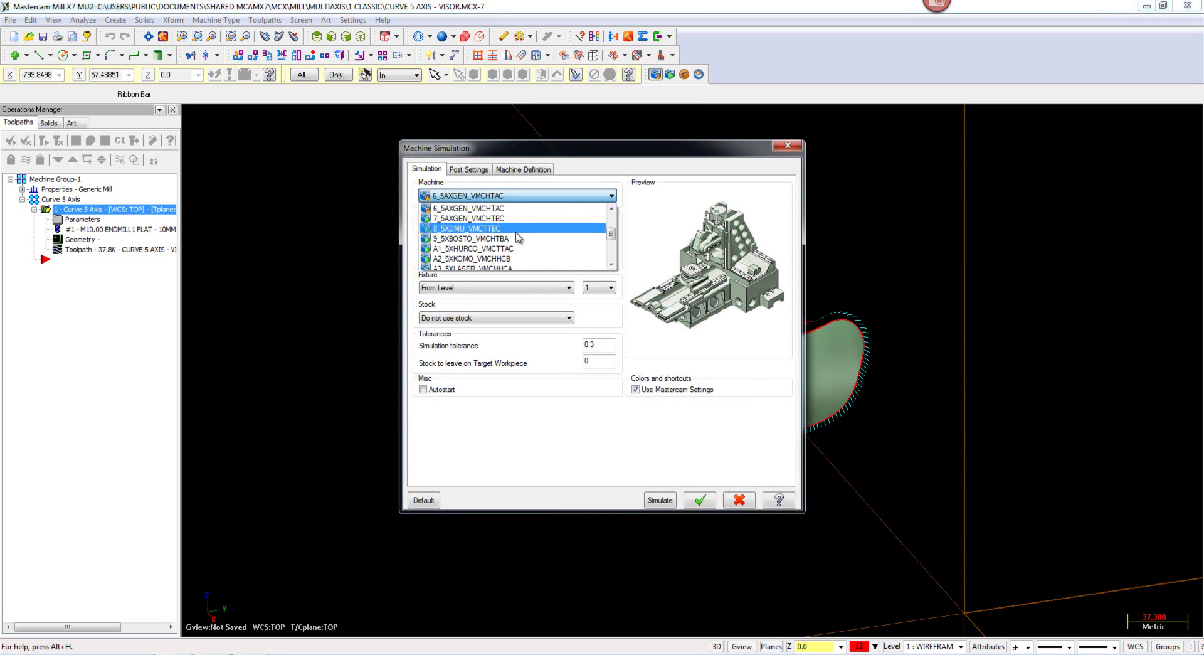
pyautogui.click(515, 249)
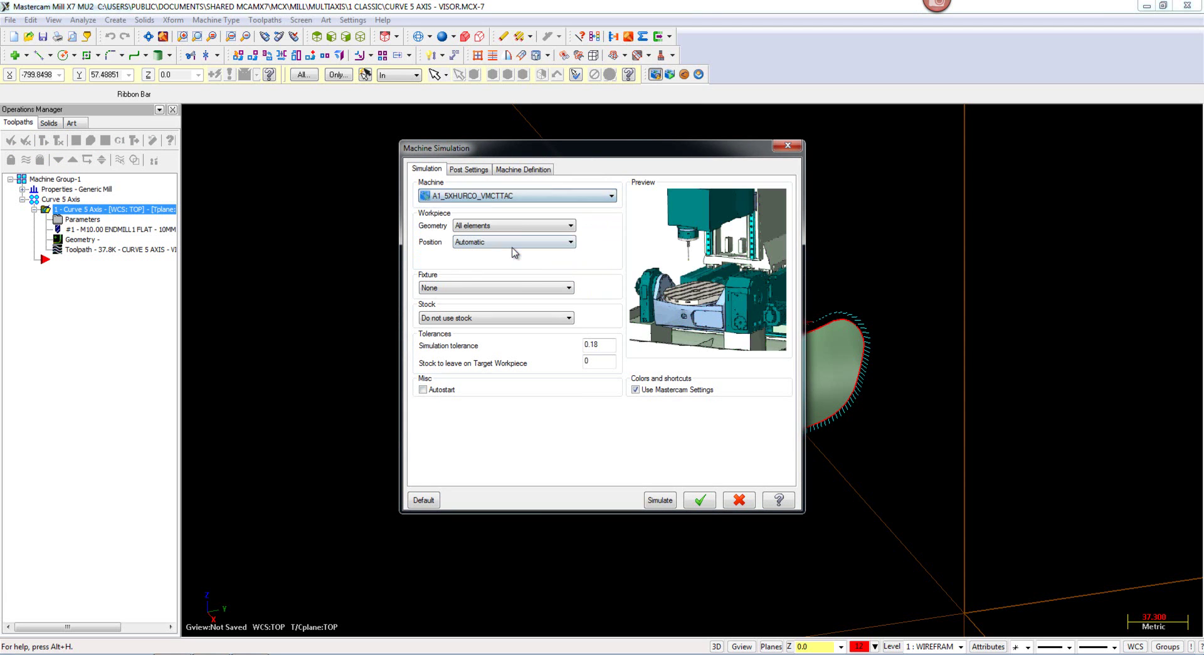
pyautogui.scroll(3, 518, 221)
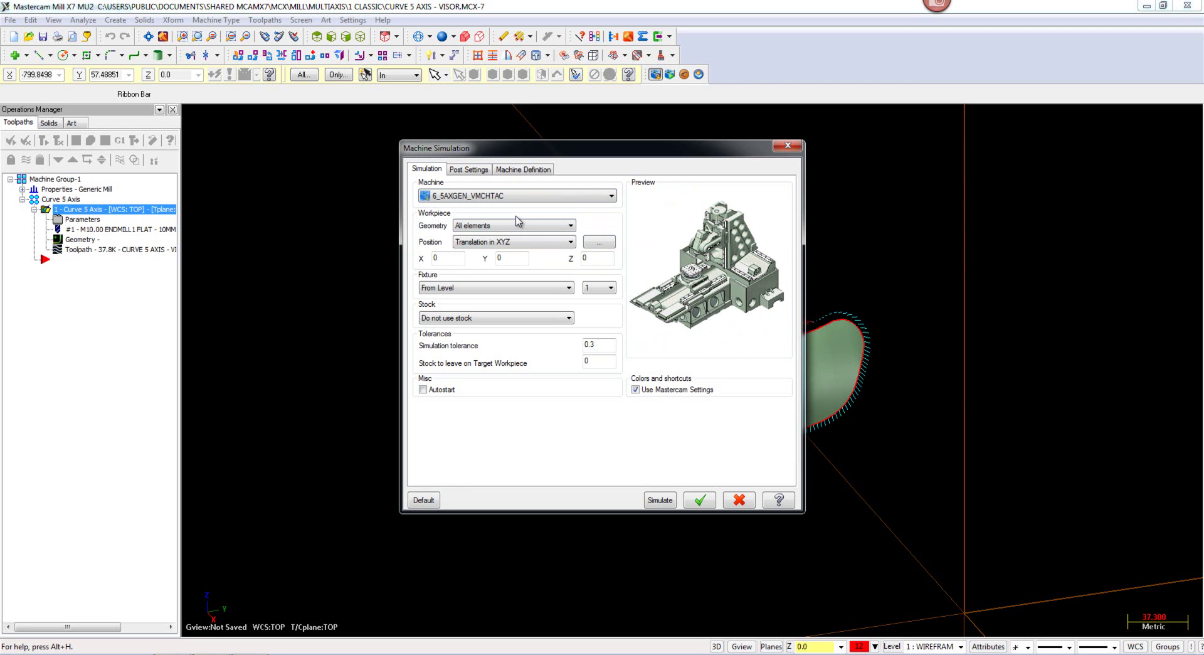
pyautogui.scroll(3, 519, 223)
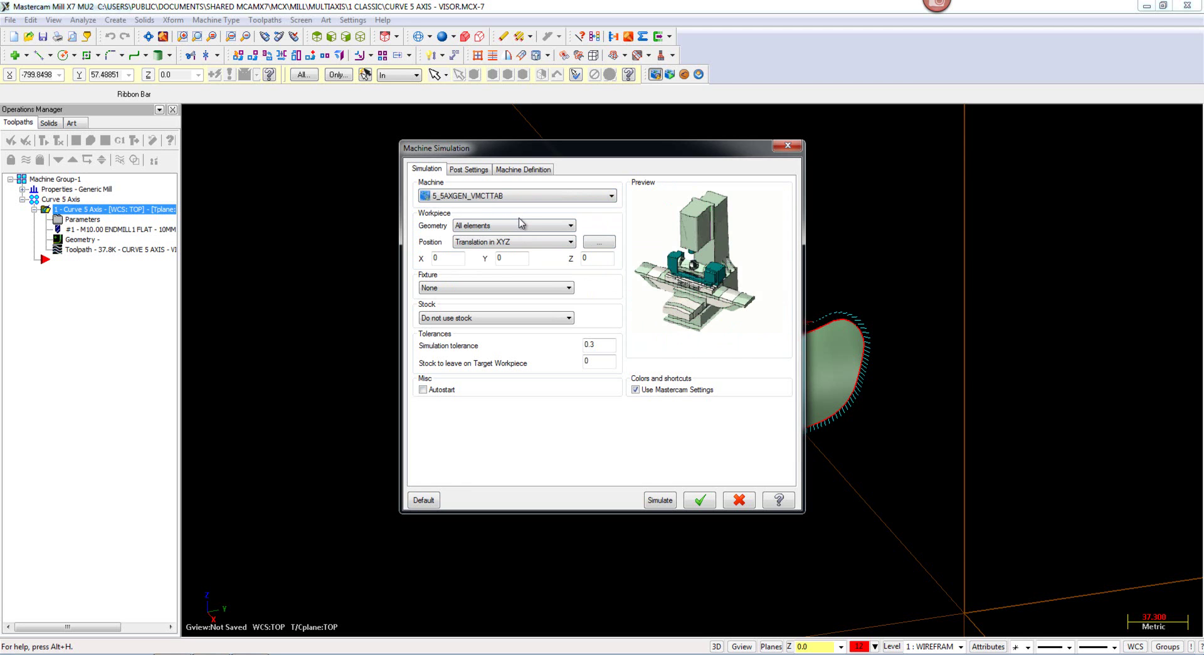
pyautogui.scroll(-3, 519, 223)
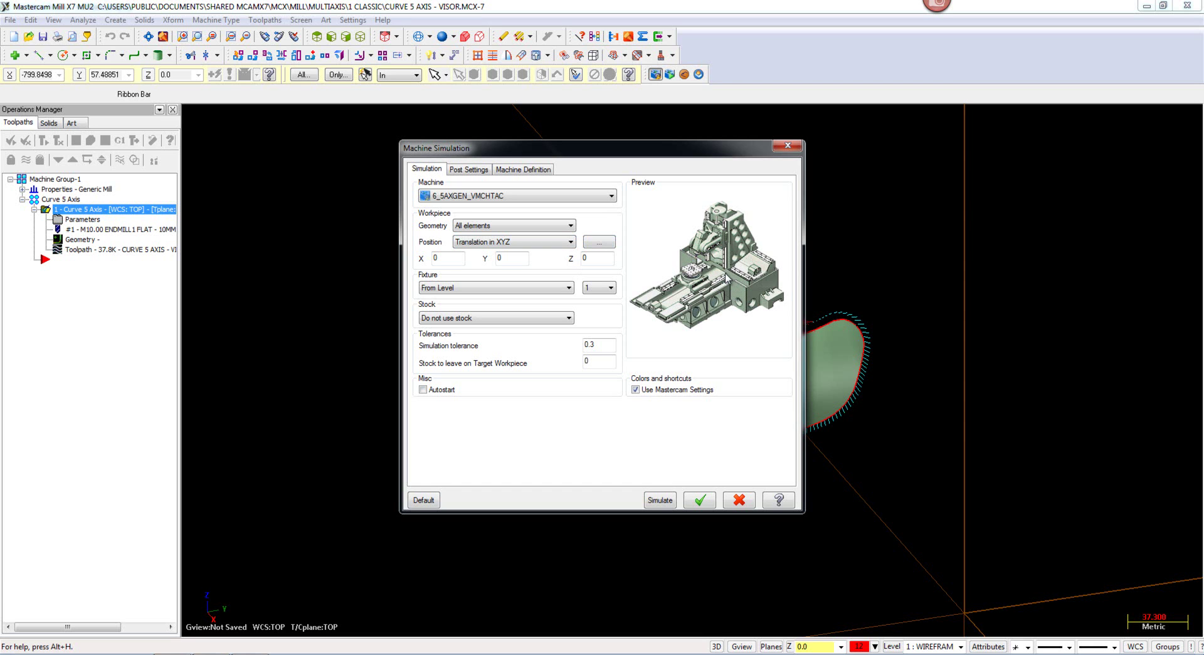
pyautogui.click(569, 287)
pyautogui.click(571, 289)
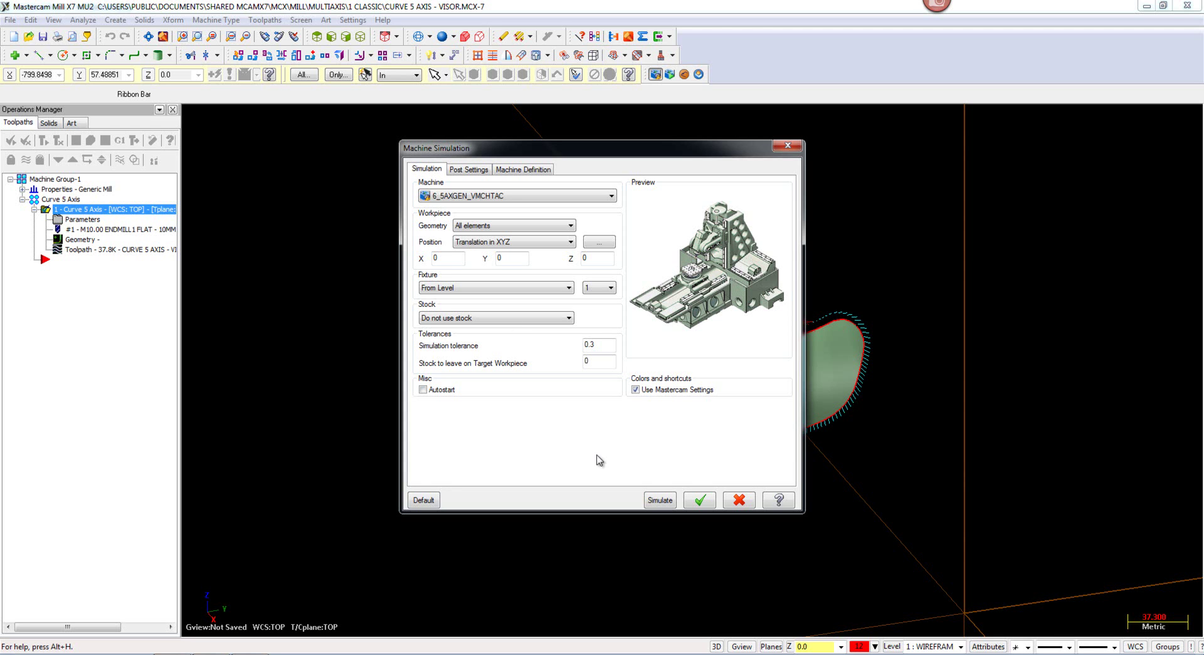
# Step: Launch the machine simulation and examine the spindle head, rotary table and visor
pyautogui.click(661, 501)
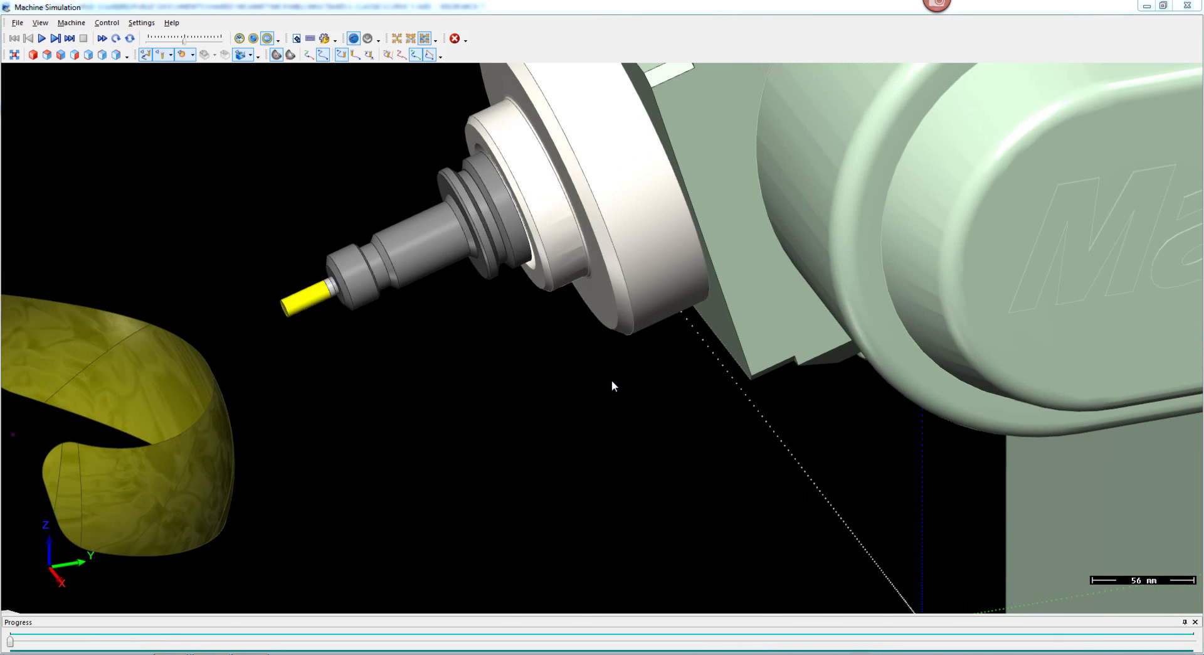
pyautogui.scroll(-5, 611, 380)
pyautogui.moveTo(596, 360); pyautogui.dragTo(672, 344, button='middle')
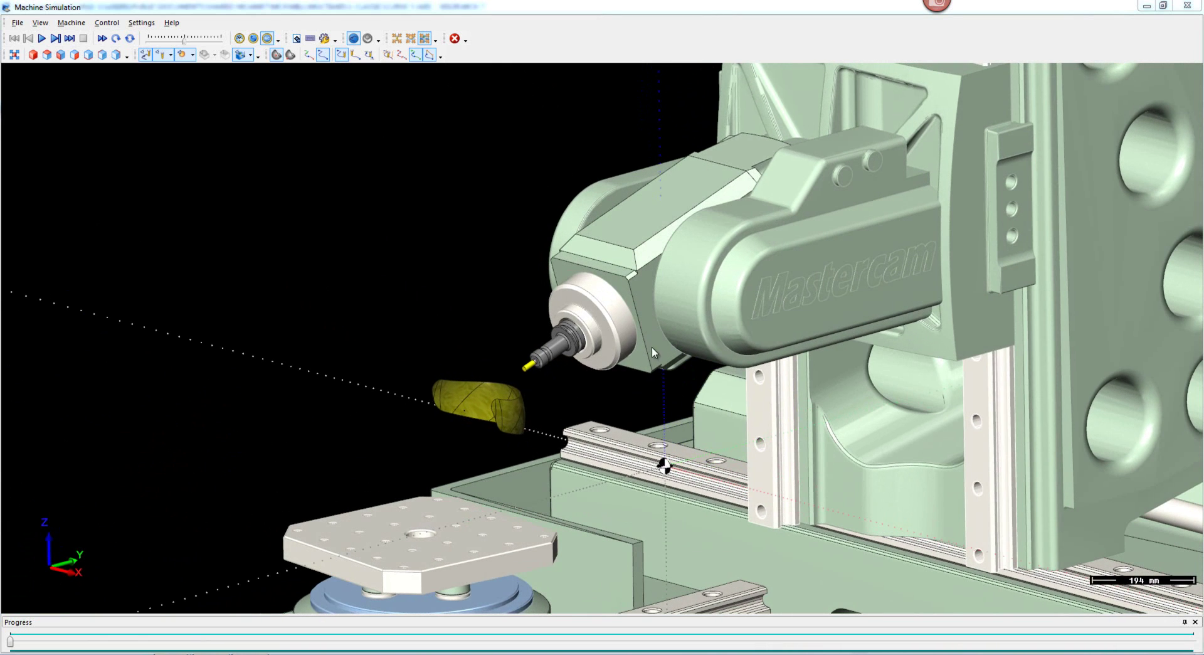
pyautogui.scroll(-3, 504, 299)
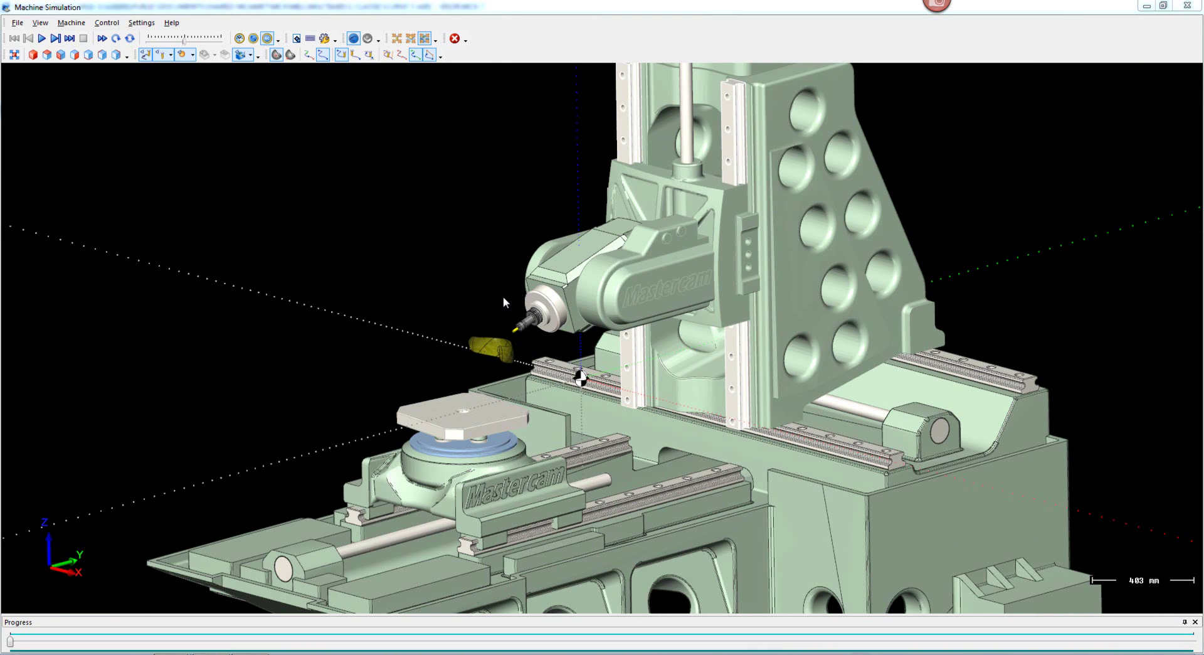
pyautogui.scroll(2, 515, 381)
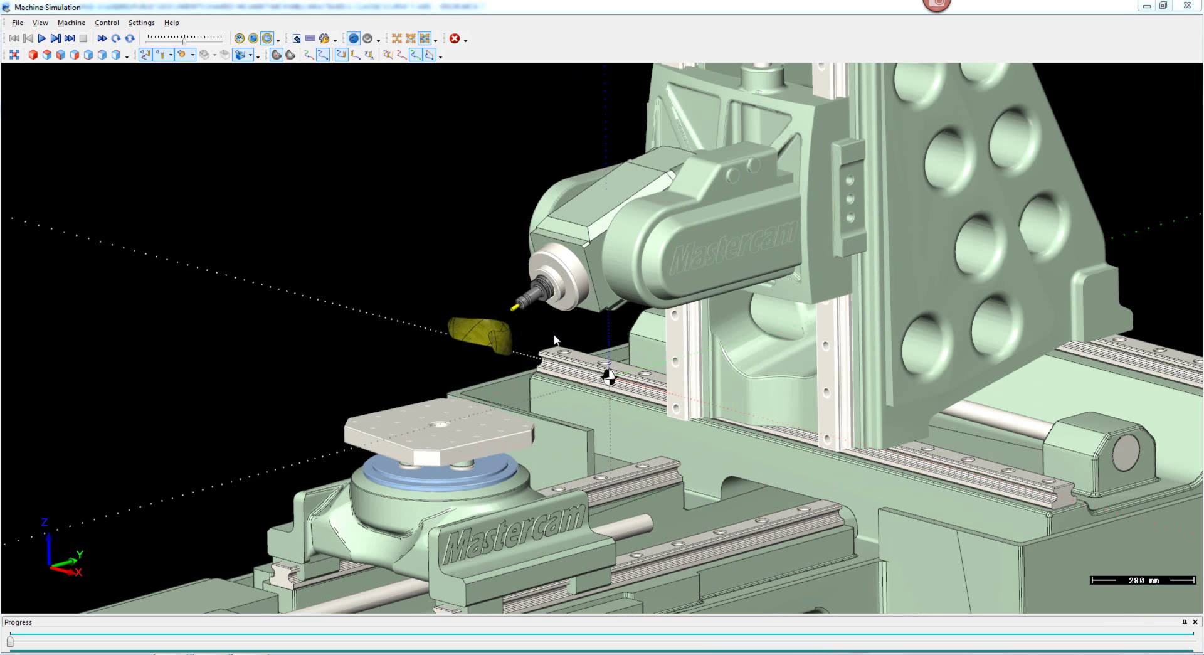
# Step: Play the simulation through to the end, inspect the visor's position above the table, and close the simulation
pyautogui.click(41, 39)
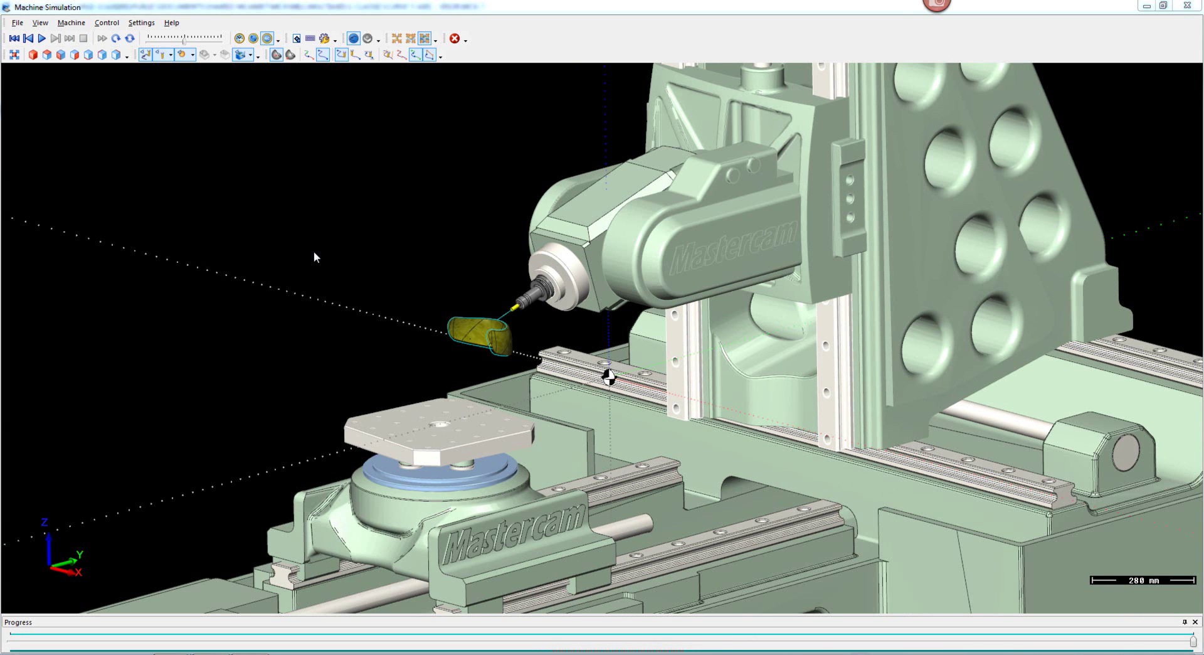
pyautogui.moveTo(372, 293)
pyautogui.mouseDown(button='middle')
pyautogui.moveTo(407, 295)
pyautogui.moveTo(348, 279)
pyautogui.moveTo(275, 292)
pyautogui.mouseUp(button='middle')
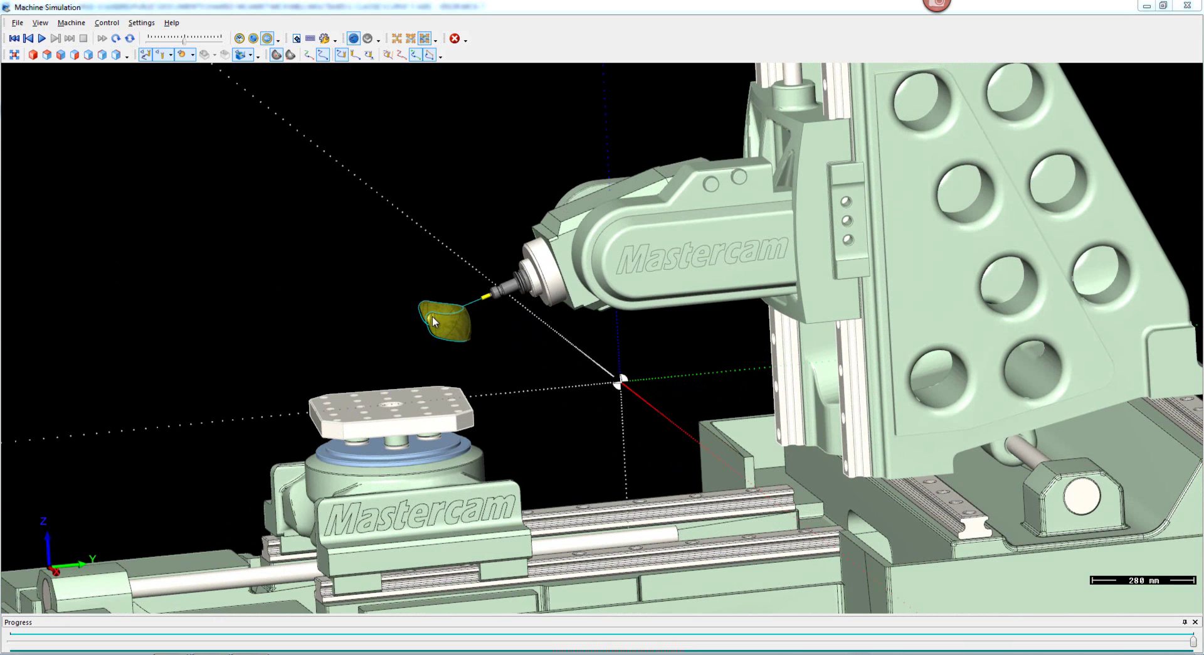
pyautogui.click(455, 38)
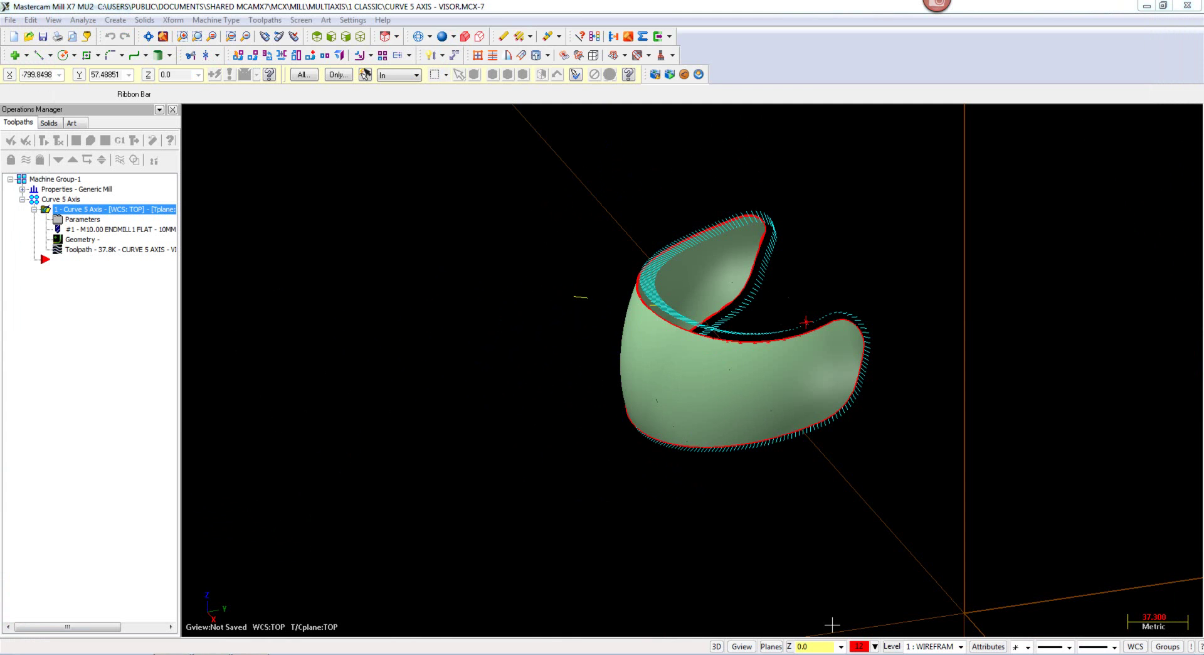
# Step: Make the FIXTURE SOLID level visible with WIREFRAME and PART SURFACES, leaving FIXTURE WIREFRAME and BLANKED PARENT SURFACES hidden
pyautogui.click(889, 647)
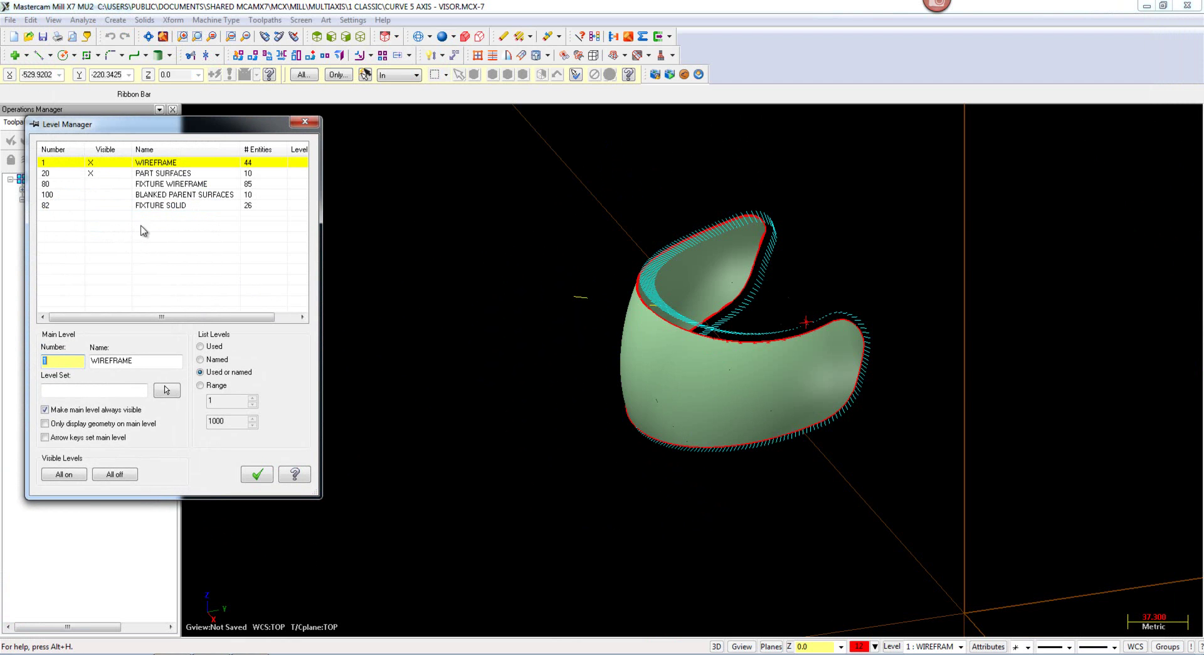
pyautogui.click(91, 183)
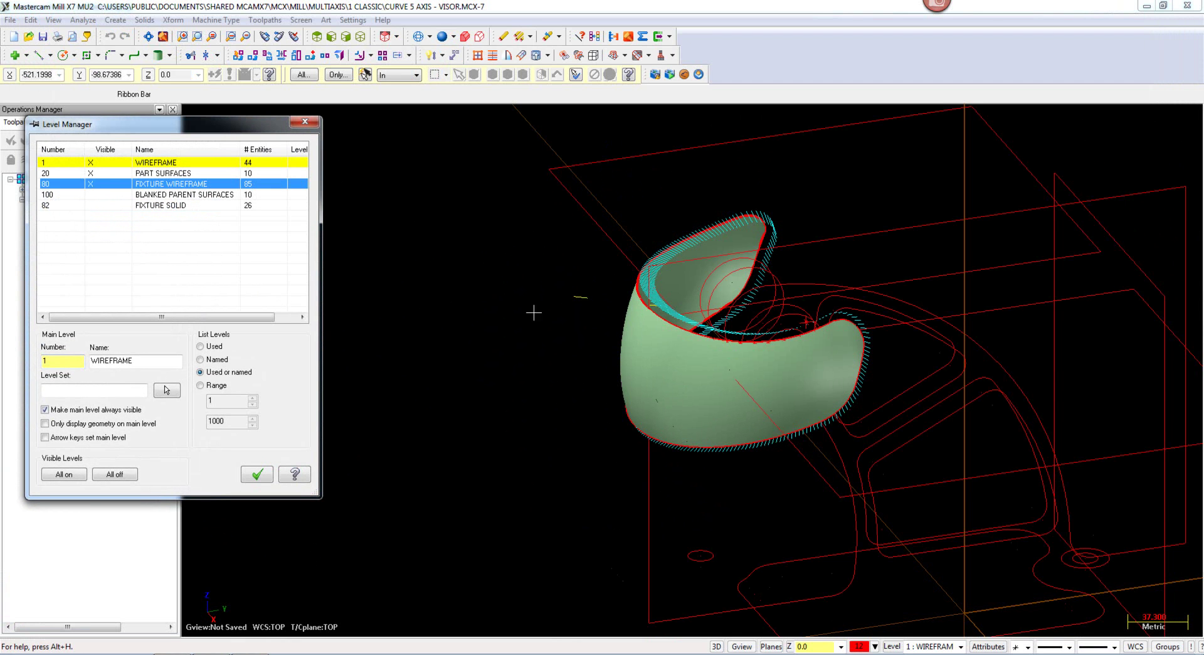
pyautogui.scroll(-4, 546, 312)
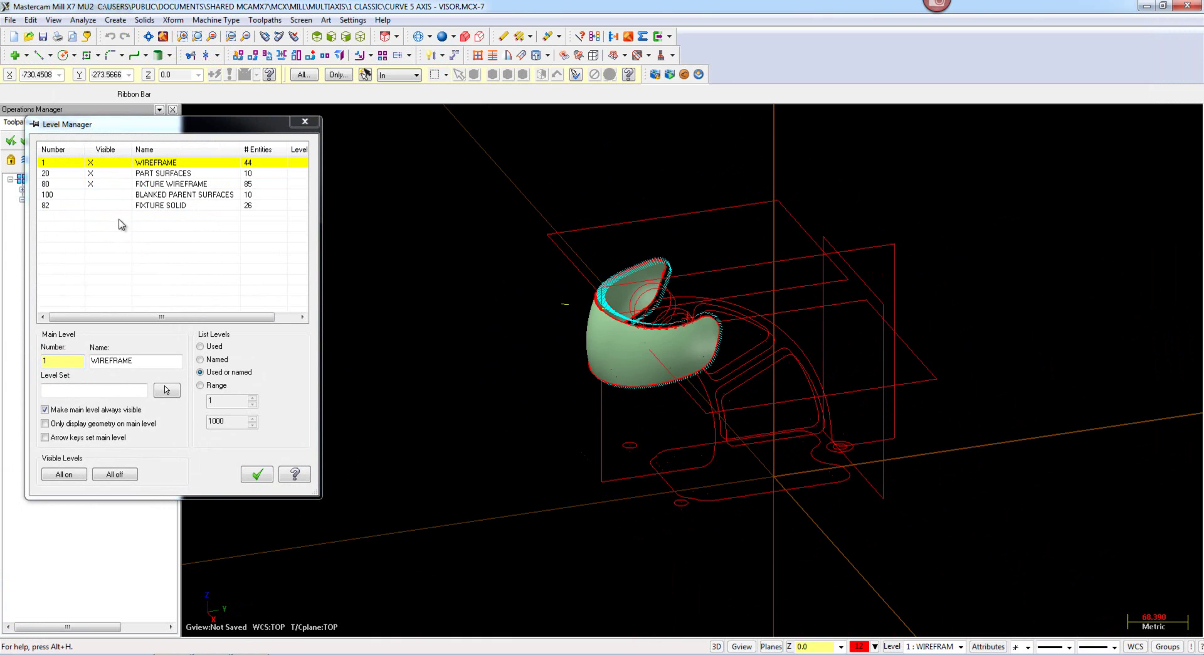
pyautogui.click(103, 195)
pyautogui.click(105, 205)
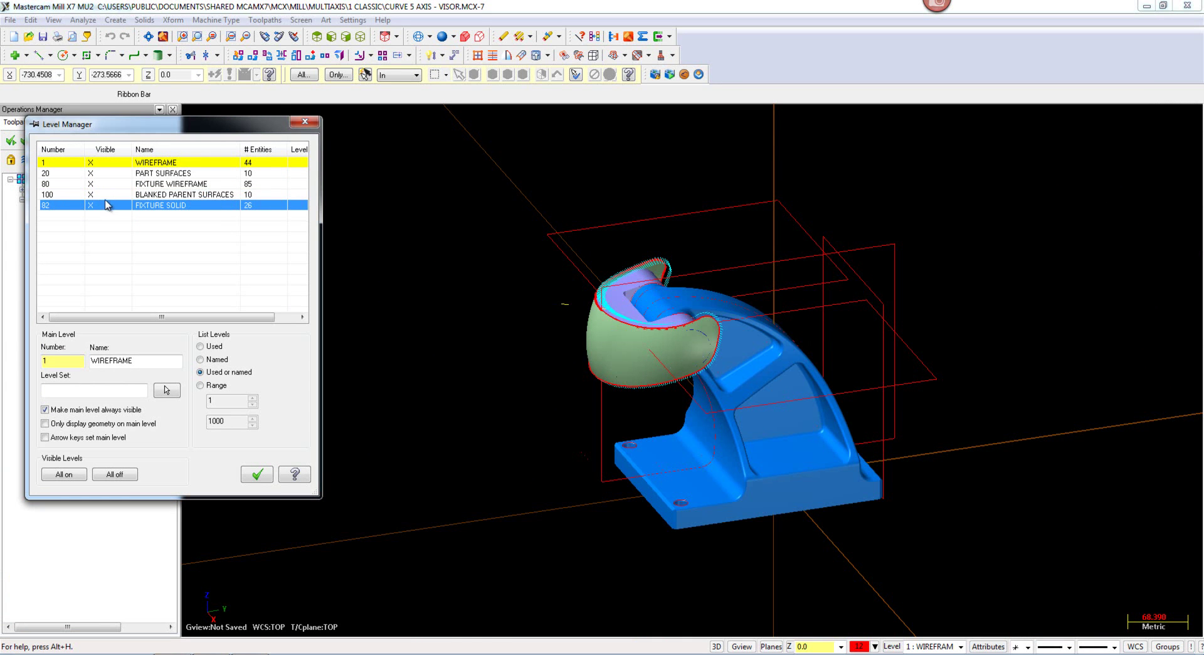
pyautogui.click(104, 195)
pyautogui.click(103, 184)
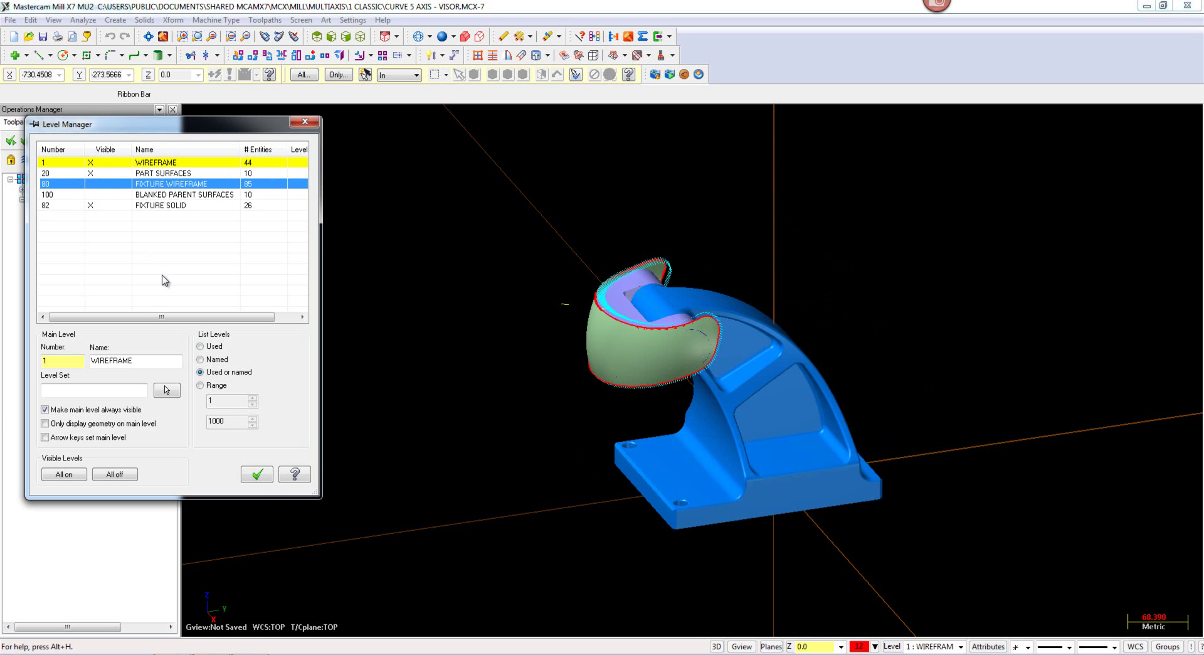
pyautogui.click(258, 477)
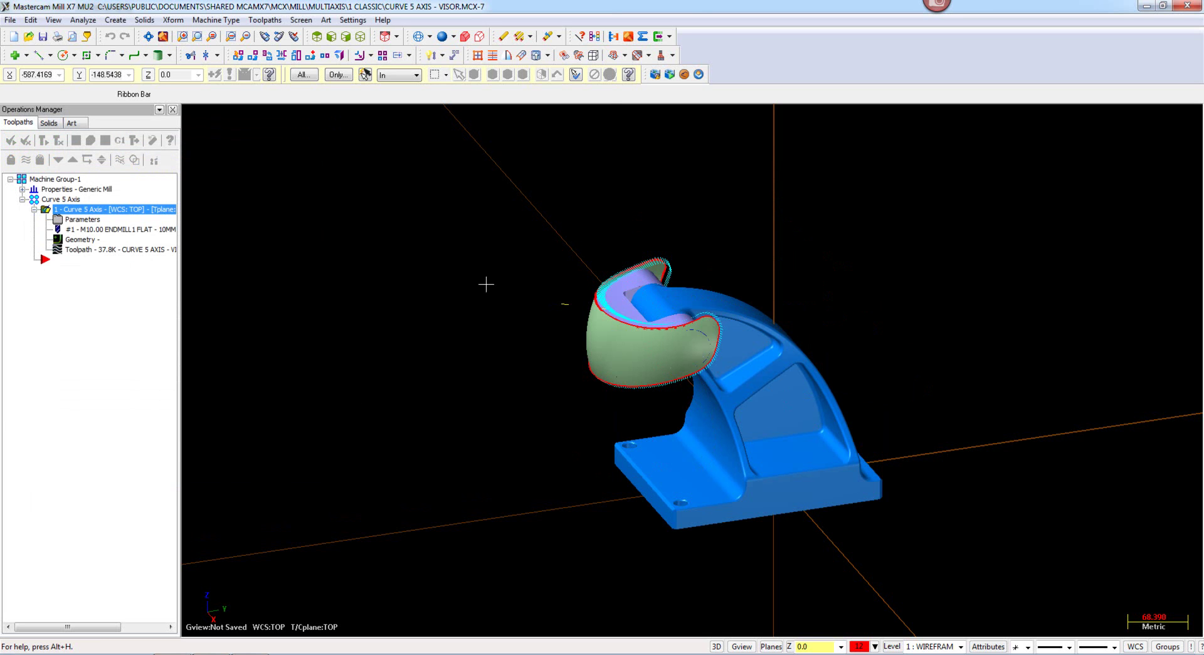
# Step: Assign the fixture solid's level as the simulation fixture and launch the machine simulation again
pyautogui.click(655, 74)
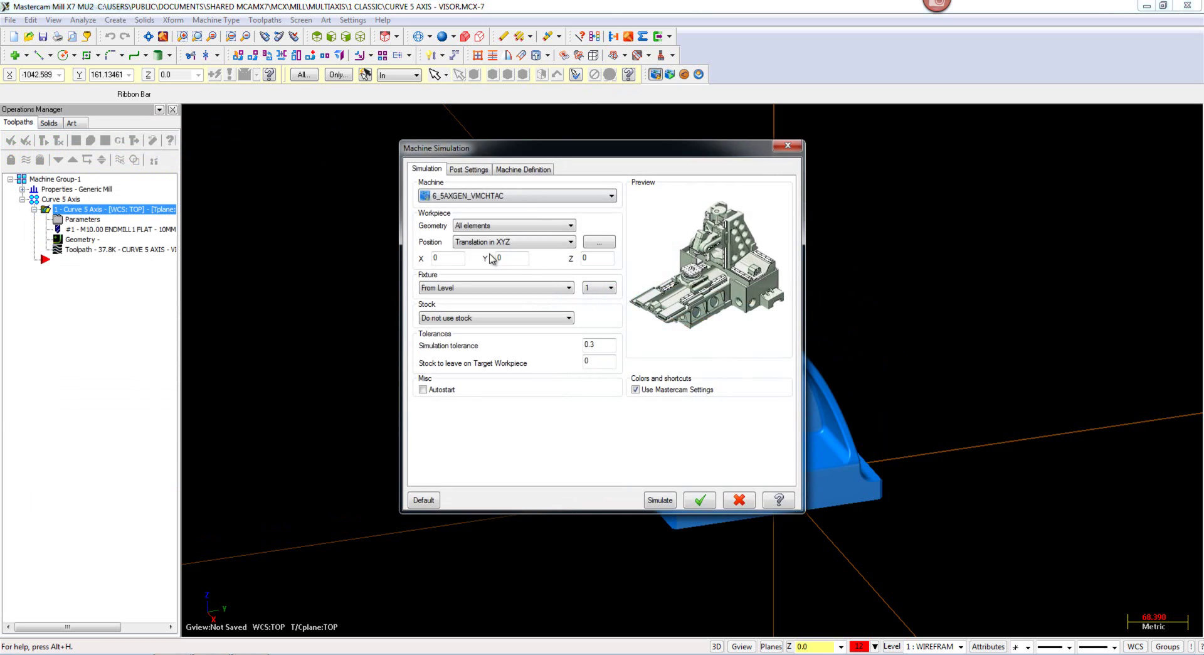
pyautogui.click(602, 290)
pyautogui.click(602, 323)
pyautogui.click(665, 500)
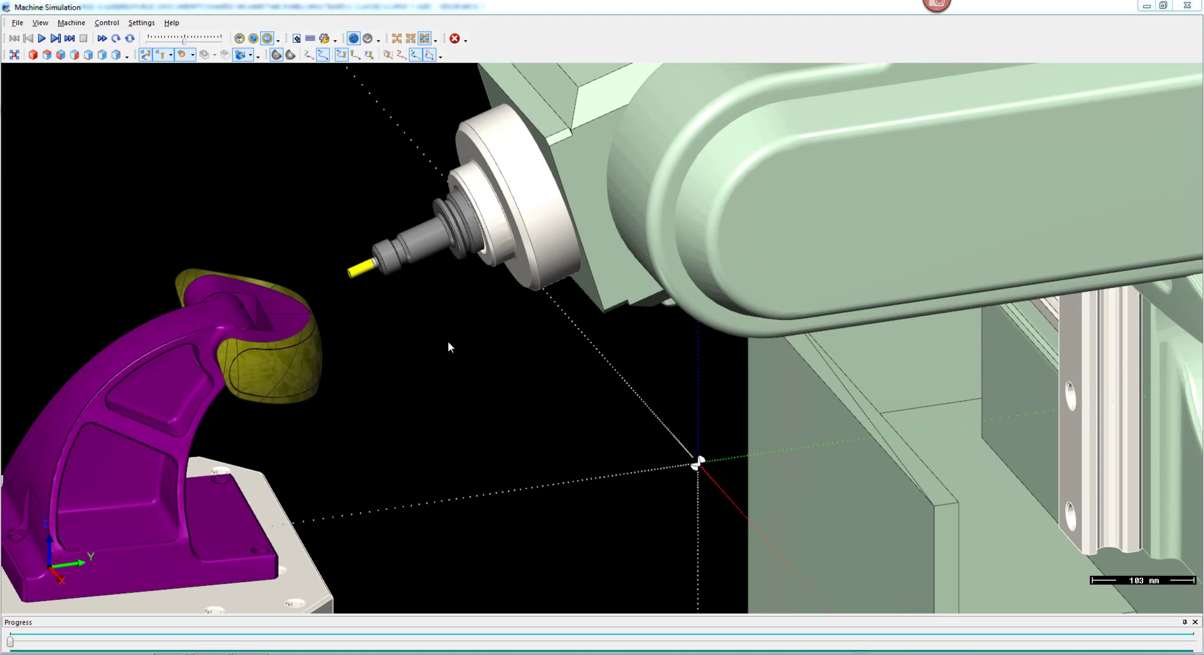
# Step: Play the simulation with the fixture mounted on the table and rewind it to the start
pyautogui.scroll(-5, 452, 341)
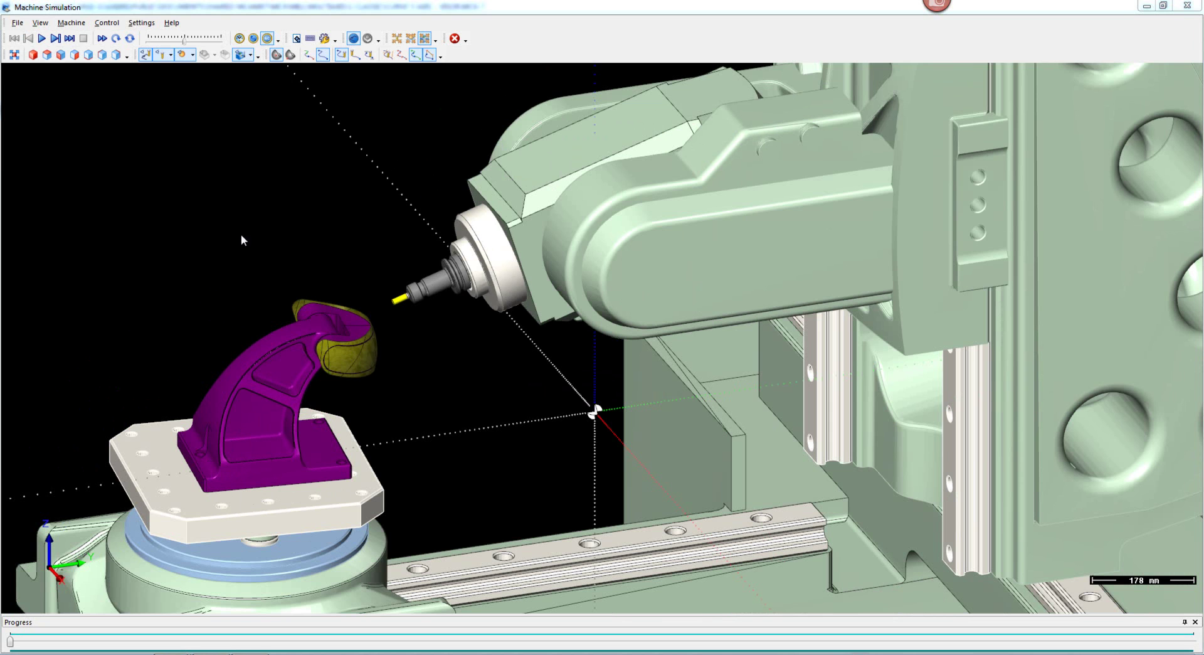
pyautogui.click(46, 40)
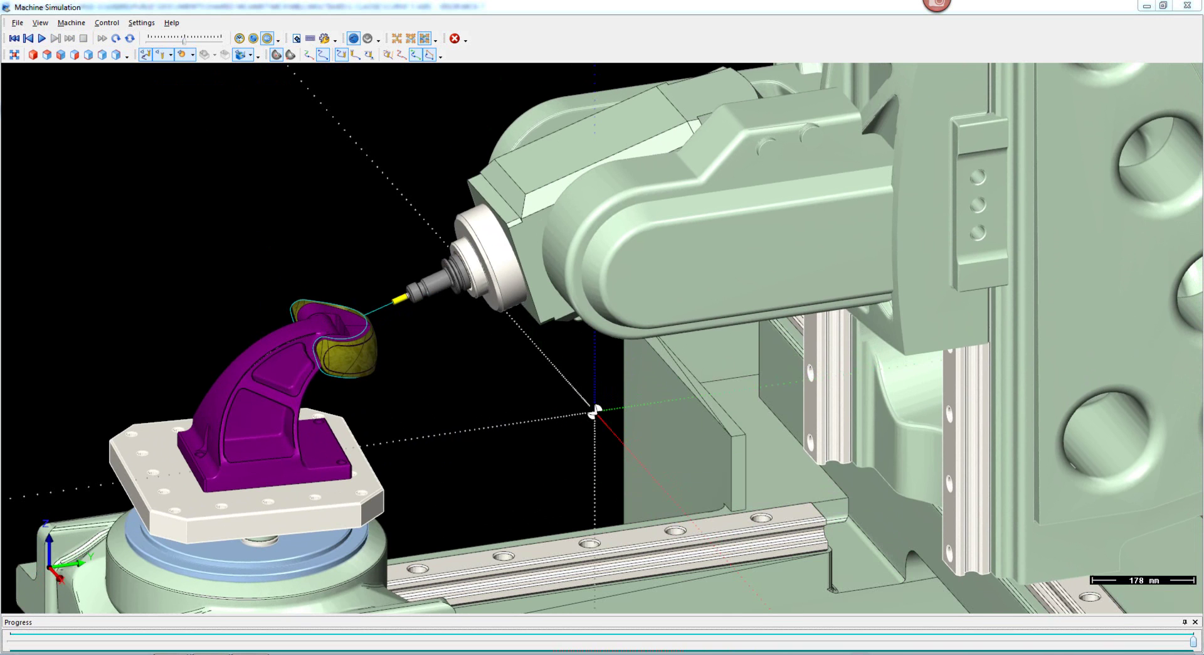
pyautogui.moveTo(1193, 641); pyautogui.dragTo(10, 639)
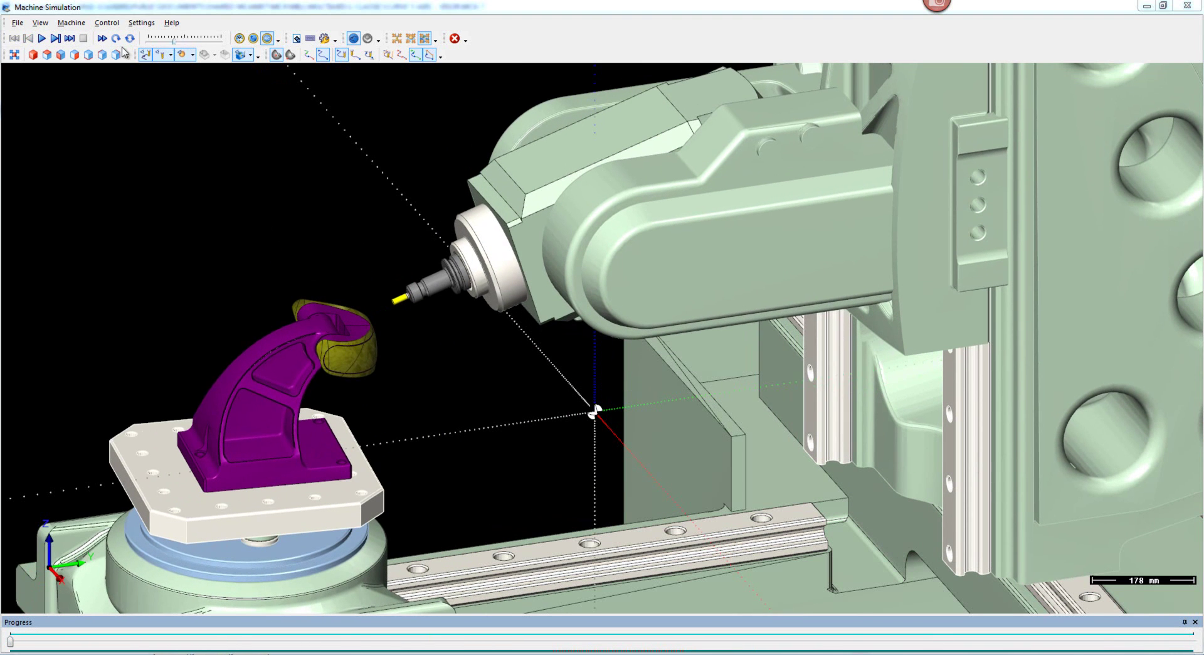
# Step: Play the machine simulation to the end, view the whole machine isometrically, and inspect the tool close up at the visor's edge
pyautogui.click(41, 38)
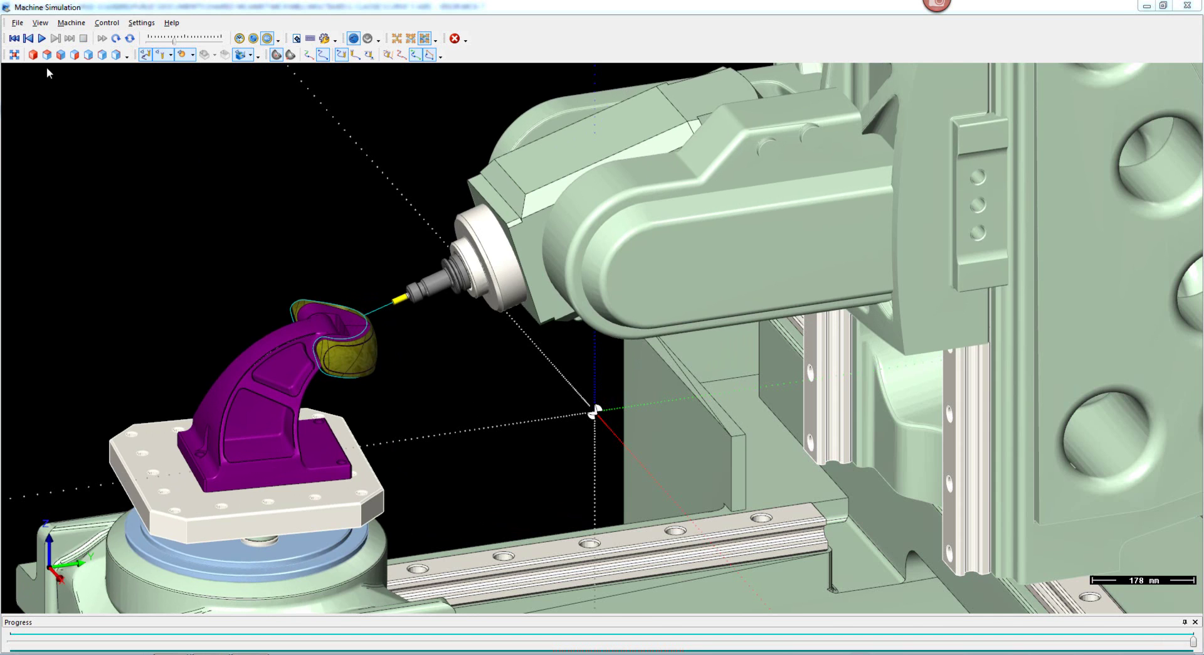
pyautogui.click(34, 55)
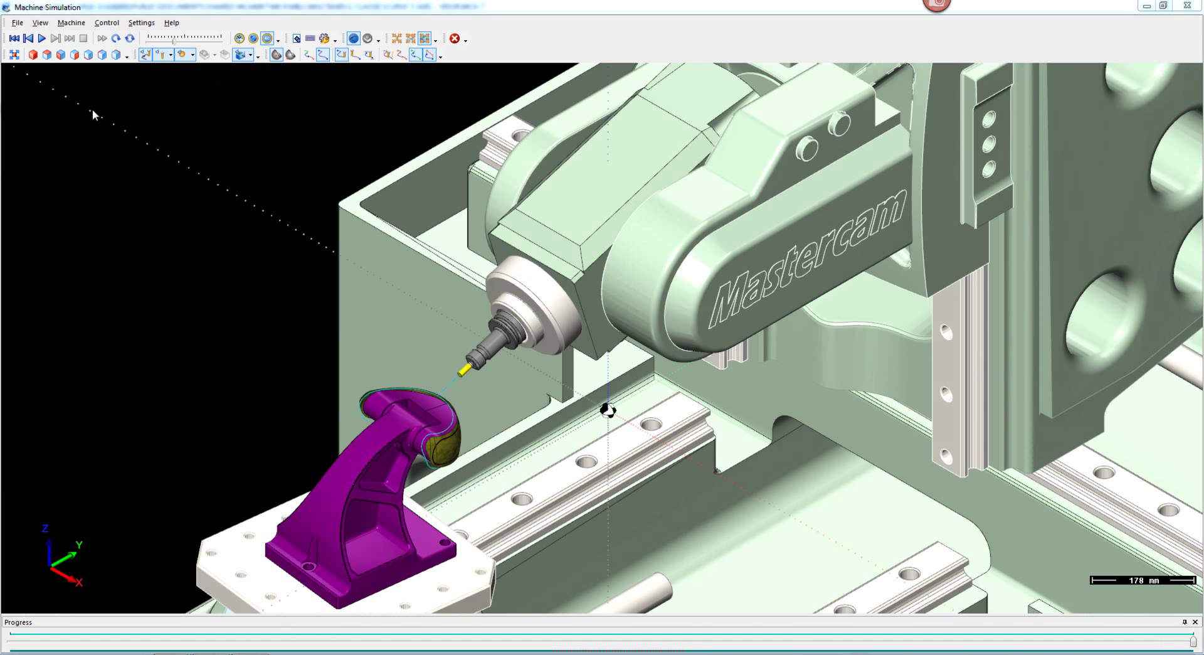
pyautogui.click(17, 60)
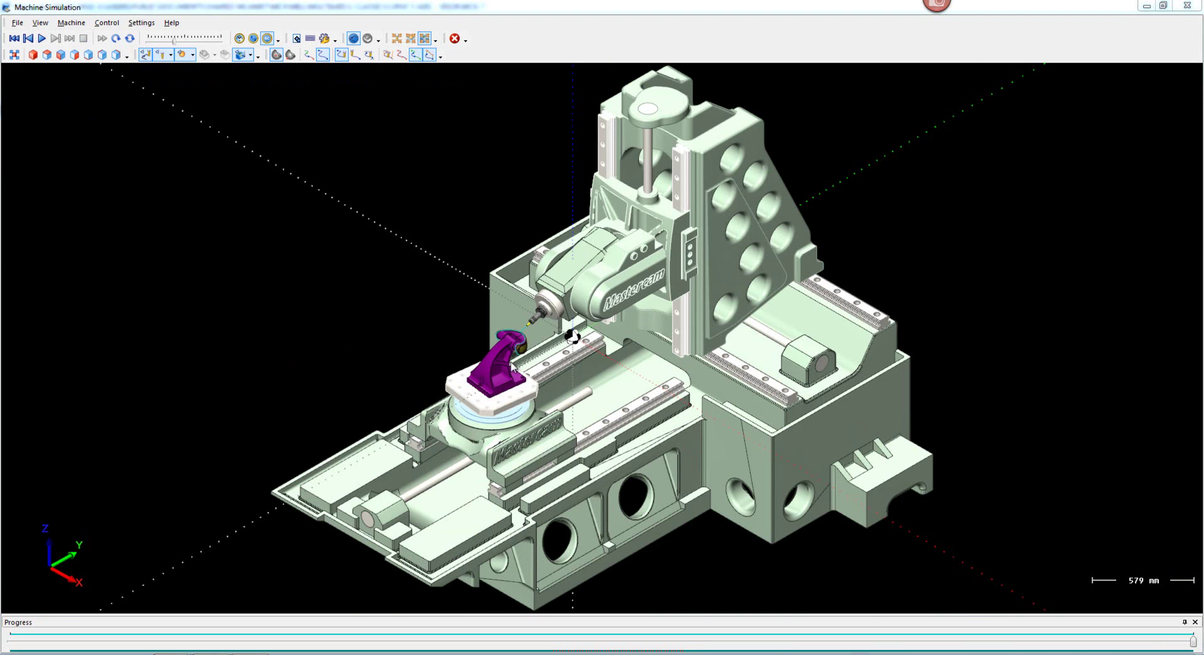
pyautogui.scroll(2, 543, 383)
pyautogui.scroll(8, 504, 292)
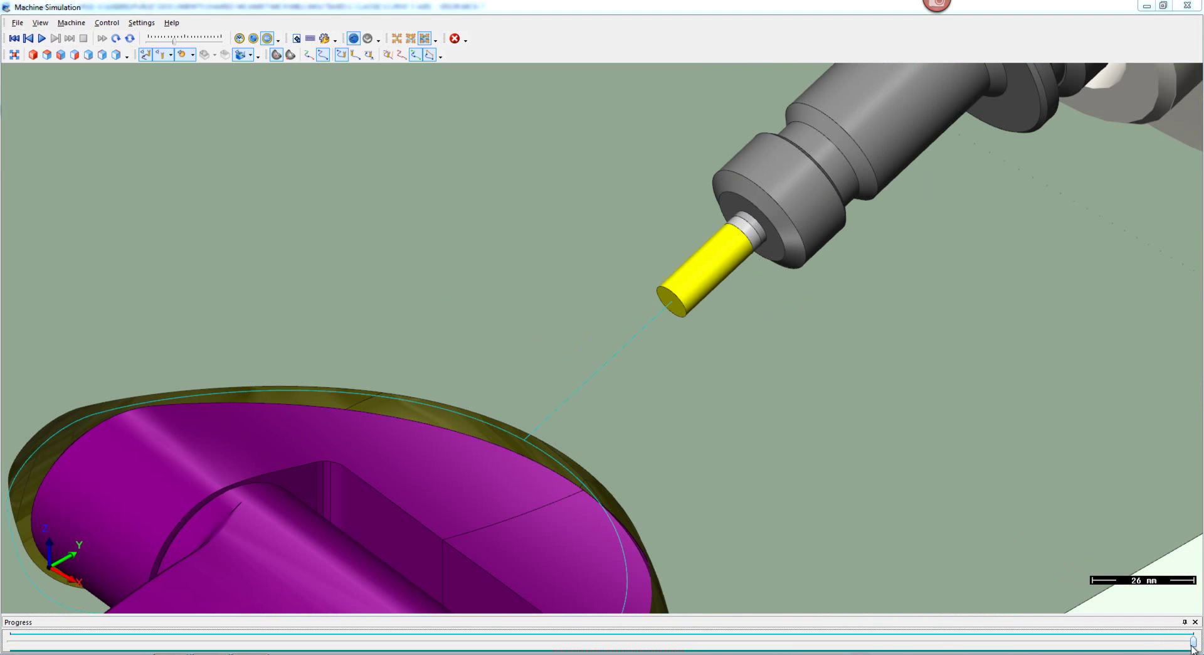
# Step: Rewind the simulation, replay the cut close up along the visor's edge, and close the simulation
pyautogui.moveTo(1192, 642); pyautogui.dragTo(12, 644)
pyautogui.click(42, 38)
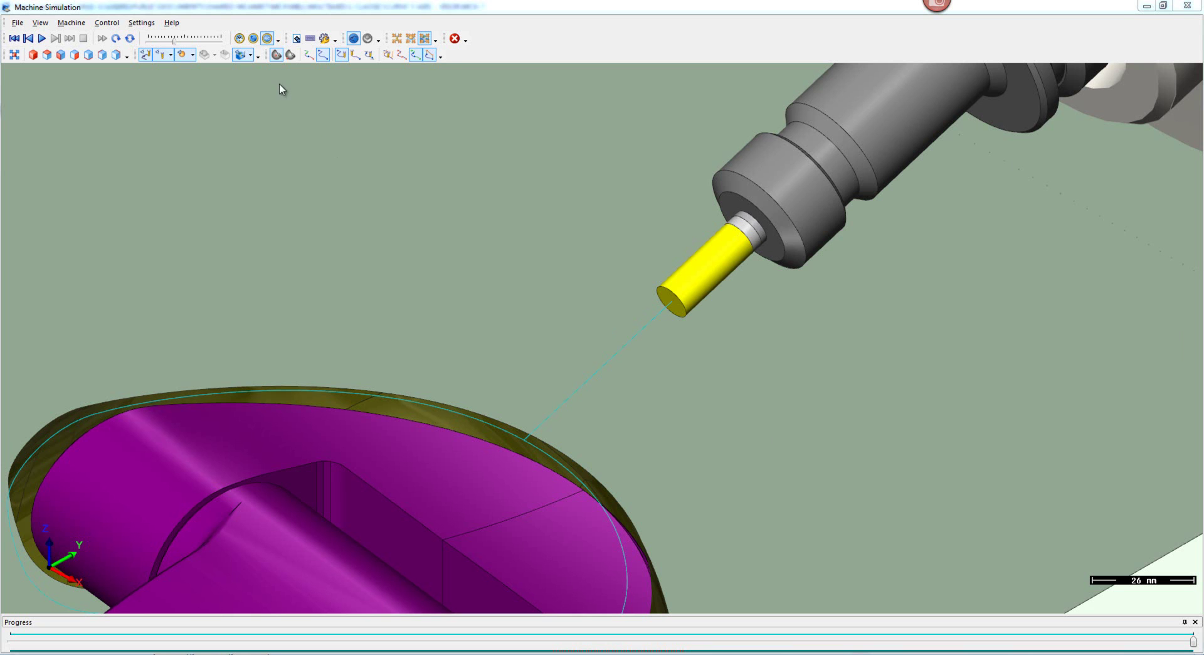
pyautogui.click(454, 38)
# Step: Change the vector depth in the Curve 5-axis toolpath's collision control, accept the parameters, and regenerate the toolpath
pyautogui.click(75, 220)
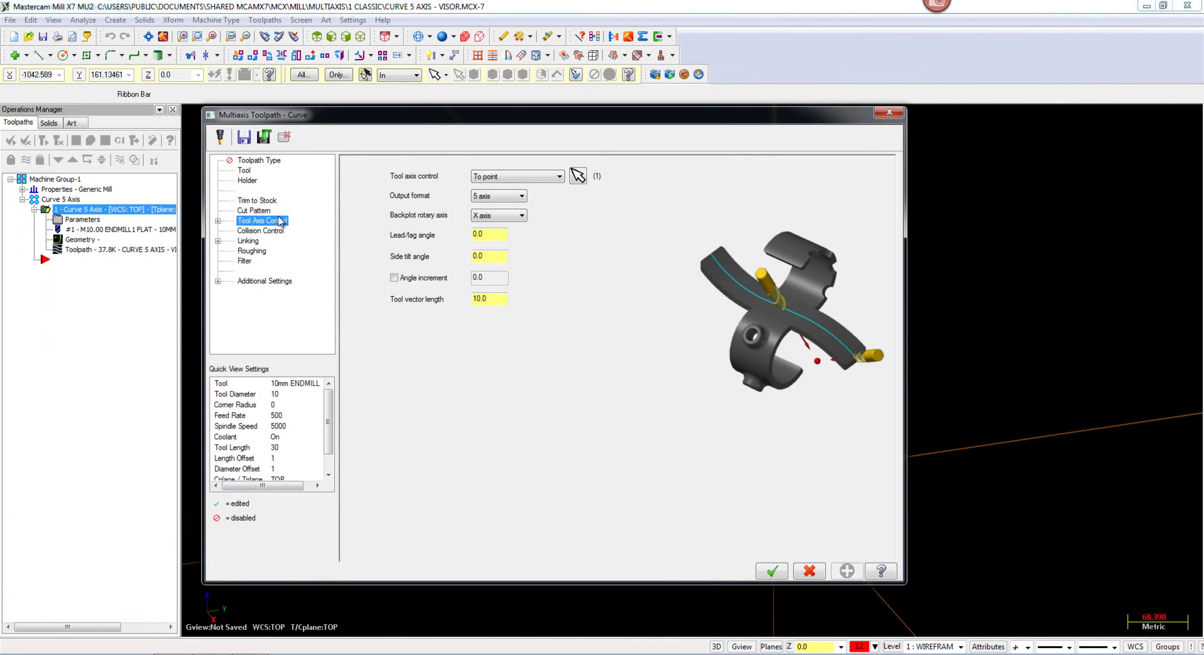
pyautogui.click(258, 211)
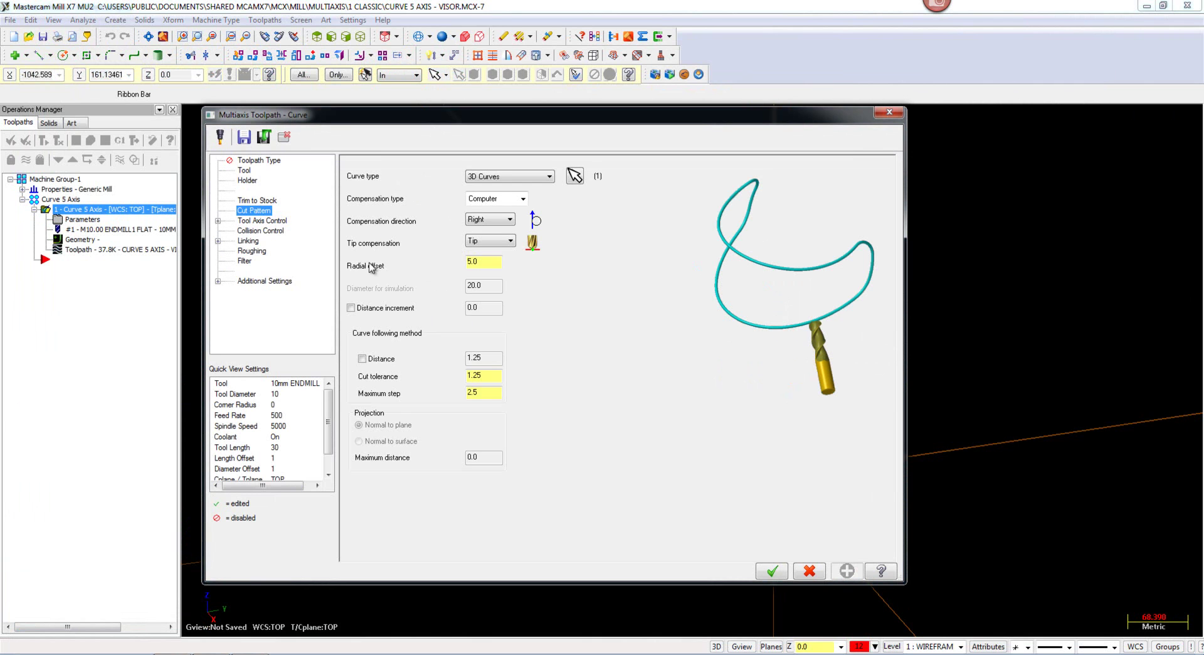
pyautogui.click(256, 232)
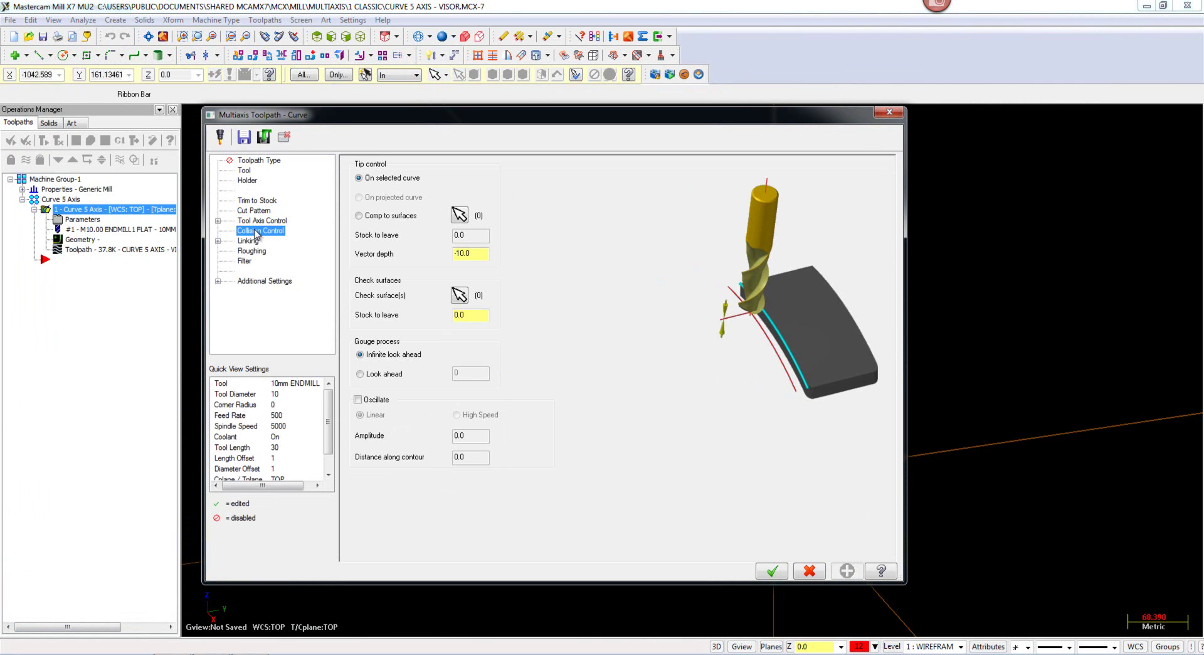
pyautogui.click(472, 254)
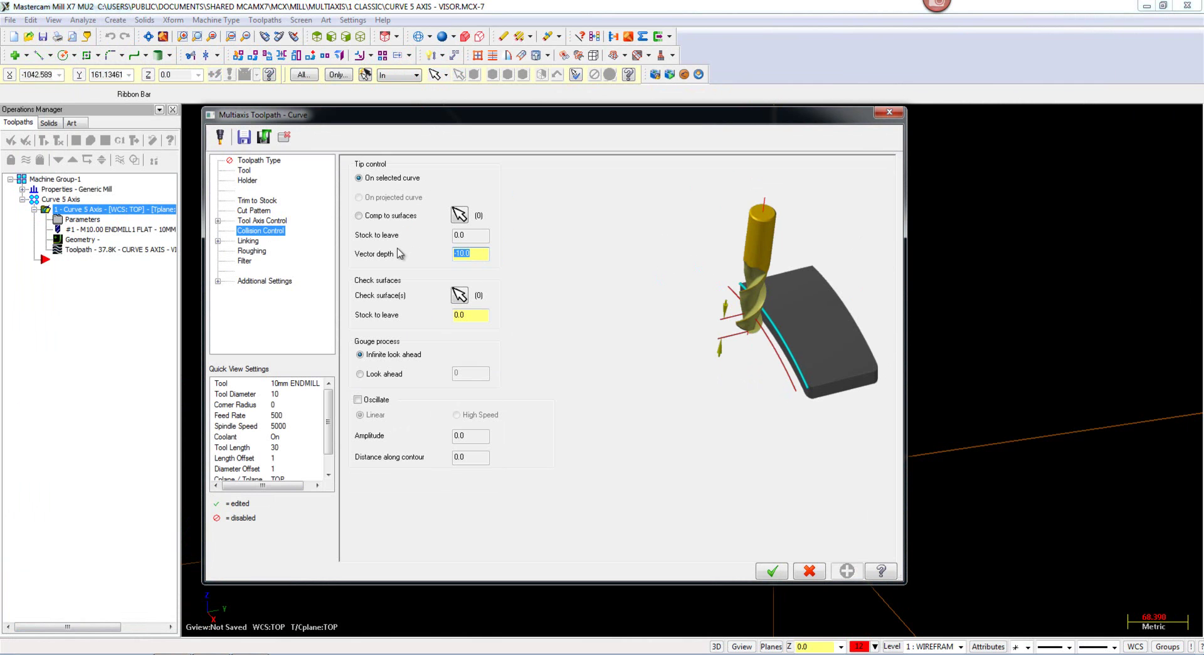
pyautogui.press('Return')
pyautogui.click(771, 571)
pyautogui.click(73, 161)
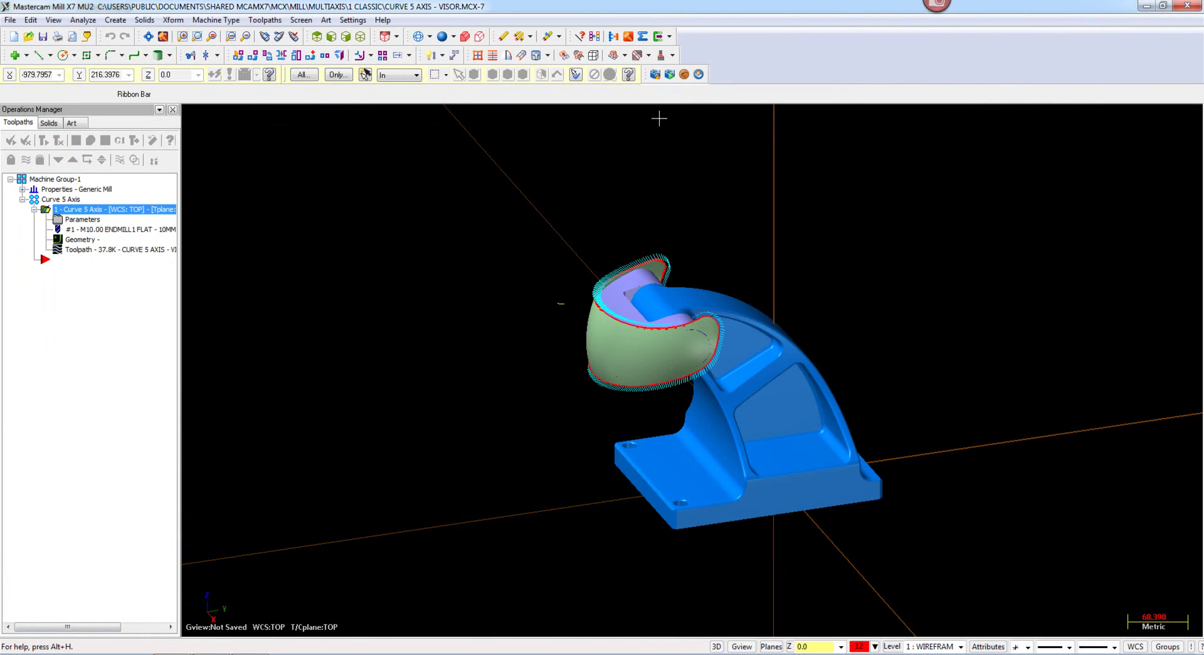
# Step: Run the machine simulation of the revised Curve toolpath to the end, close it, and examine the toolpath around the visor
pyautogui.click(655, 74)
pyautogui.click(662, 499)
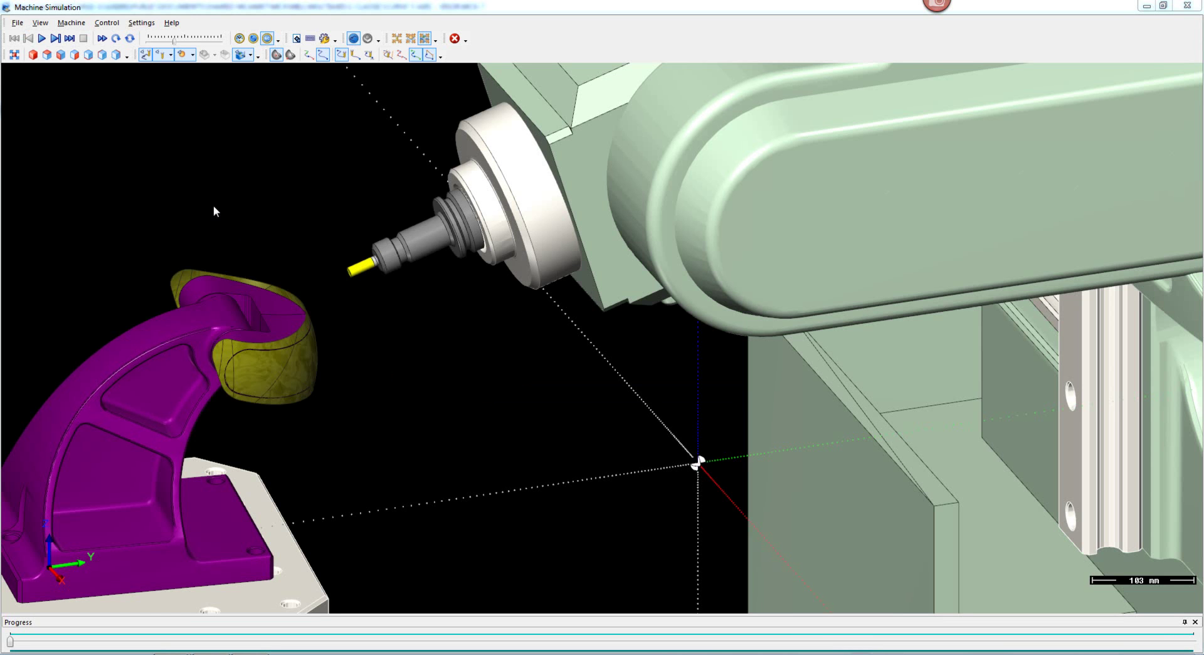
pyautogui.click(42, 38)
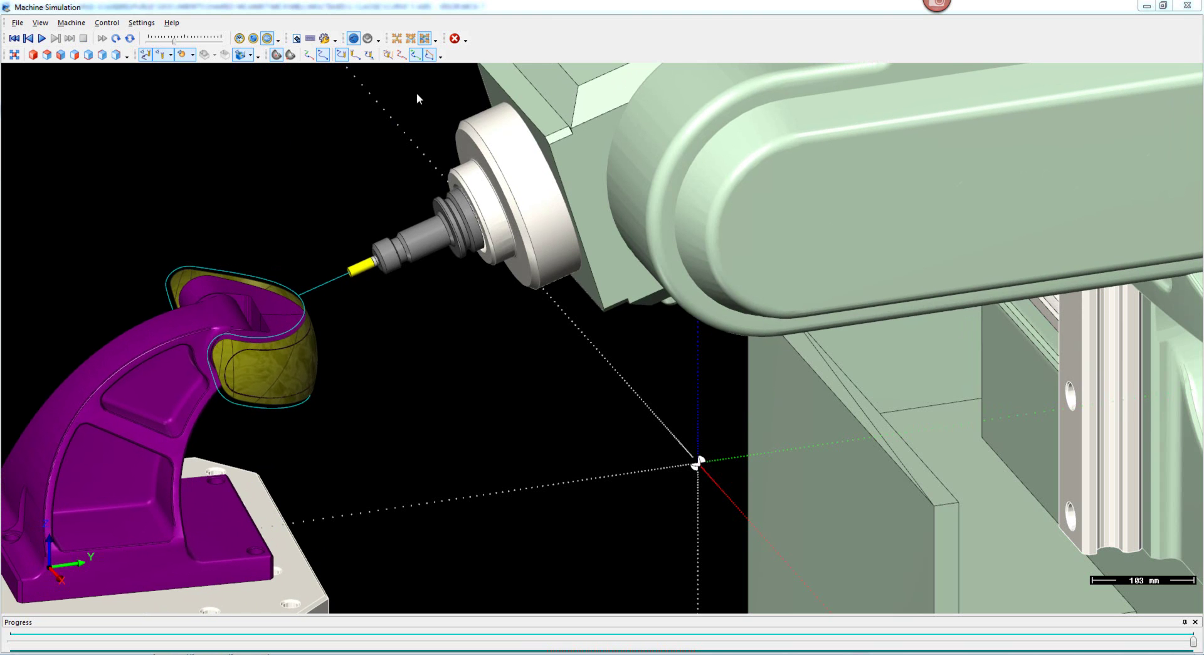
pyautogui.click(454, 39)
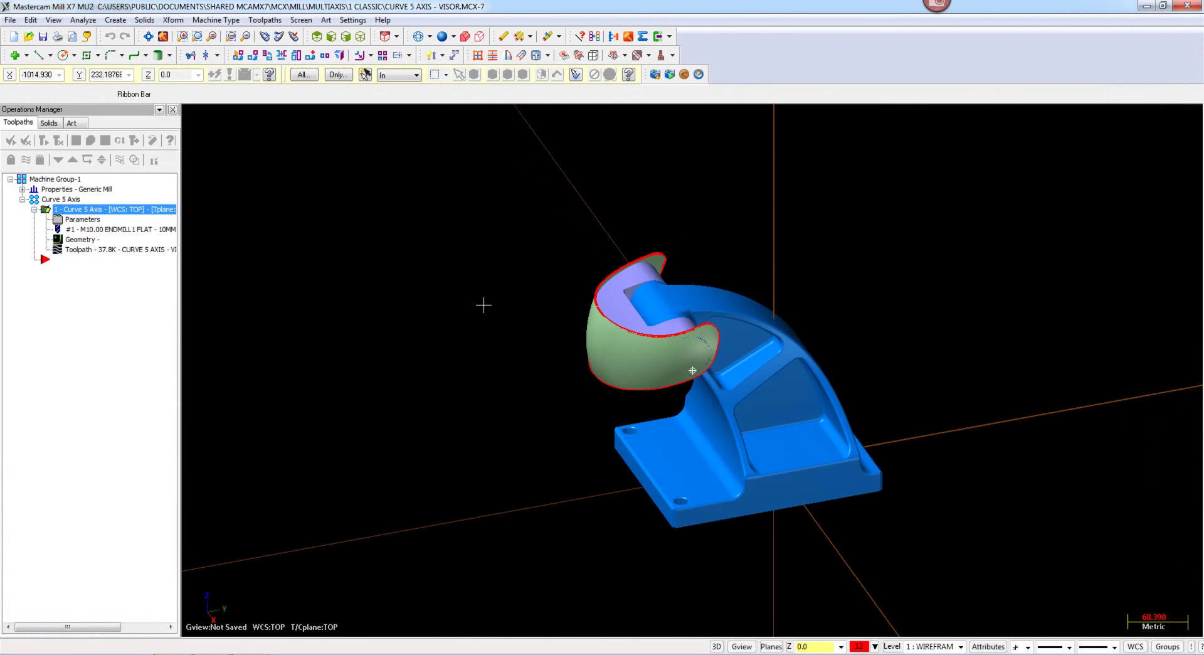
pyautogui.moveTo(467, 302); pyautogui.dragTo(497, 298, button='middle')
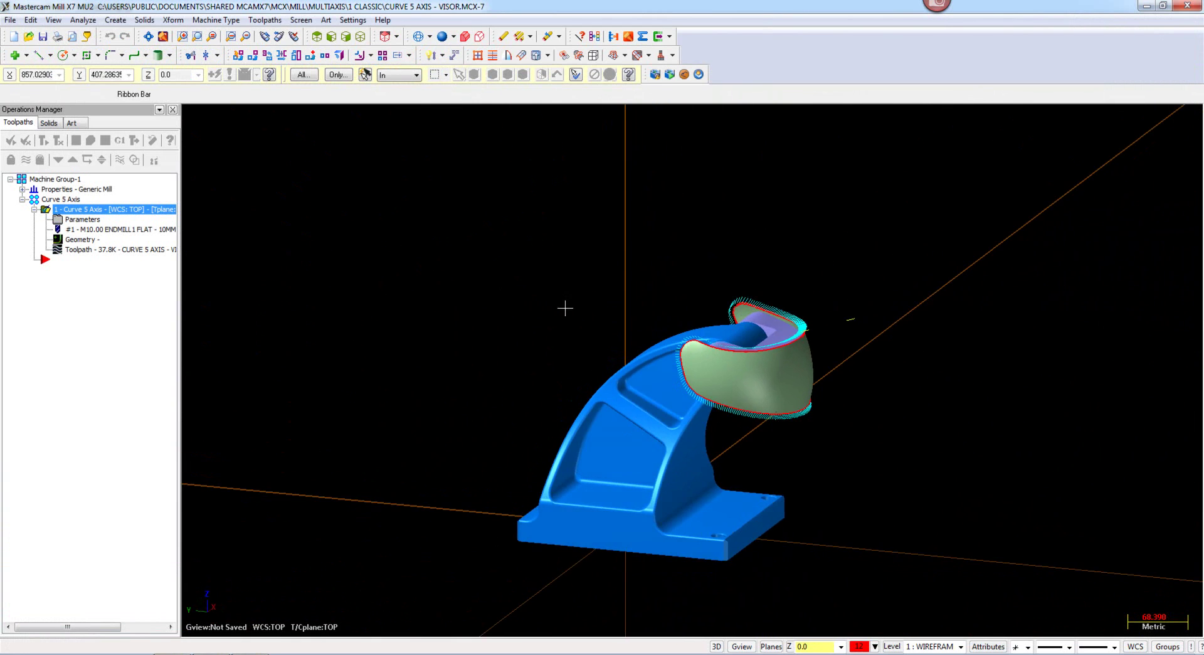
pyautogui.moveTo(917, 387); pyautogui.dragTo(827, 401, button='middle')
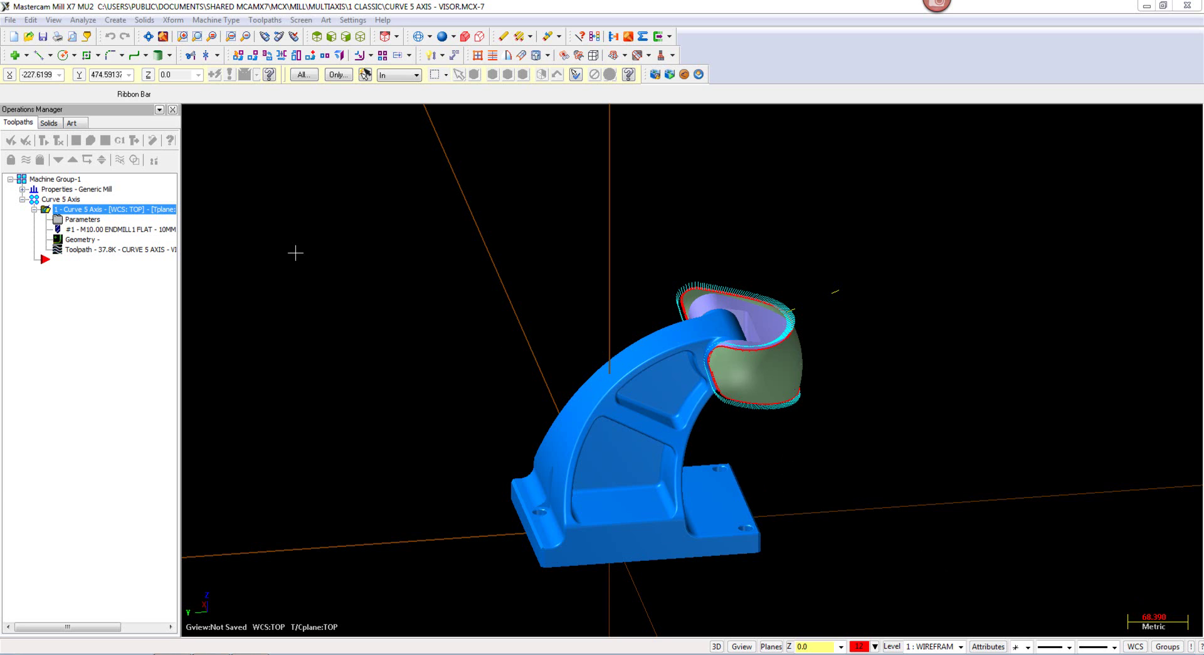
# Step: Open FLOWLINE 5 AXIS.MCX-7 without saving the visor file's changes, and delete its existing Flow 5 Axis operation
pyautogui.click(29, 37)
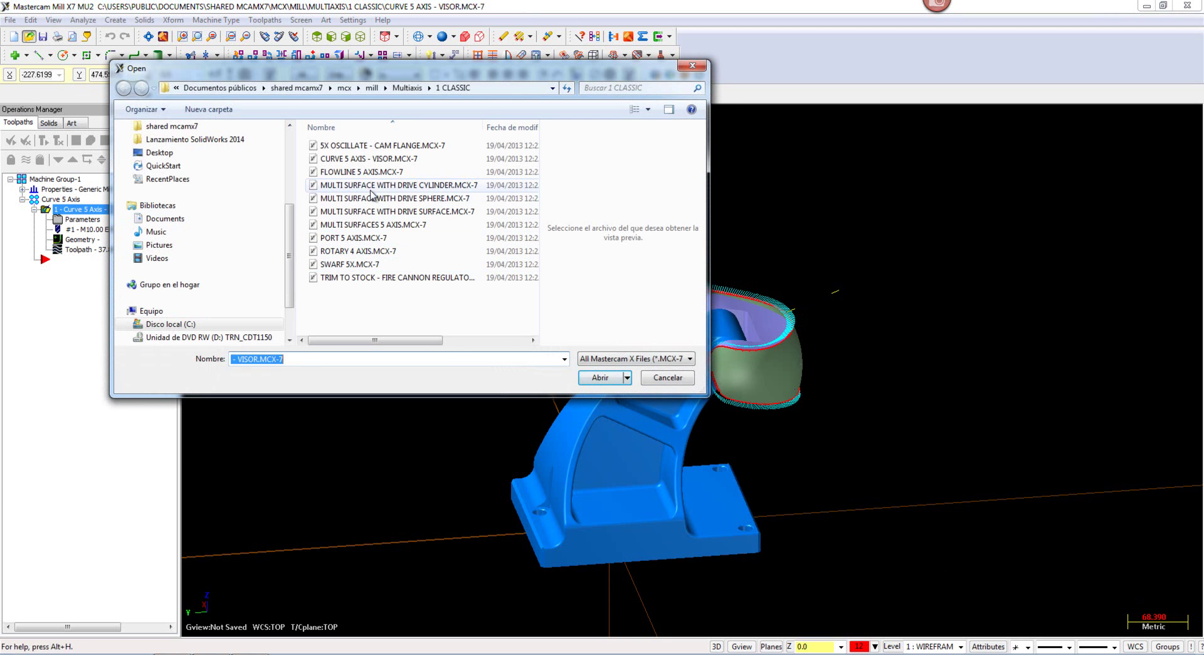
pyautogui.click(364, 172)
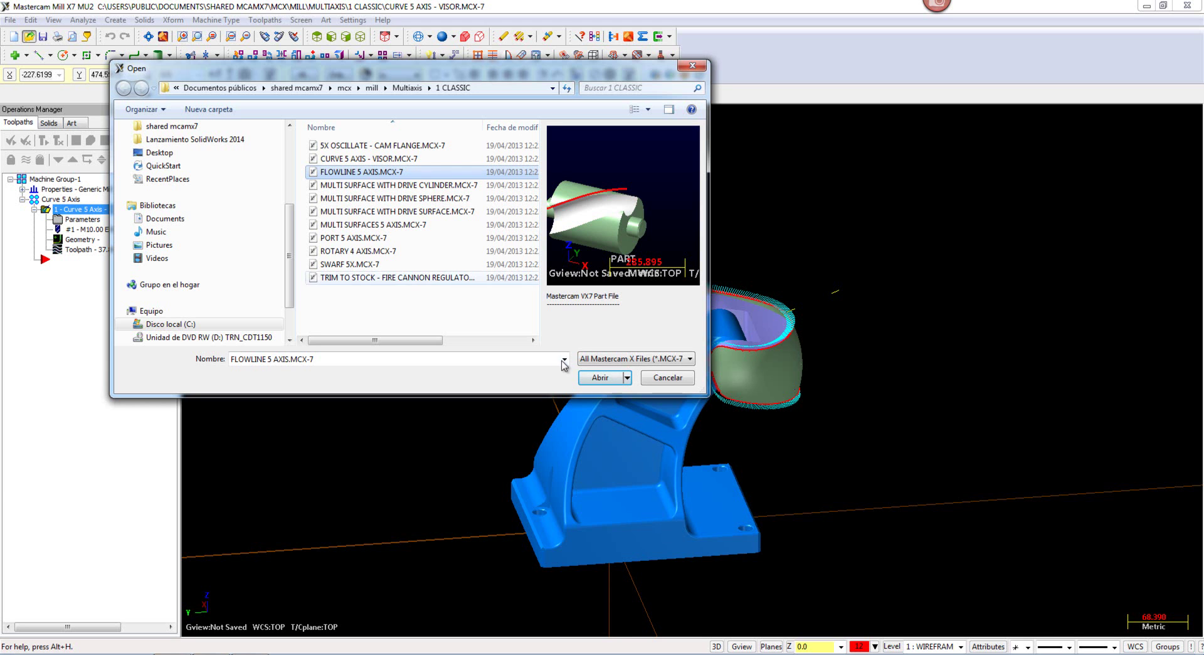
pyautogui.click(588, 376)
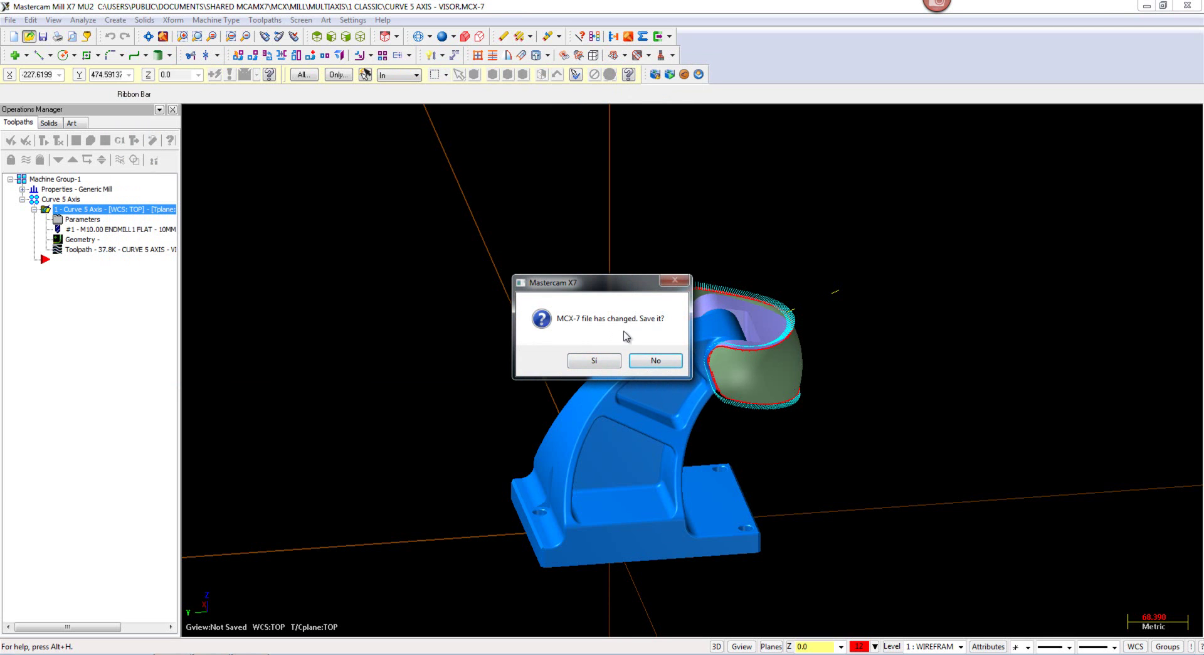
pyautogui.click(649, 360)
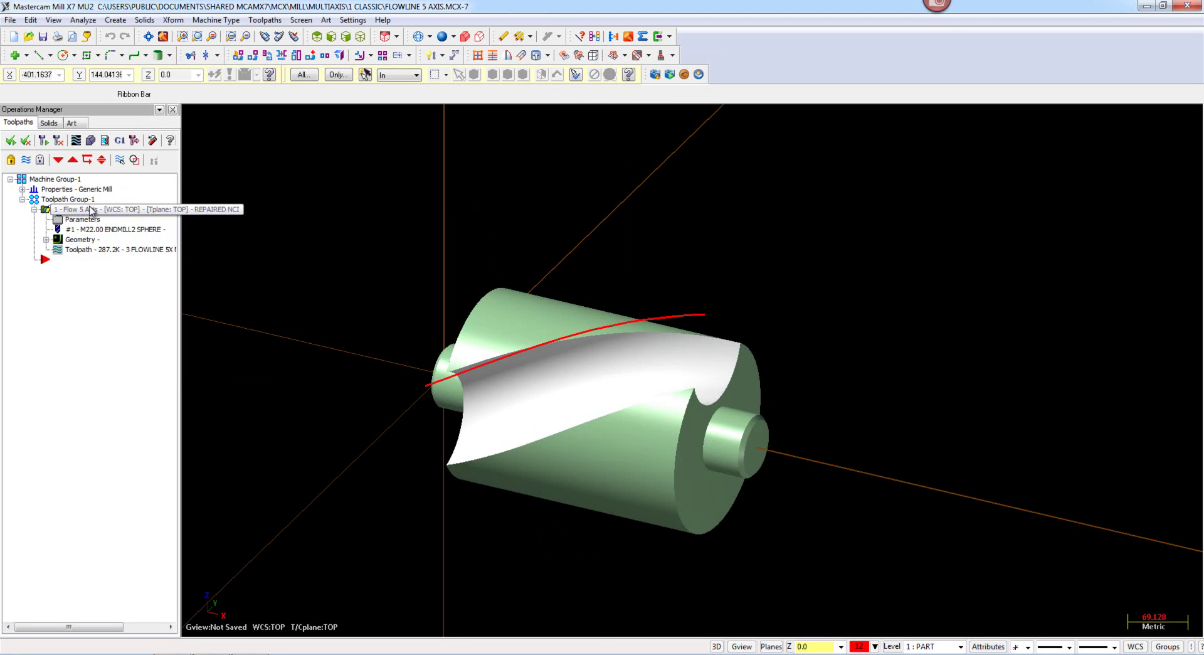
pyautogui.press('Delete')
pyautogui.press('Return')
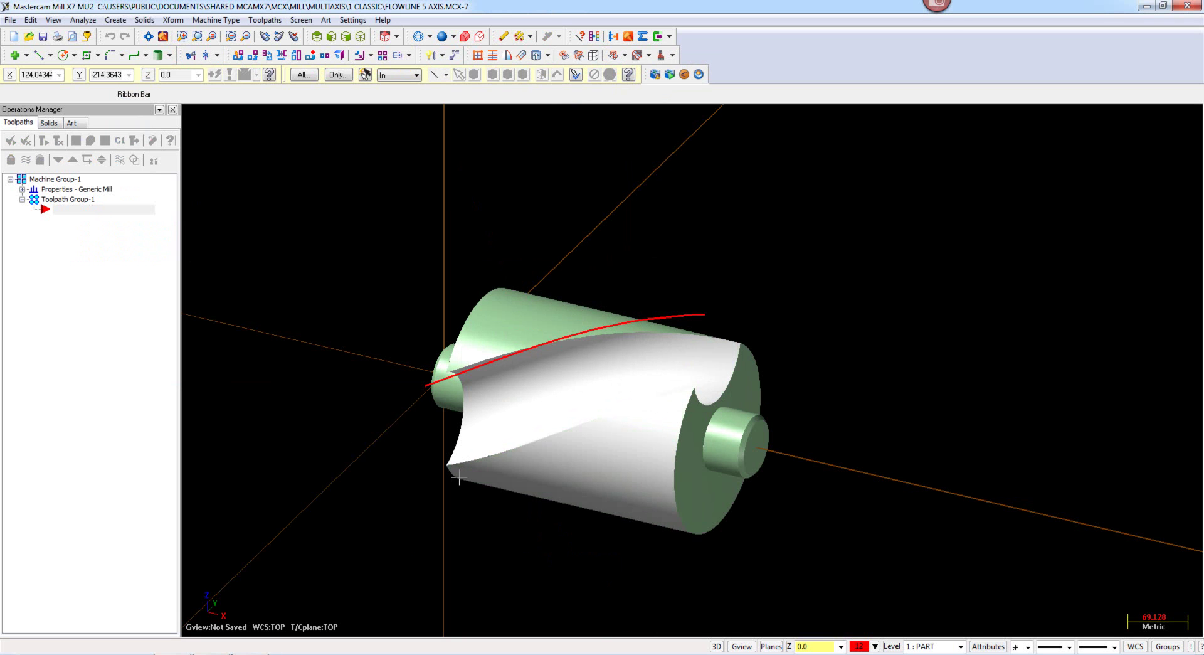
# Step: Create a new multiaxis toolpath with the NC name FLOWLINE 5 AXIS and choose the classic Flow type
pyautogui.moveTo(342, 438); pyautogui.dragTo(344, 473, button='middle')
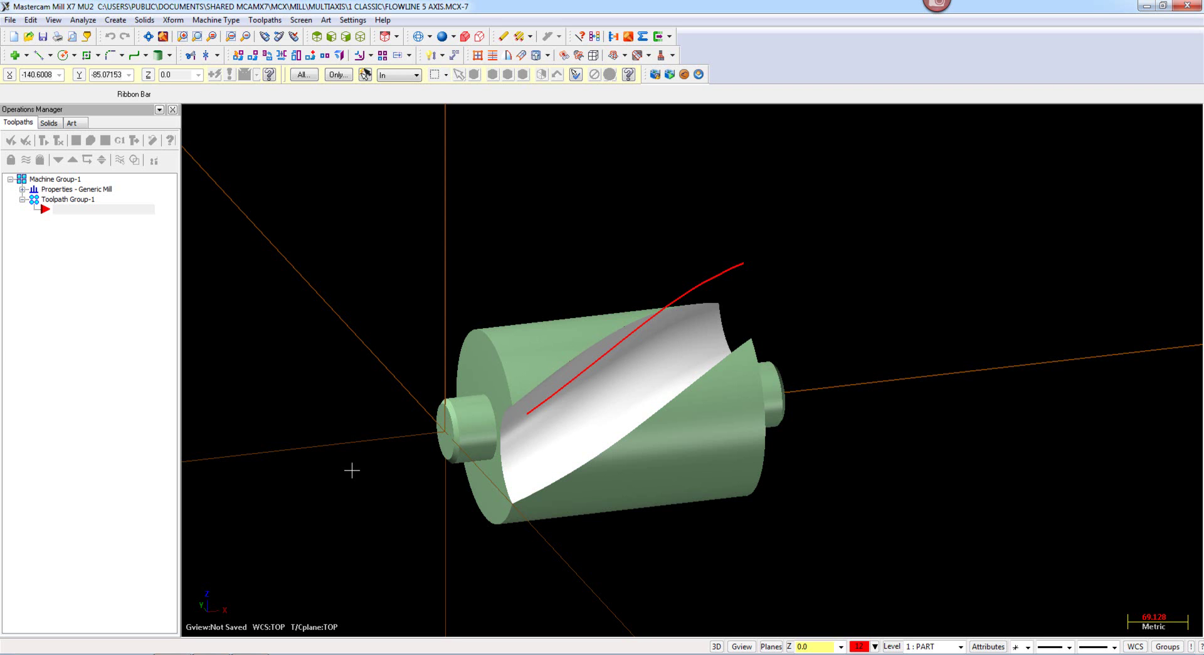
pyautogui.moveTo(334, 478)
pyautogui.mouseDown(button='middle')
pyautogui.moveTo(371, 457)
pyautogui.moveTo(349, 448)
pyautogui.mouseUp(button='middle')
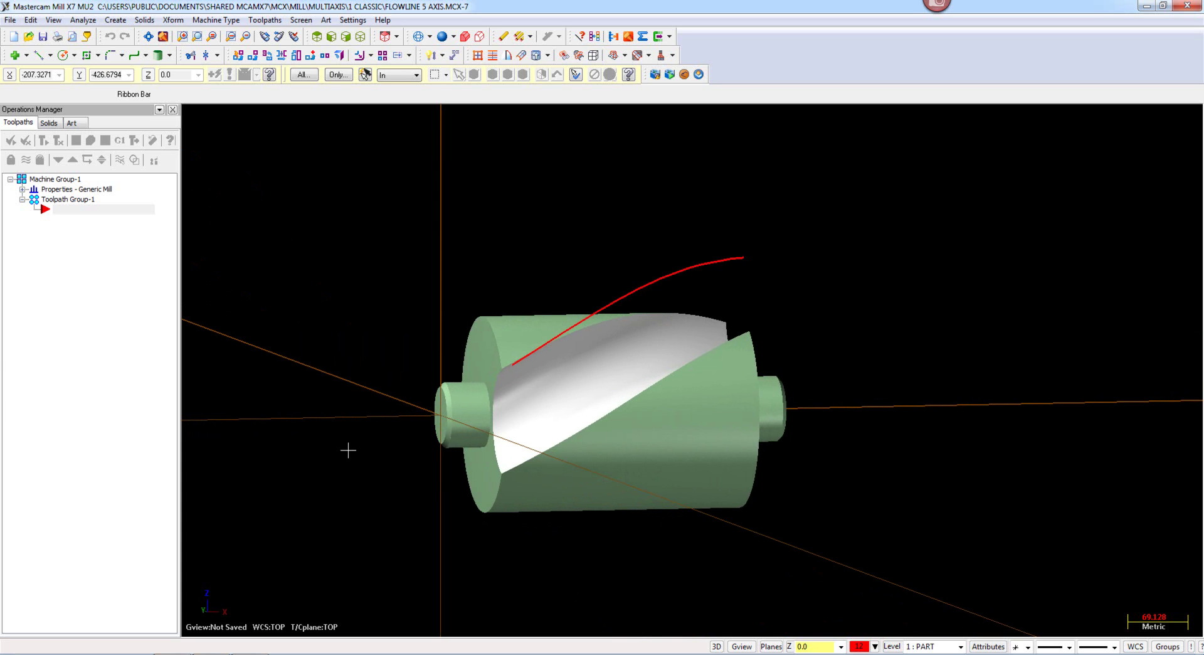
pyautogui.moveTo(424, 411)
pyautogui.mouseDown(button='middle')
pyautogui.moveTo(438, 405)
pyautogui.moveTo(433, 418)
pyautogui.mouseUp(button='middle')
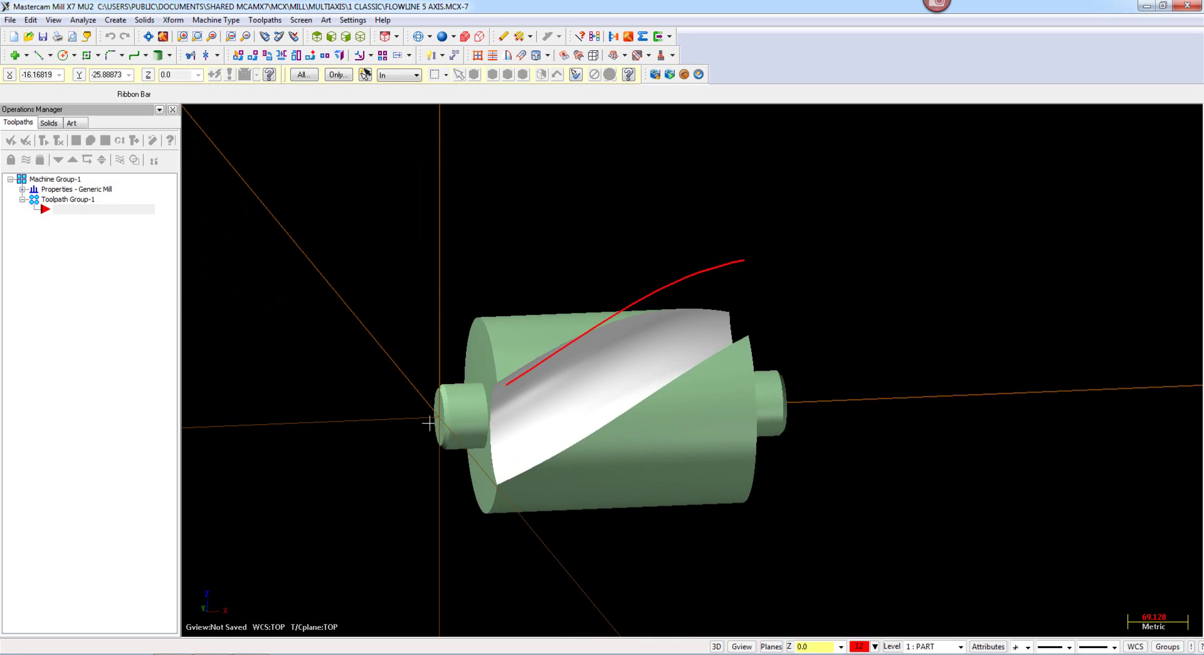
pyautogui.moveTo(429, 423); pyautogui.dragTo(427, 446, button='middle')
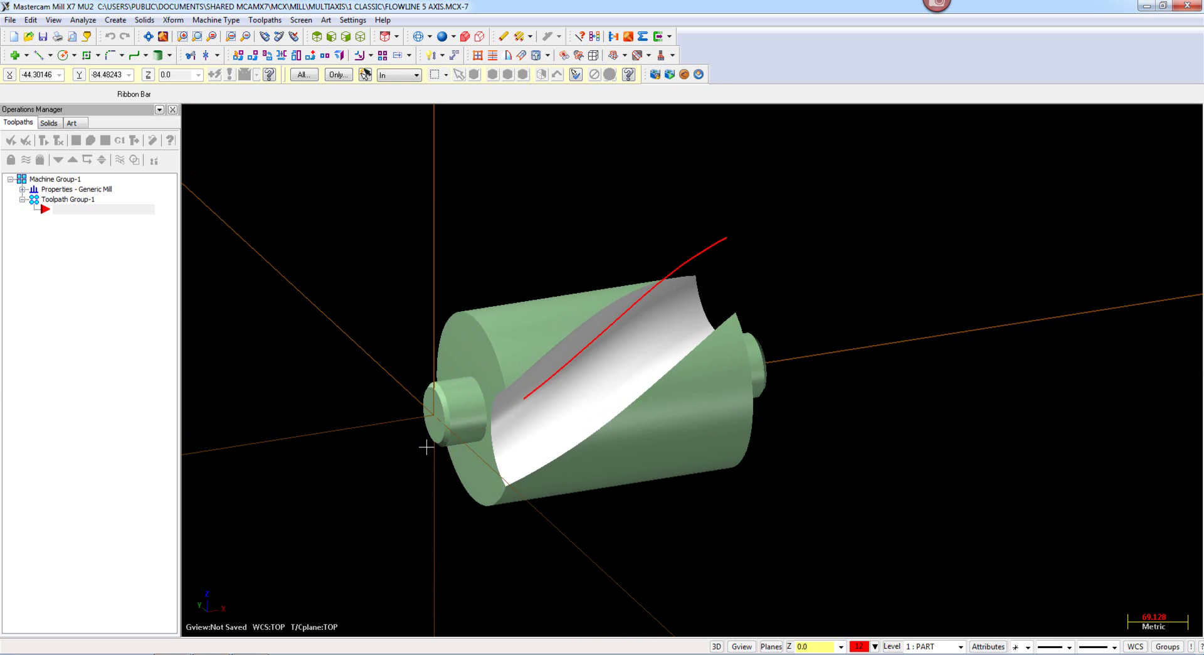
pyautogui.click(264, 21)
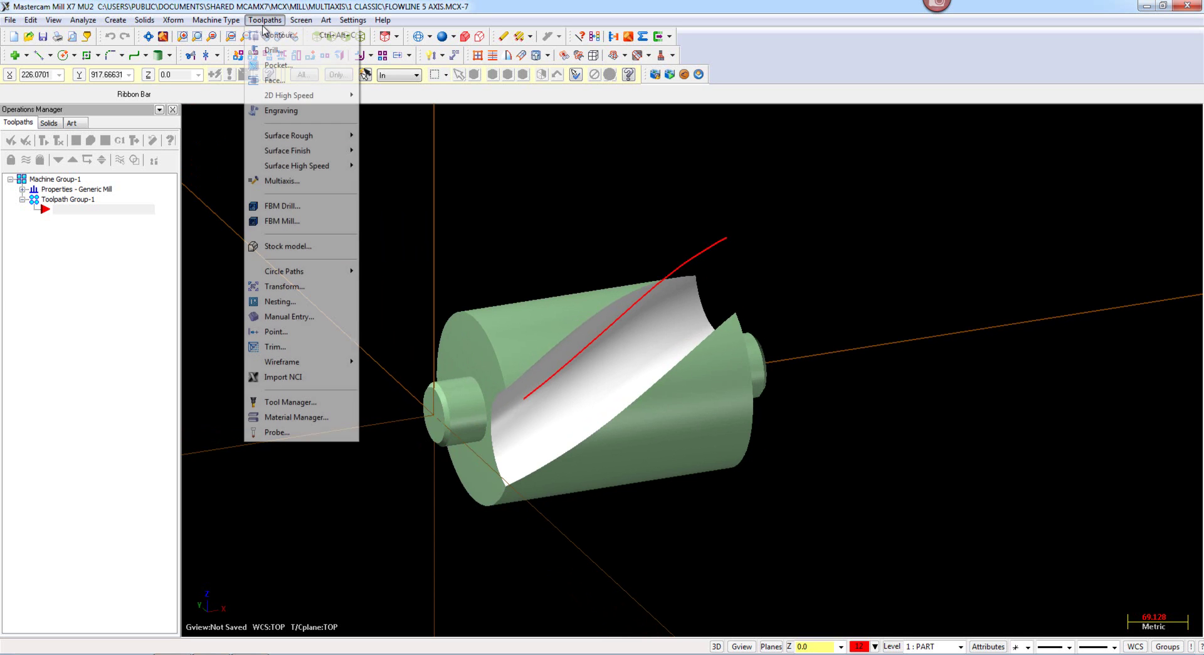
pyautogui.click(310, 186)
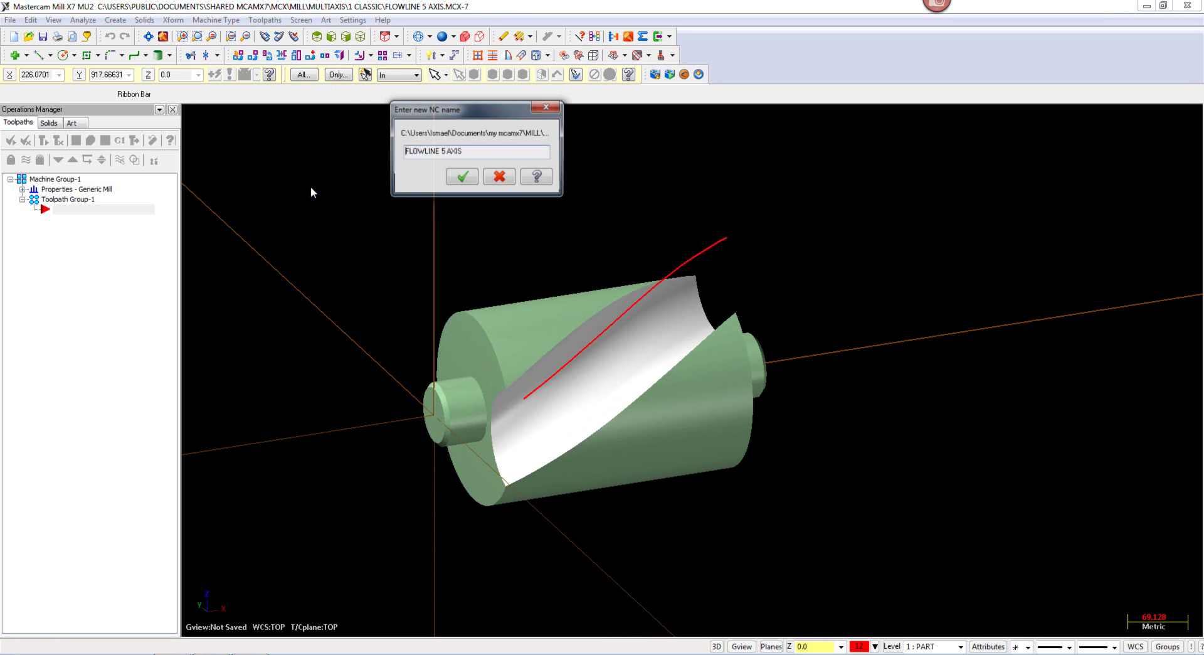
pyautogui.click(462, 178)
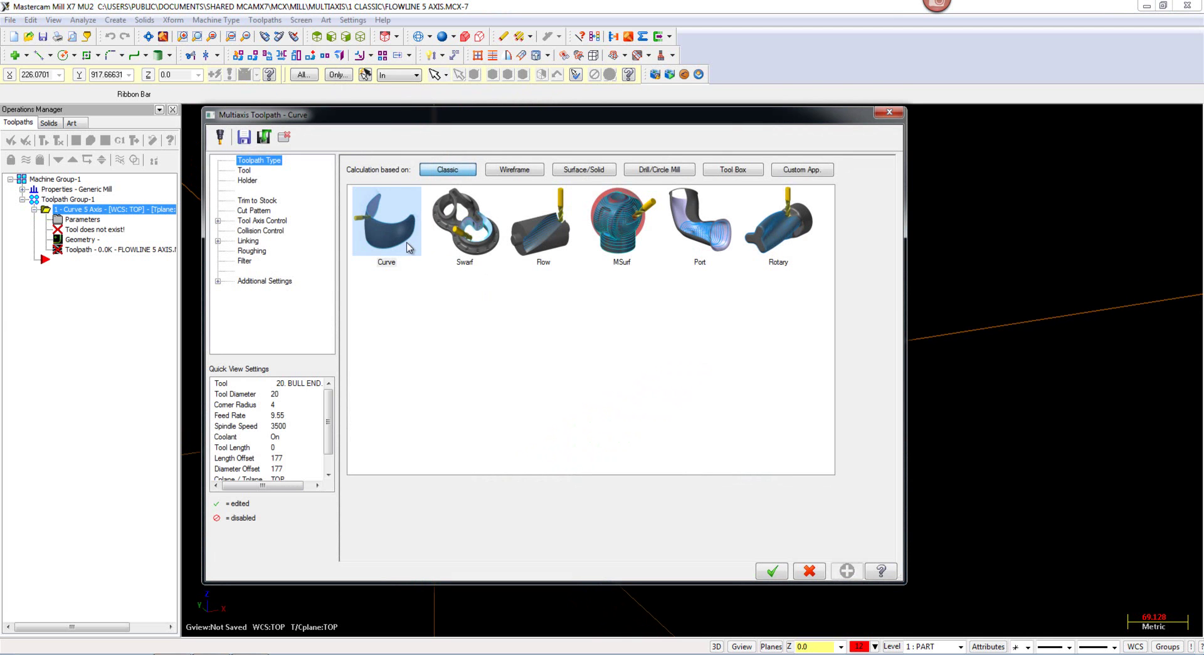
pyautogui.click(529, 261)
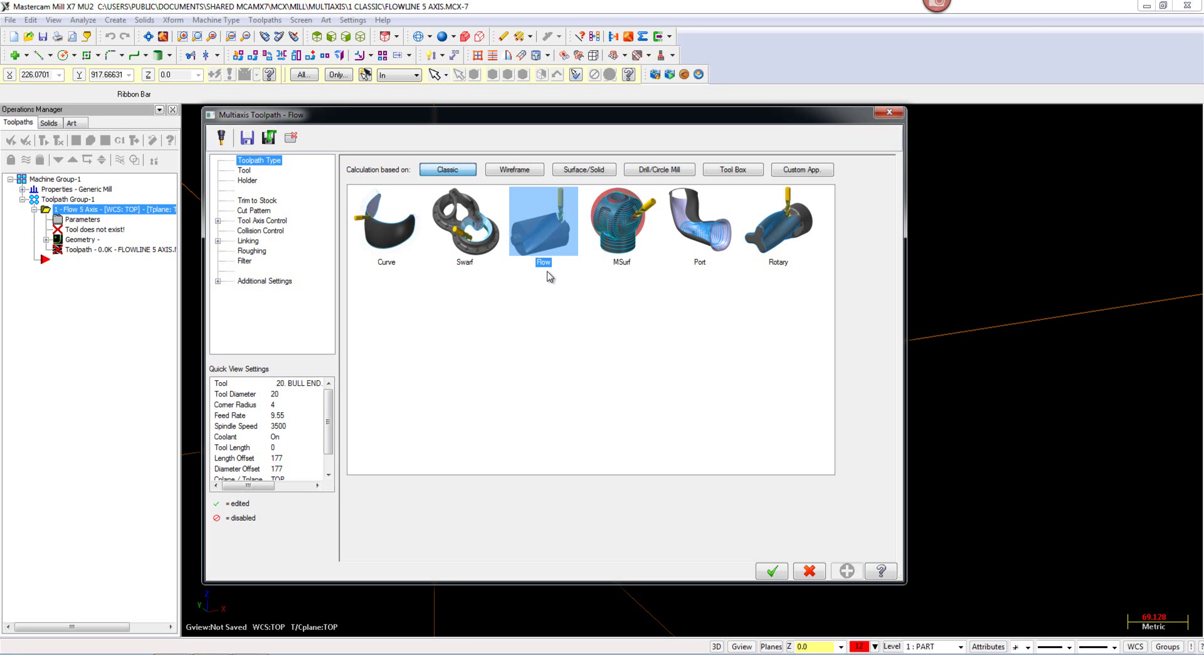
# Step: Delete the existing tool and choose the 10 mm ball endmill, number 244, from the Mill_mm library filtered to ball endmills
pyautogui.click(245, 171)
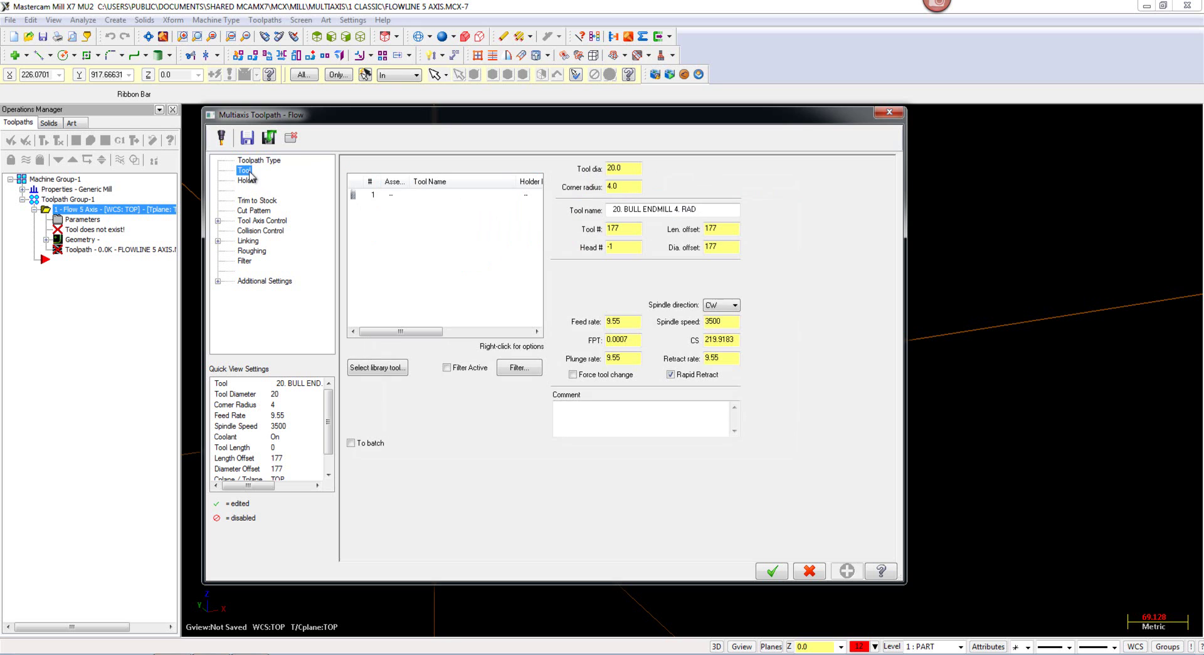
pyautogui.click(429, 198)
pyautogui.press('Delete')
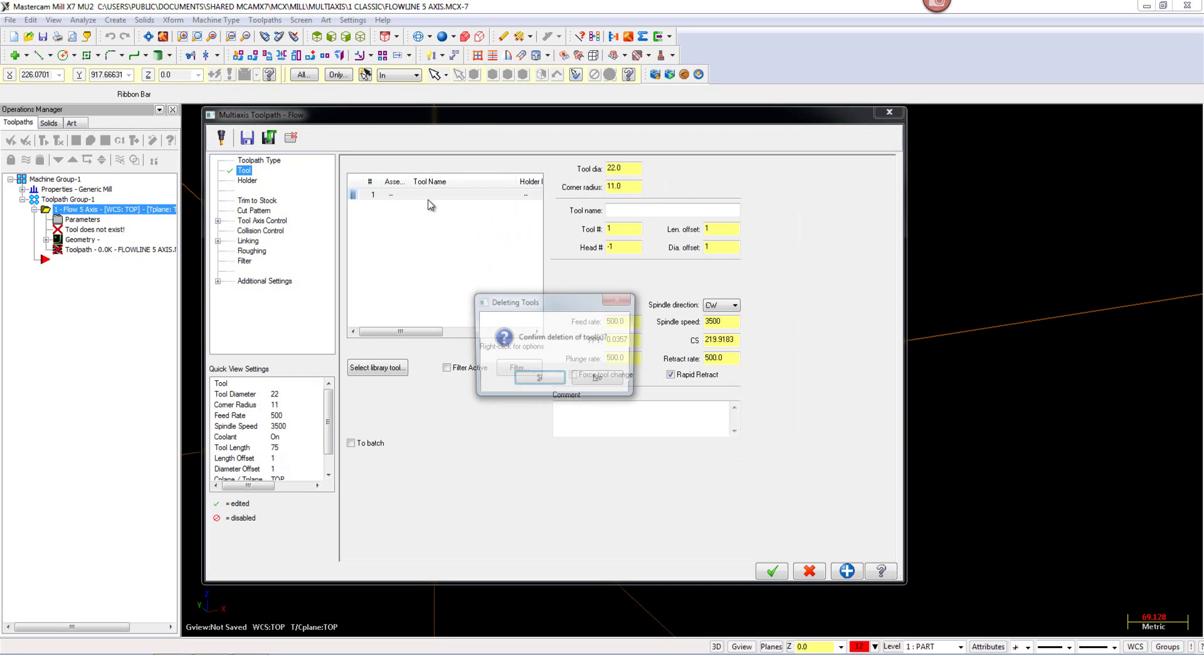
pyautogui.click(523, 382)
pyautogui.click(401, 370)
pyautogui.click(634, 138)
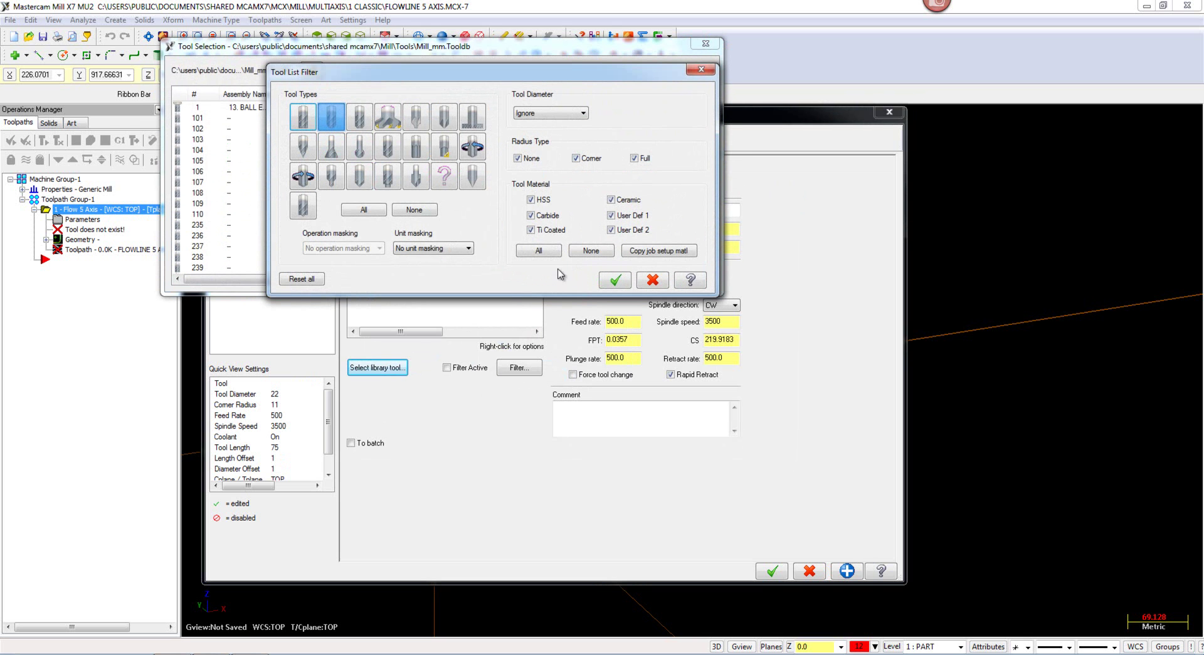
pyautogui.click(603, 279)
pyautogui.moveTo(585, 196); pyautogui.dragTo(591, 256)
pyautogui.click(356, 214)
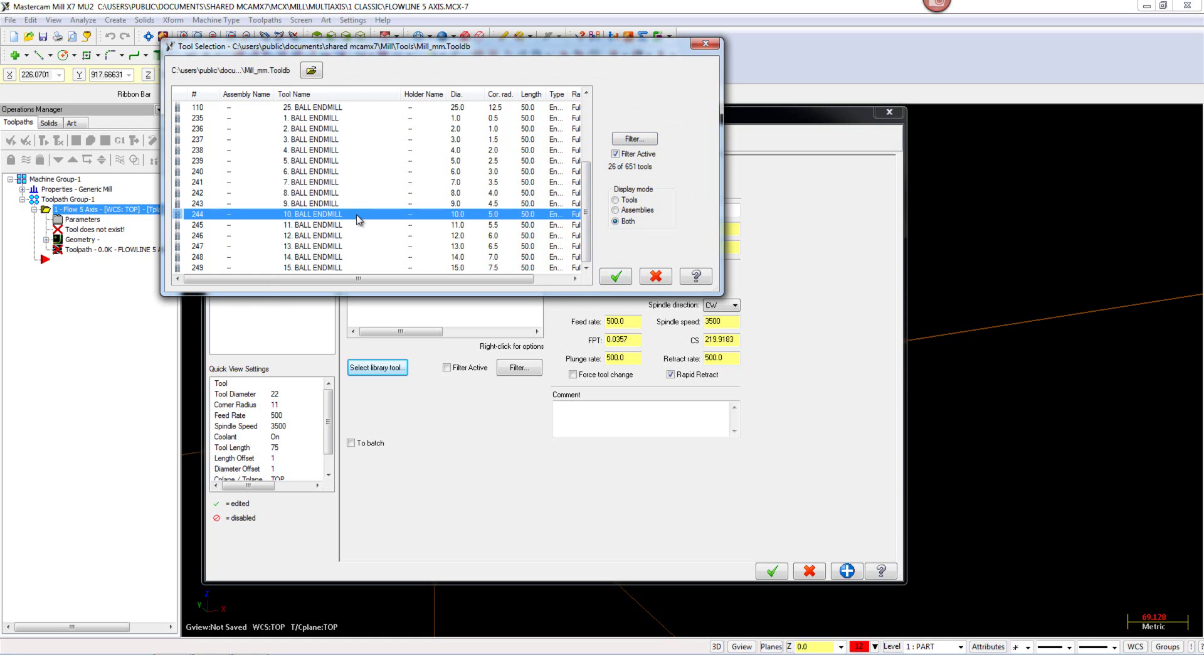
pyautogui.click(613, 277)
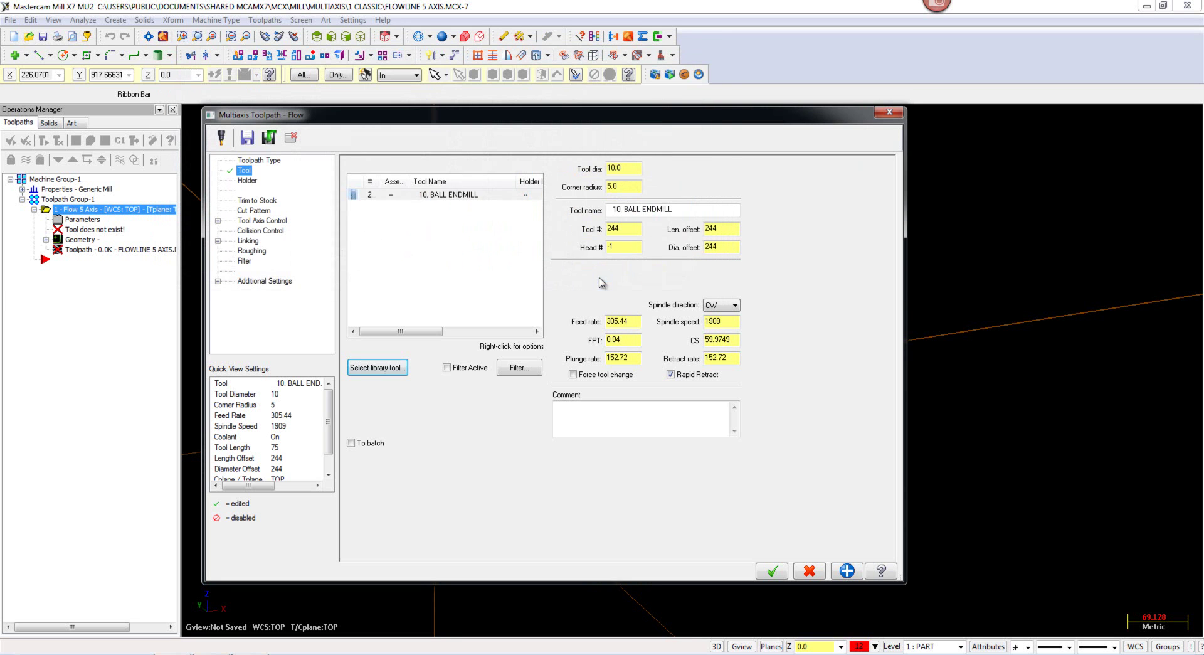
# Step: In the cut pattern settings, choose the helical groove surface as the tool pattern surface
pyautogui.click(257, 210)
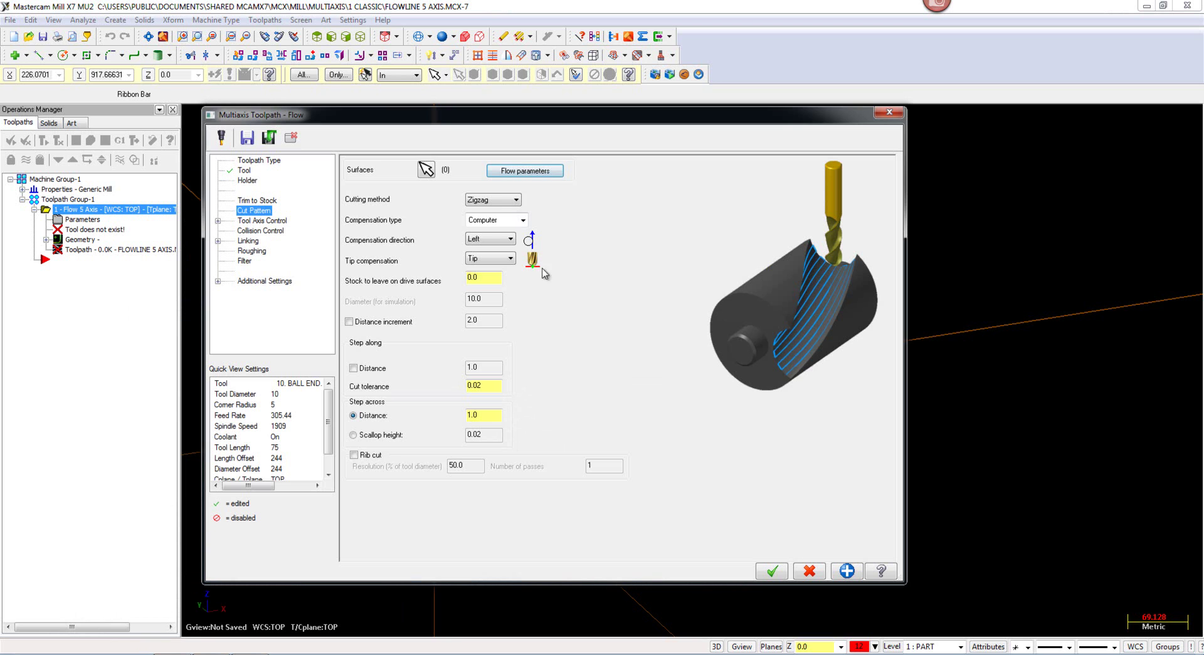
pyautogui.click(426, 170)
pyautogui.click(624, 355)
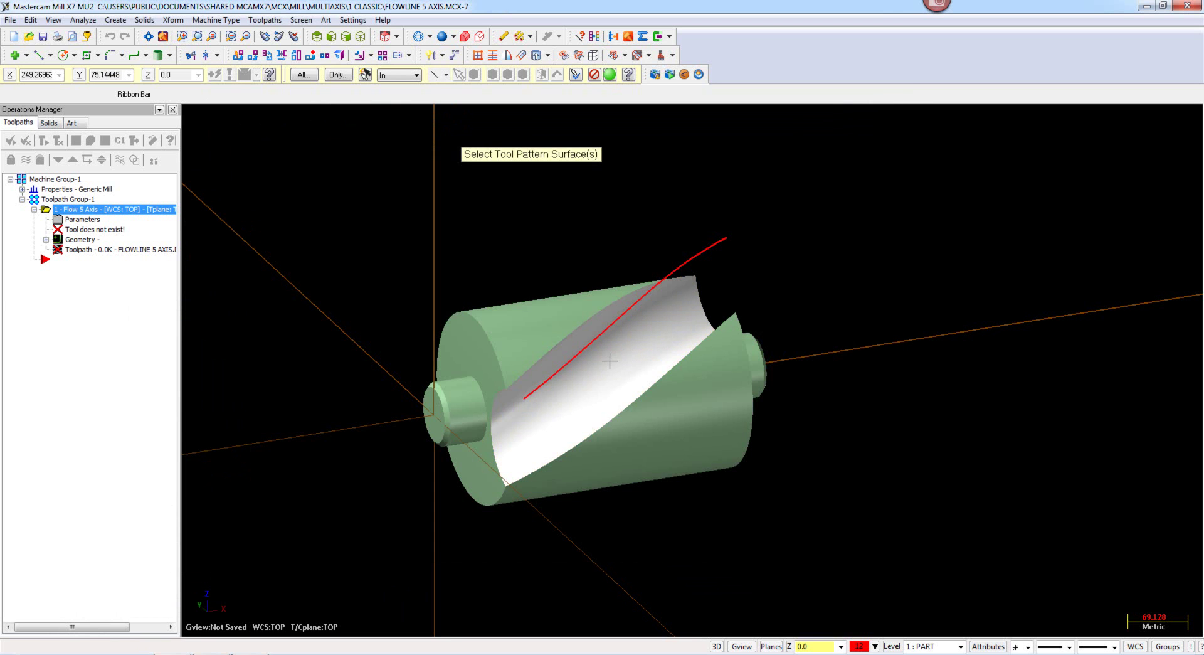
pyautogui.click(625, 359)
pyautogui.moveTo(609, 359); pyautogui.dragTo(562, 354, button='middle')
pyautogui.press('Return')
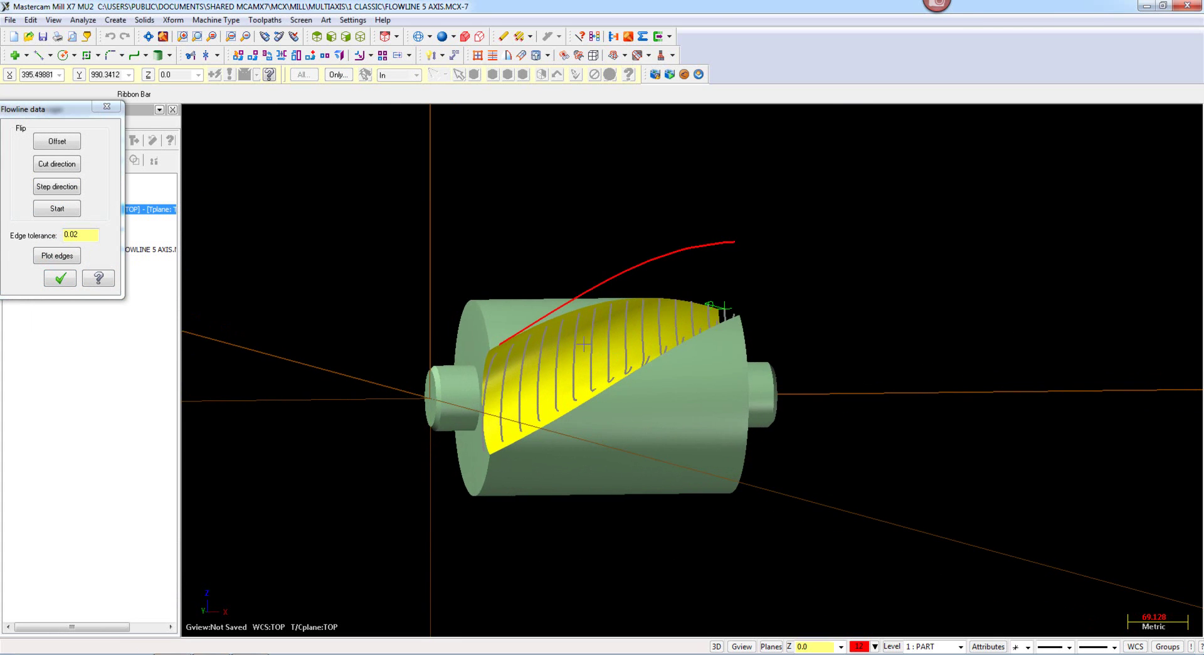
# Step: Flip the flowline cut direction so the passes run lengthwise along the helical groove, and accept the flowline data
pyautogui.moveTo(86, 109); pyautogui.dragTo(344, 185)
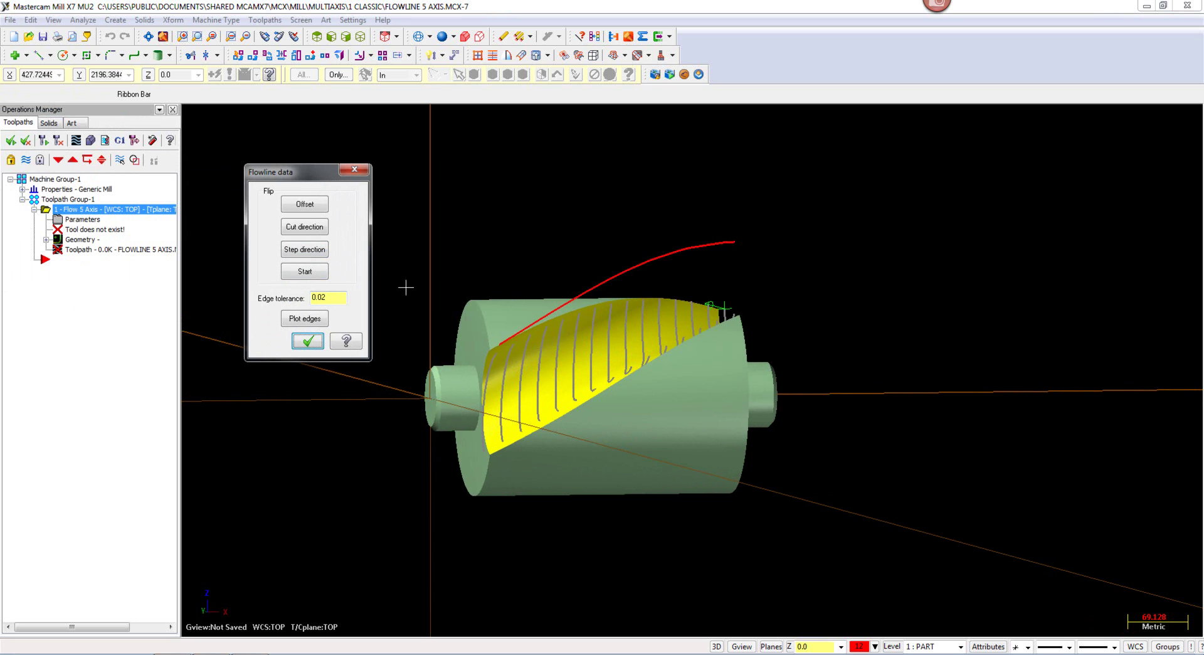
pyautogui.click(314, 234)
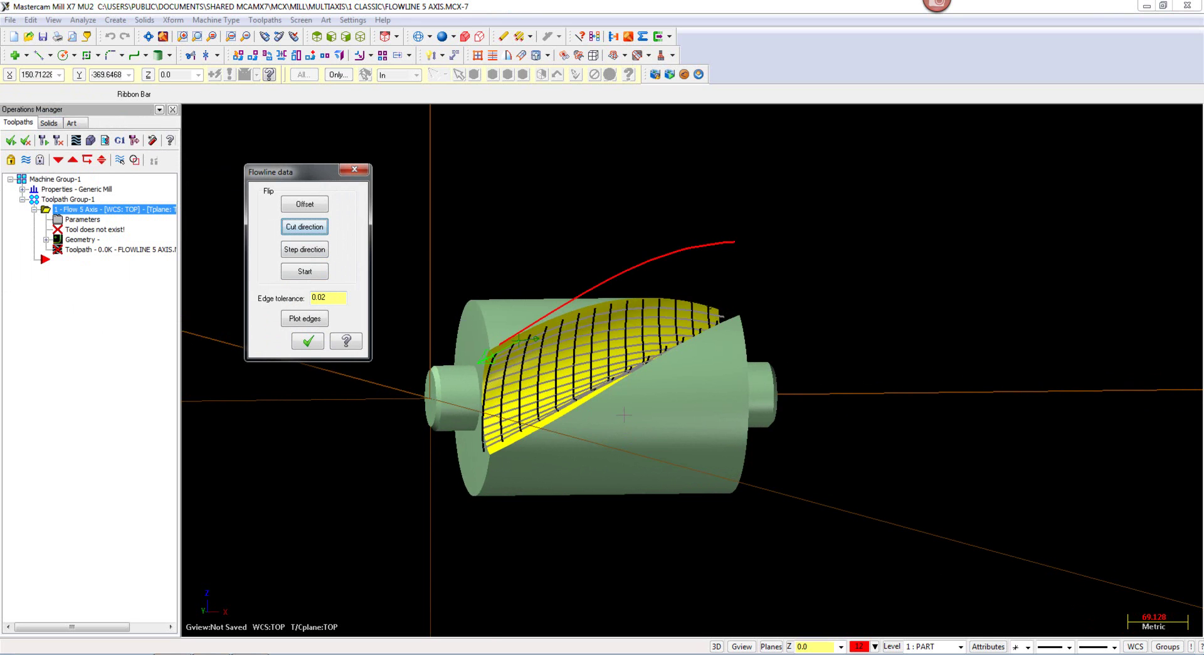
pyautogui.scroll(-2, 620, 378)
pyautogui.rightClick(580, 283)
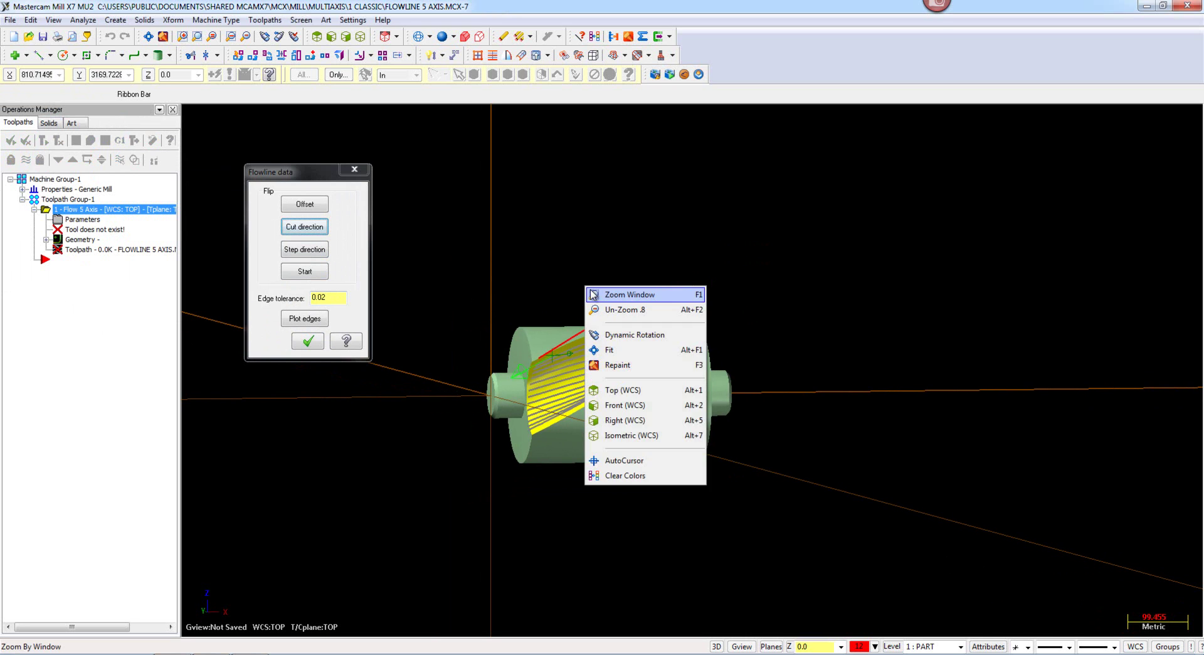
pyautogui.click(612, 287)
pyautogui.click(493, 306)
pyautogui.click(586, 377)
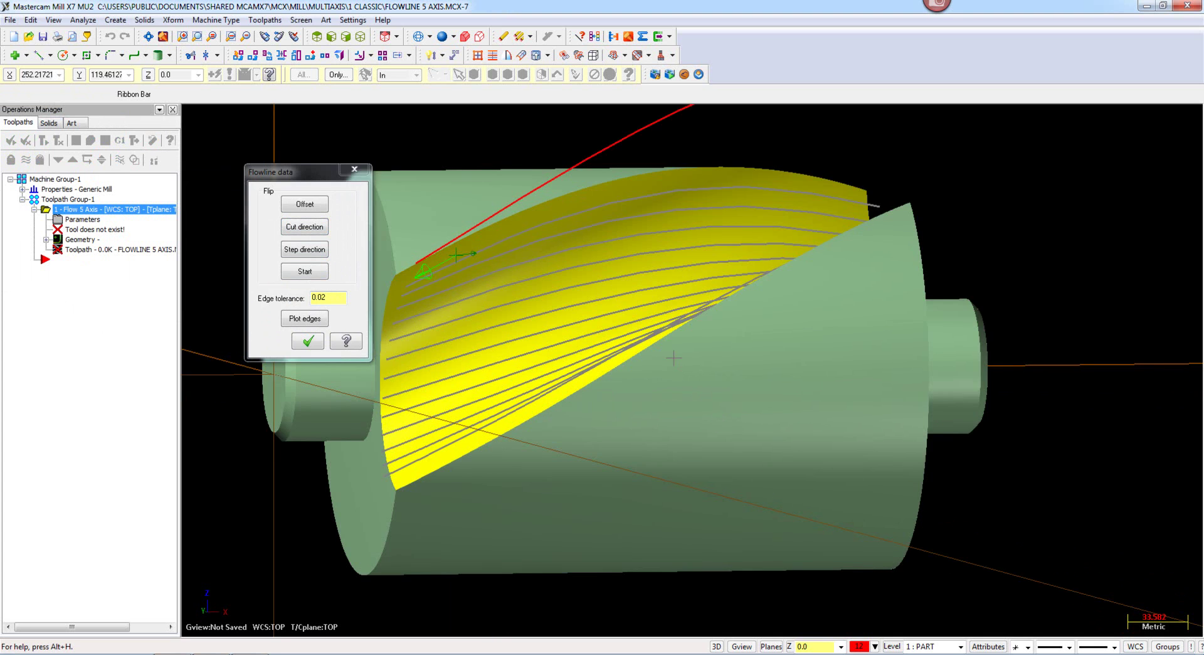
pyautogui.scroll(3, 684, 395)
pyautogui.moveTo(684, 396); pyautogui.dragTo(642, 383, button='middle')
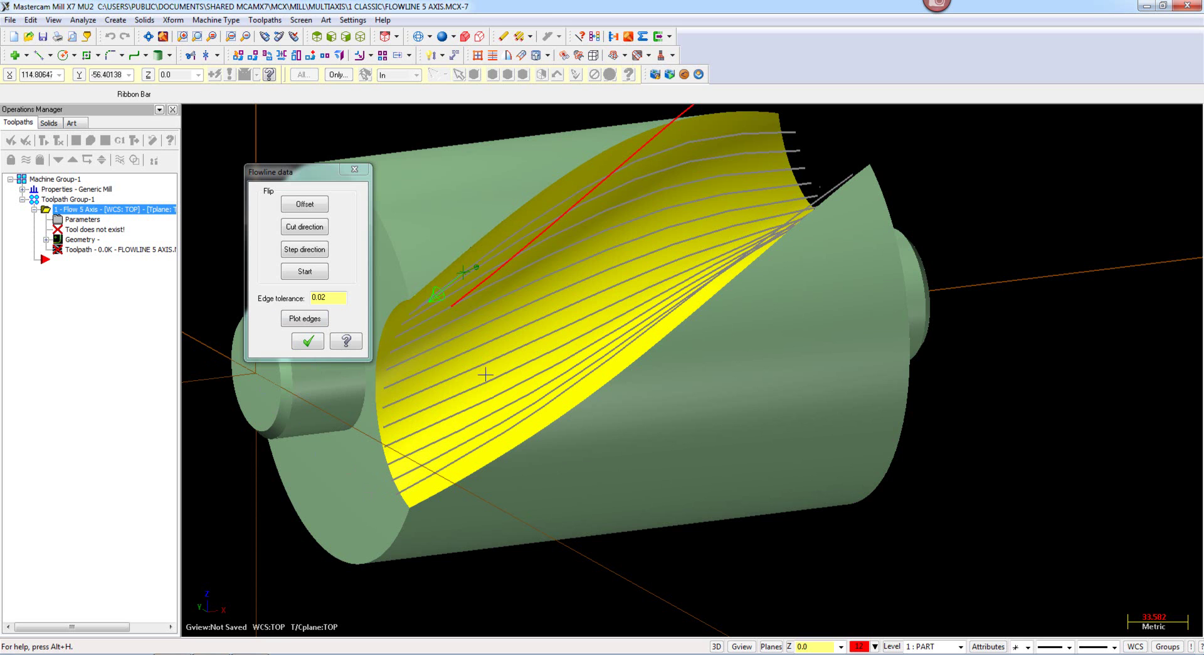
pyautogui.click(319, 343)
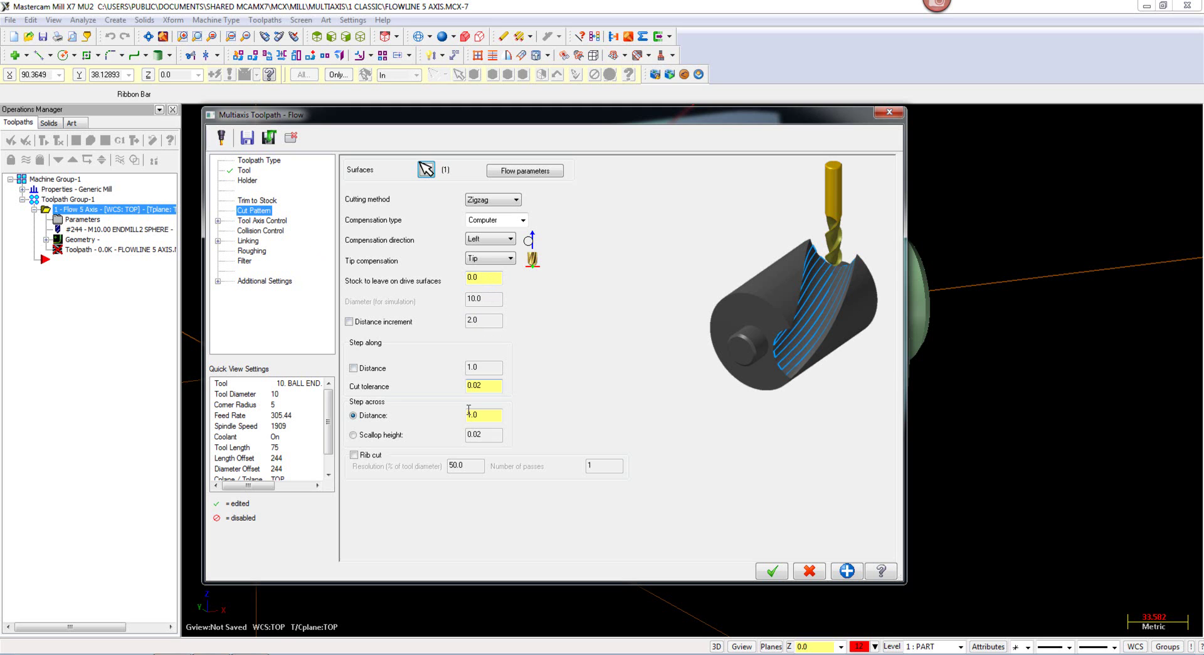
# Step: Set the tool axis control to Chain, using the red curve above the groove with the Entire chain per surface option
pyautogui.click(269, 222)
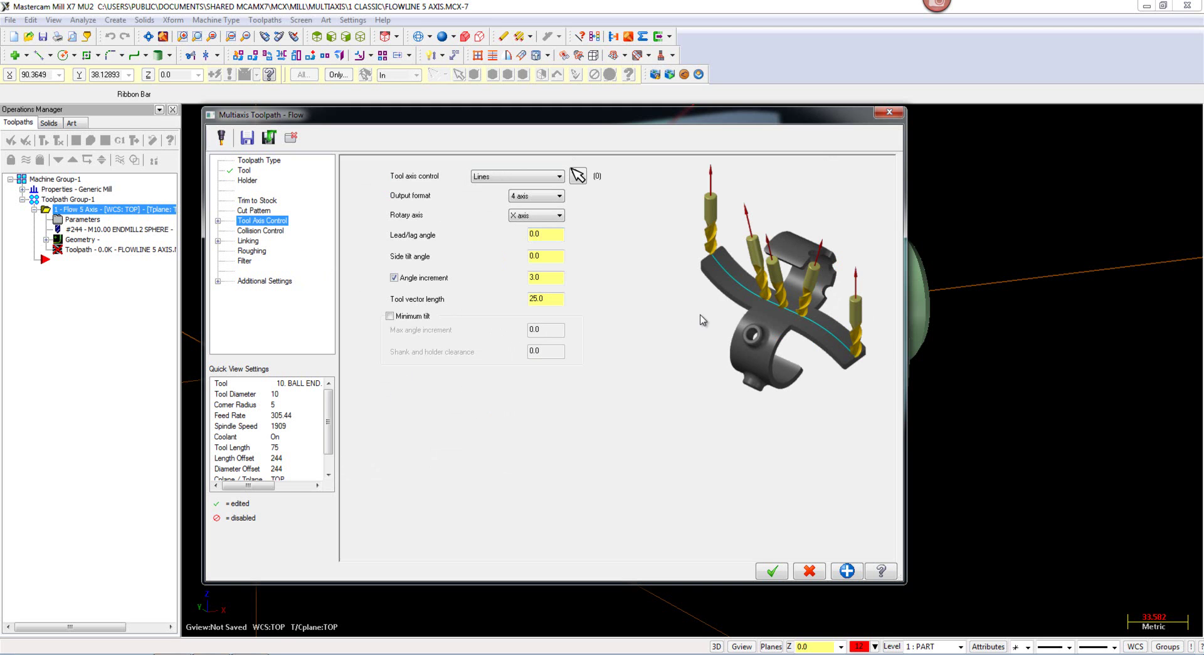
pyautogui.click(492, 178)
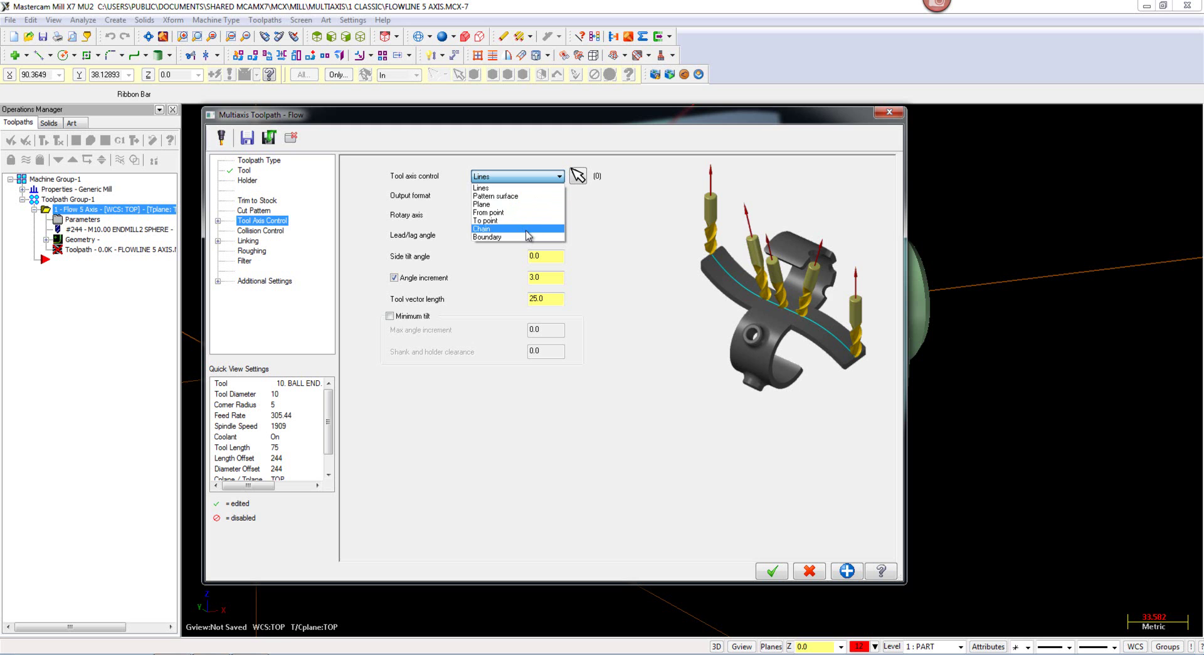
pyautogui.click(526, 230)
pyautogui.click(578, 176)
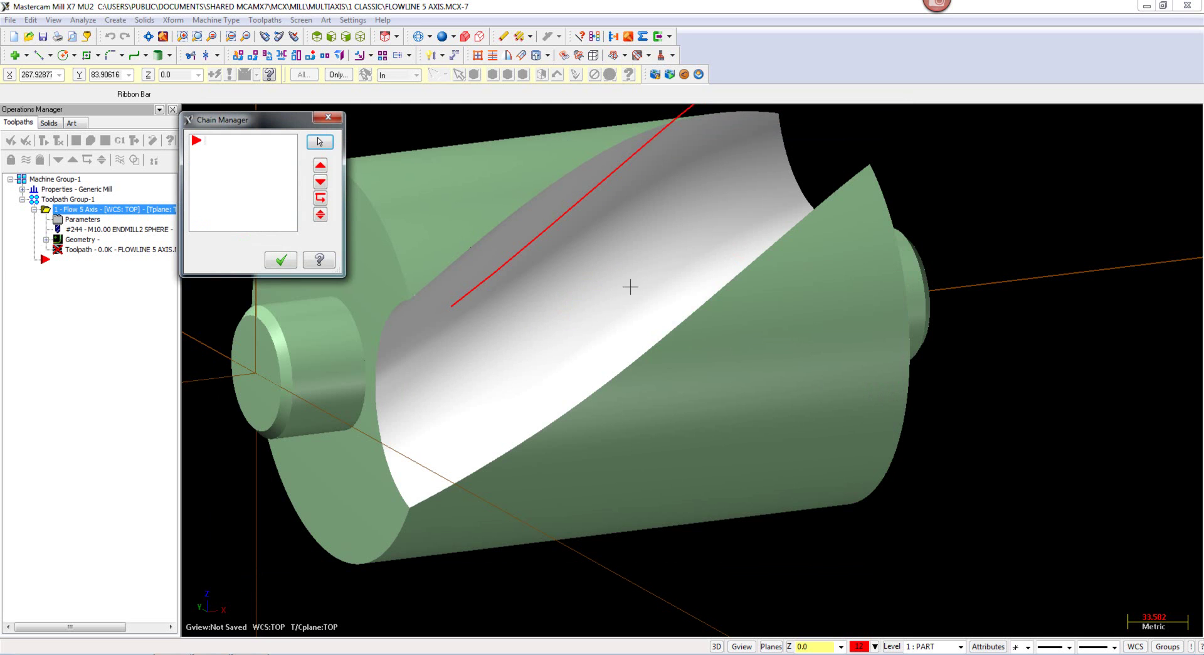
pyautogui.rightClick(269, 190)
pyautogui.click(279, 197)
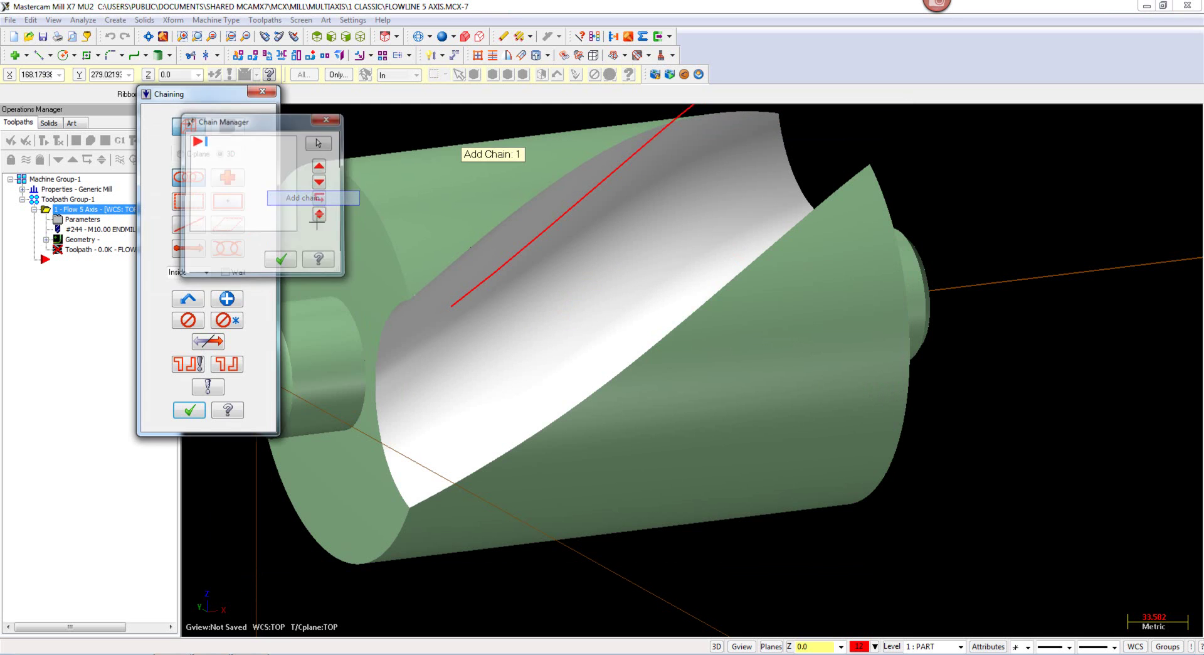
pyautogui.moveTo(627, 314); pyautogui.dragTo(746, 290, button='middle')
pyautogui.click(458, 282)
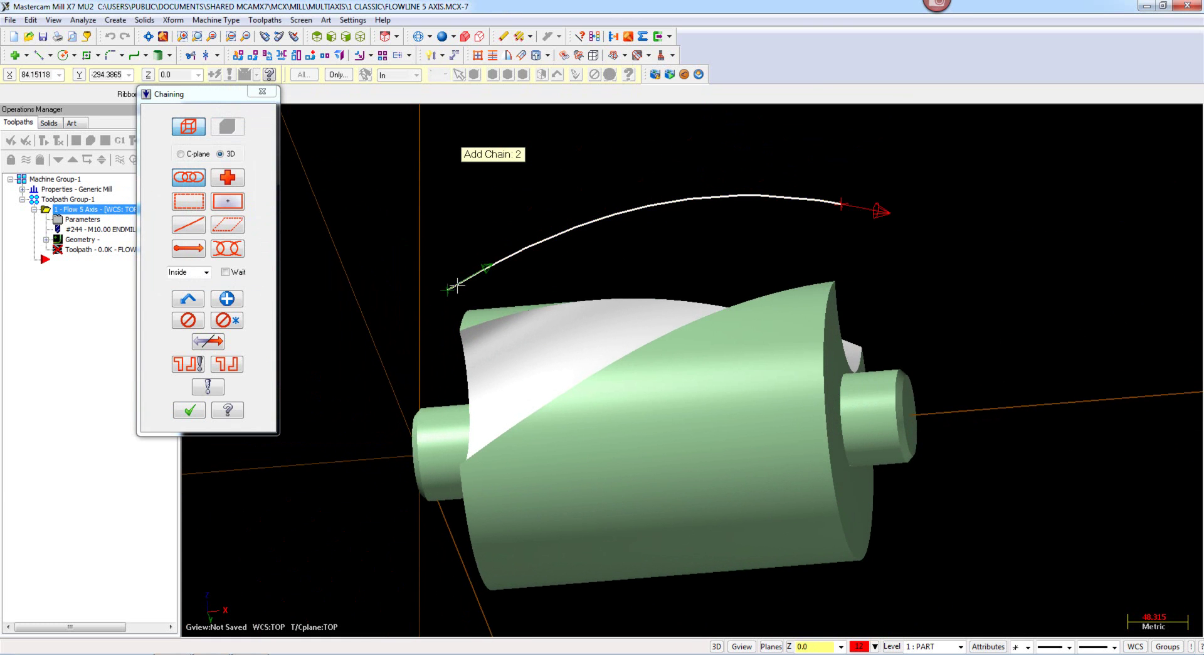
pyautogui.click(190, 411)
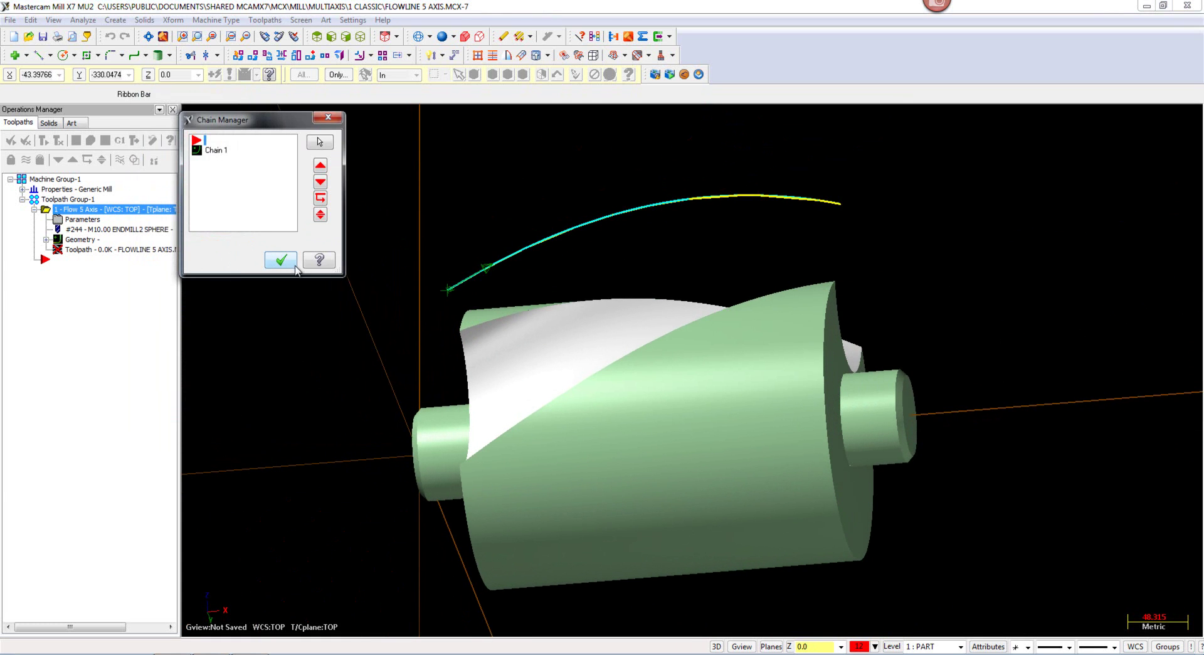
pyautogui.click(293, 262)
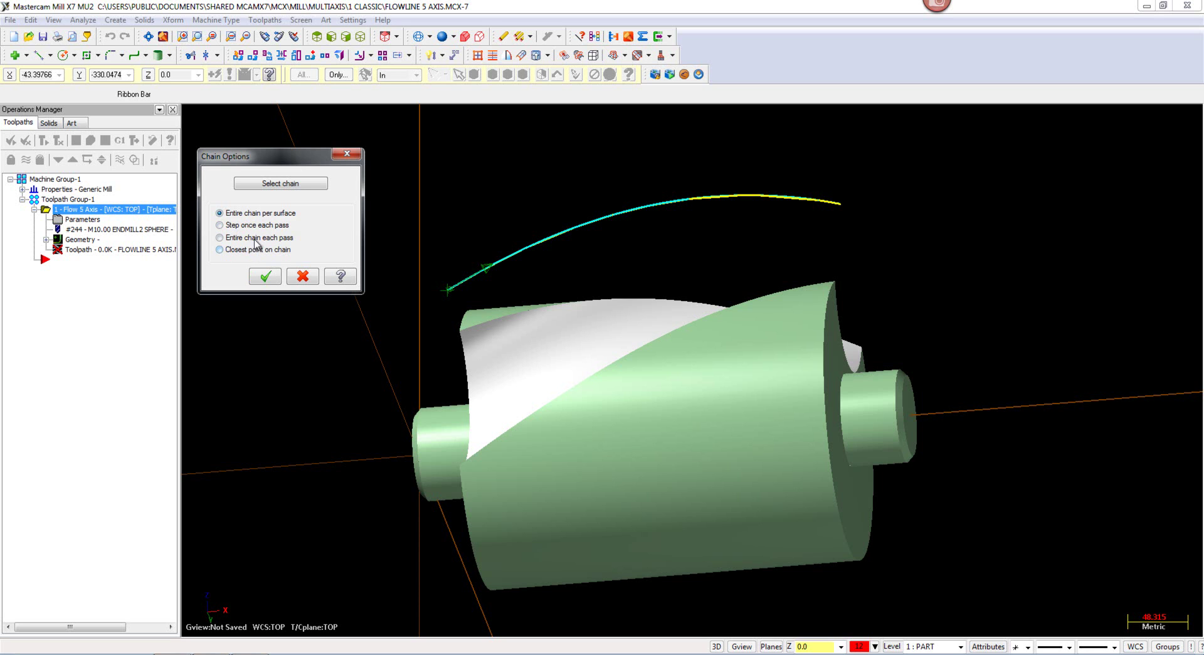
pyautogui.click(266, 276)
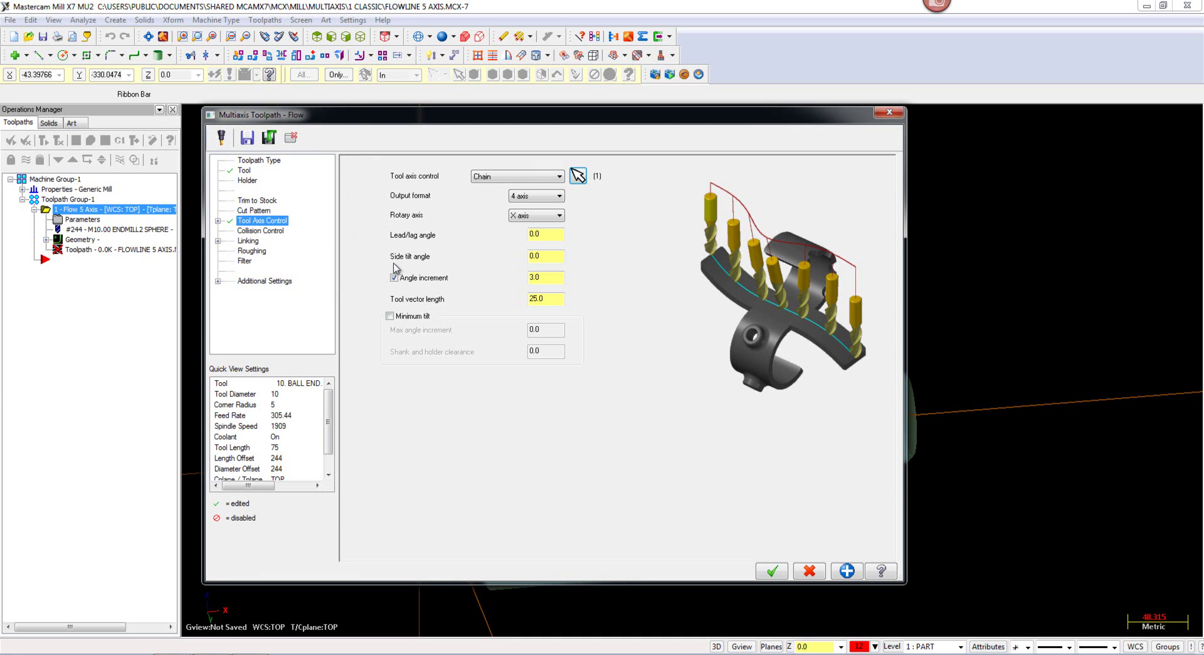
# Step: Set the tool vector length to 10
pyautogui.click(554, 298)
pyautogui.doubleClick(555, 298)
pyautogui.write('10')
pyautogui.press('Return')
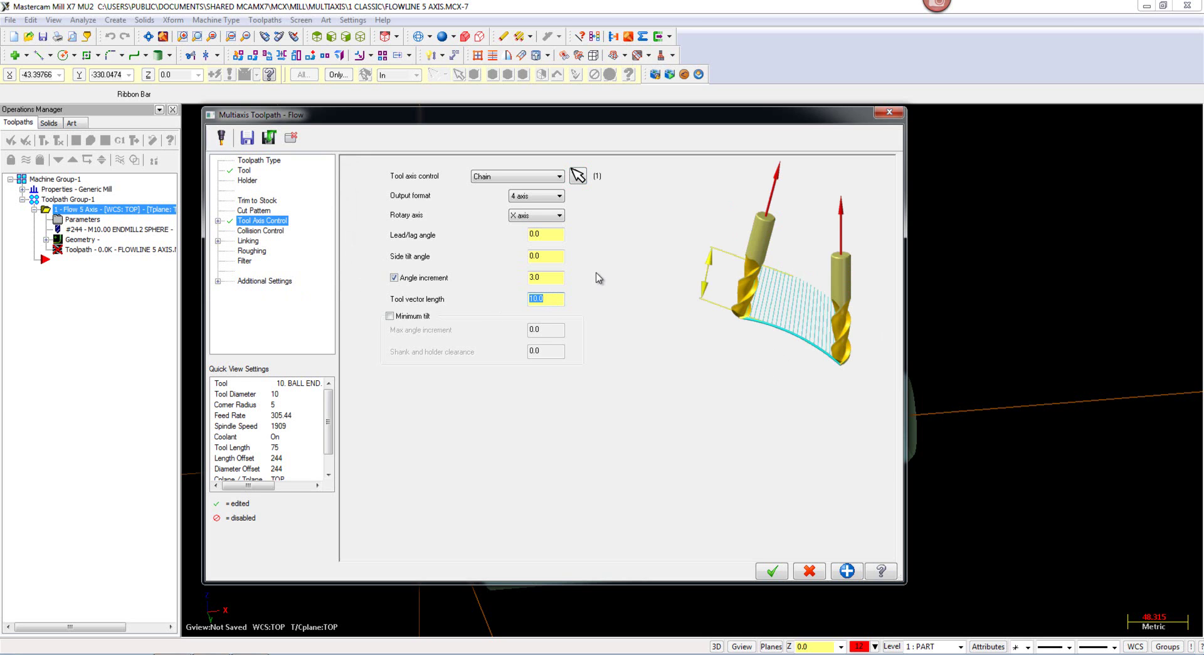
pyautogui.click(558, 296)
# Step: Review the collision control and linking settings, and generate the Flow toolpath, acknowledging any warning
pyautogui.click(266, 232)
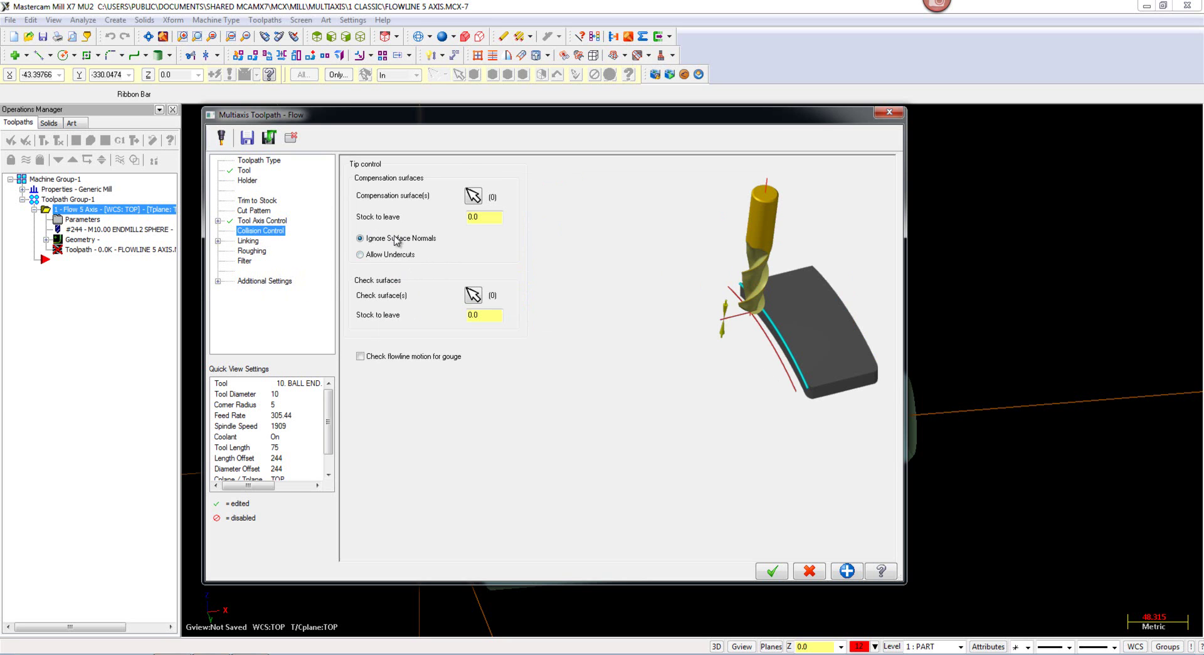
pyautogui.click(248, 242)
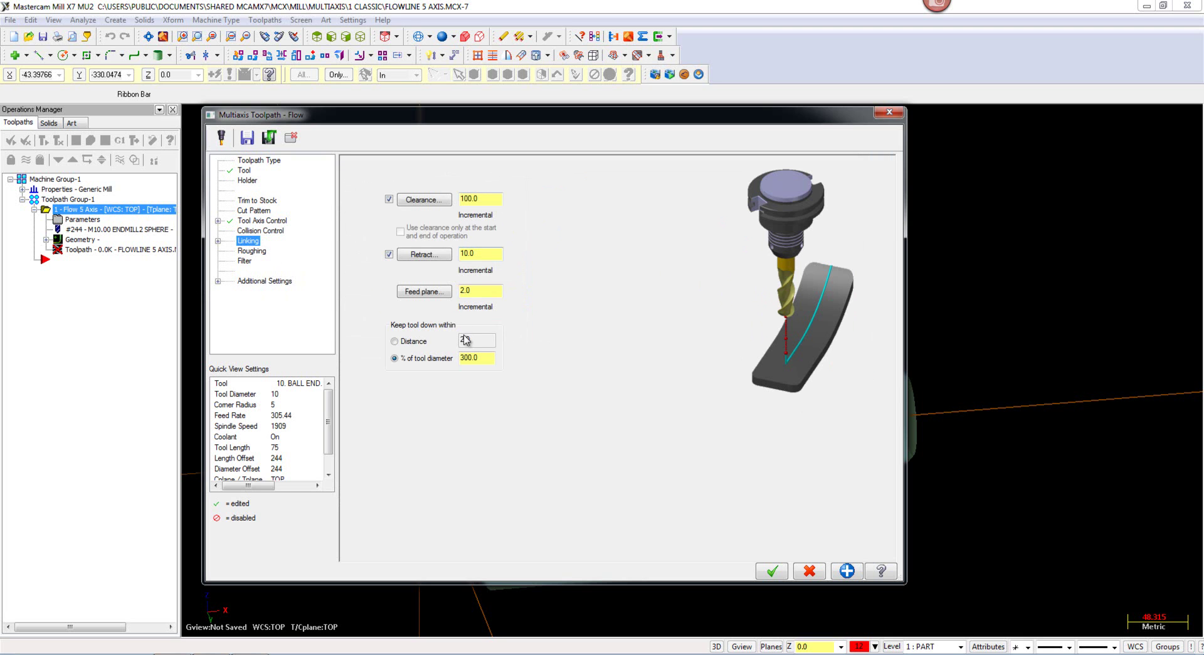
pyautogui.moveTo(491, 198)
pyautogui.moveTo(493, 254)
pyautogui.click(488, 289)
pyautogui.click(760, 572)
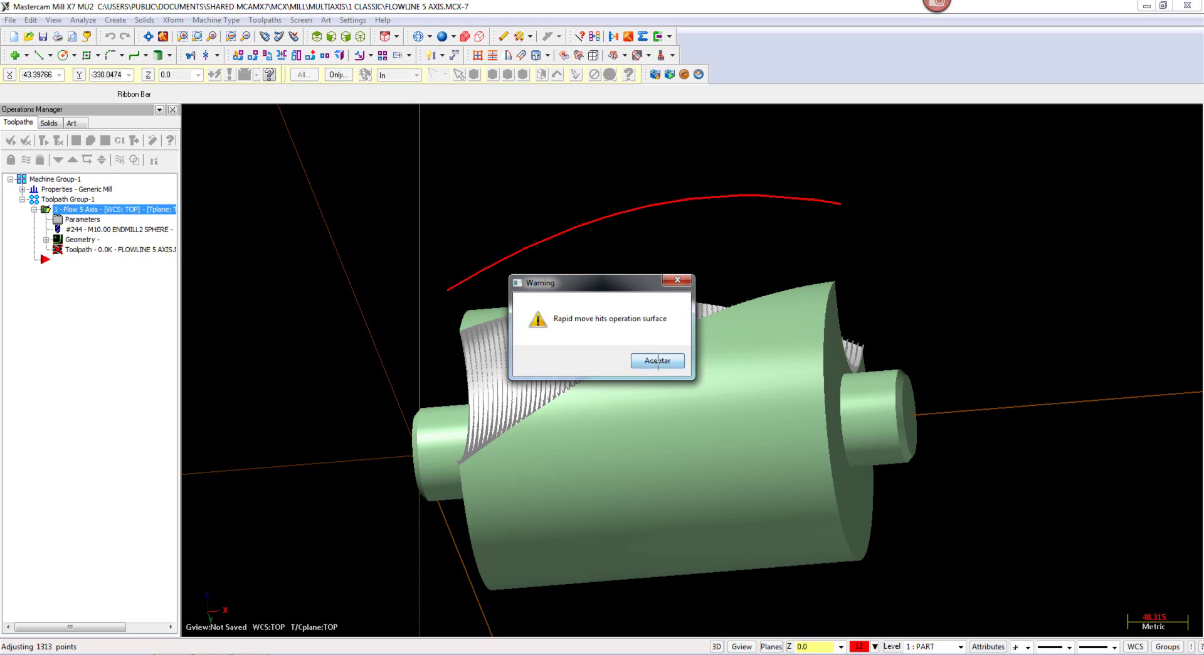
pyautogui.click(657, 361)
# Step: Backplot the Flow toolpath to check its motion over the groove, and close the backplot
pyautogui.moveTo(570, 288); pyautogui.dragTo(509, 334, button='middle')
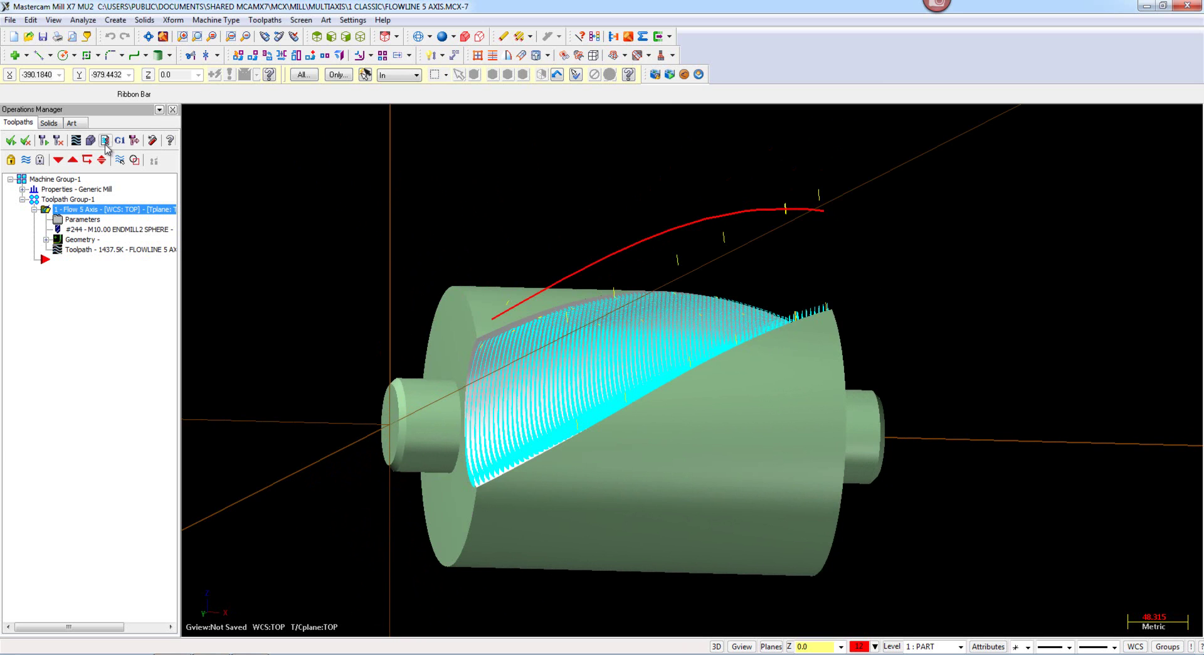
pyautogui.click(76, 140)
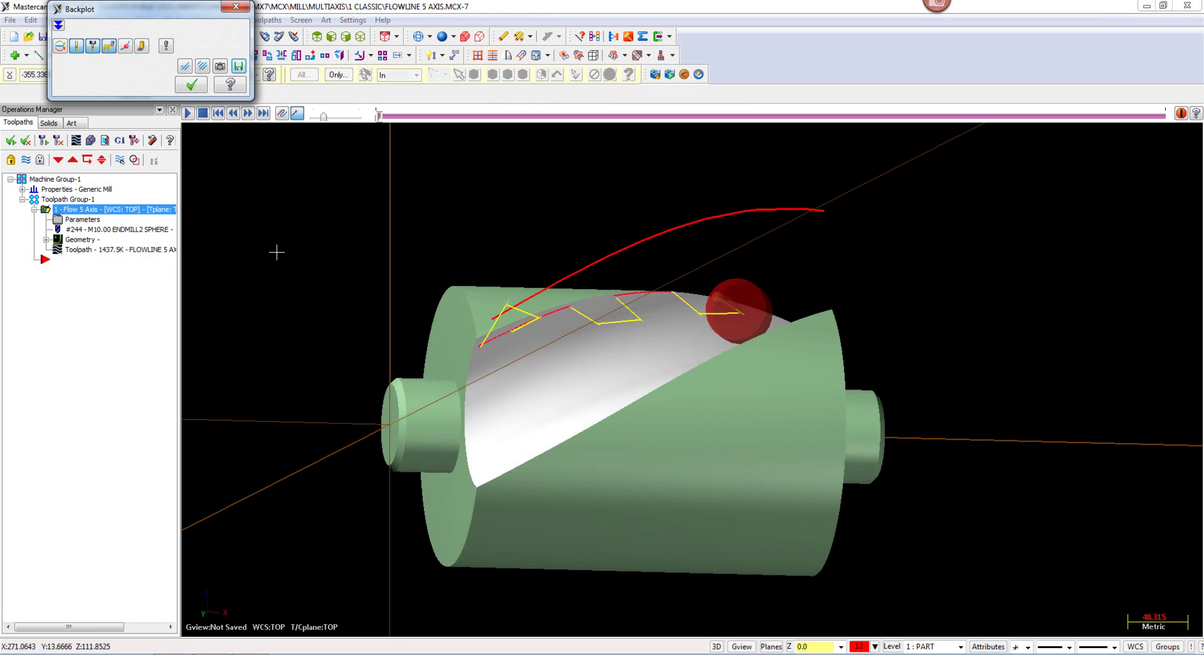
pyautogui.click(191, 84)
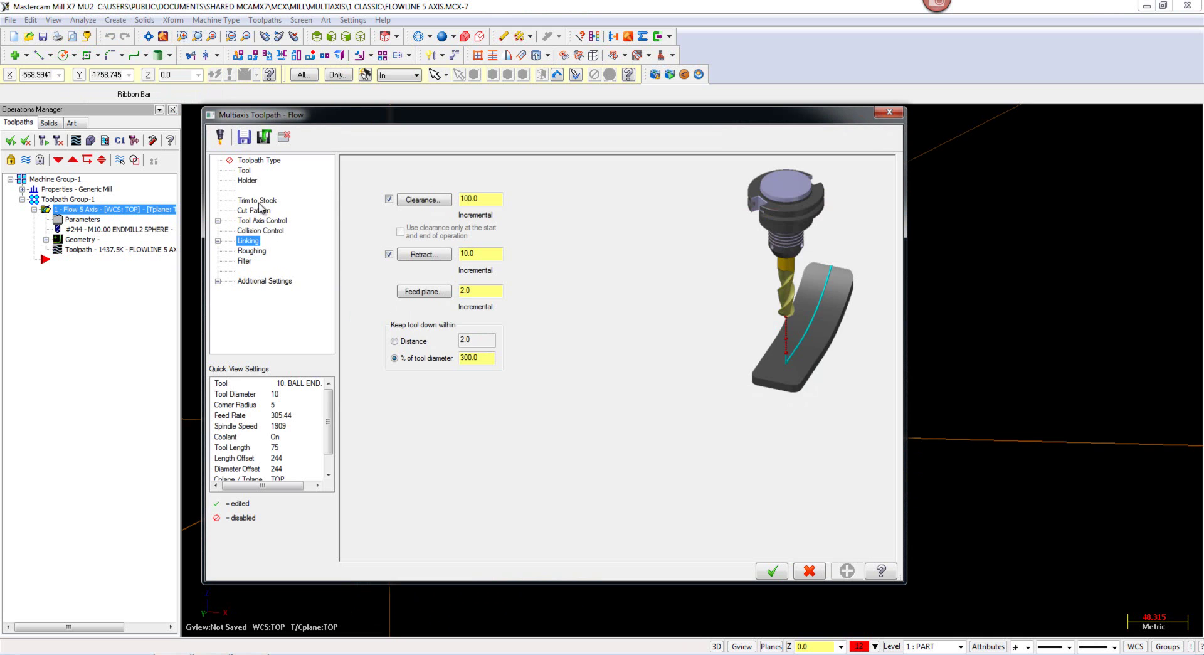
# Step: Reopen the Flow toolpath's parameters and review the cut pattern's cutting method, cut tolerance and step across distance
pyautogui.click(258, 201)
pyautogui.click(260, 212)
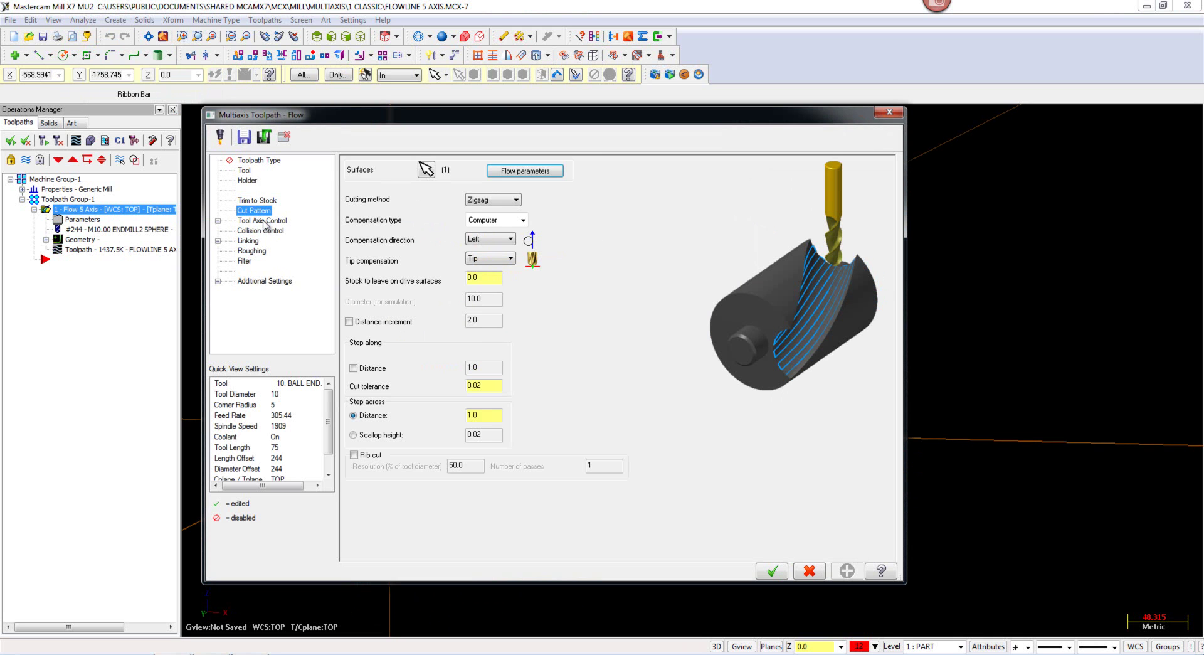
pyautogui.click(504, 201)
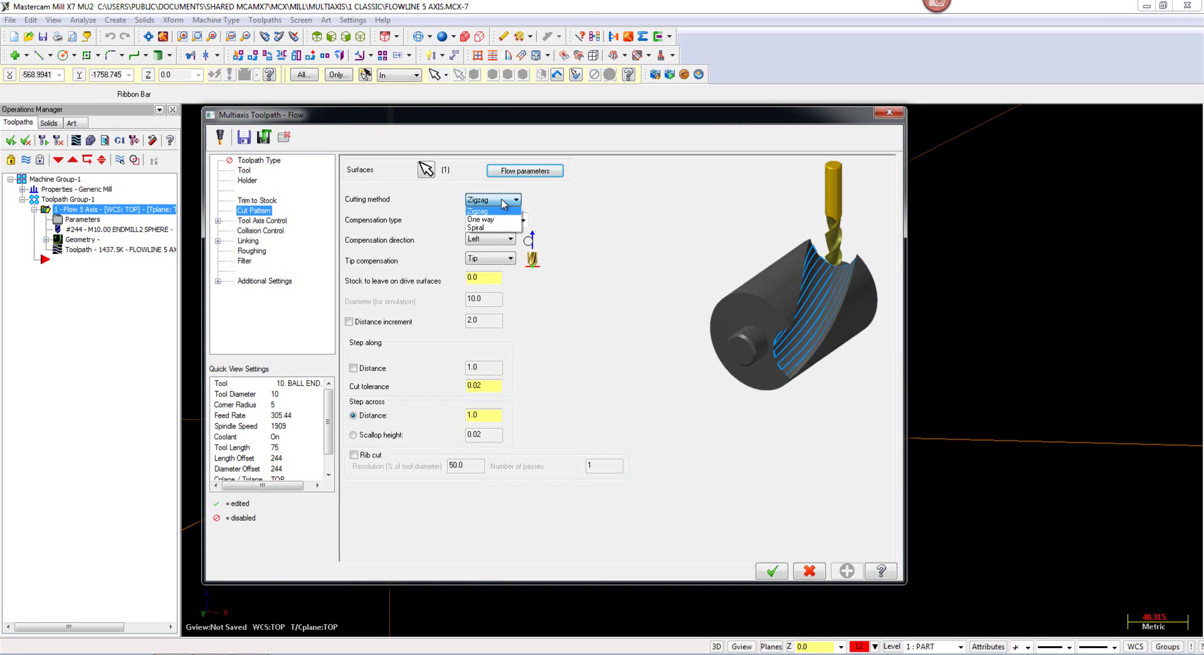
pyautogui.click(507, 237)
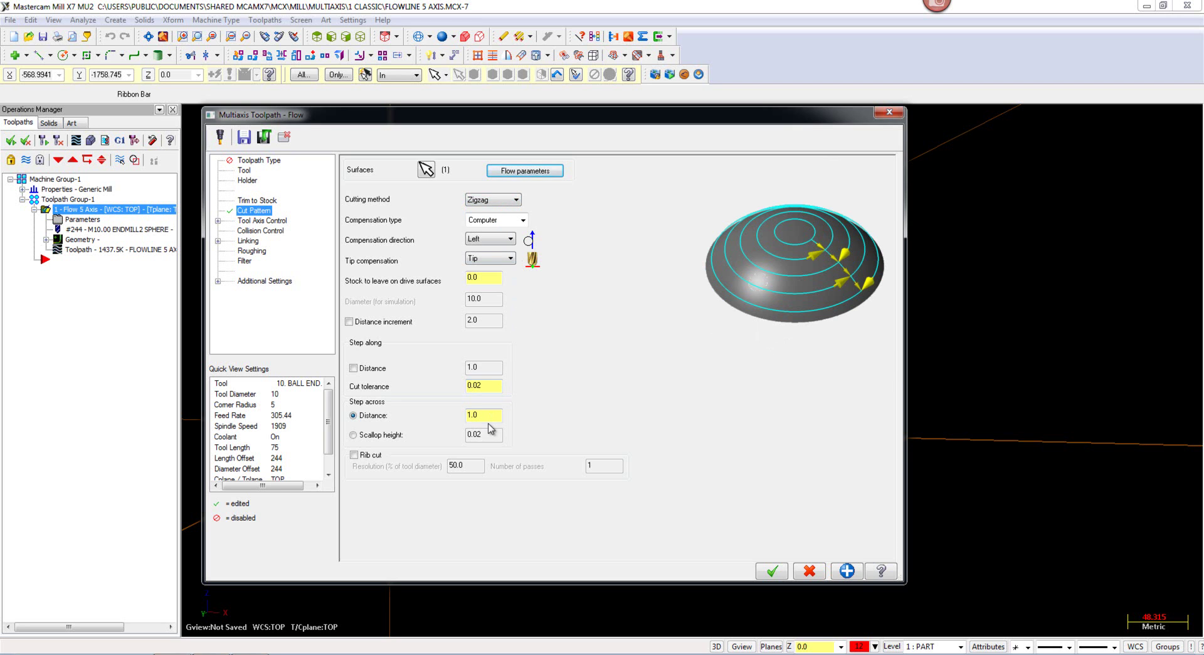
pyautogui.click(498, 389)
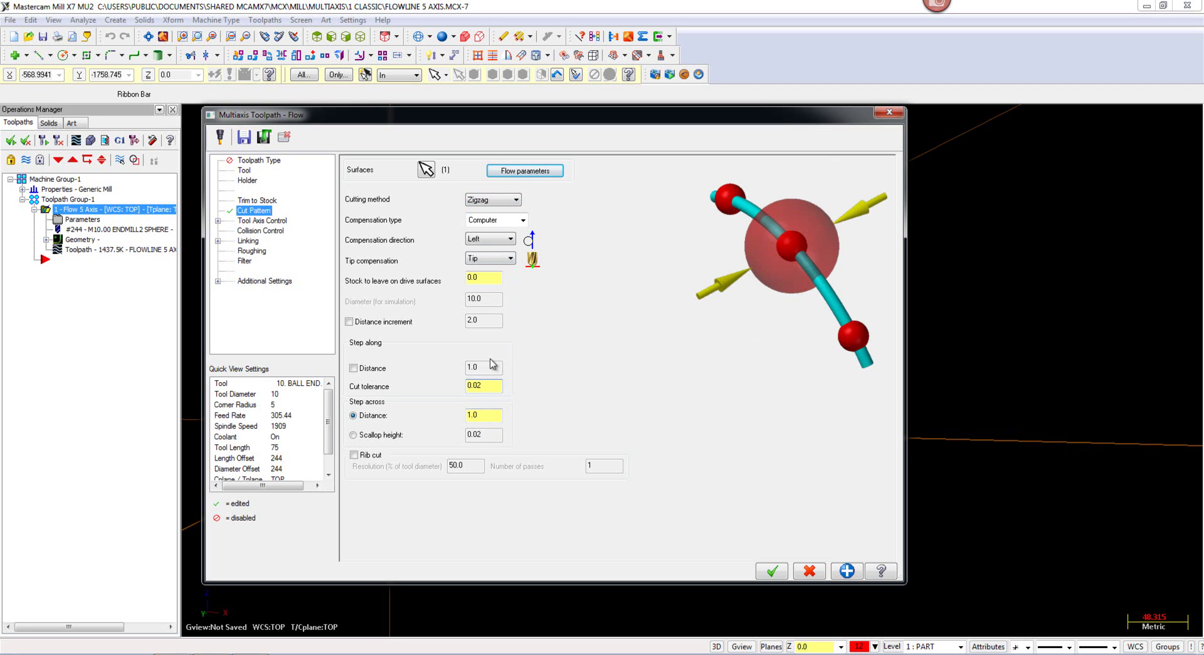
pyautogui.click(489, 415)
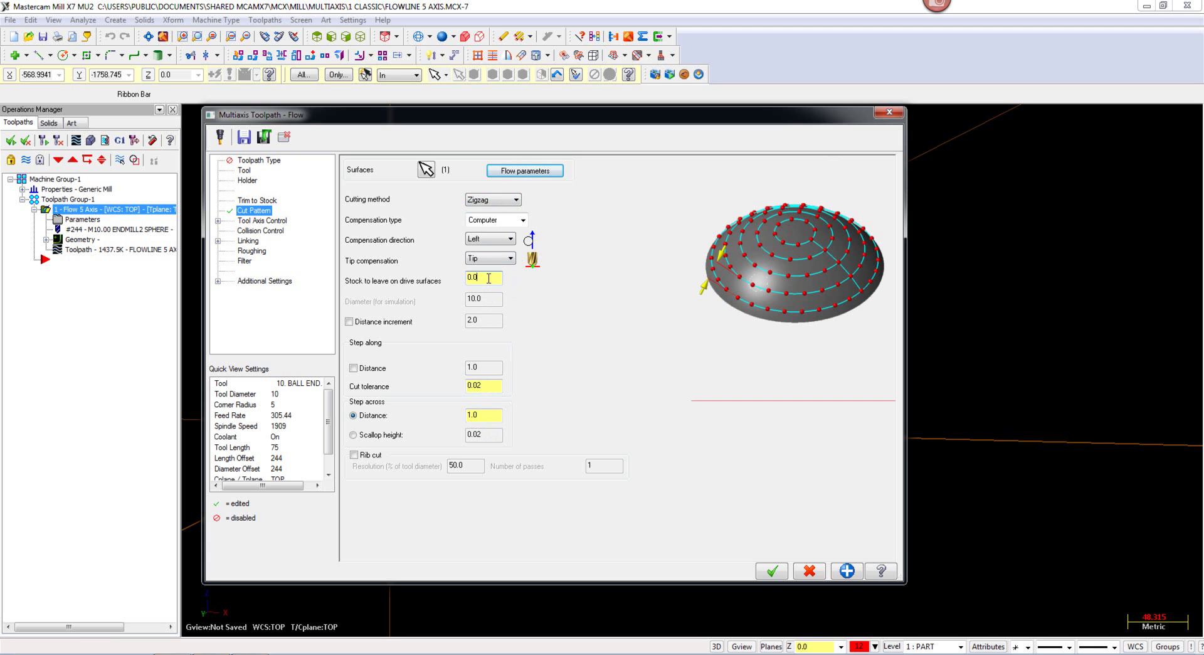
# Step: Check the groove's flowline data and pattern surface selection, accepting the existing flow directions
pyautogui.click(507, 172)
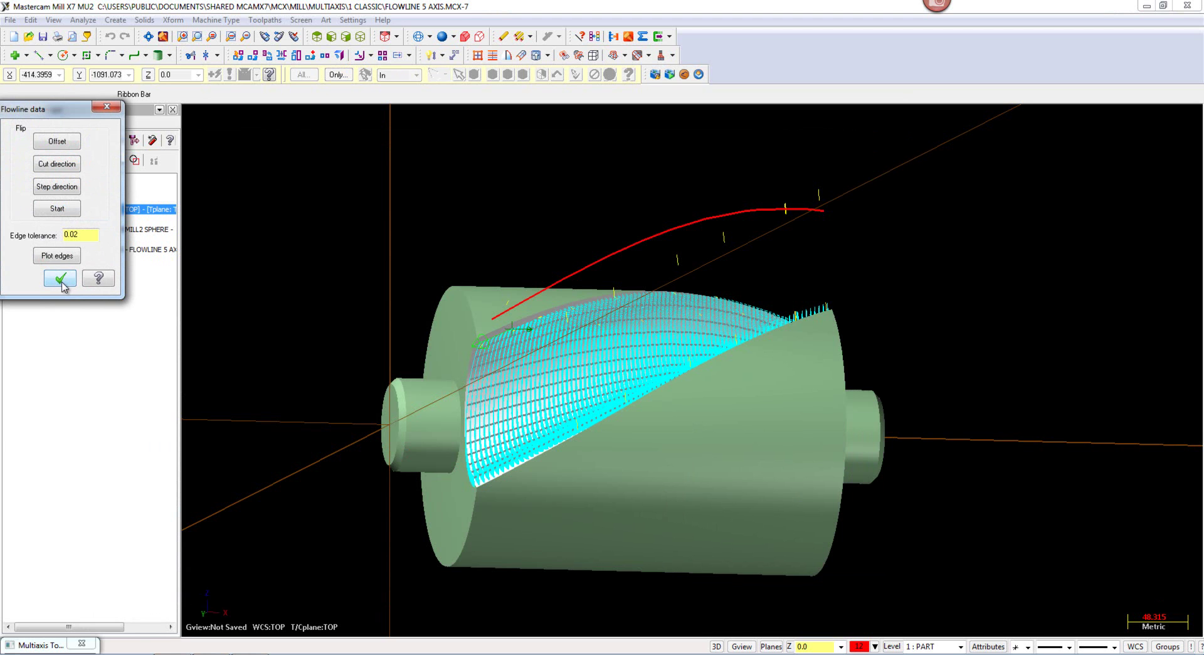
pyautogui.click(60, 278)
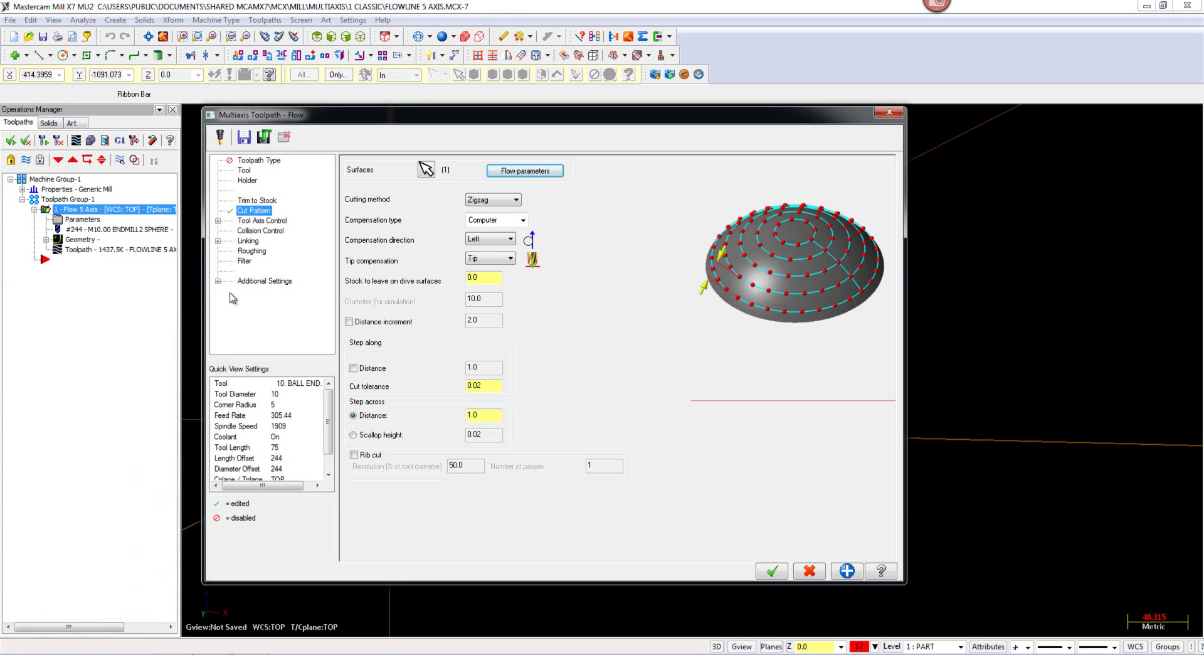
pyautogui.click(426, 170)
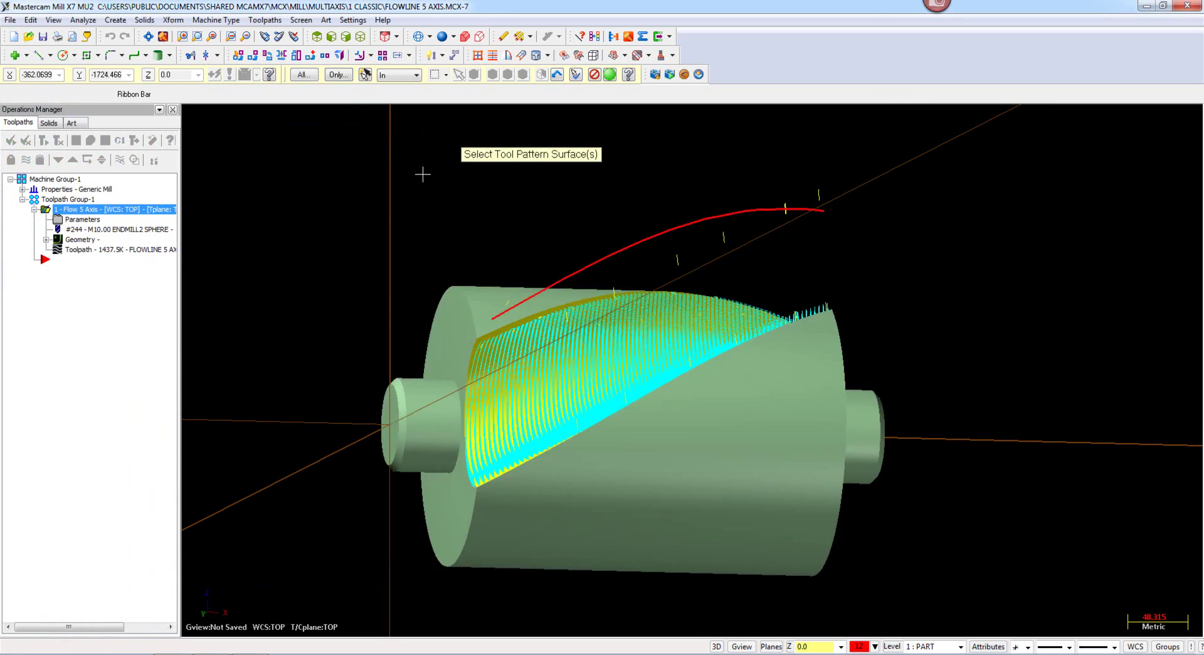
pyautogui.click(495, 365)
pyautogui.press('Return')
pyautogui.click(60, 278)
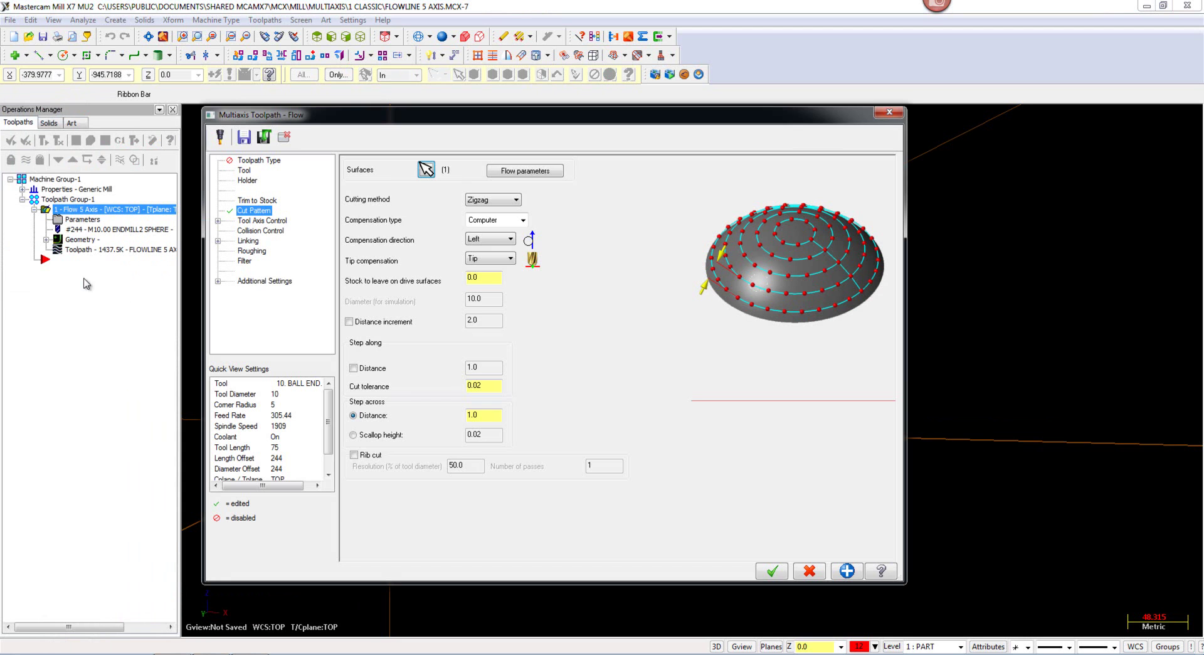
# Step: Set the tool axis control's output format to 5 axis
pyautogui.click(263, 221)
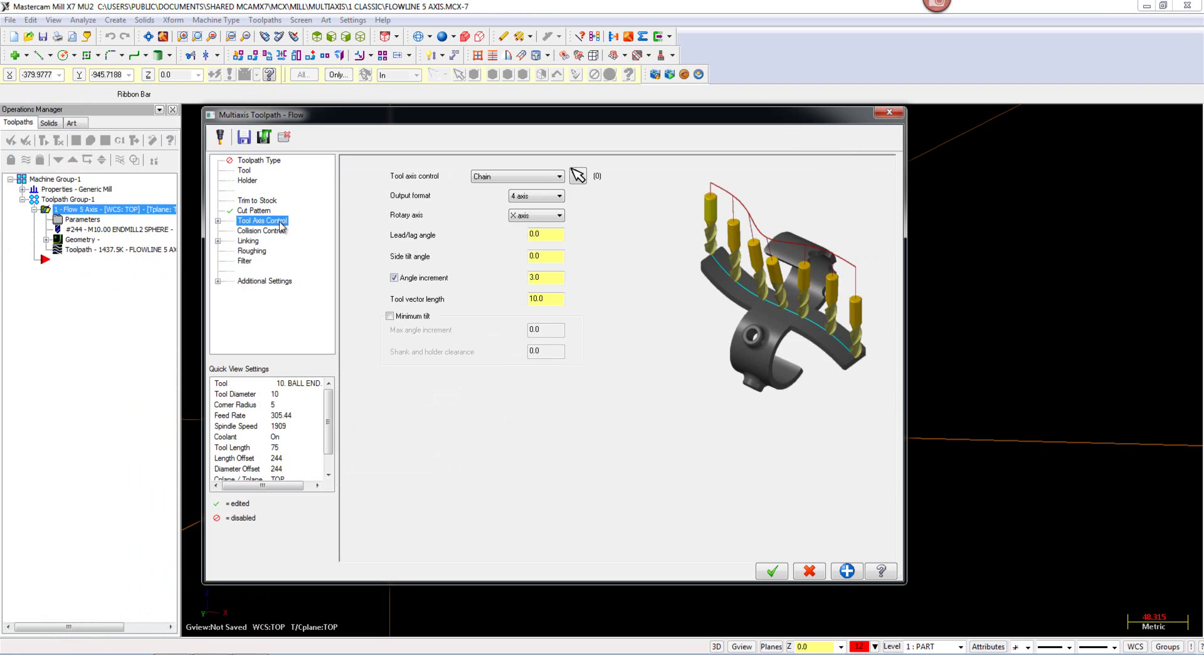
pyautogui.click(560, 196)
pyautogui.click(550, 216)
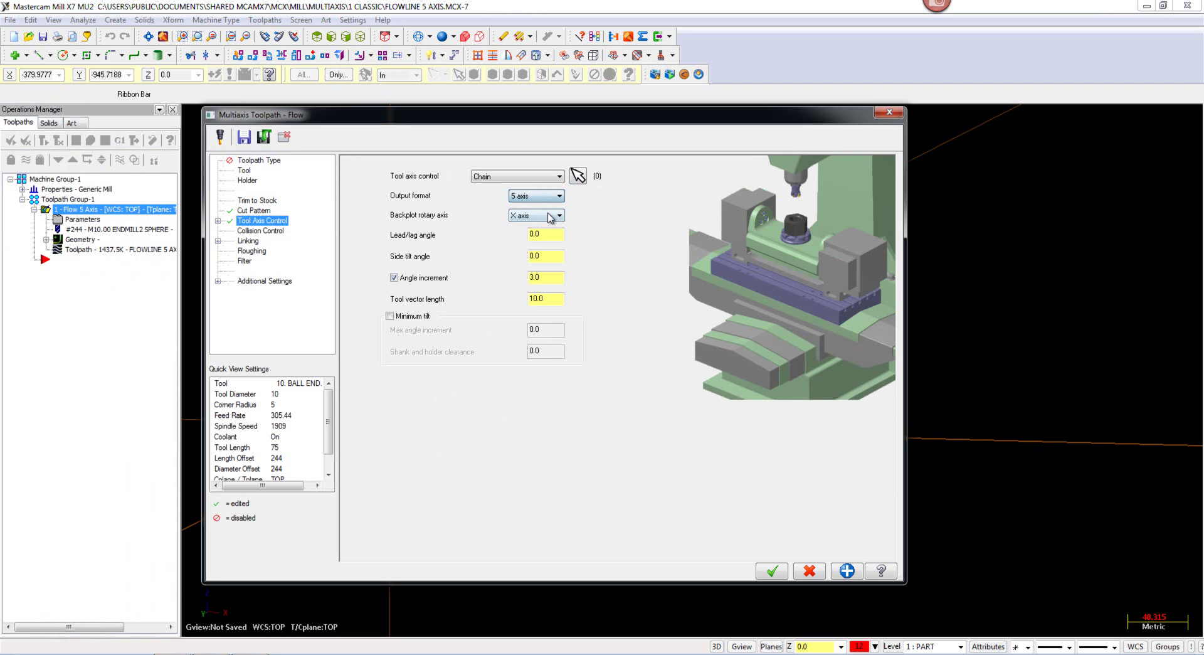
# Step: Check the tool axis control's output format, angle increment and lead/lag angle, keeping the 5 axis output
pyautogui.click(539, 196)
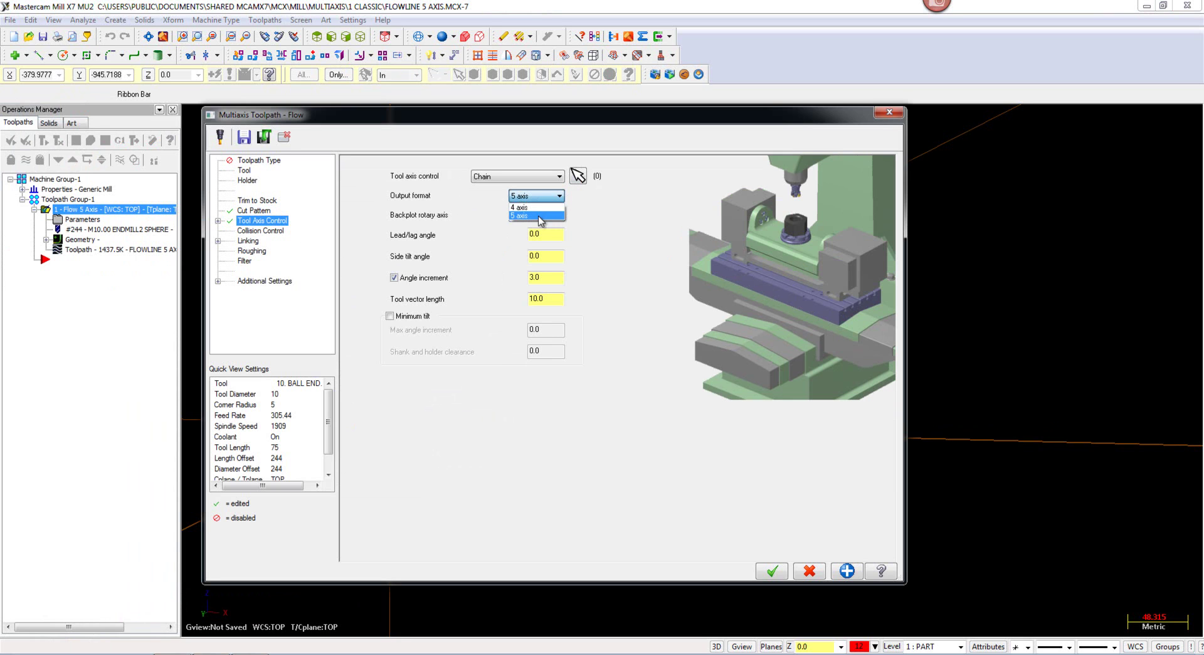
pyautogui.click(539, 216)
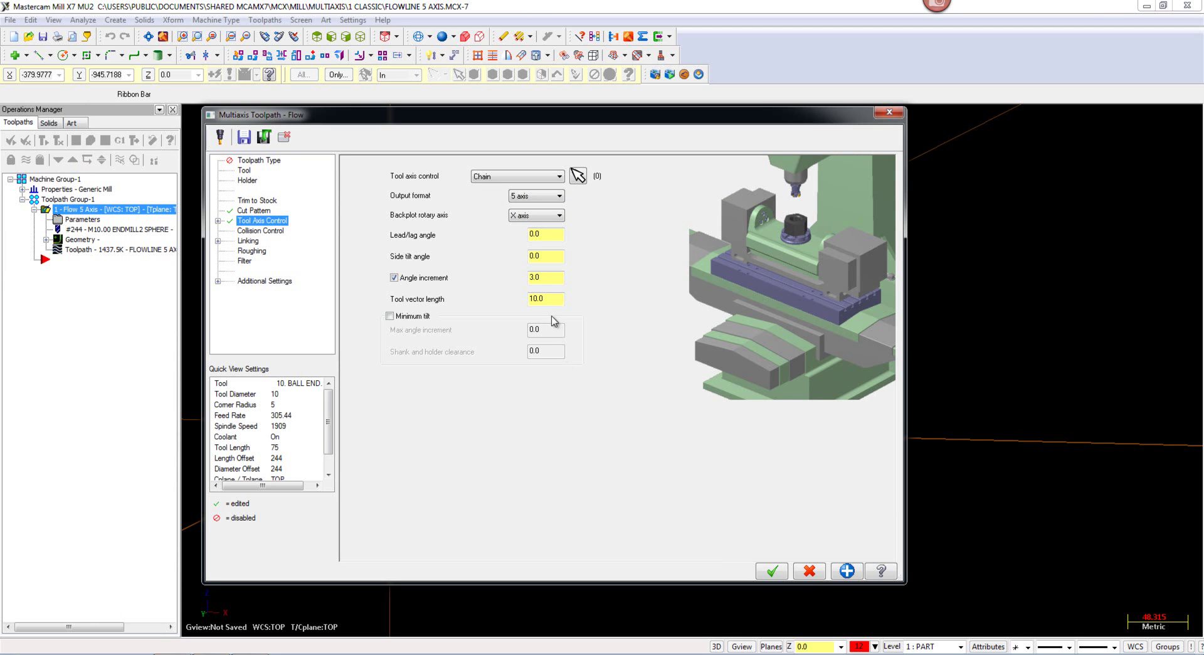
pyautogui.click(550, 279)
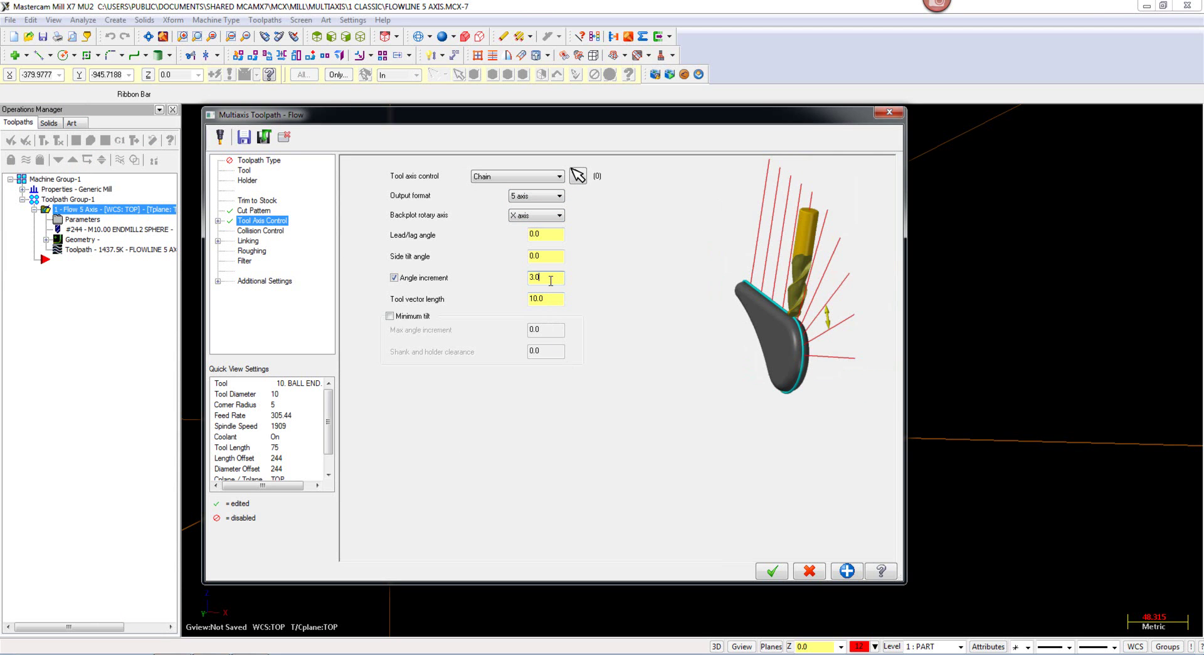
pyautogui.click(551, 236)
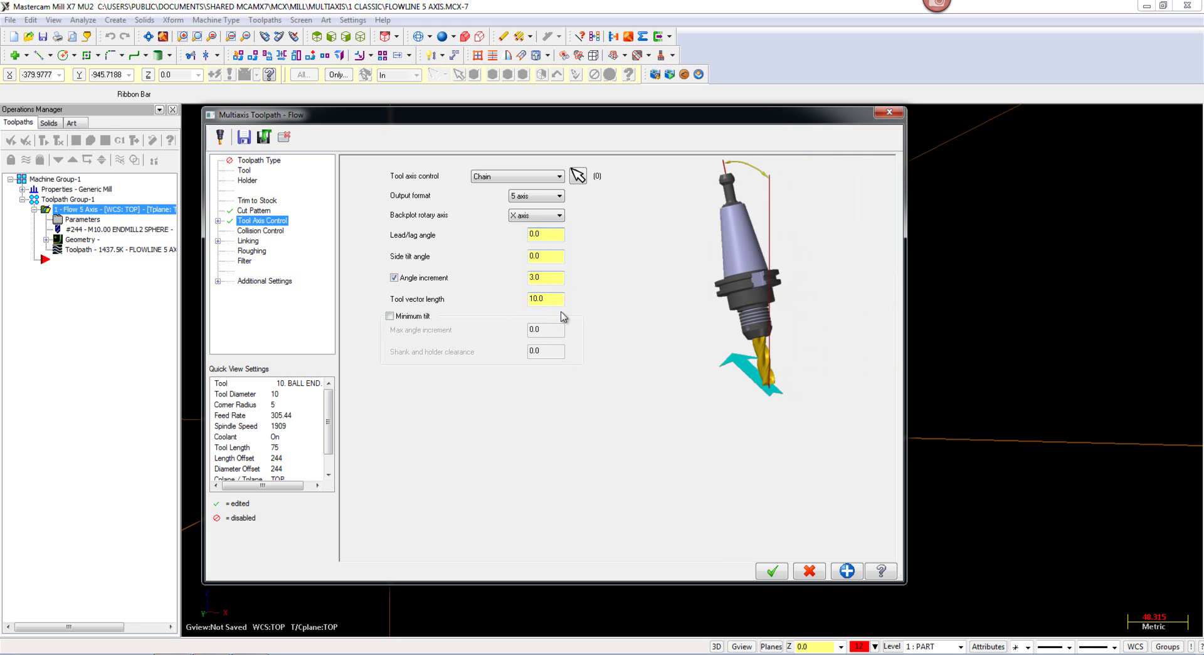
# Step: Try to confirm the Flow parameters using the existing tool axis chain with the Entire chain per surface option
pyautogui.click(772, 571)
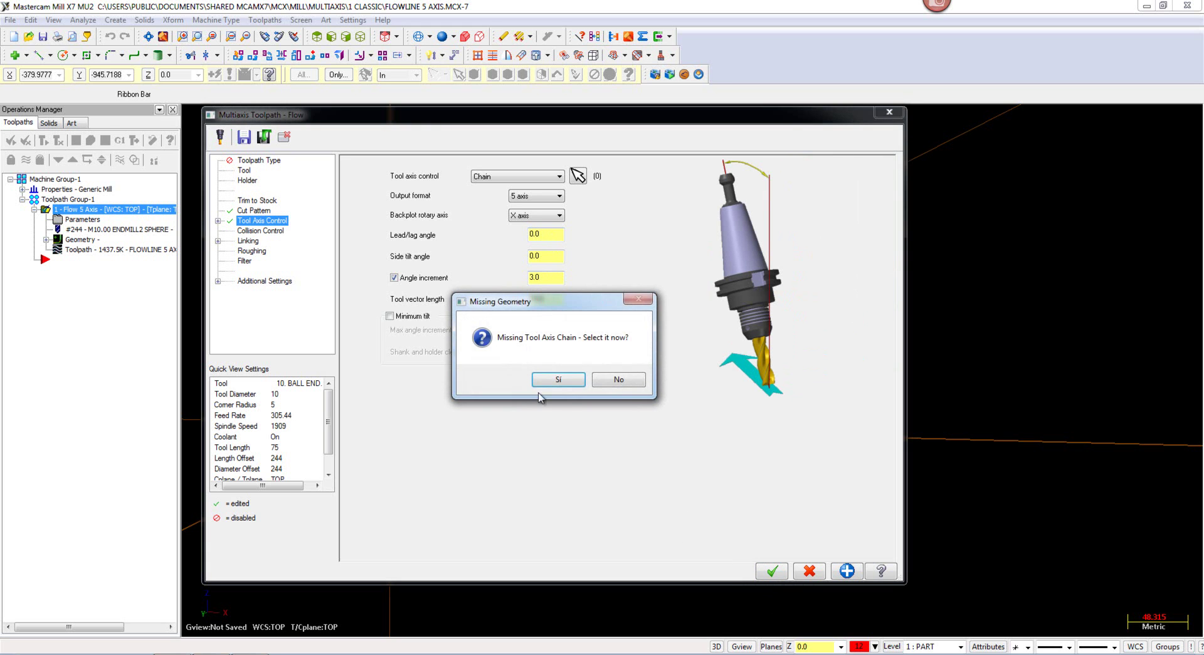
pyautogui.click(578, 379)
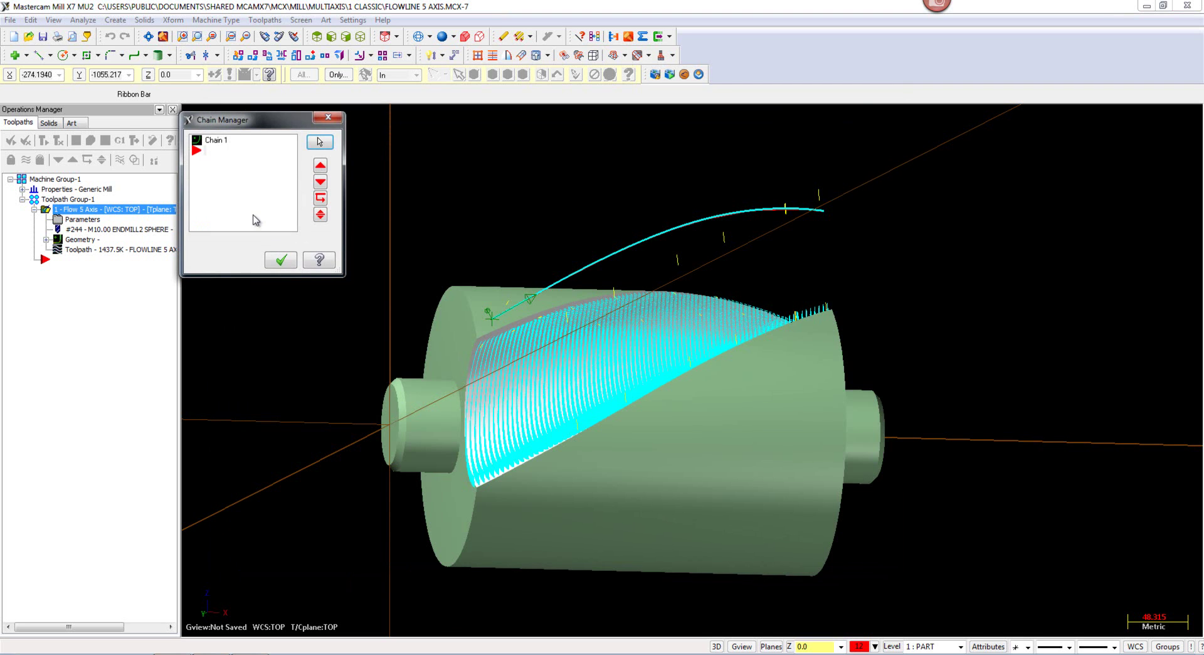
pyautogui.click(272, 261)
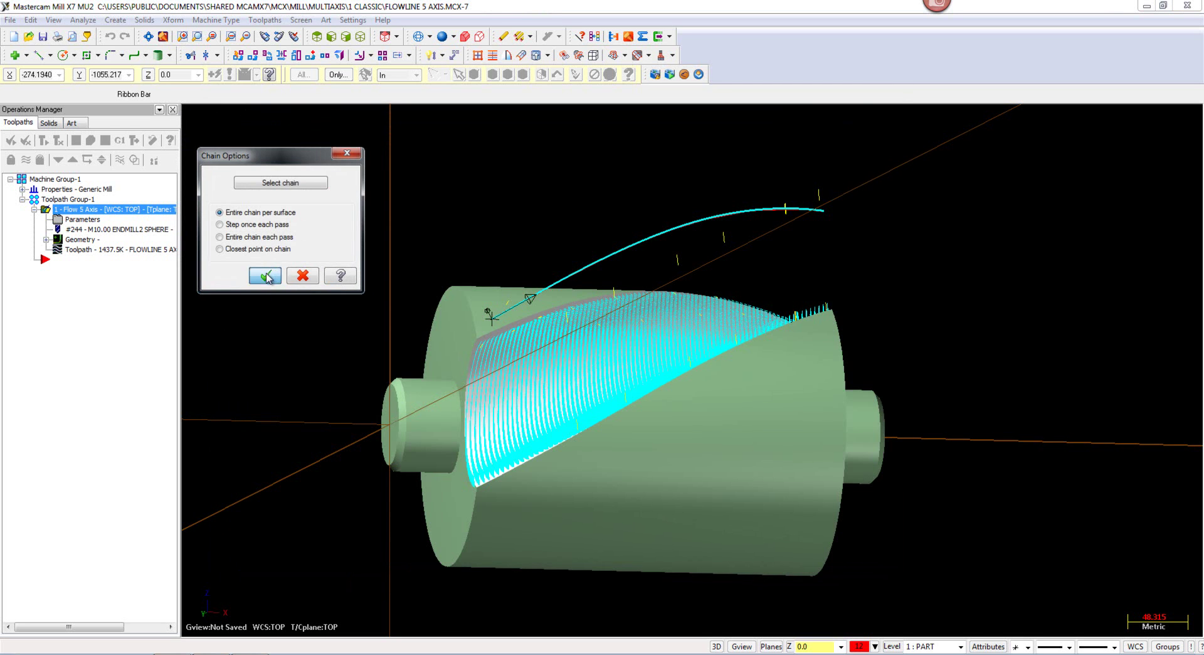
pyautogui.click(266, 276)
pyautogui.click(541, 380)
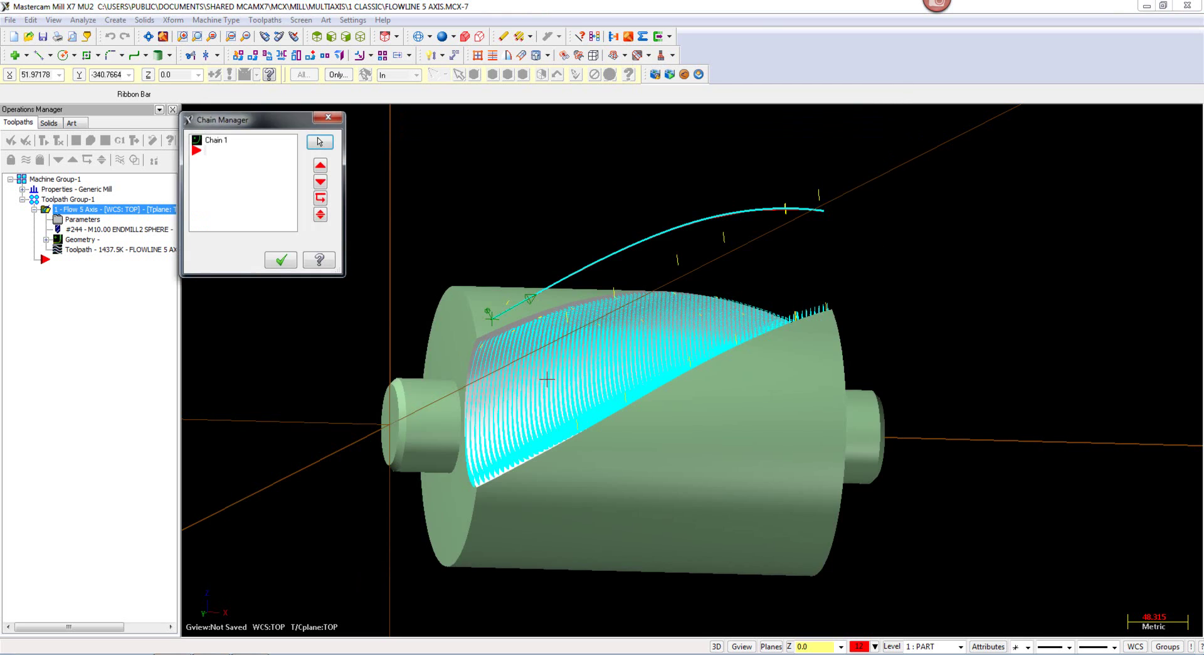
pyautogui.click(272, 261)
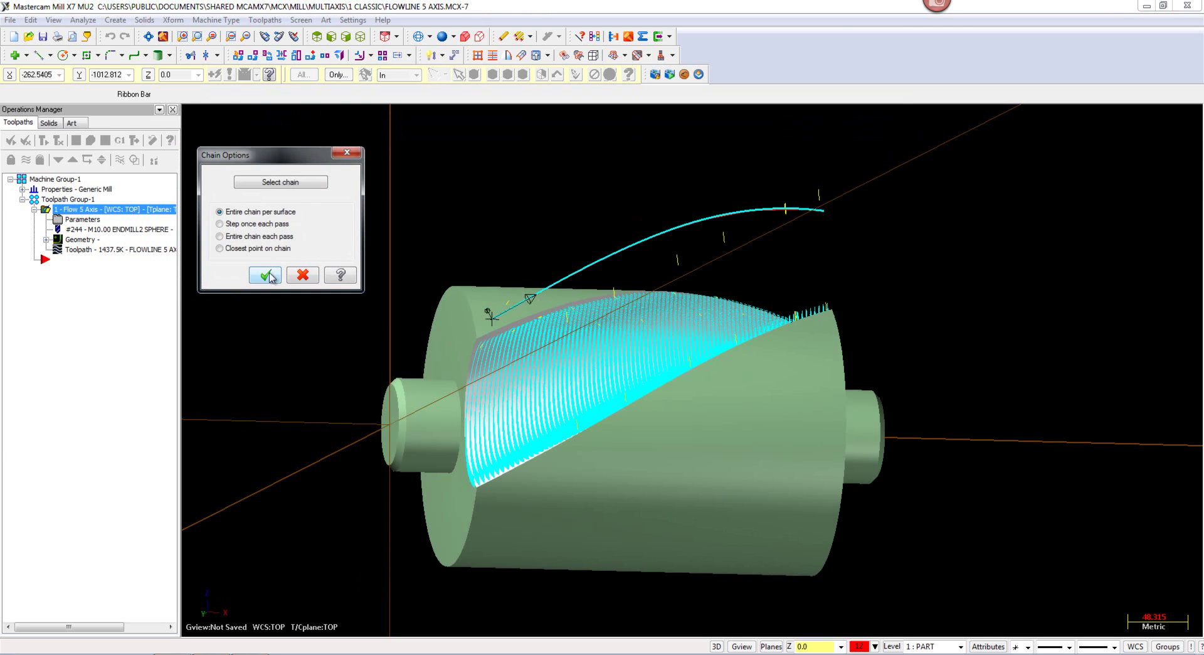
pyautogui.click(278, 277)
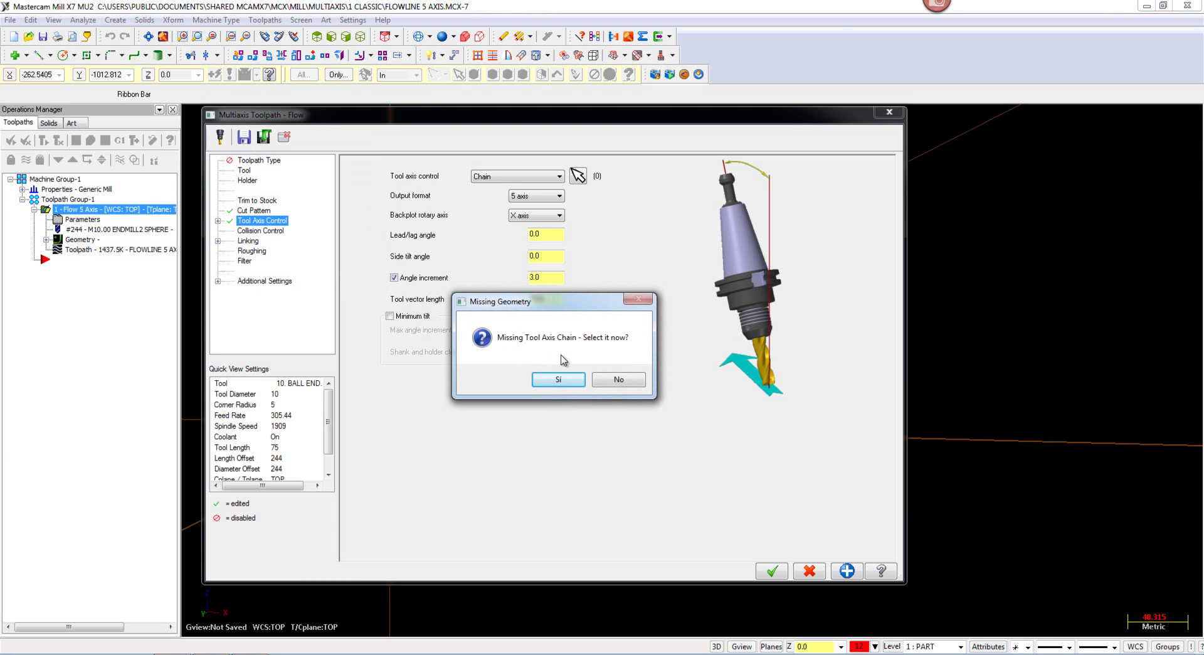
pyautogui.click(558, 379)
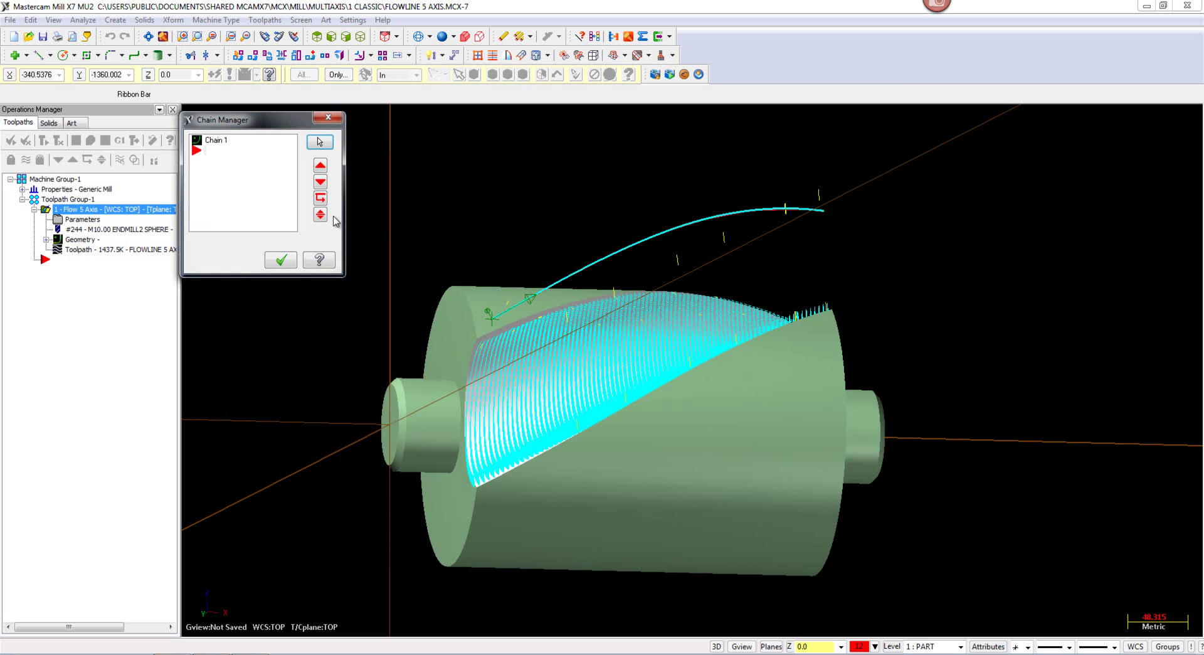
# Step: Add the curve above the groove as the tool axis chain with Entire chain per surface, and regenerate the Flow toolpath
pyautogui.rightClick(253, 176)
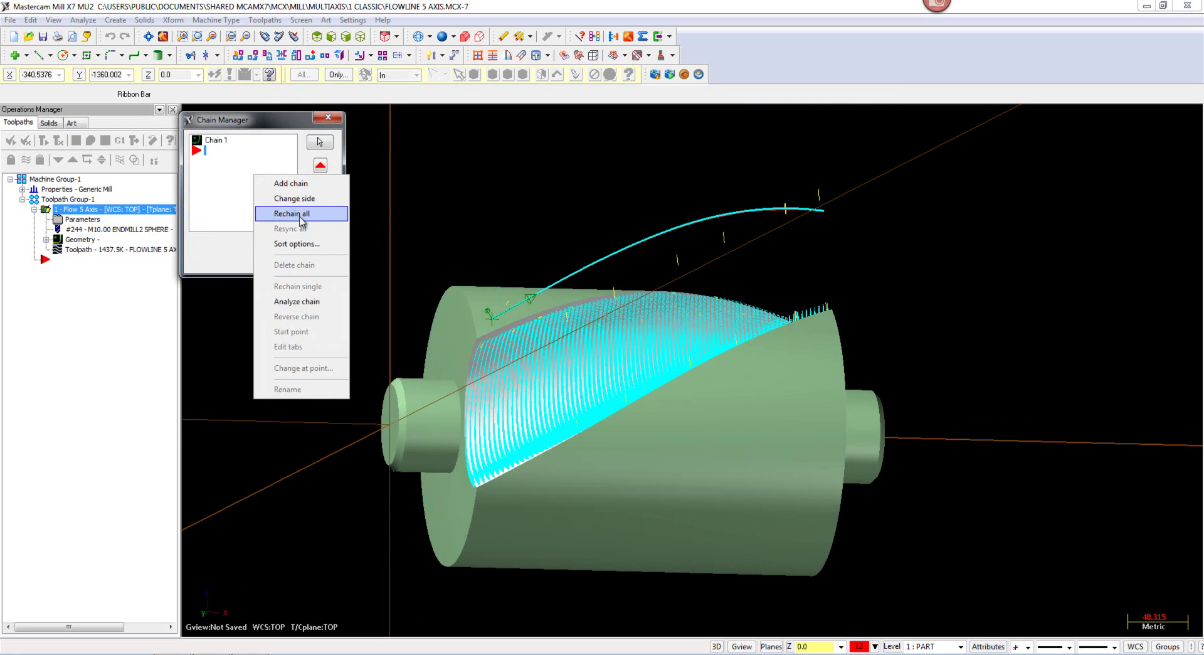
pyautogui.click(290, 183)
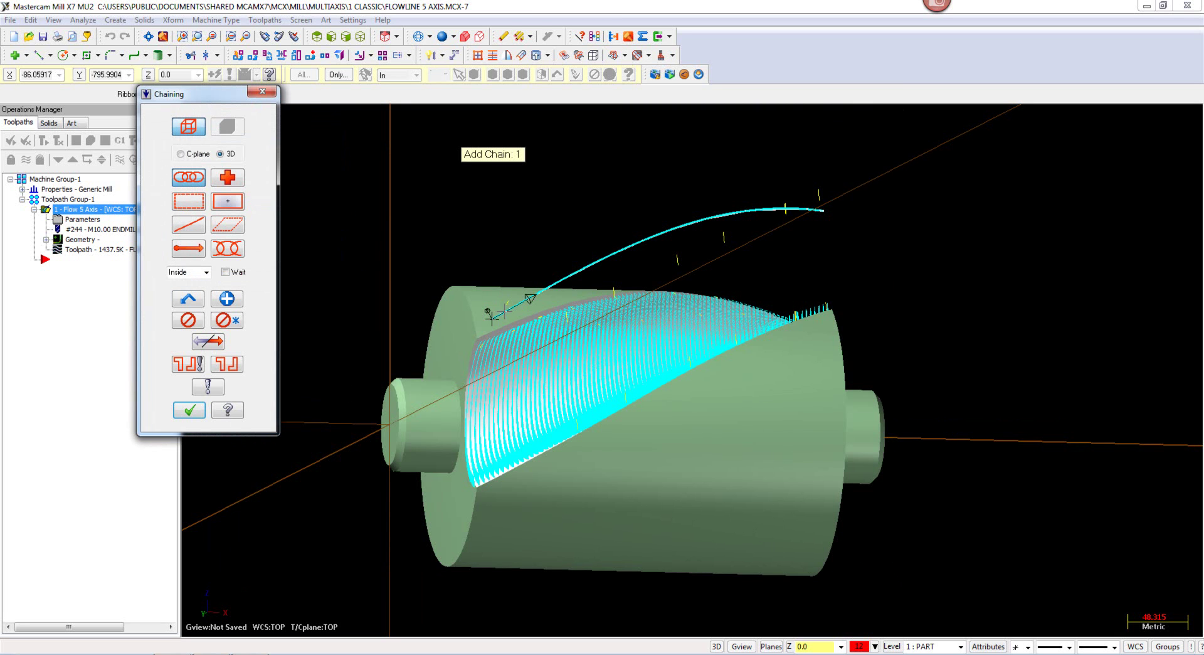
pyautogui.click(580, 271)
pyautogui.moveTo(525, 261); pyautogui.dragTo(370, 345, button='middle')
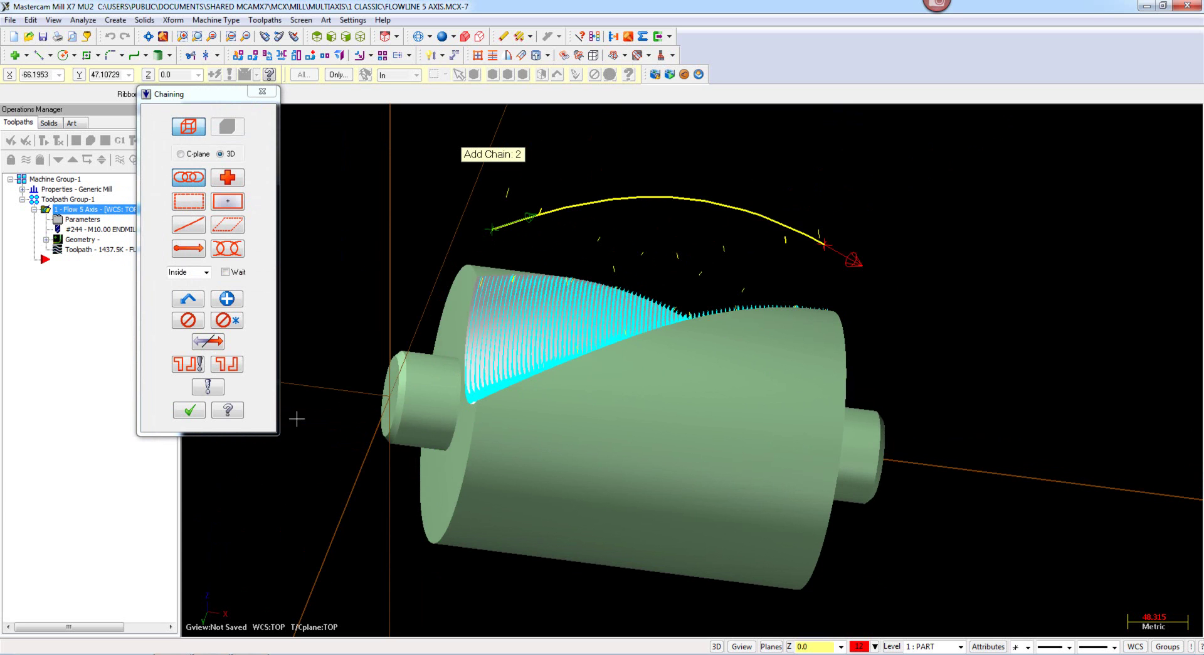
pyautogui.click(189, 411)
pyautogui.click(291, 261)
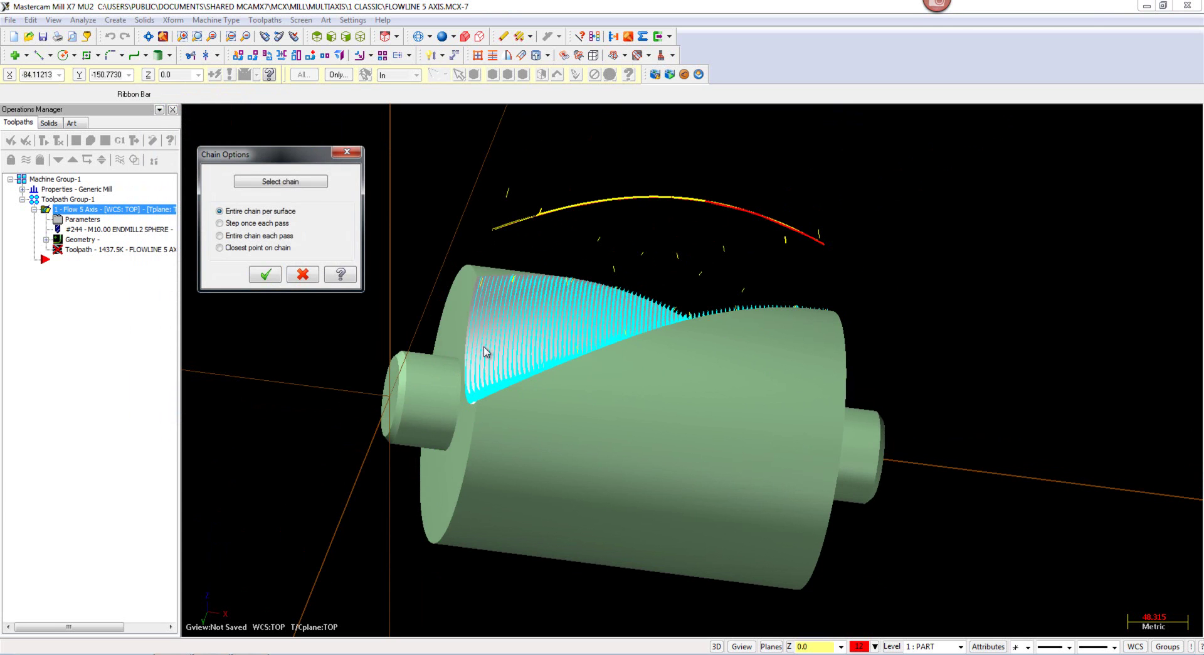
pyautogui.click(264, 273)
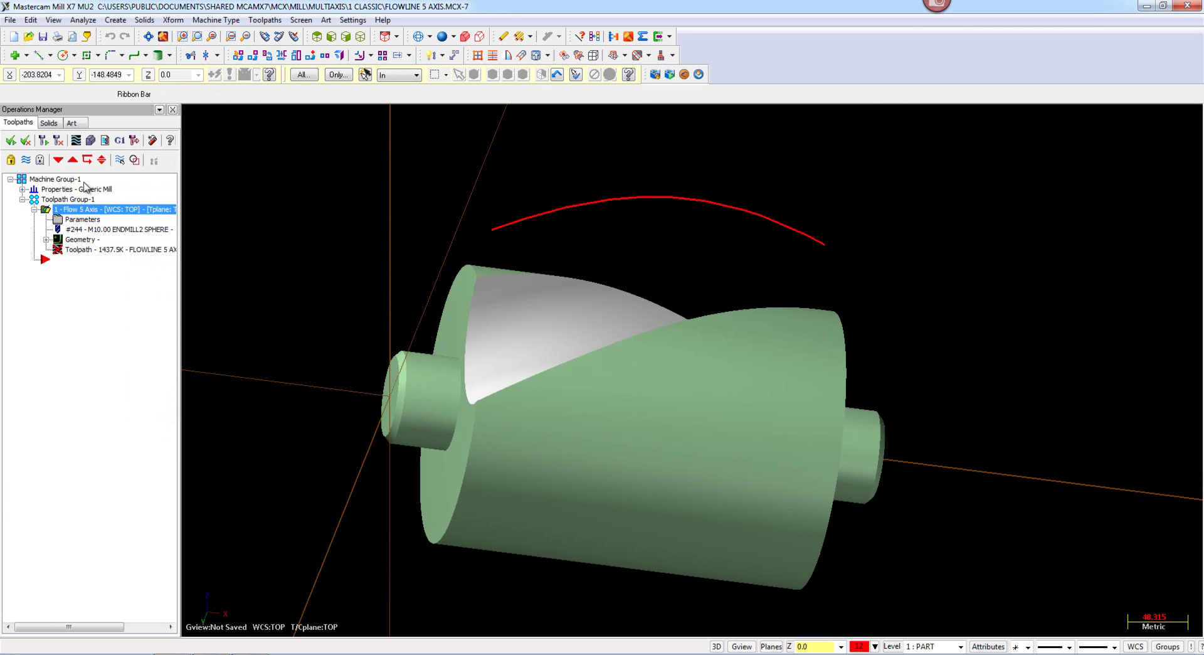
pyautogui.click(60, 141)
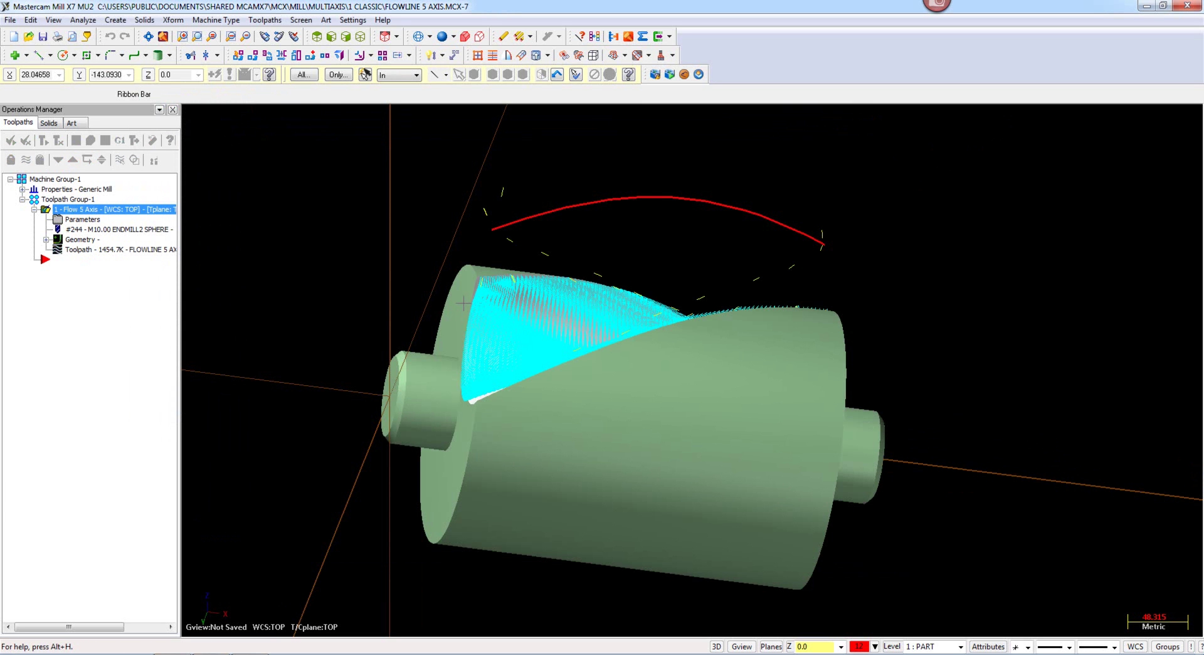
pyautogui.moveTo(481, 318); pyautogui.dragTo(594, 376, button='middle')
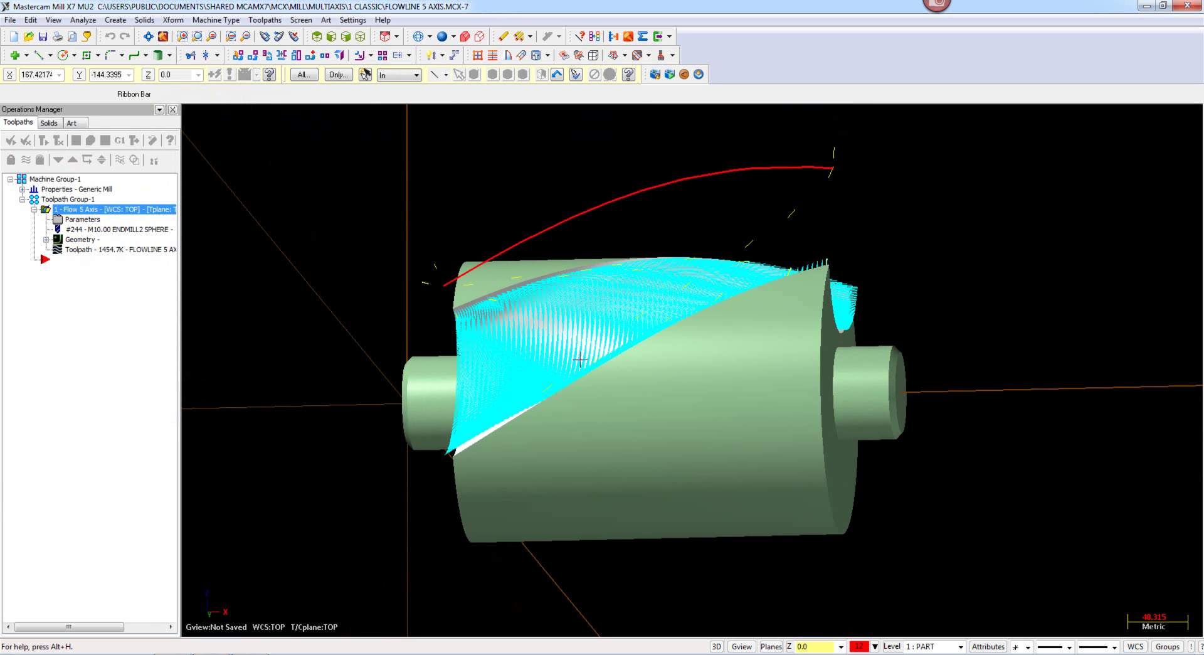
# Step: Reopen the Flow toolpath's tool axis control and set its chain option to Closest point on chain
pyautogui.click(87, 230)
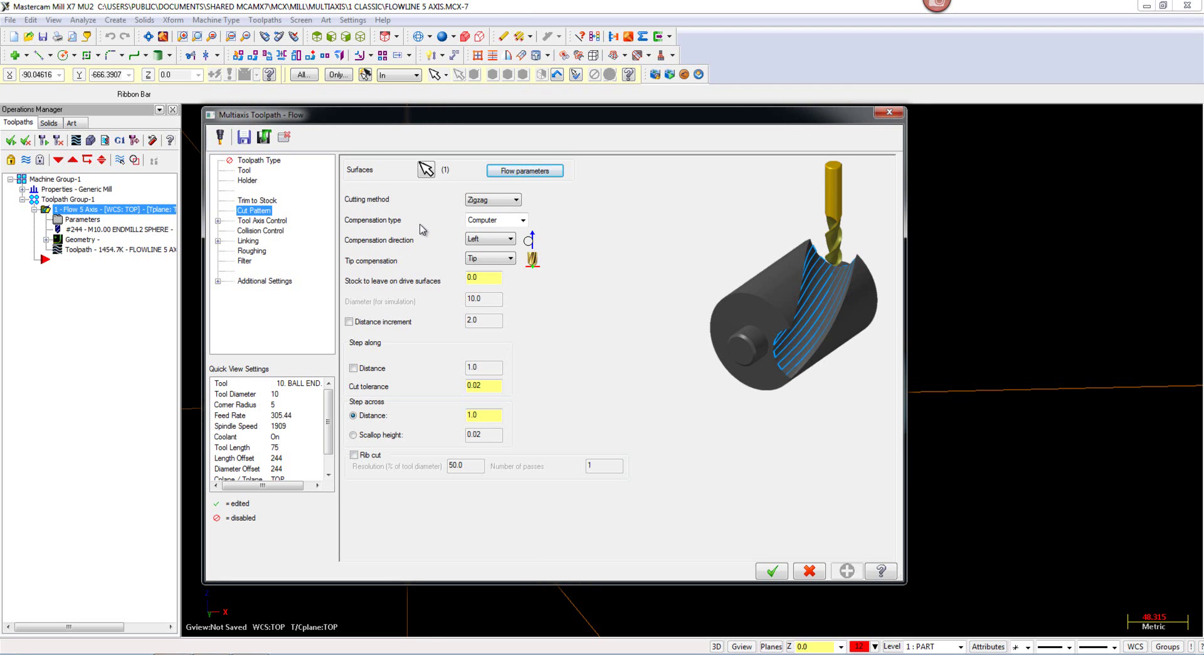
pyautogui.click(279, 222)
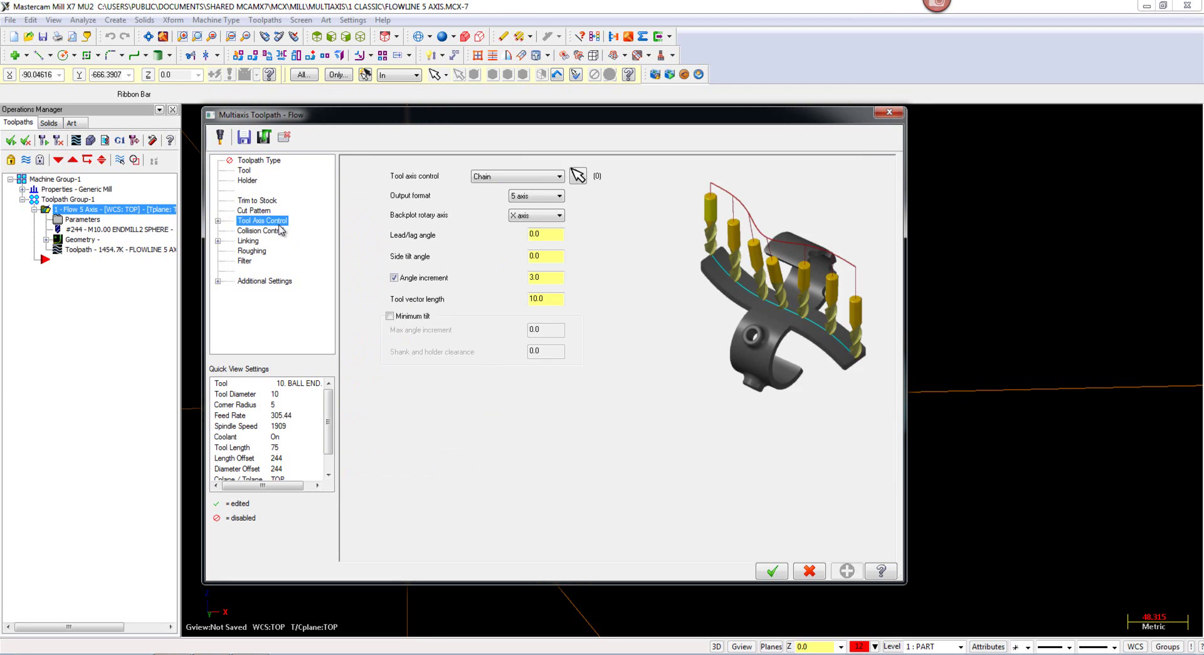
pyautogui.click(576, 177)
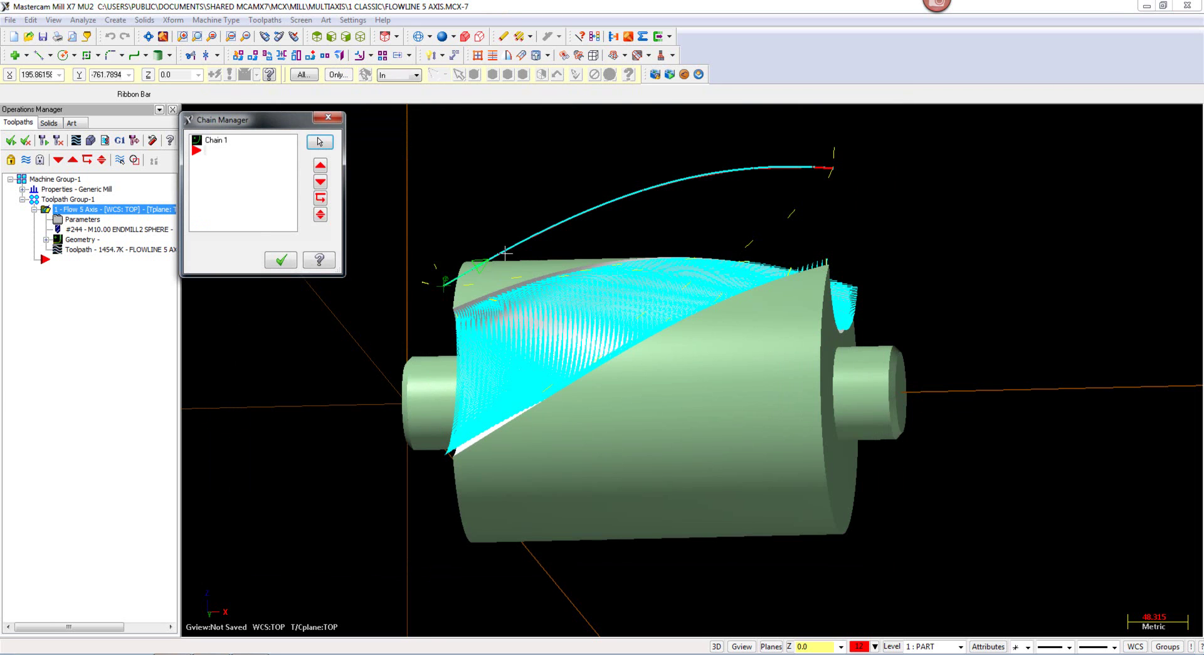
pyautogui.click(281, 260)
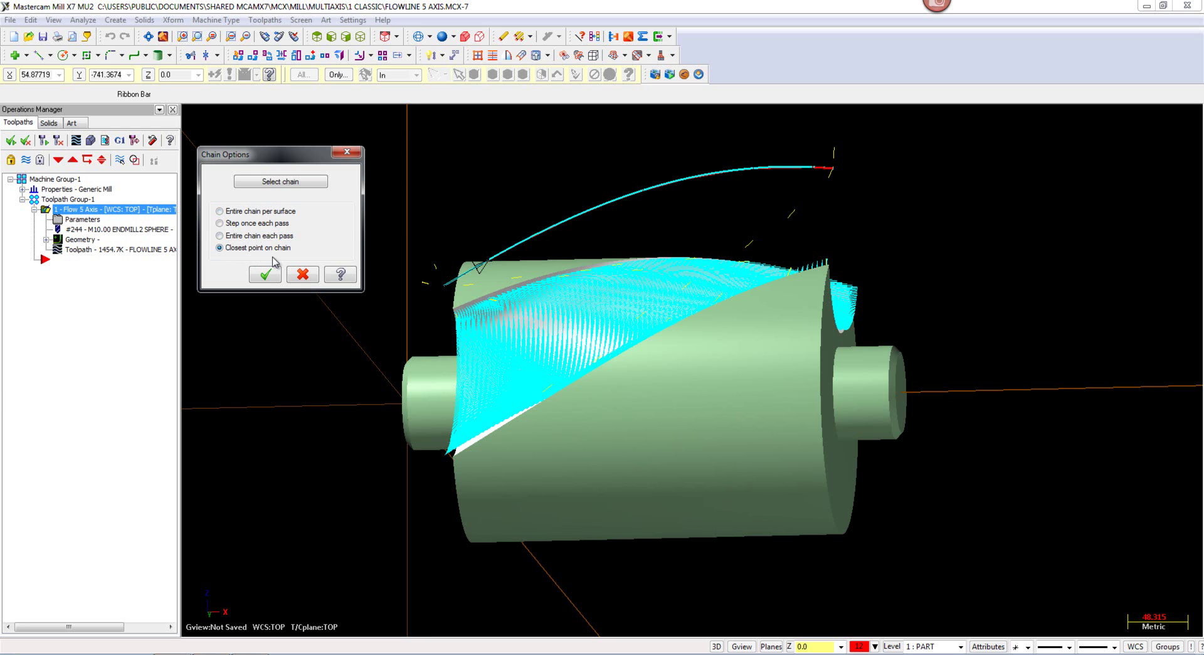
pyautogui.click(263, 275)
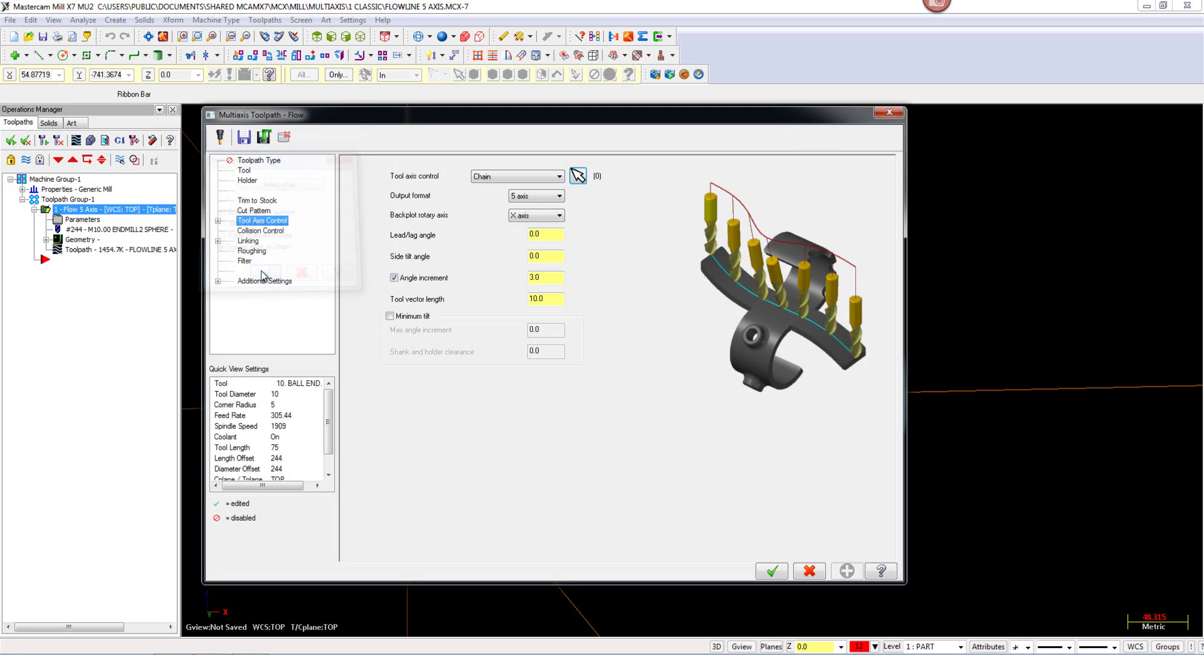
# Step: Rechain the tool axis to the curve above the groove, keep Closest point on chain, and regenerate the Flow toolpath
pyautogui.click(775, 571)
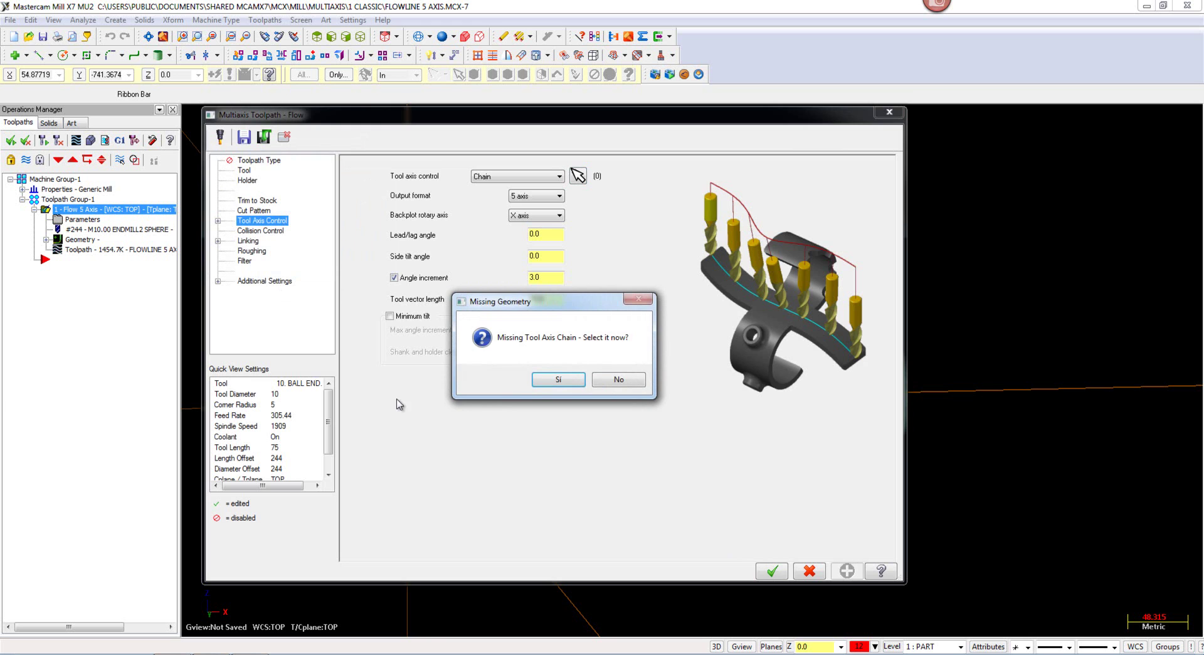
pyautogui.click(544, 380)
pyautogui.rightClick(237, 168)
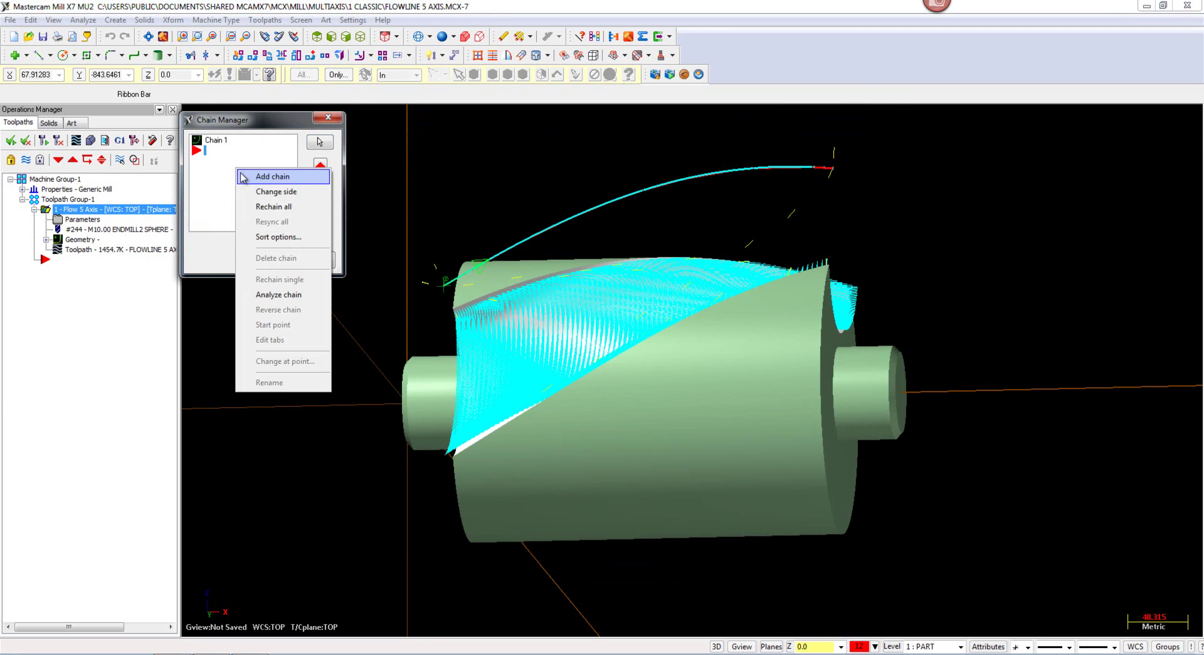
pyautogui.click(257, 206)
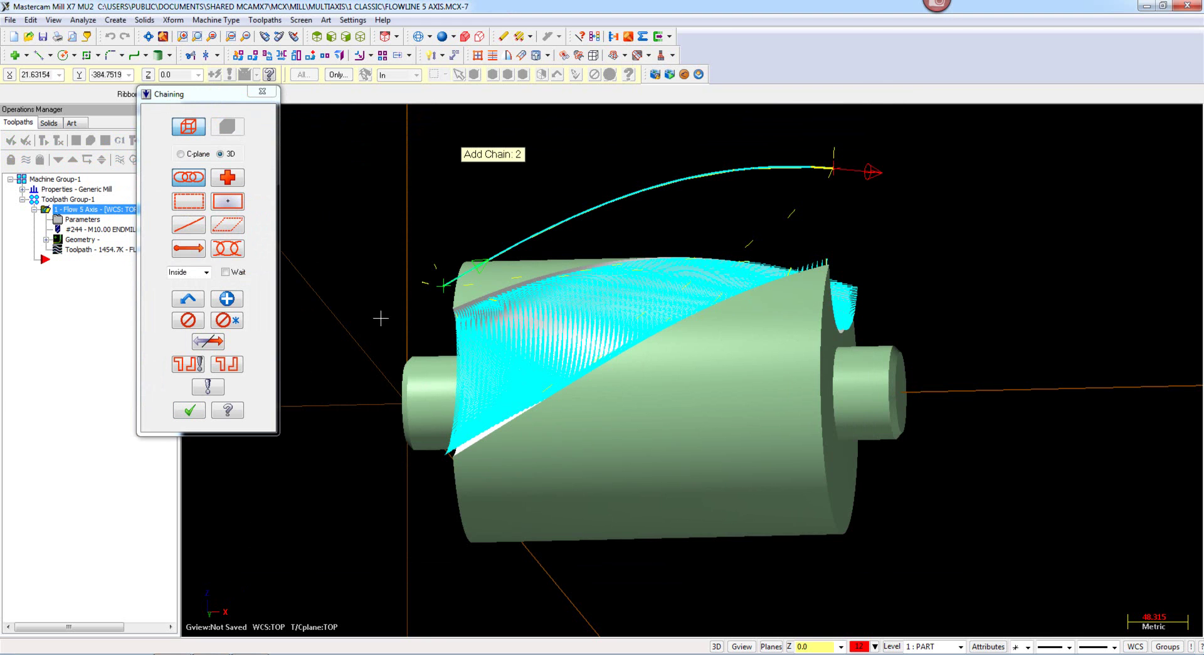
pyautogui.click(189, 410)
pyautogui.click(281, 261)
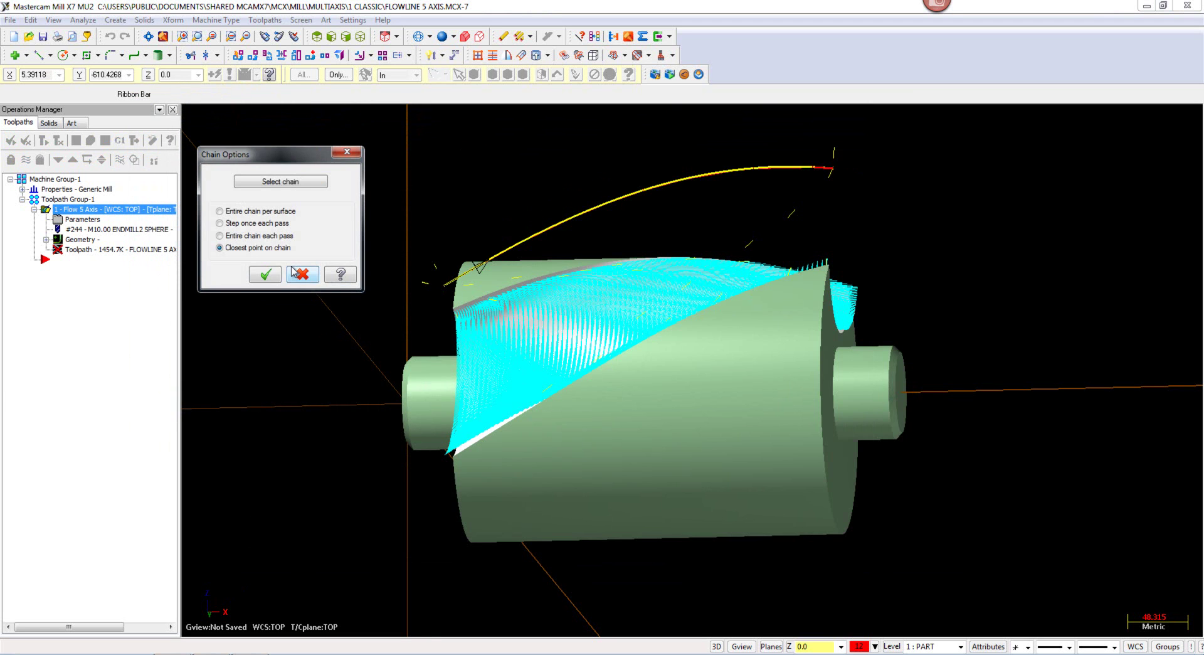
pyautogui.click(265, 274)
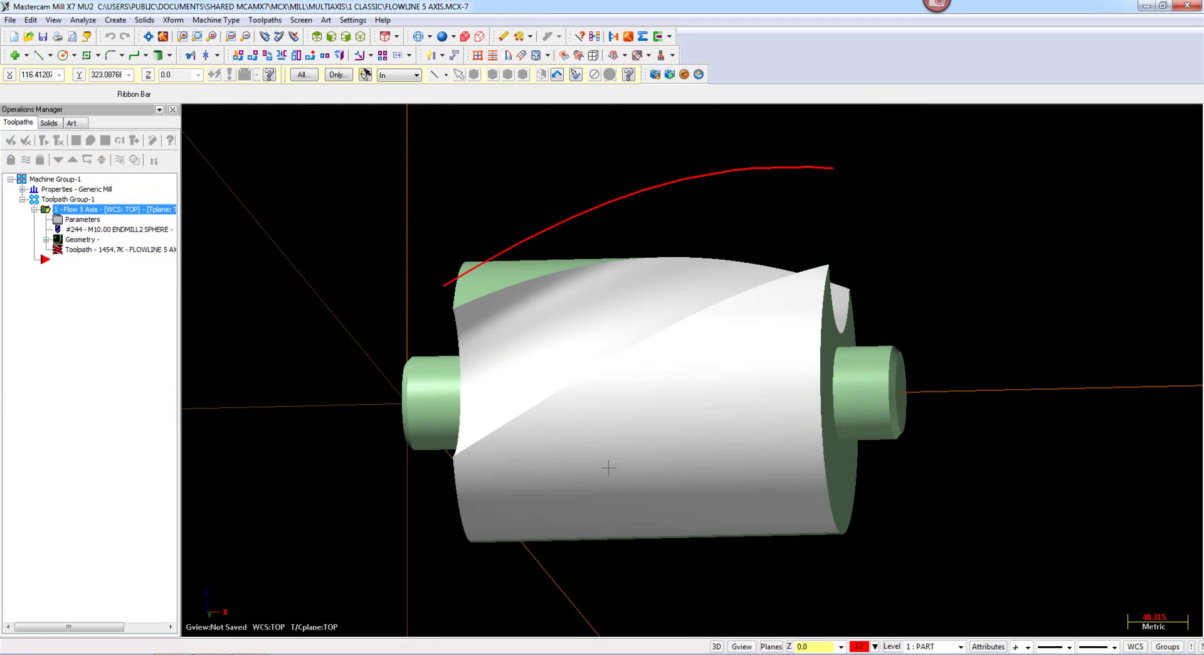
pyautogui.click(60, 142)
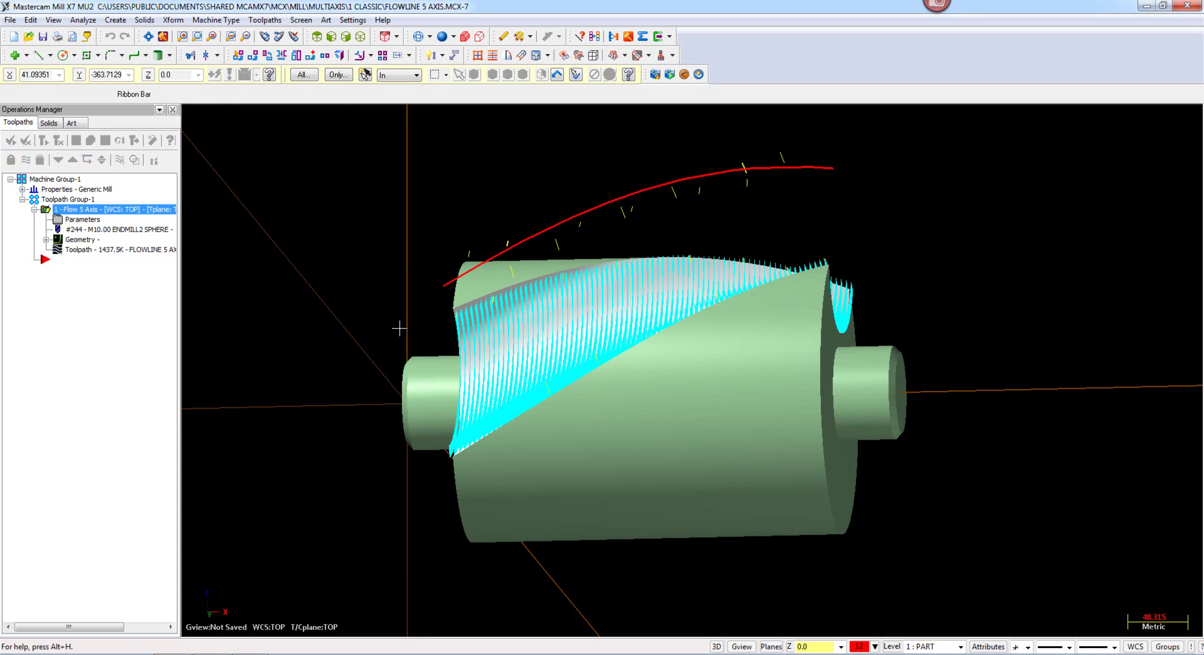
pyautogui.moveTo(403, 328)
pyautogui.mouseDown(button='middle')
pyautogui.moveTo(410, 374)
pyautogui.moveTo(345, 363)
pyautogui.moveTo(495, 348)
pyautogui.moveTo(438, 342)
pyautogui.mouseUp(button='middle')
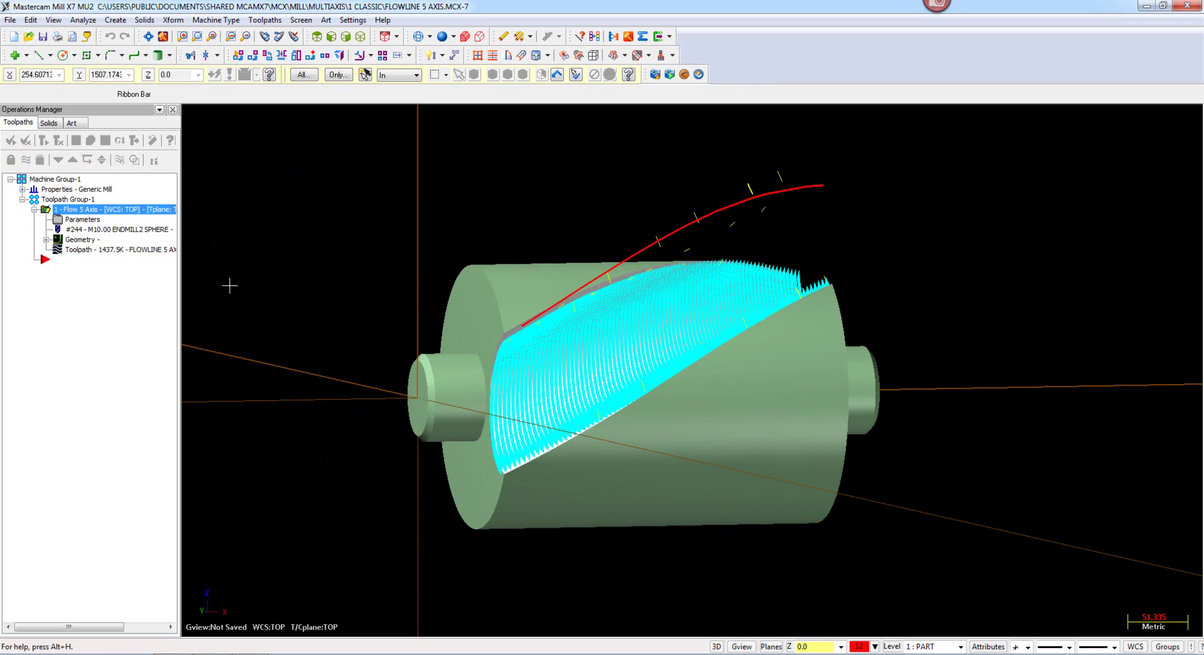
# Step: Backplot the regenerated Flow toolpath and examine the tool's tilt along the groove from several sides
pyautogui.click(76, 139)
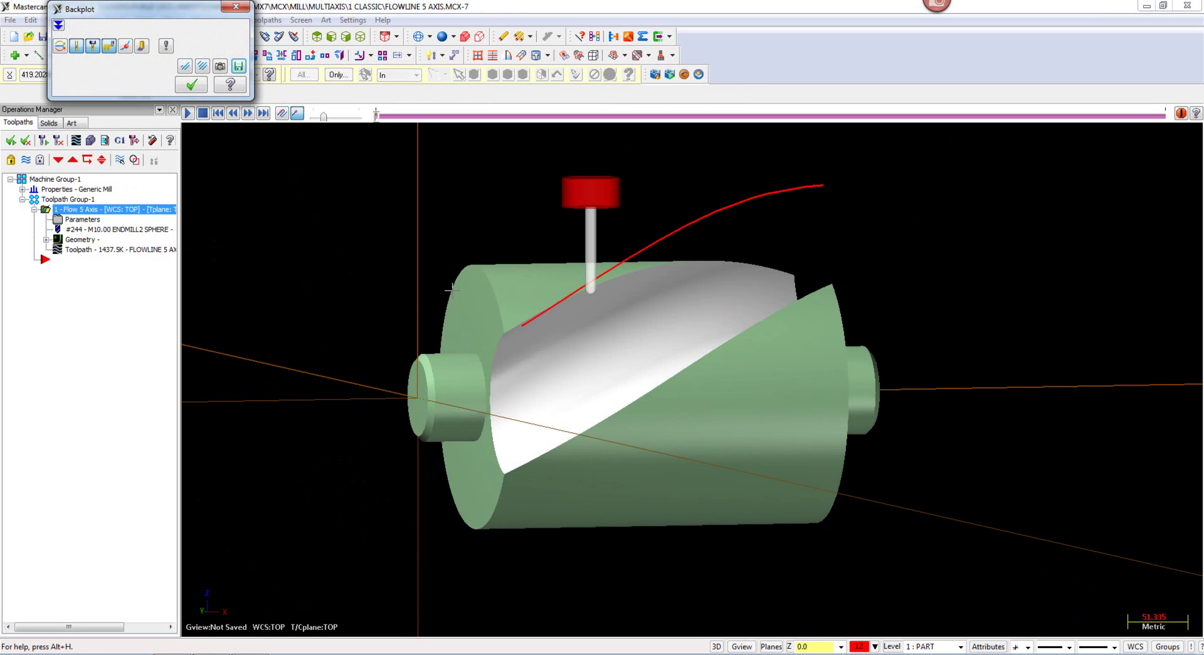
pyautogui.press('r')
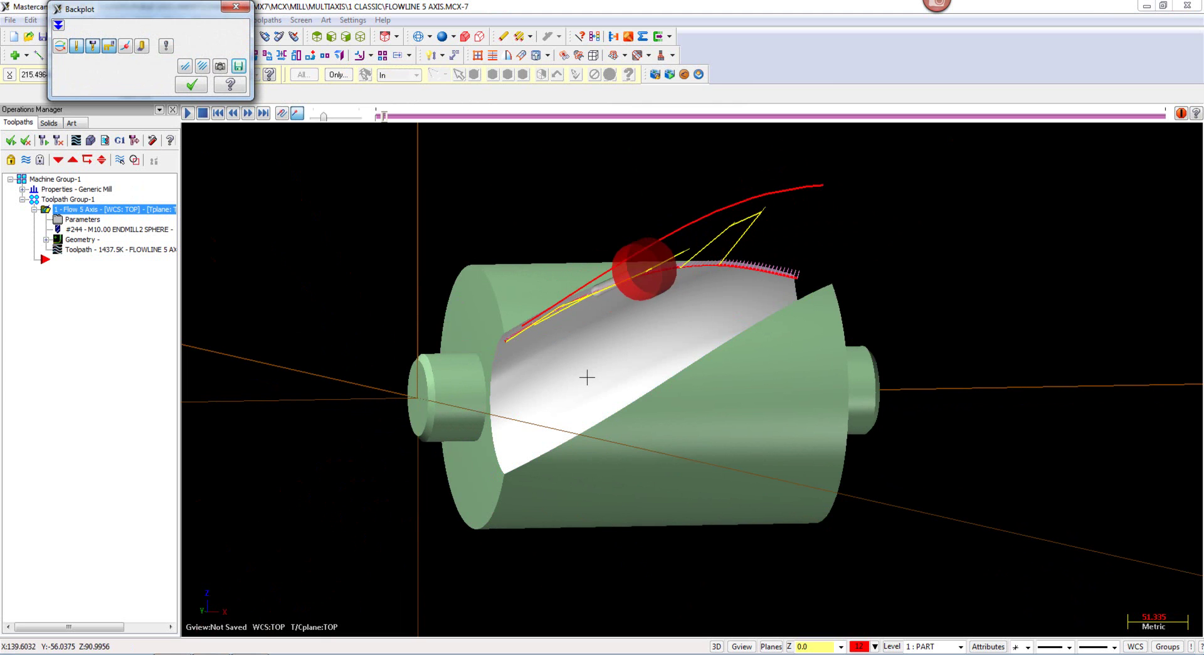
pyautogui.moveTo(580, 358); pyautogui.dragTo(574, 335, button='middle')
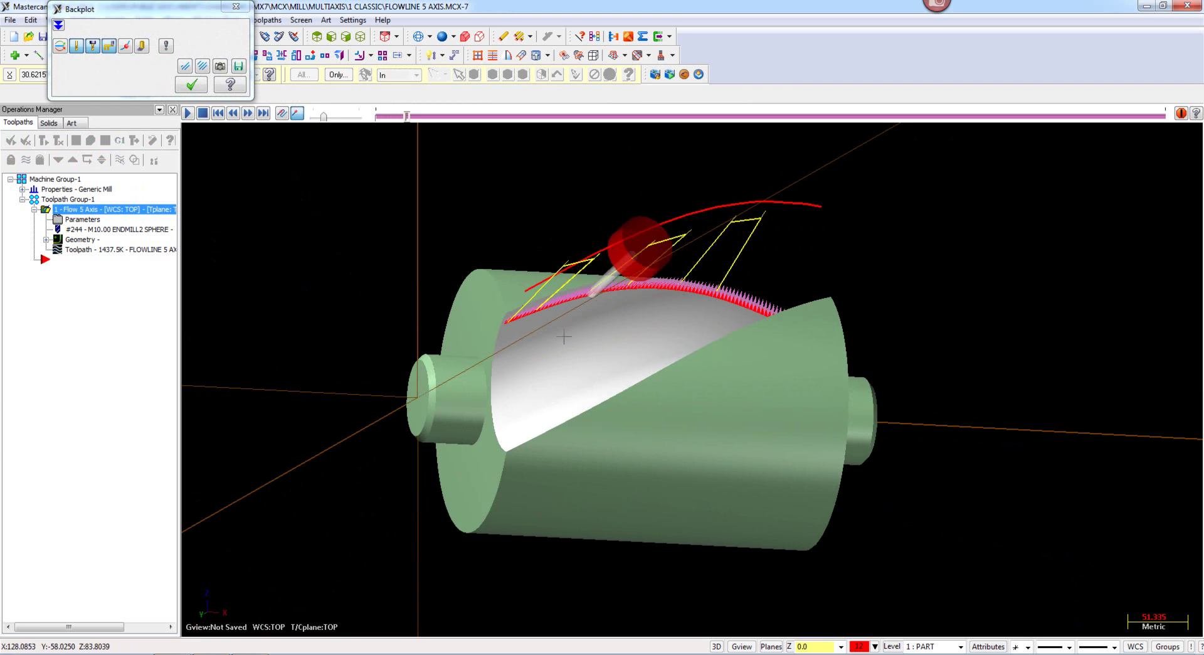
pyautogui.moveTo(572, 334); pyautogui.dragTo(876, 370, button='middle')
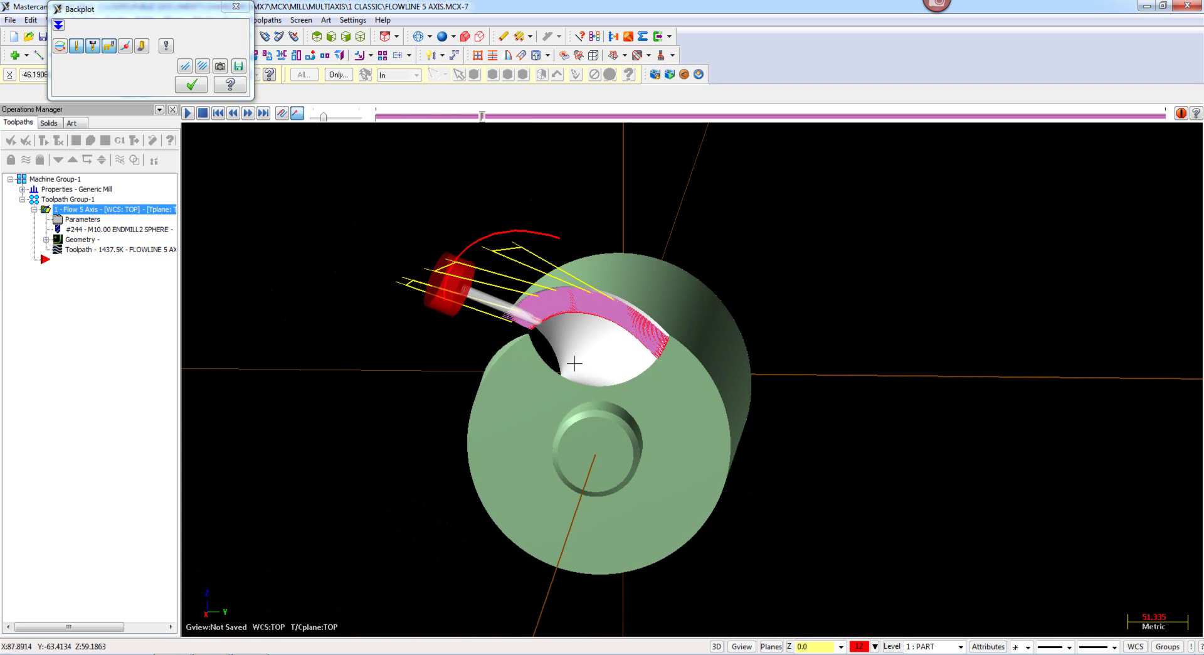
pyautogui.moveTo(596, 355); pyautogui.dragTo(303, 363, button='middle')
pyautogui.moveTo(545, 374); pyautogui.dragTo(498, 281, button='middle')
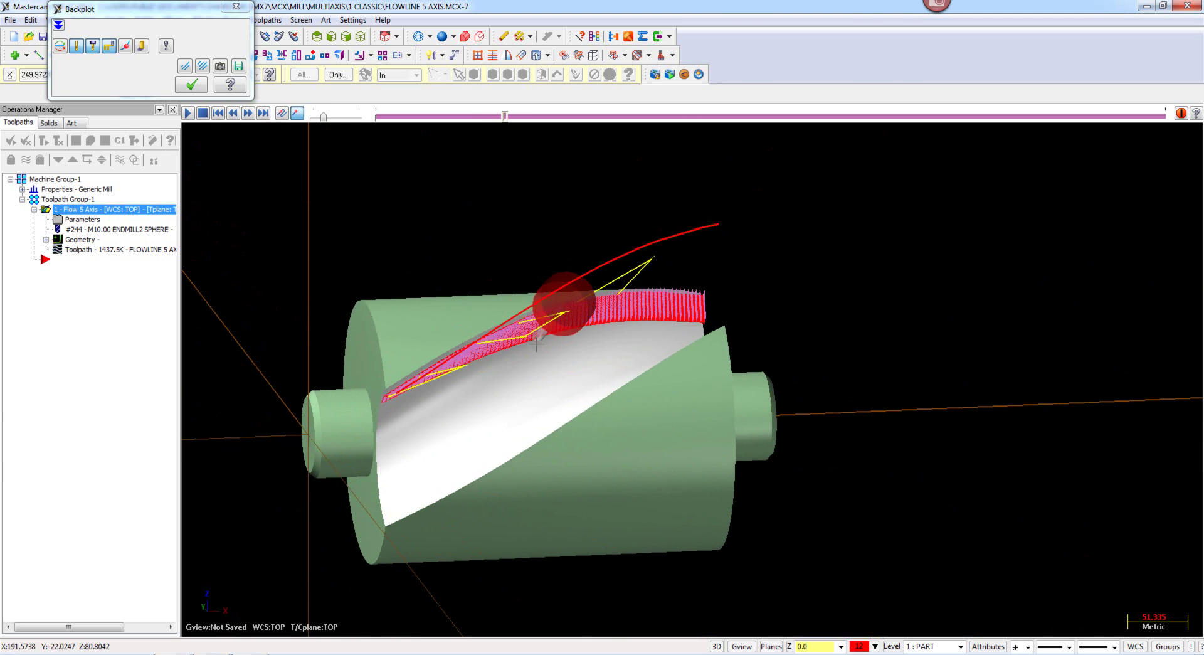
pyautogui.press('Escape')
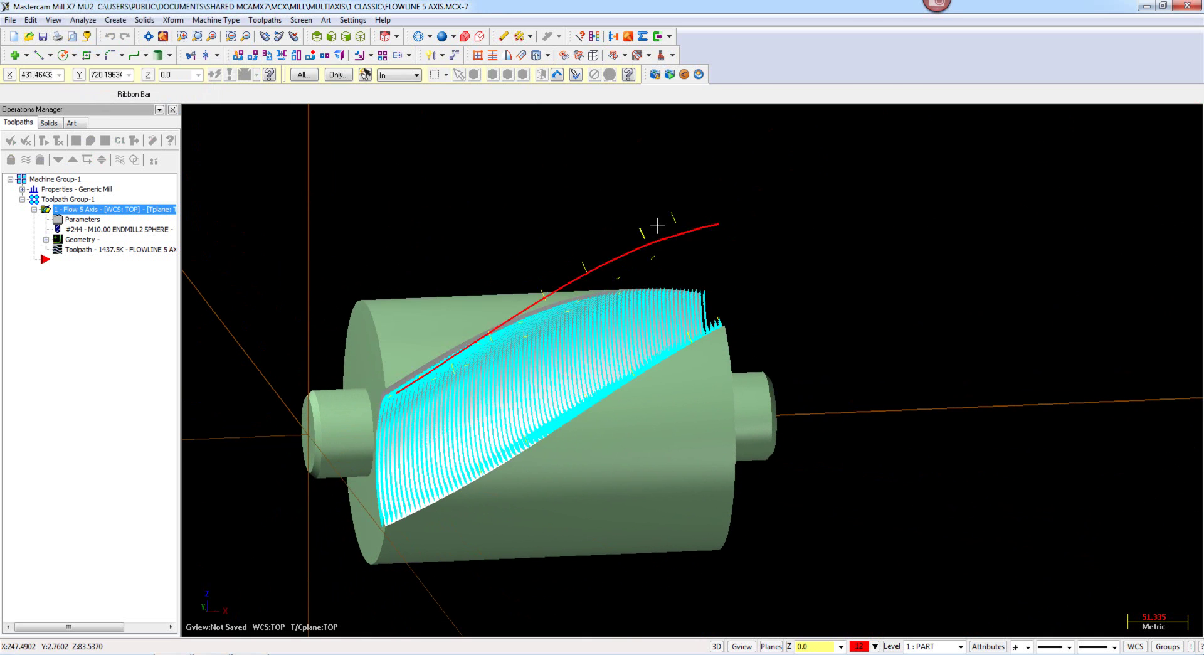
# Step: Run the machine simulation of the Flow toolpath on the 9_SXBOSTO_VMCHTBA machine and examine the head and rotary motion
pyautogui.click(655, 74)
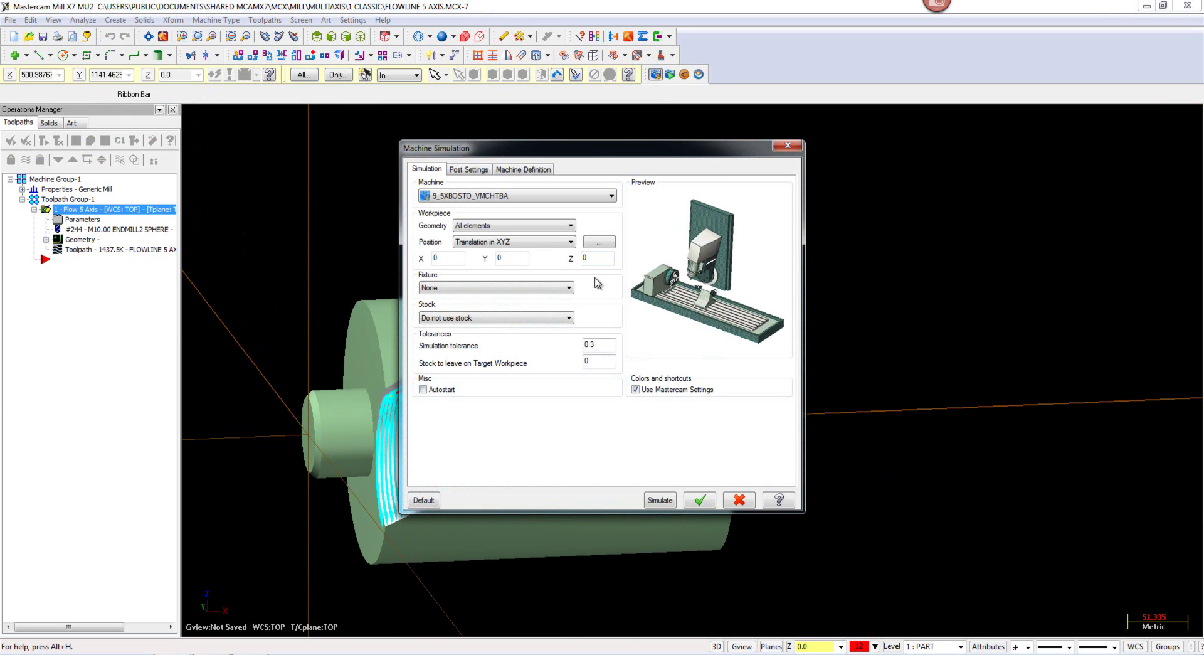
pyautogui.click(654, 504)
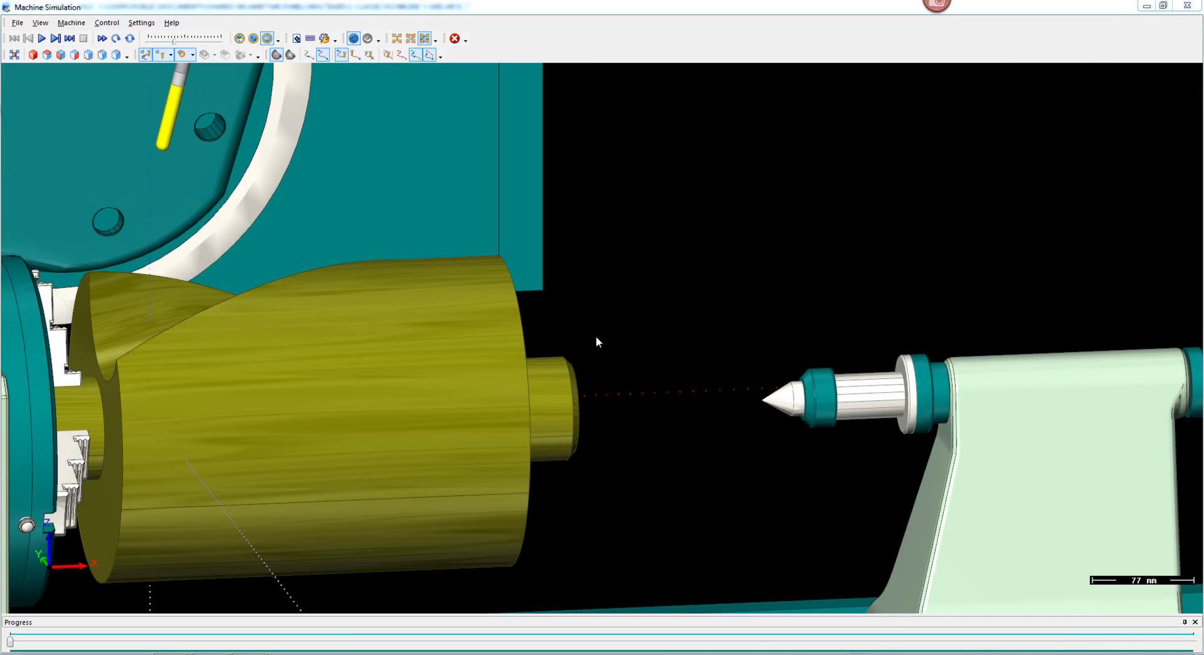
pyautogui.scroll(-2, 596, 336)
pyautogui.scroll(-2, 586, 331)
pyautogui.moveTo(586, 331); pyautogui.dragTo(495, 318, button='middle')
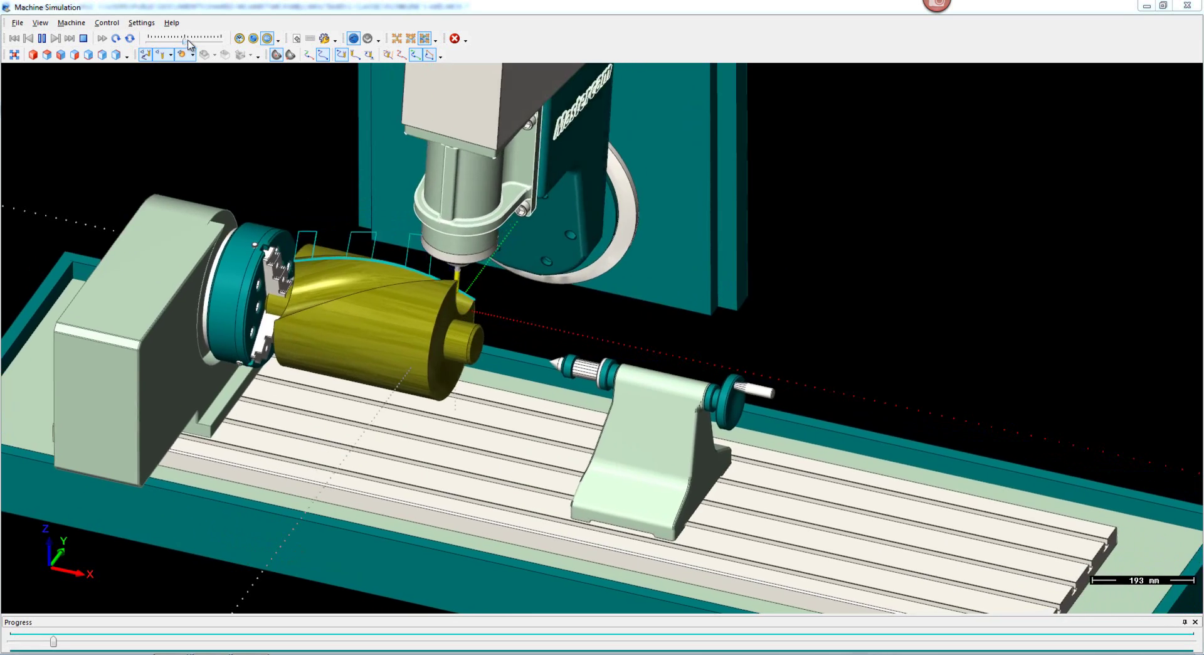
pyautogui.moveTo(350, 176); pyautogui.dragTo(564, 379, button='middle')
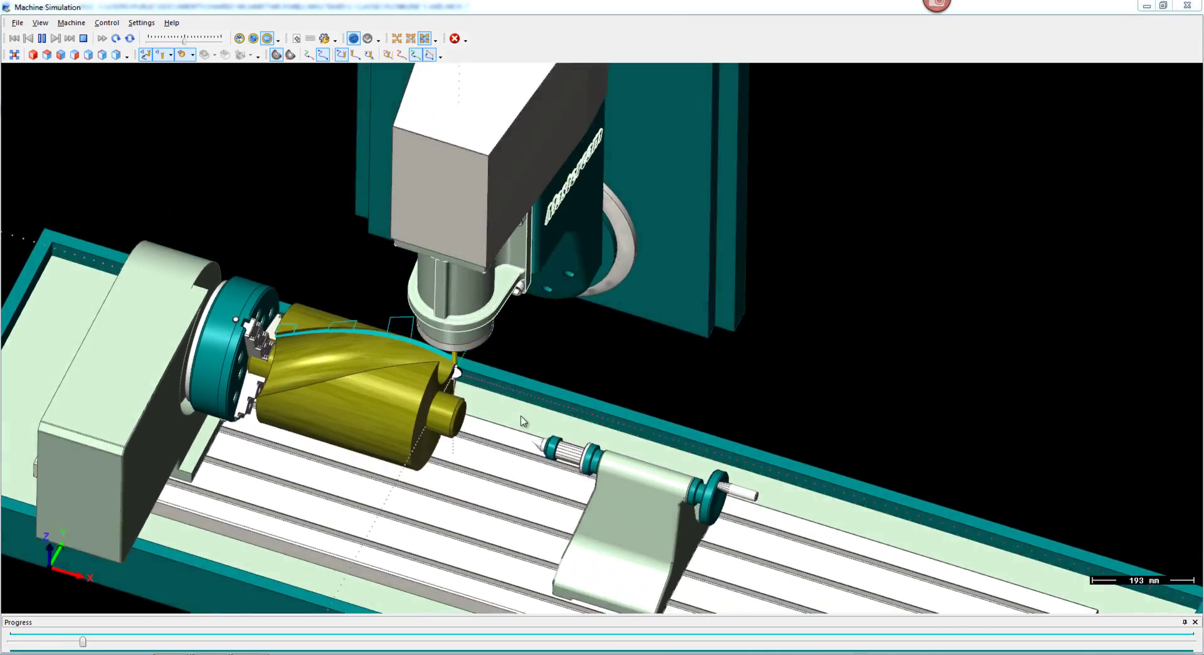
pyautogui.moveTo(523, 421); pyautogui.dragTo(544, 374, button='middle')
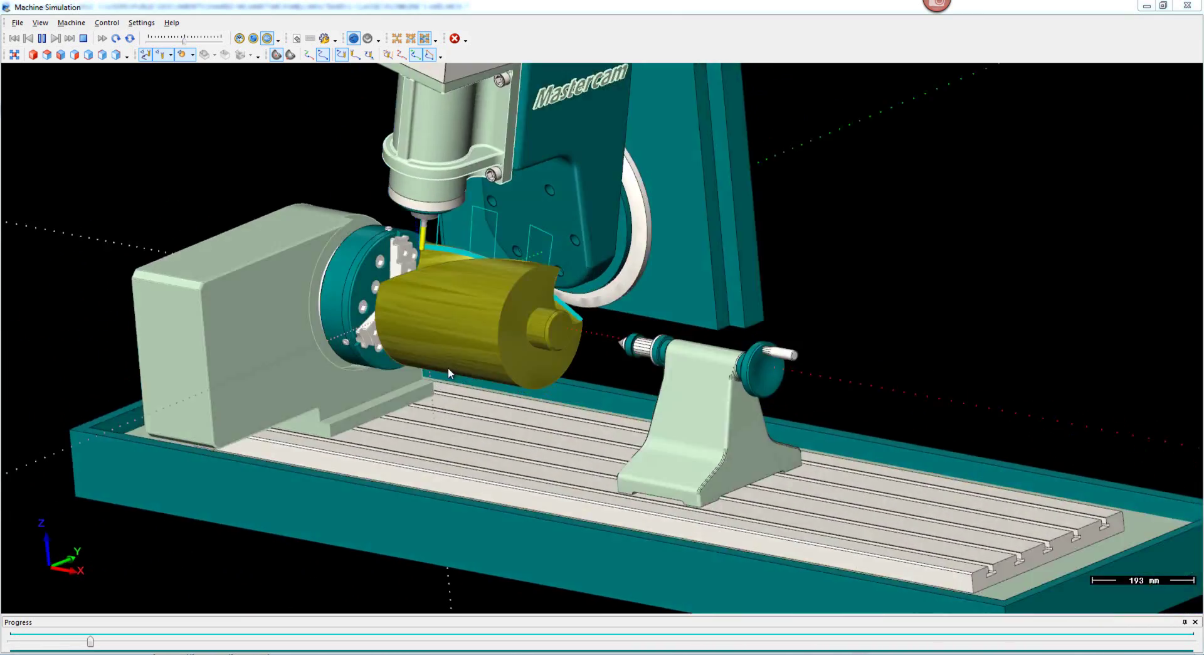
pyautogui.moveTo(447, 366); pyautogui.dragTo(412, 380, button='middle')
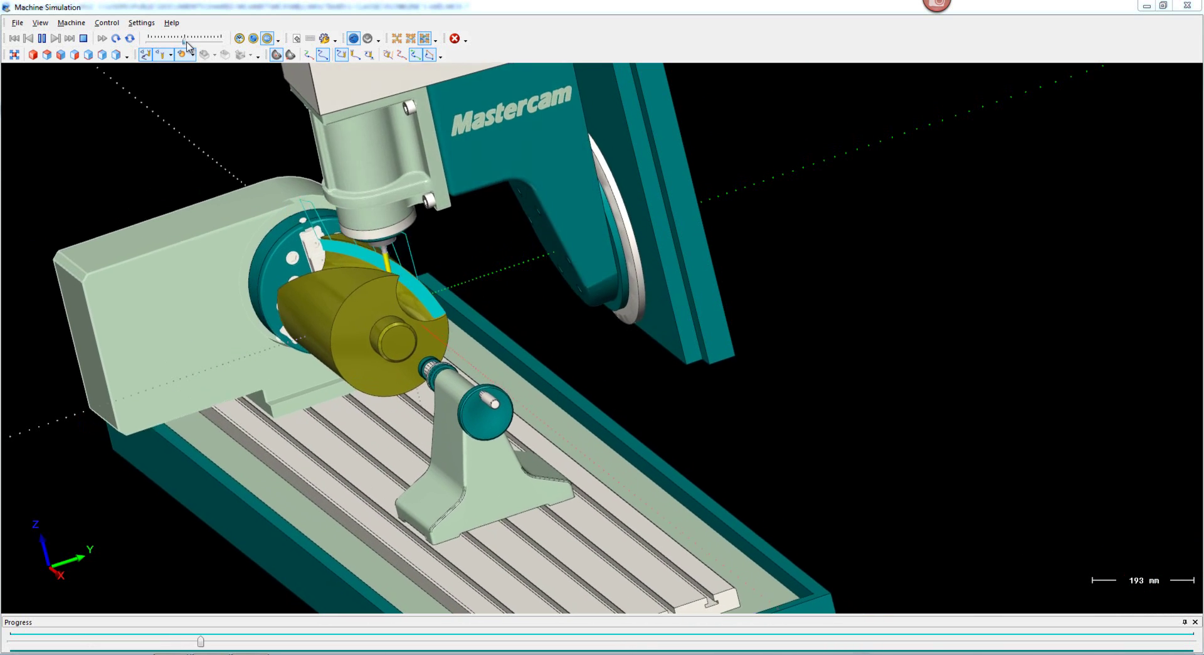
# Step: Adjust the machine simulation speed and inspect the tool inside the groove up close from the part's free end
pyautogui.moveTo(187, 41); pyautogui.dragTo(204, 42)
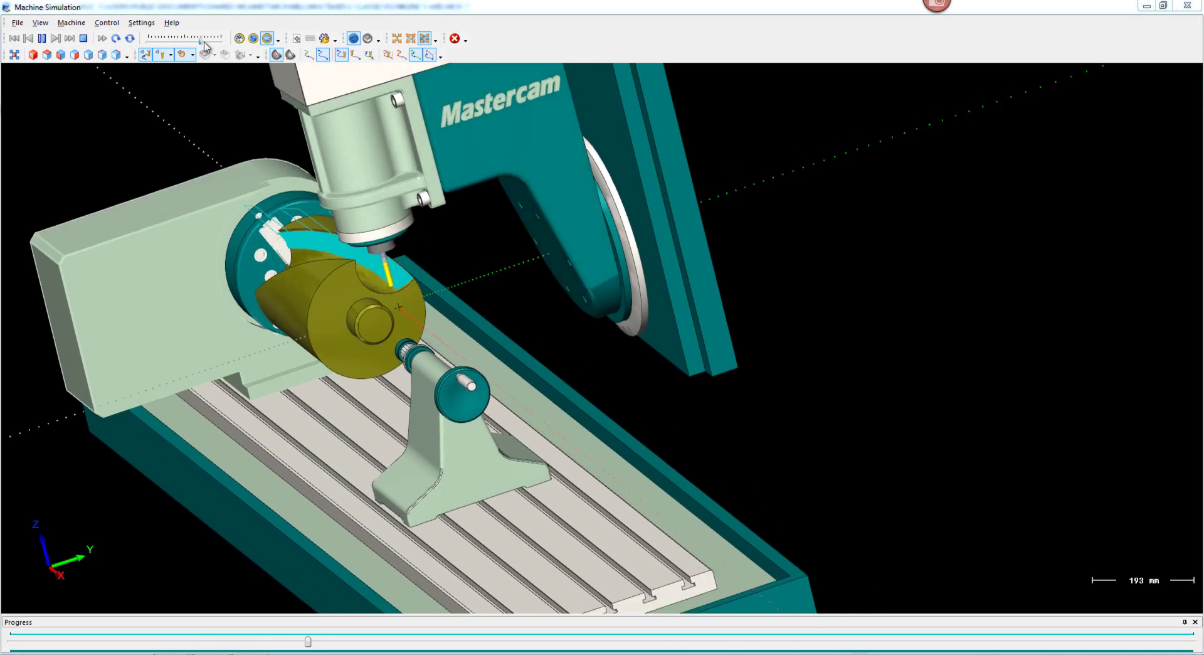
pyautogui.moveTo(202, 42); pyautogui.dragTo(190, 42)
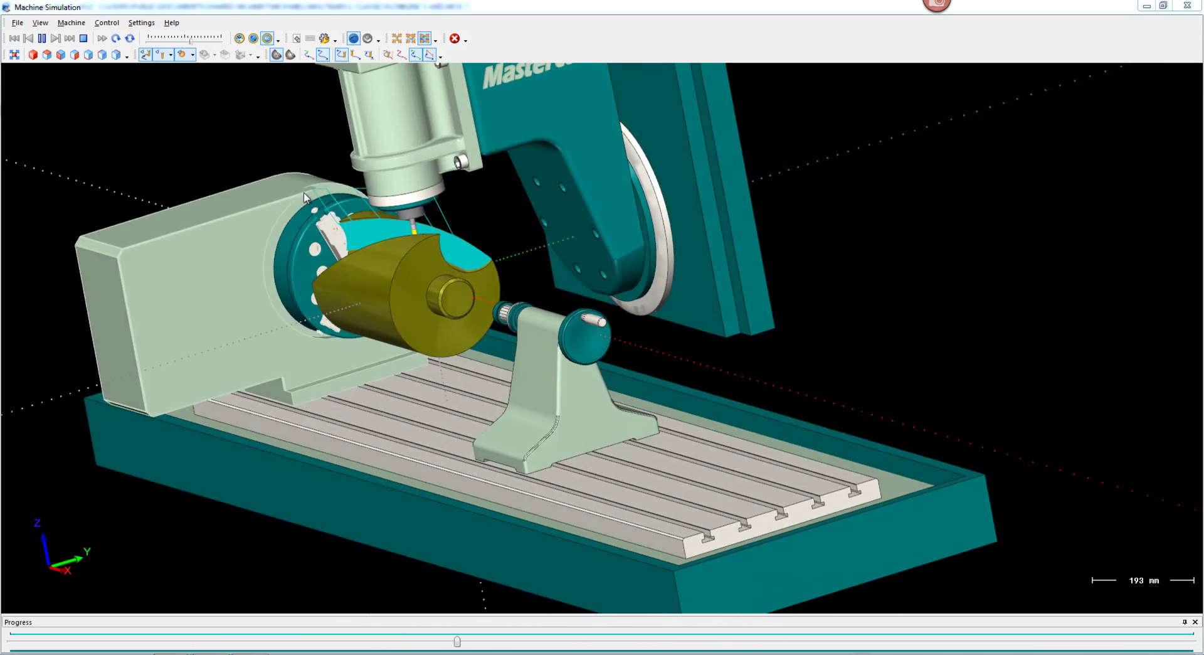
pyautogui.moveTo(271, 209); pyautogui.dragTo(134, 201)
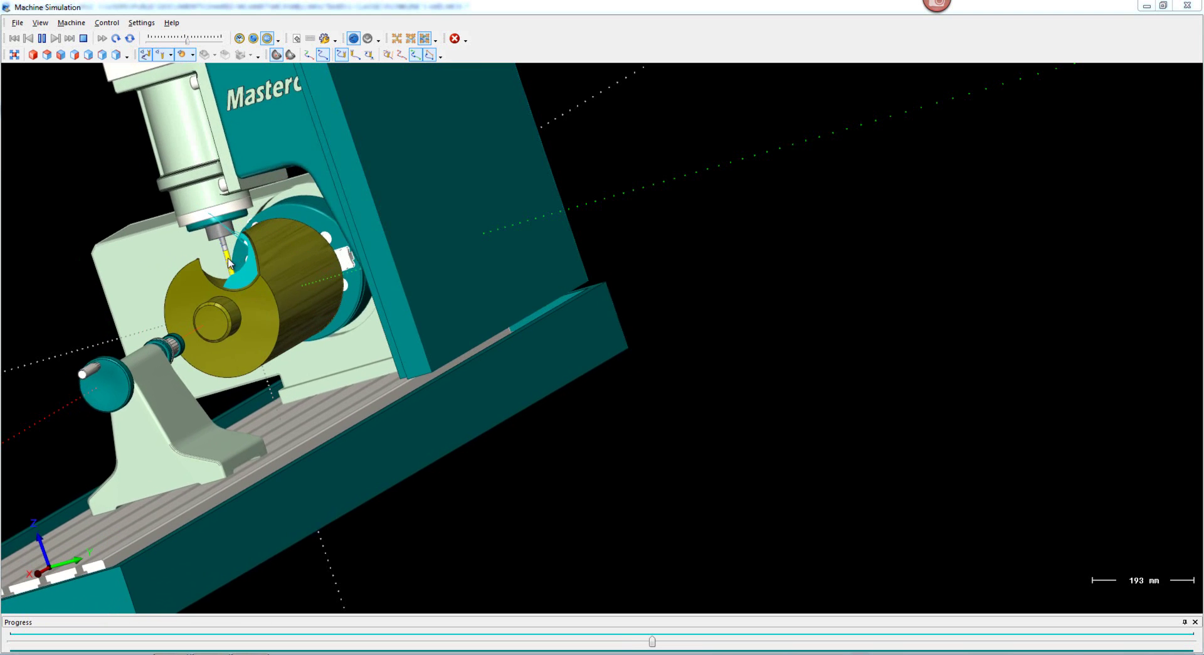
pyautogui.scroll(5, 280, 242)
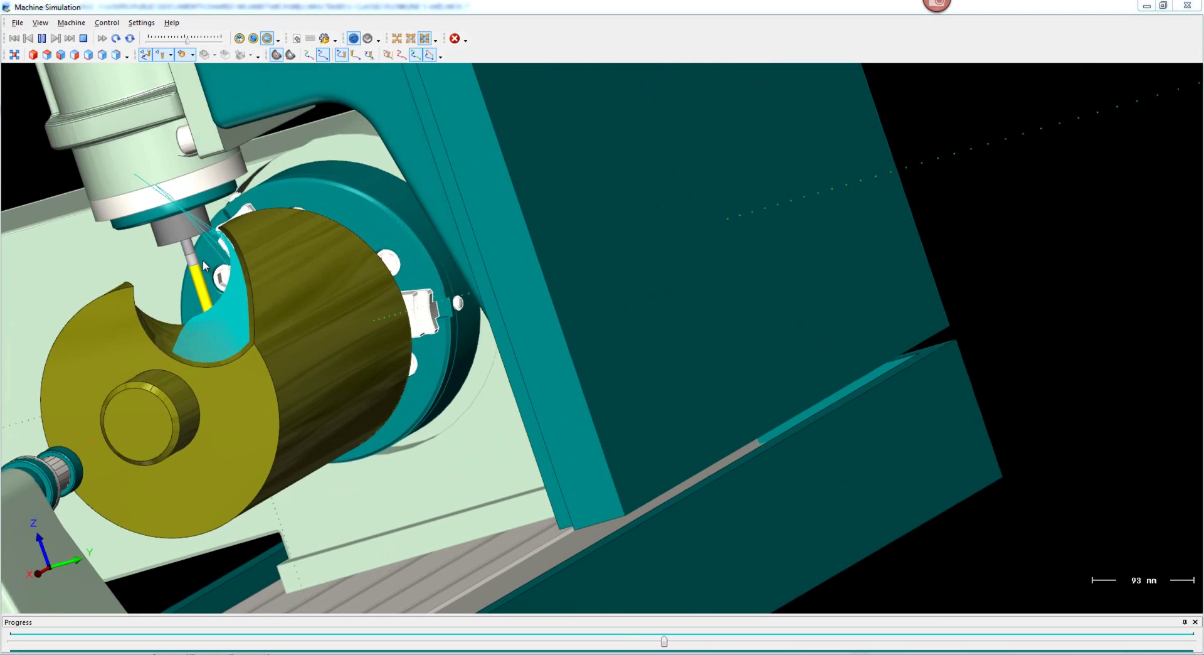
# Step: Rewind part of the machine simulation and replay it, checking the spindle and holder clearance against the groove edges
pyautogui.click(674, 642)
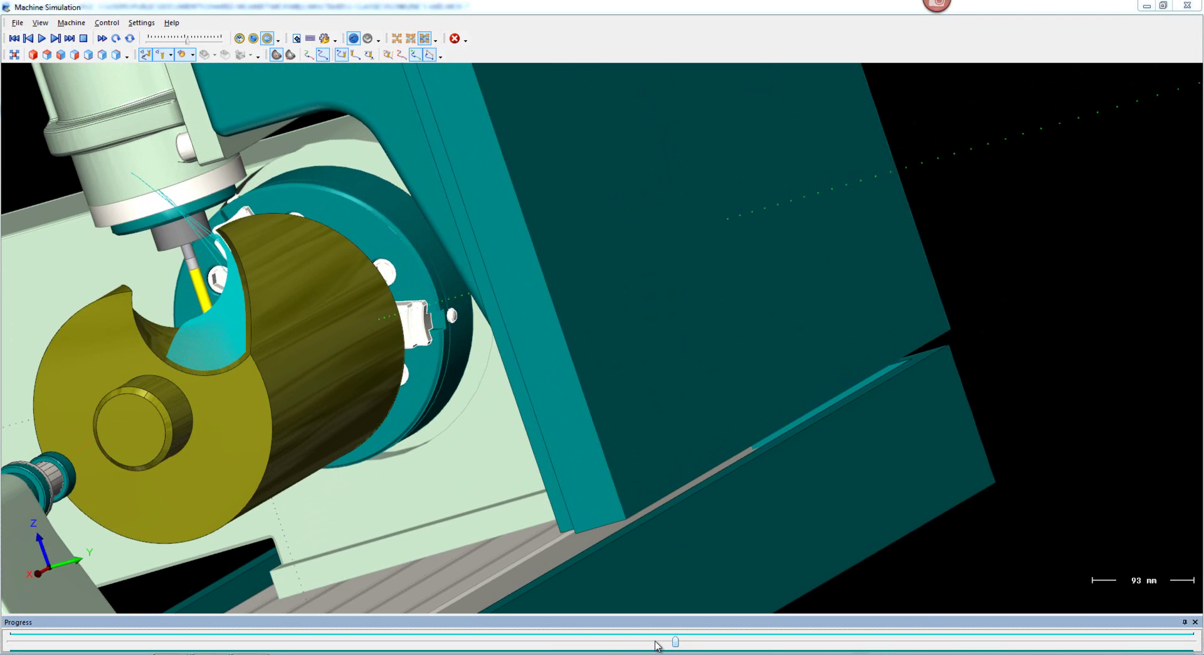
pyautogui.moveTo(664, 640); pyautogui.dragTo(635, 641)
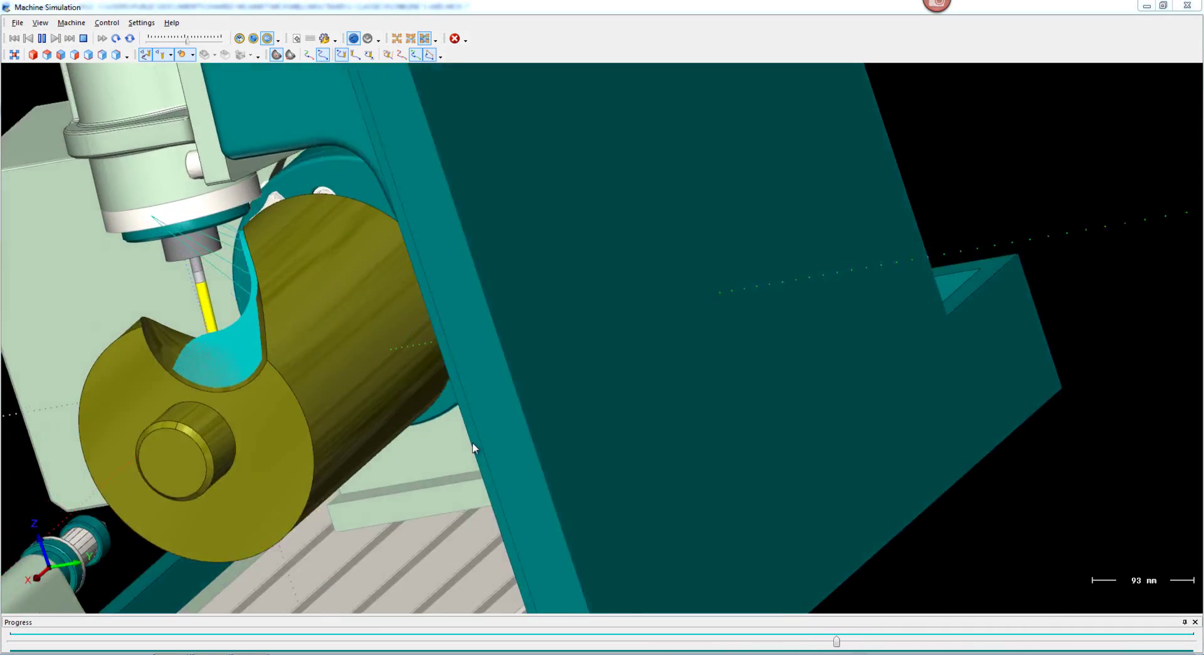
pyautogui.moveTo(473, 447); pyautogui.dragTo(506, 204, button='middle')
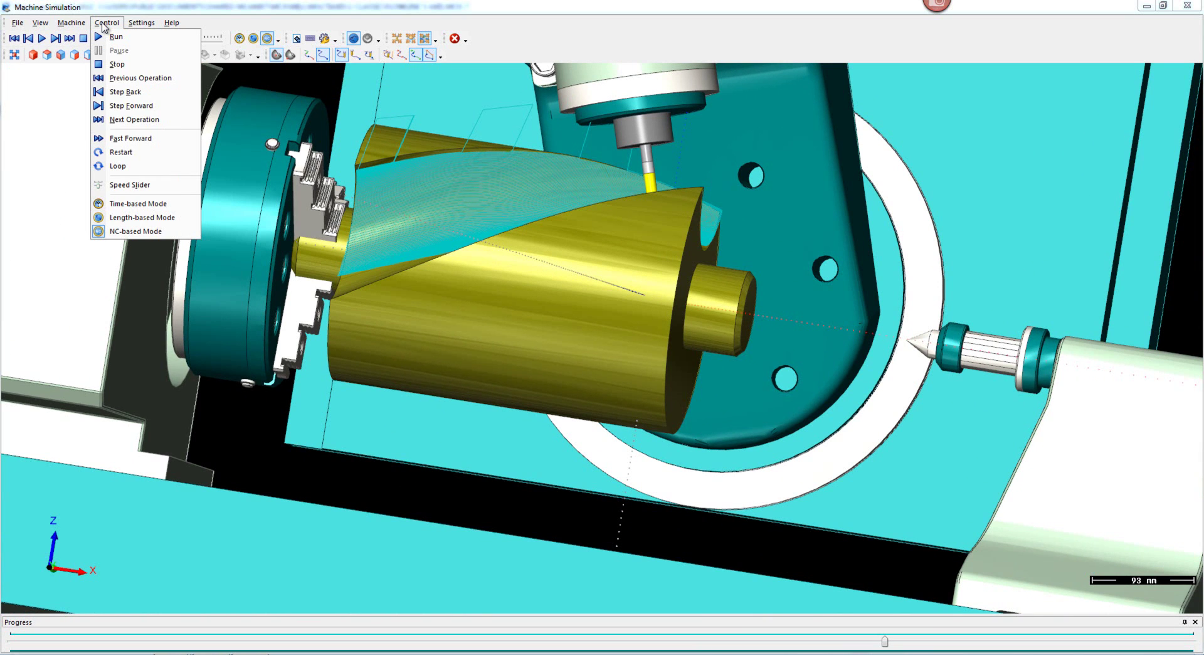
pyautogui.moveTo(140, 27)
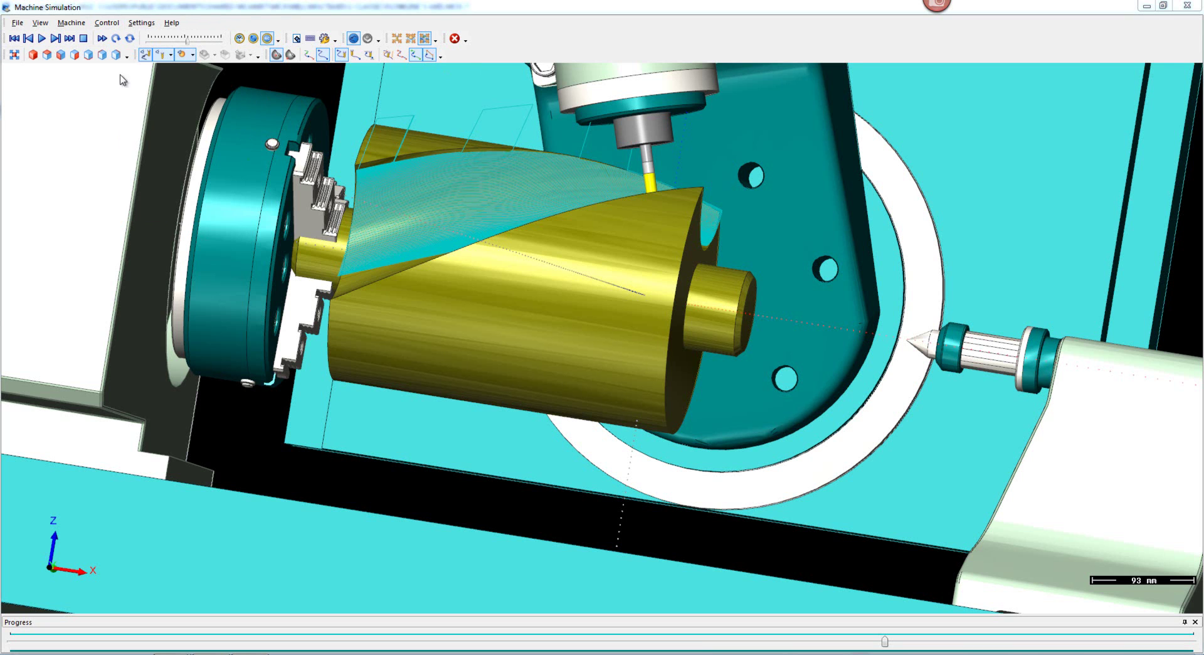
pyautogui.click(53, 40)
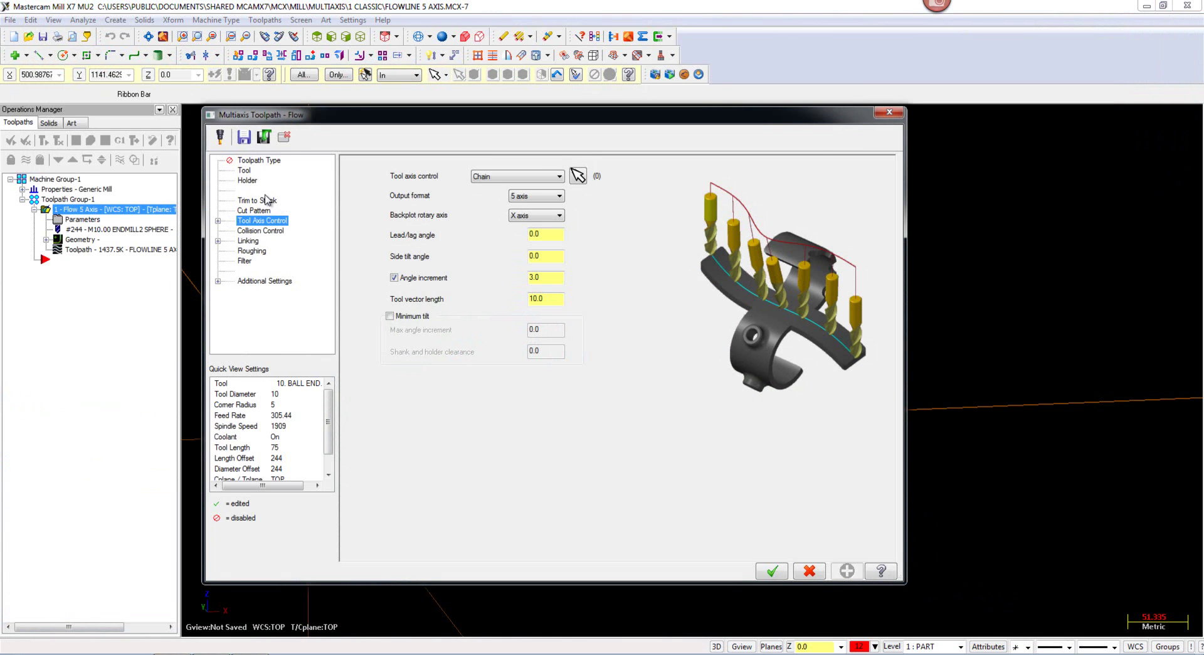
# Step: Open the Flow toolpath's holder settings, rechaining the missing tool axis chain to the curve above the groove
pyautogui.click(254, 182)
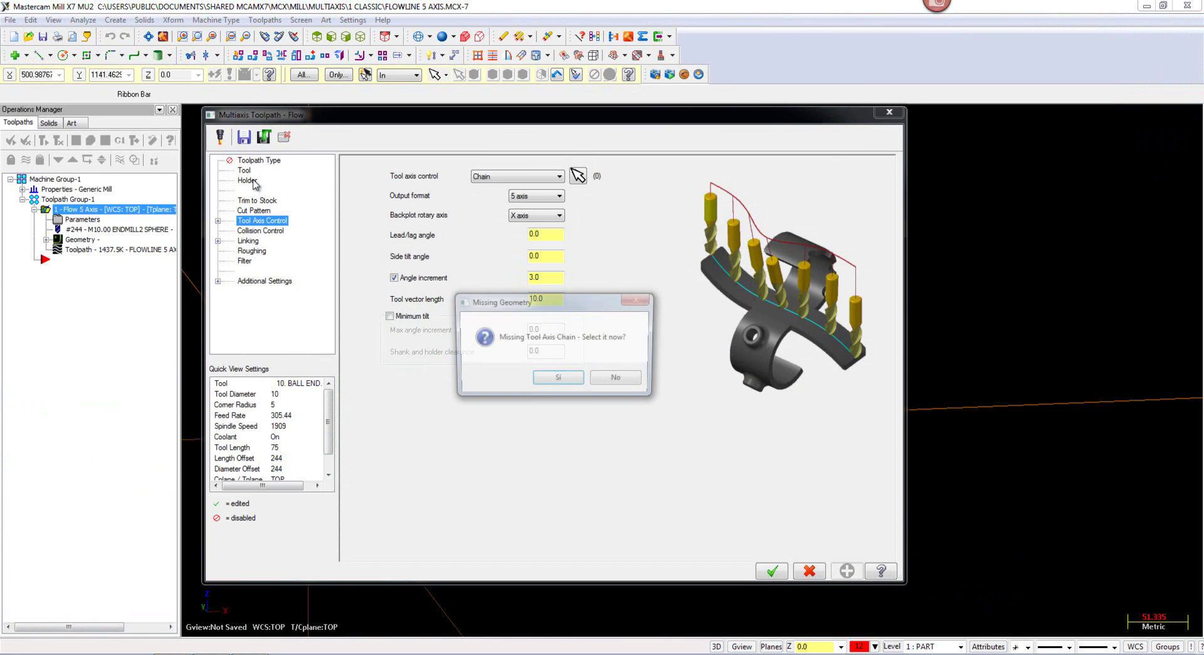
pyautogui.click(558, 379)
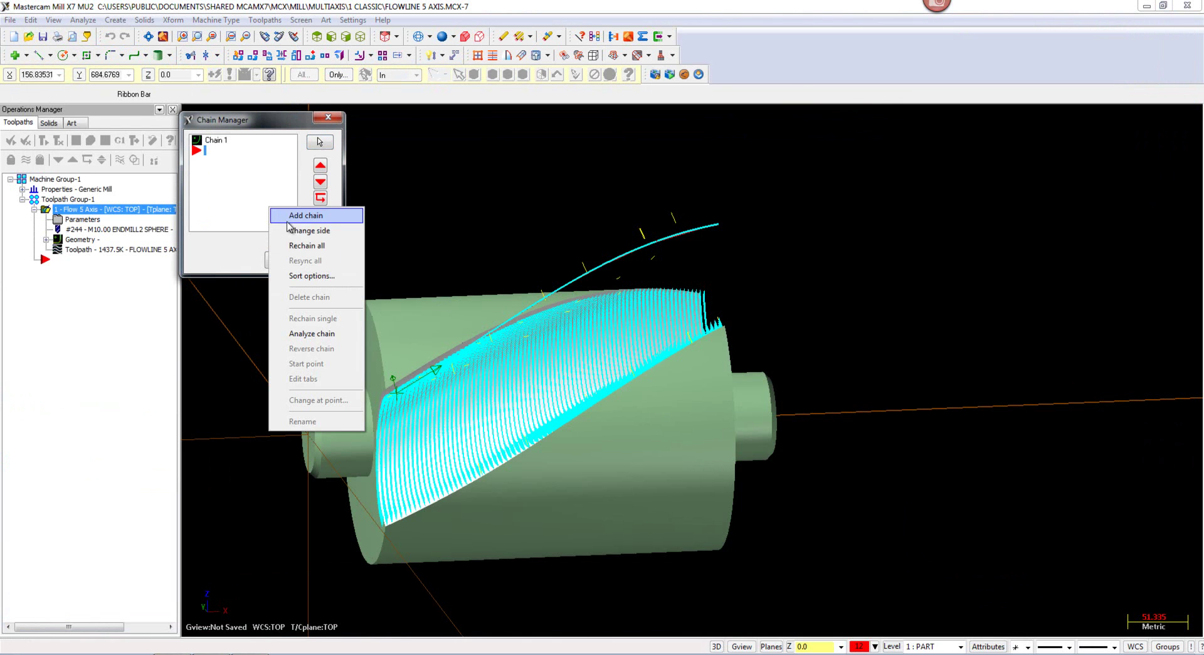
pyautogui.click(301, 245)
pyautogui.moveTo(692, 370); pyautogui.dragTo(435, 180, button='middle')
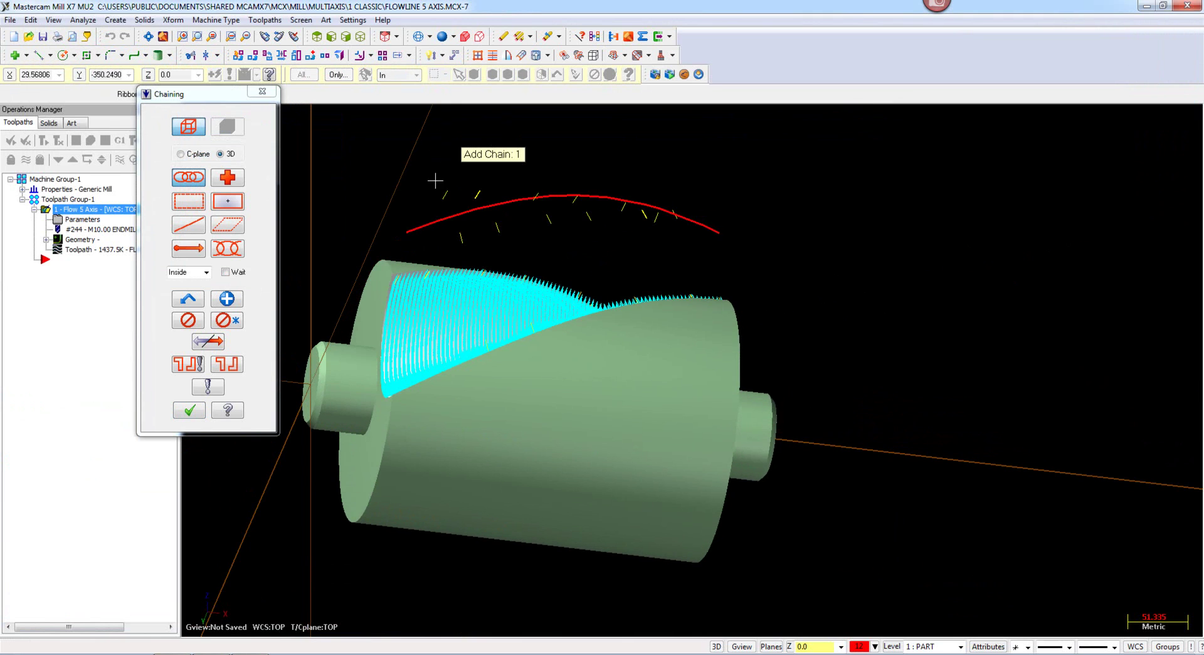
pyautogui.click(195, 412)
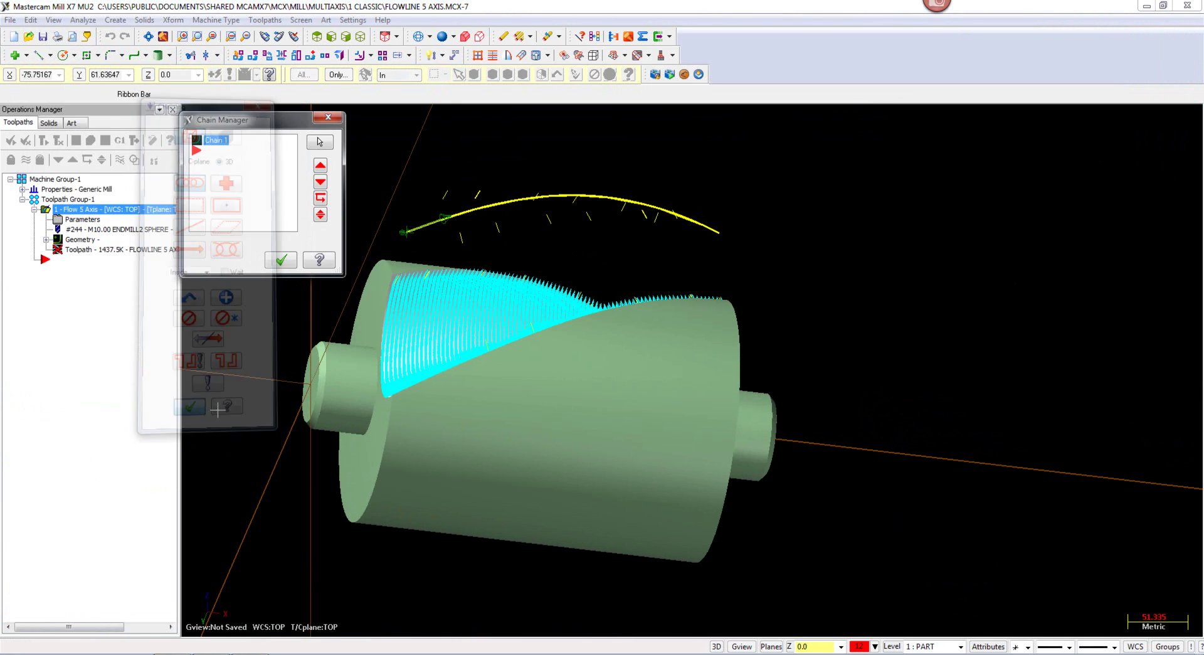
pyautogui.click(296, 262)
pyautogui.click(264, 274)
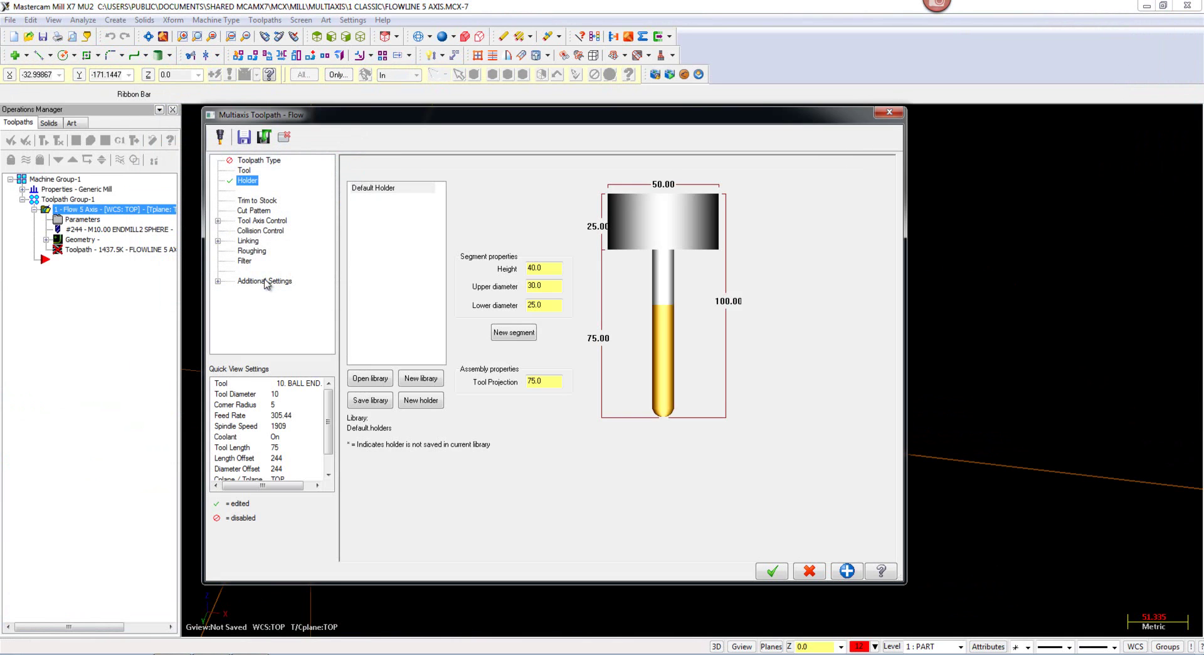
# Step: Load the BT30.HOLDERS library for the Flow toolpath's tool holder
pyautogui.click(371, 378)
pyautogui.click(342, 145)
pyautogui.click(600, 377)
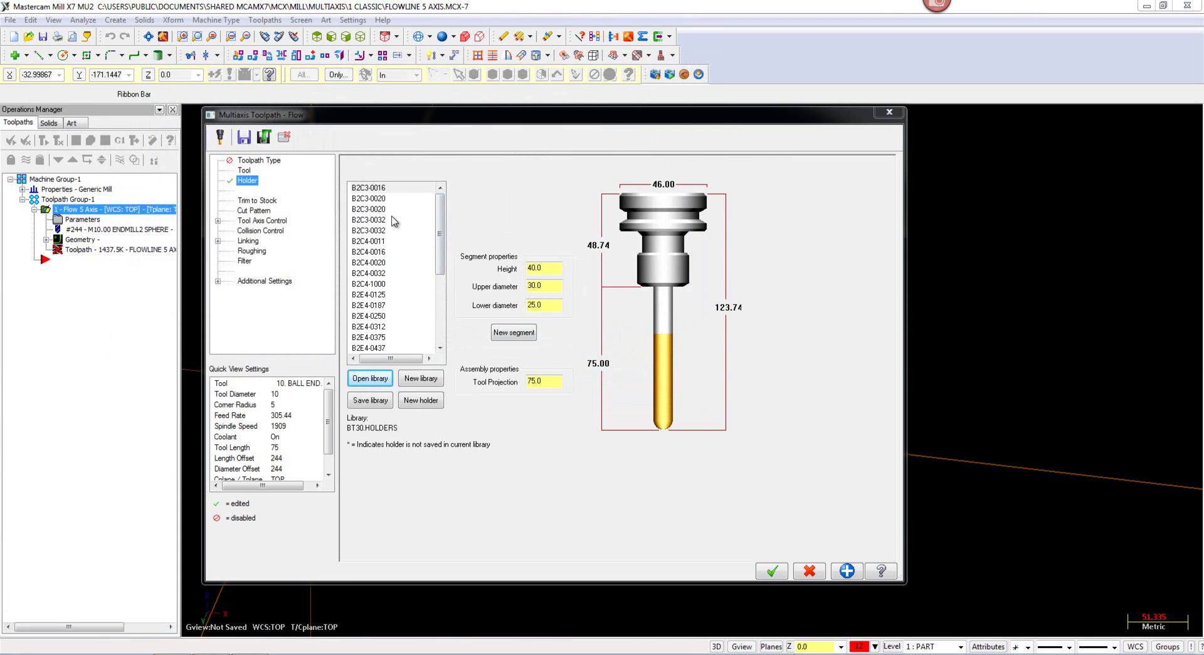
# Step: Compare the BT30 library holders, assign a B2C4 holder to the tool, and regenerate the Flow toolpath
pyautogui.click(389, 189)
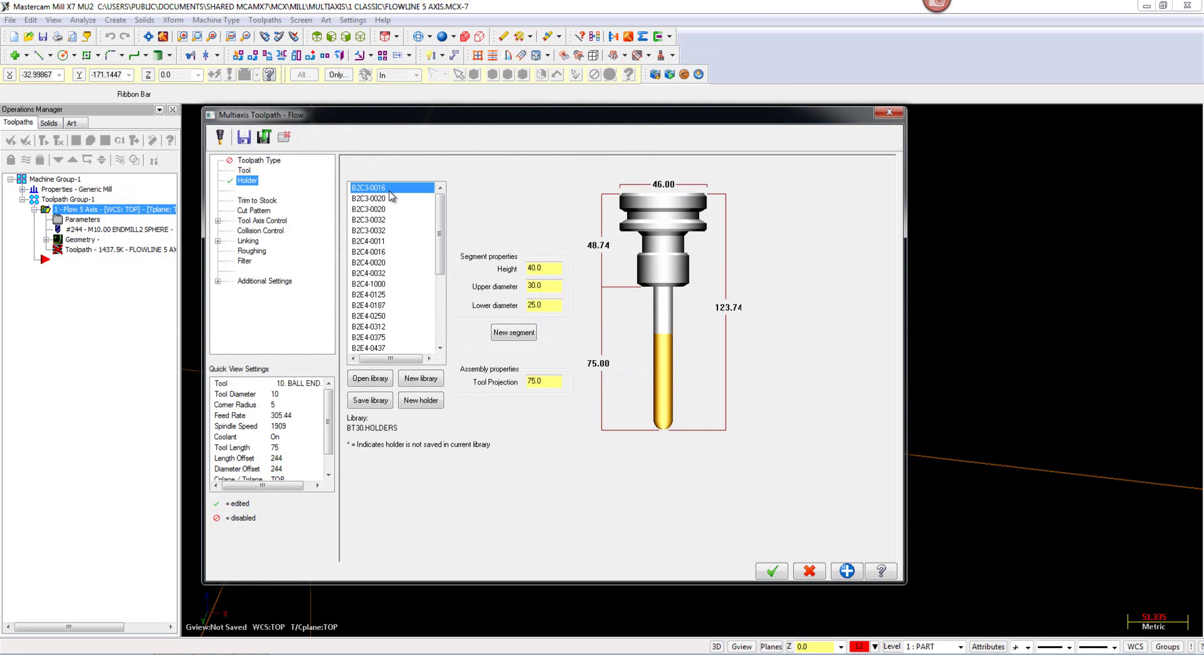
pyautogui.press('Down')
pyautogui.press('Down')
pyautogui.press('Down')
pyautogui.press('Down')
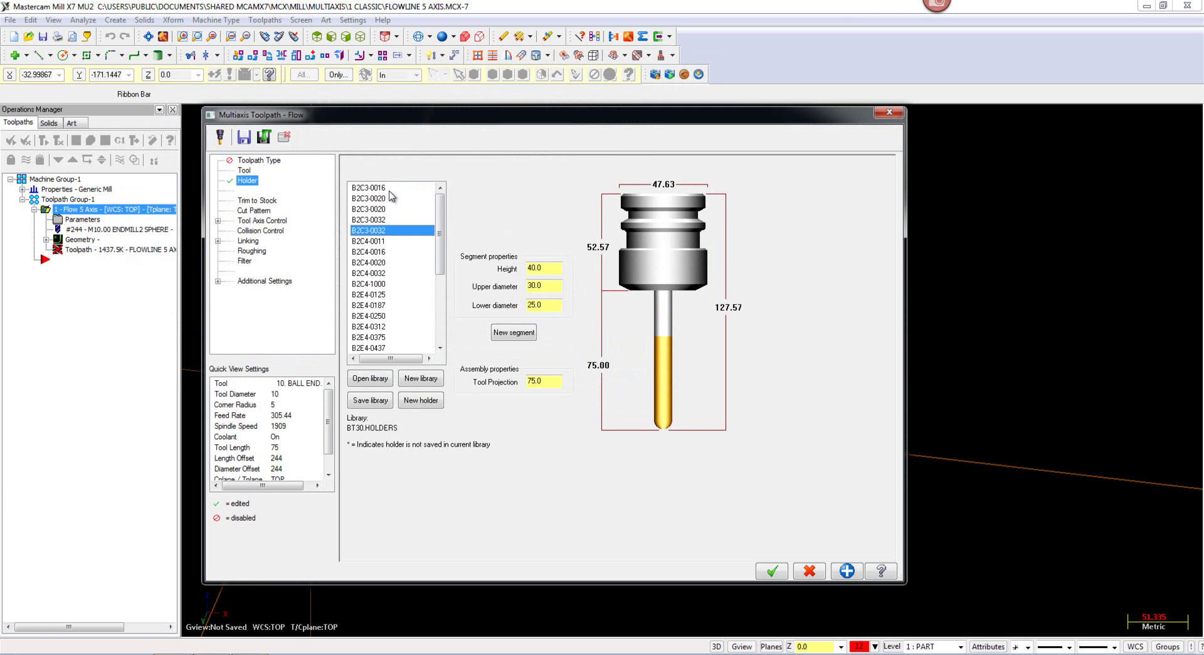
pyautogui.press('Down')
pyautogui.press('Down')
pyautogui.press('Up')
pyautogui.press('Down')
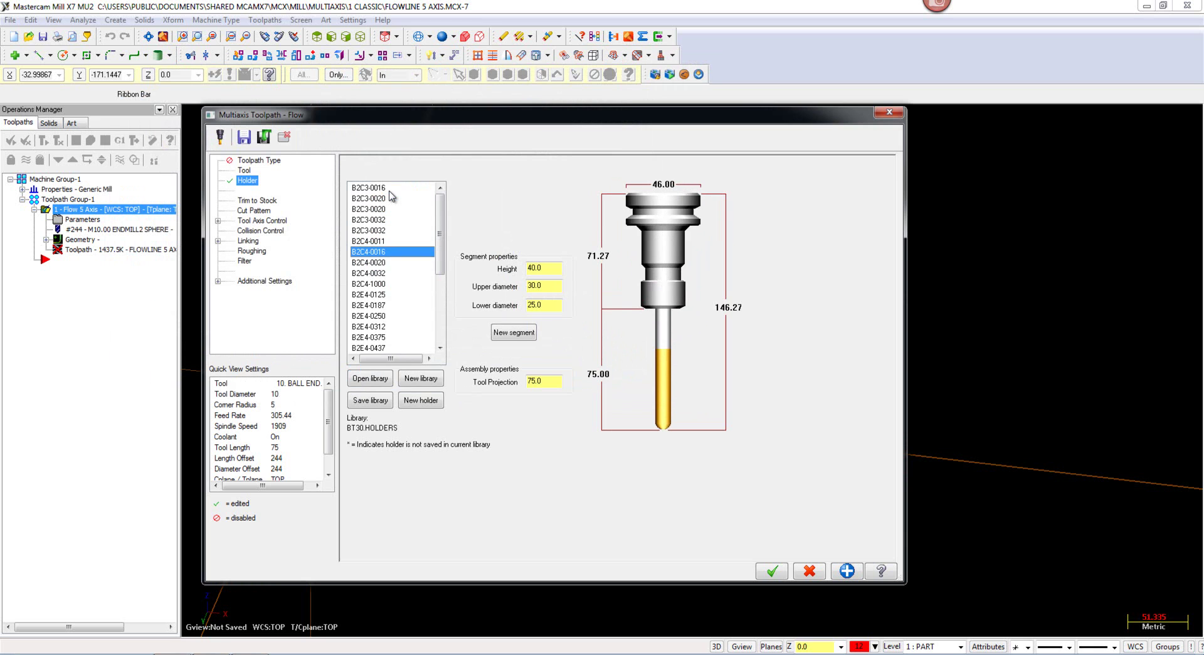
pyautogui.press('Down')
pyautogui.press('Down')
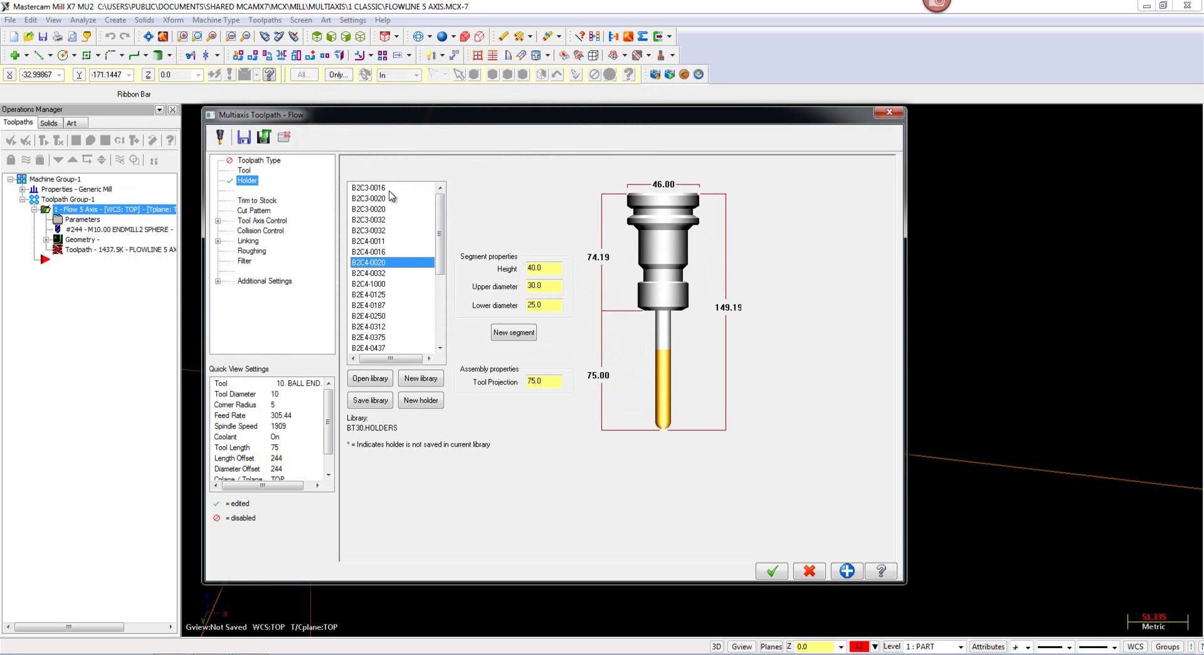
pyautogui.press('Down')
pyautogui.press('Up')
pyautogui.press('Up')
pyautogui.click(774, 572)
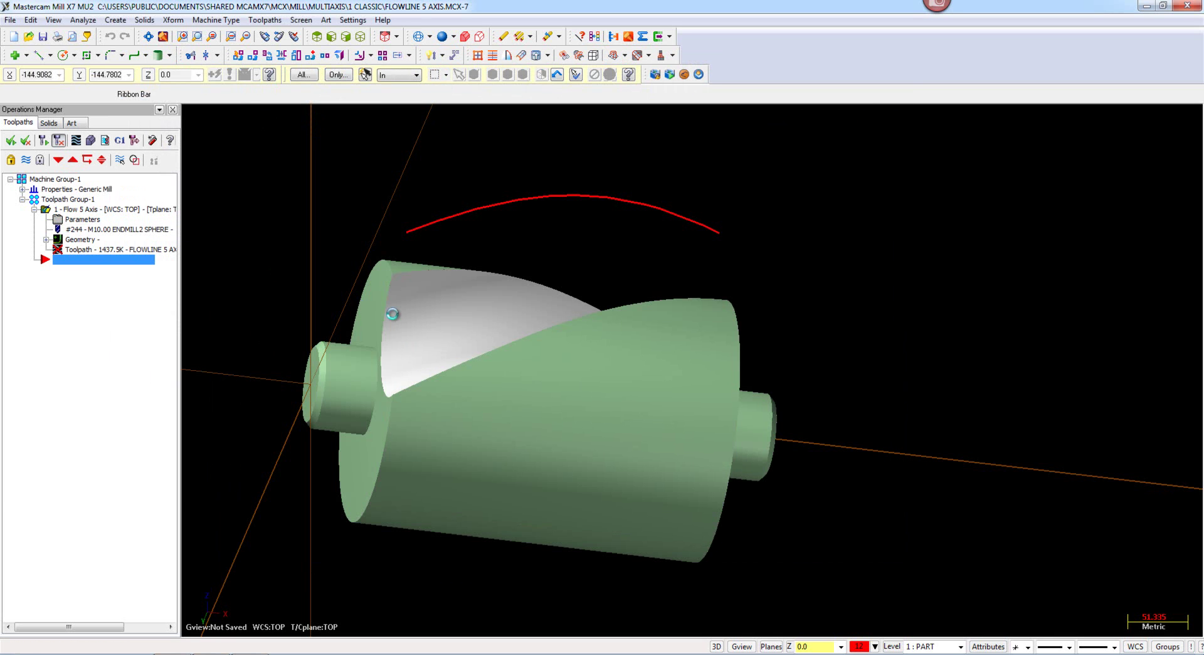
pyautogui.moveTo(472, 319); pyautogui.dragTo(540, 358, button='middle')
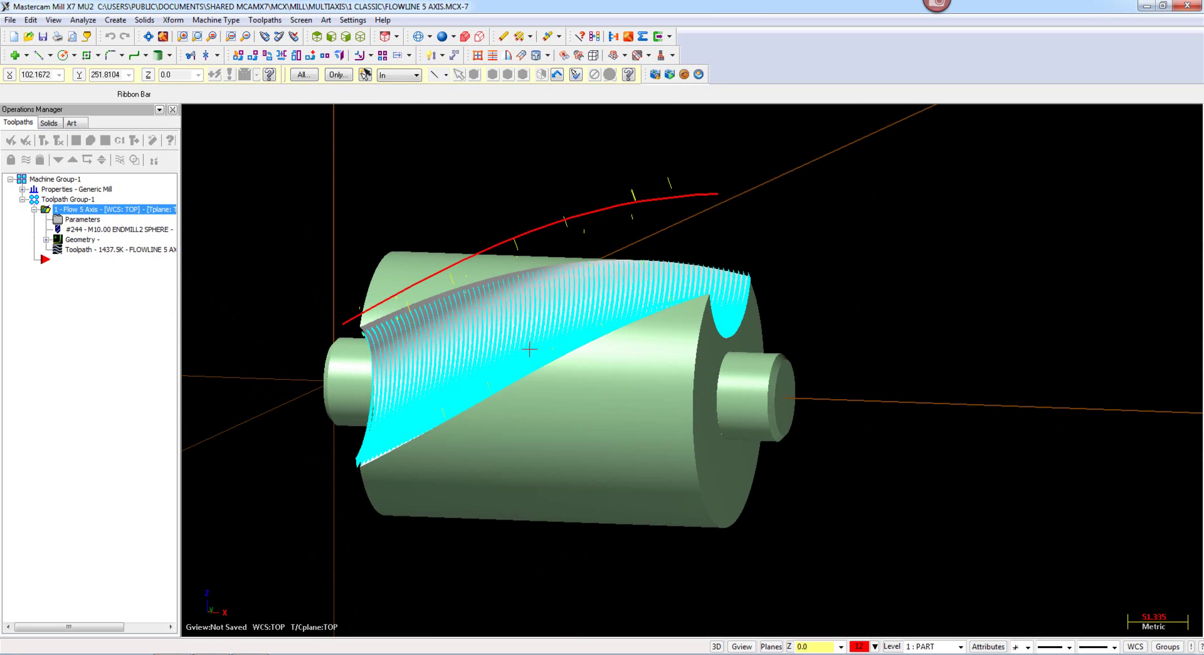
# Step: Hide the Flow toolpath display and run the machine simulation of the operation with the newly assigned holder
pyautogui.click(25, 160)
pyautogui.moveTo(303, 284); pyautogui.dragTo(409, 313, button='middle')
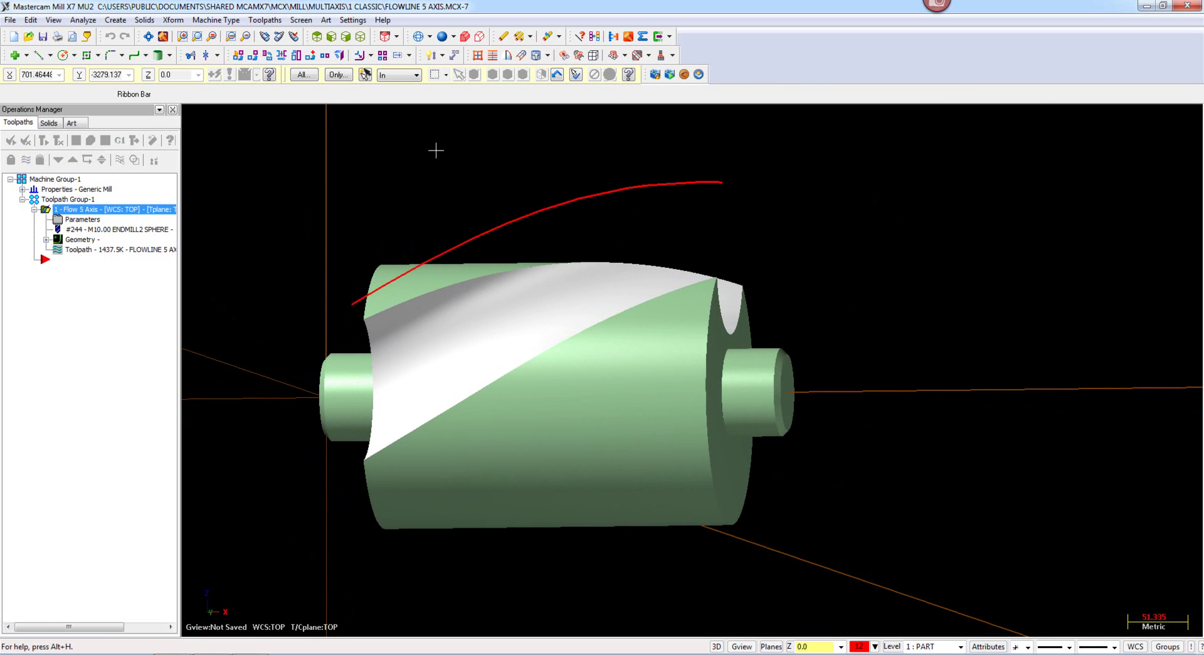
pyautogui.click(656, 75)
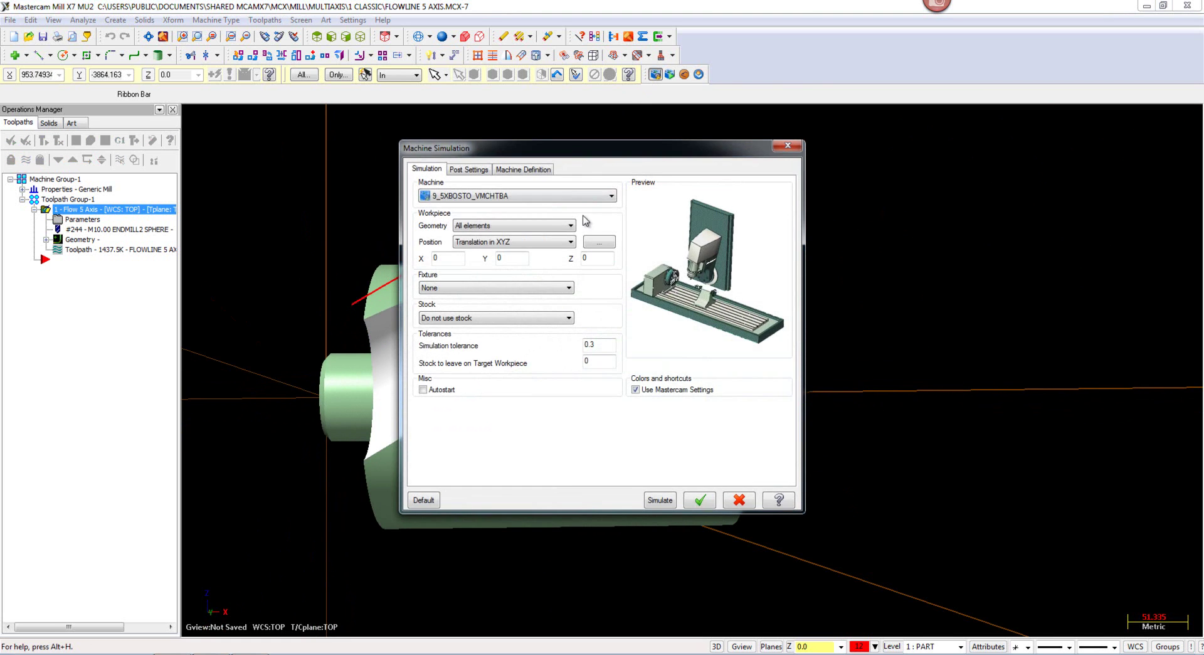
pyautogui.click(655, 503)
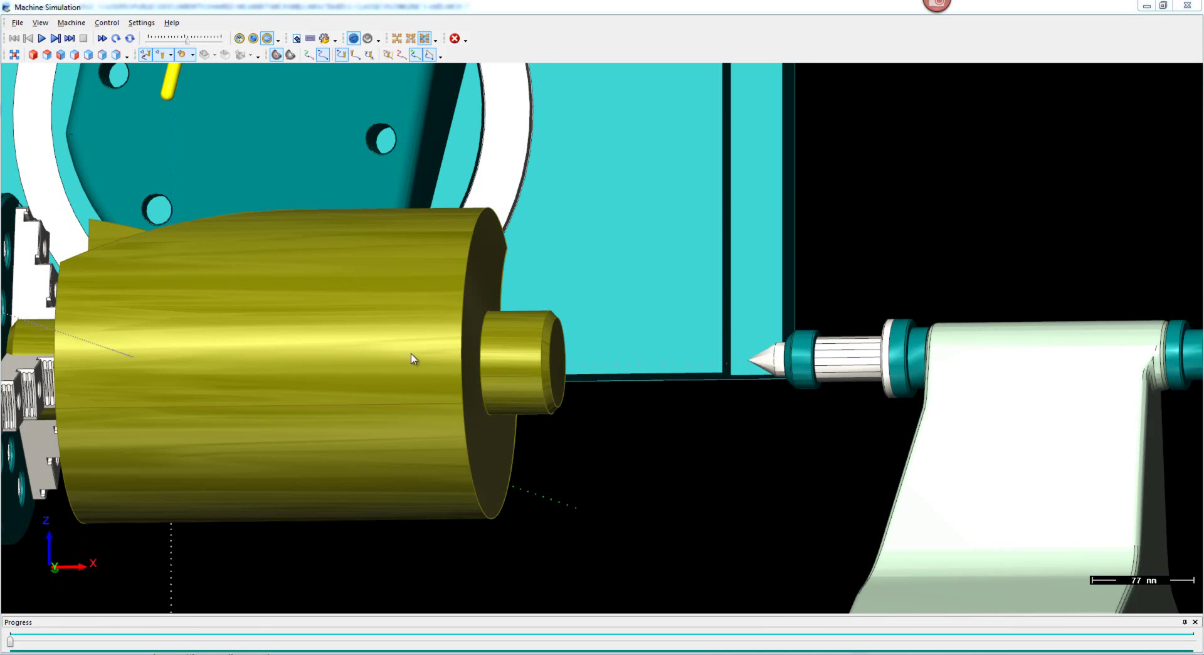
pyautogui.scroll(-2, 403, 383)
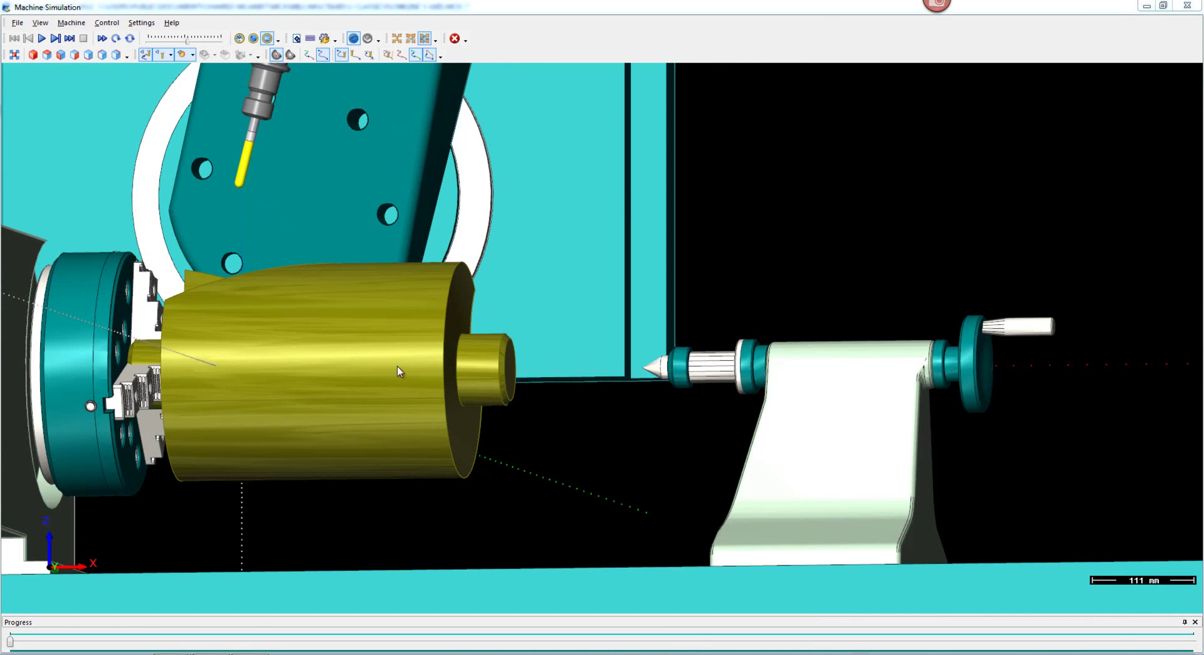
pyautogui.moveTo(328, 301); pyautogui.dragTo(310, 322, button='middle')
pyautogui.click(41, 38)
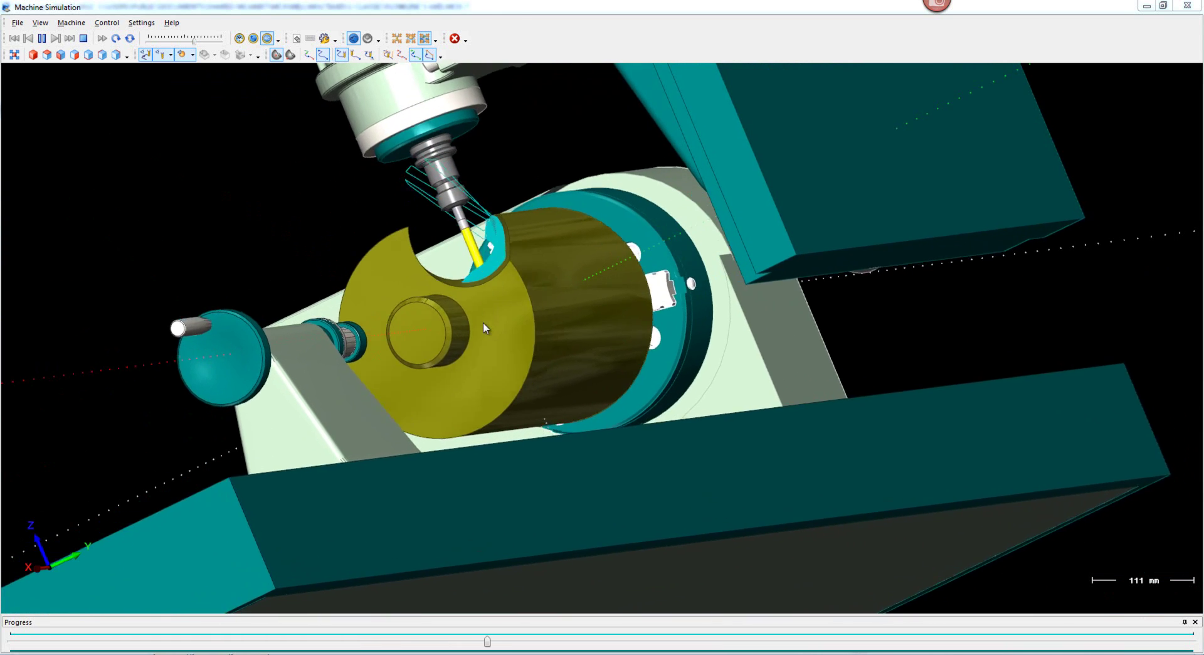
# Step: Adjust the simulation speed, inspect the holder and spindle clearance along the groove until the end, and close the machine simulation
pyautogui.moveTo(195, 44); pyautogui.dragTo(201, 44)
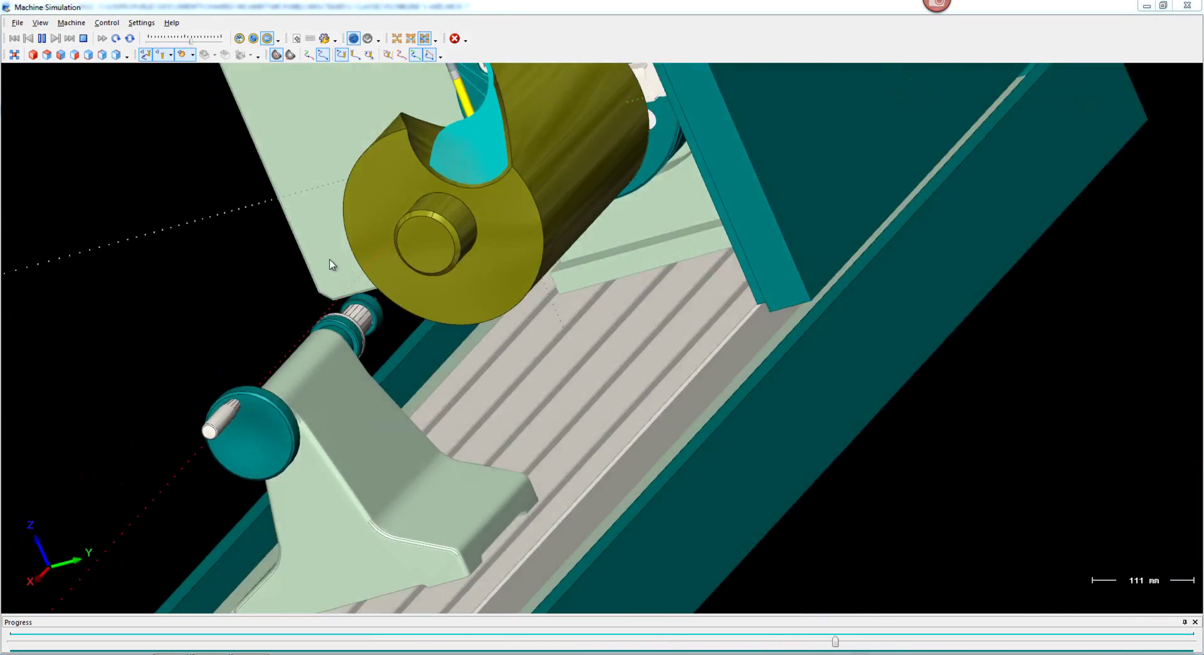
pyautogui.scroll(-6, 509, 246)
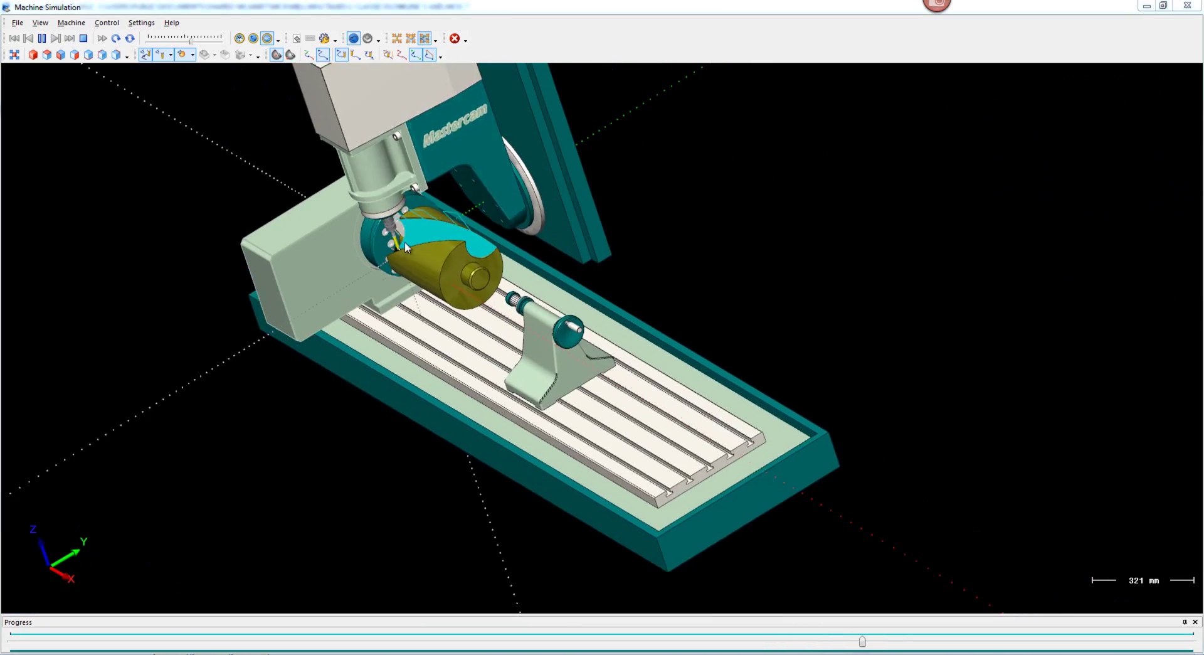
pyautogui.scroll(6, 371, 220)
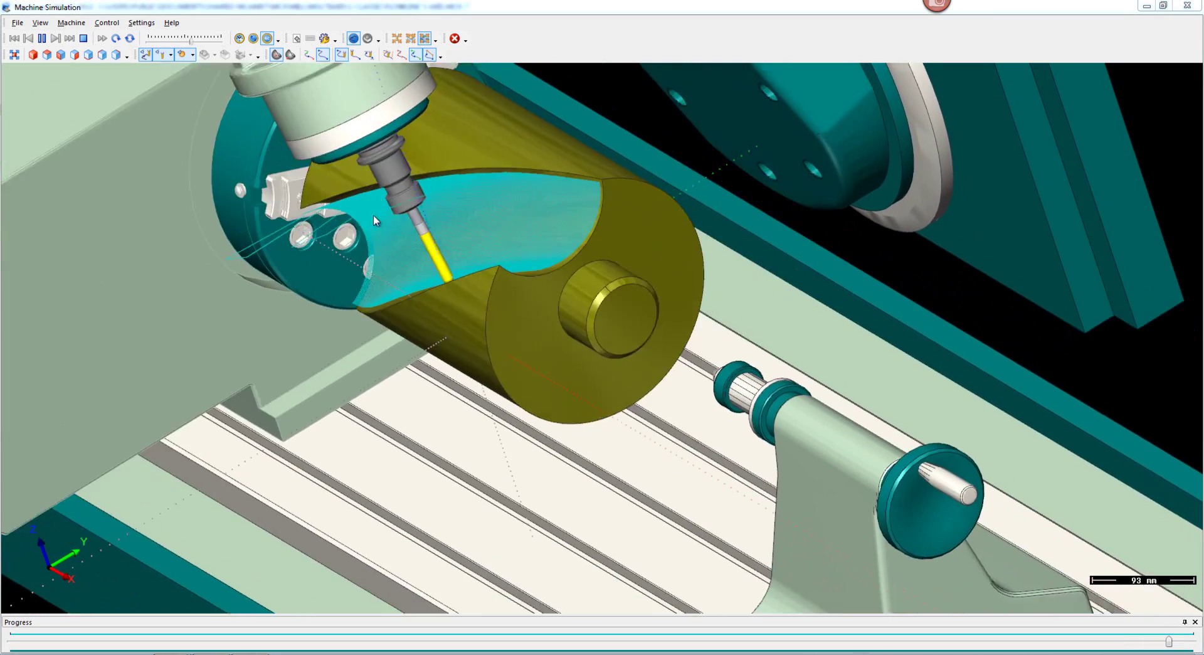
pyautogui.moveTo(374, 215); pyautogui.dragTo(523, 247, button='middle')
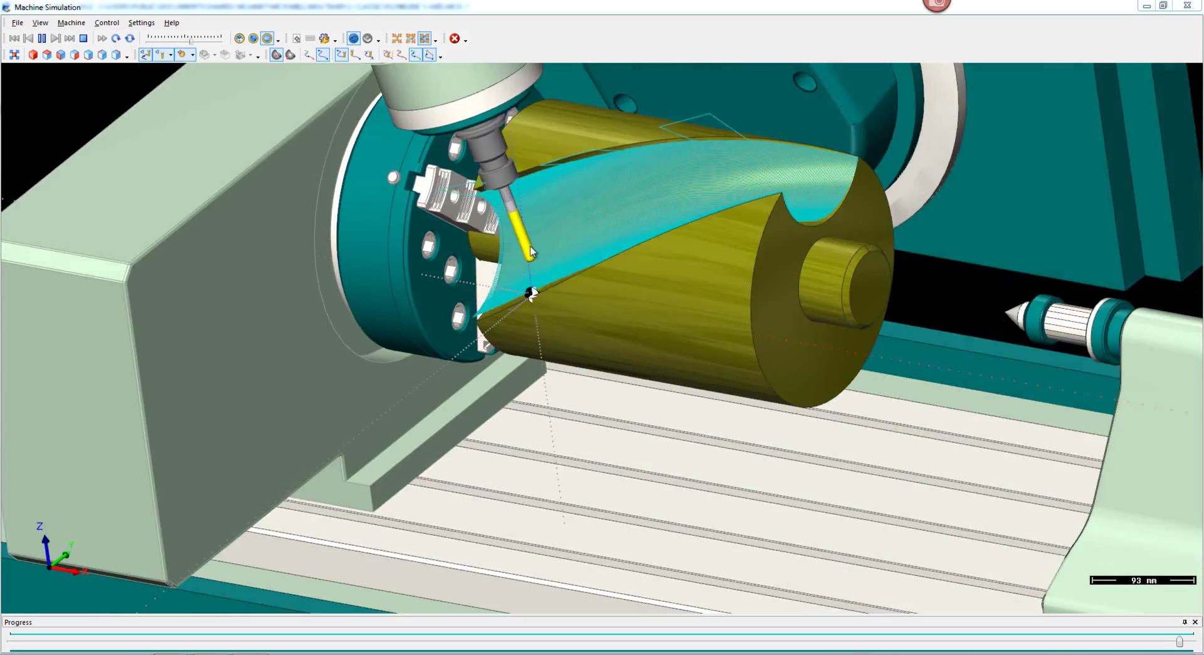
pyautogui.scroll(-5, 527, 245)
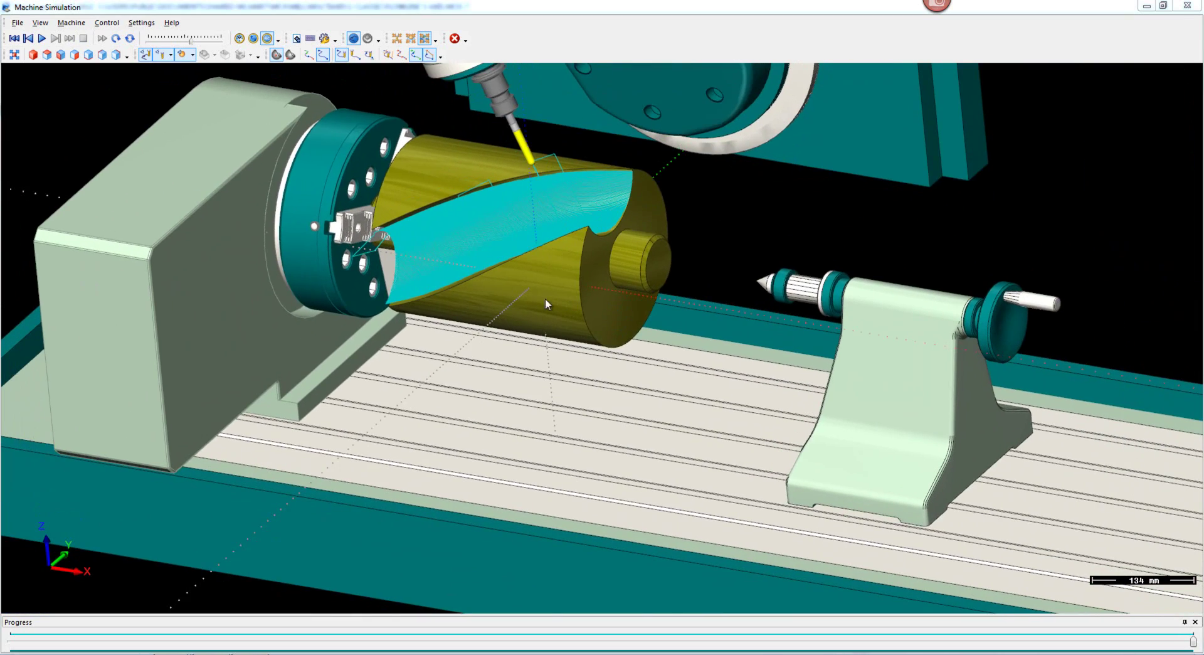
pyautogui.moveTo(544, 298); pyautogui.dragTo(581, 257, button='middle')
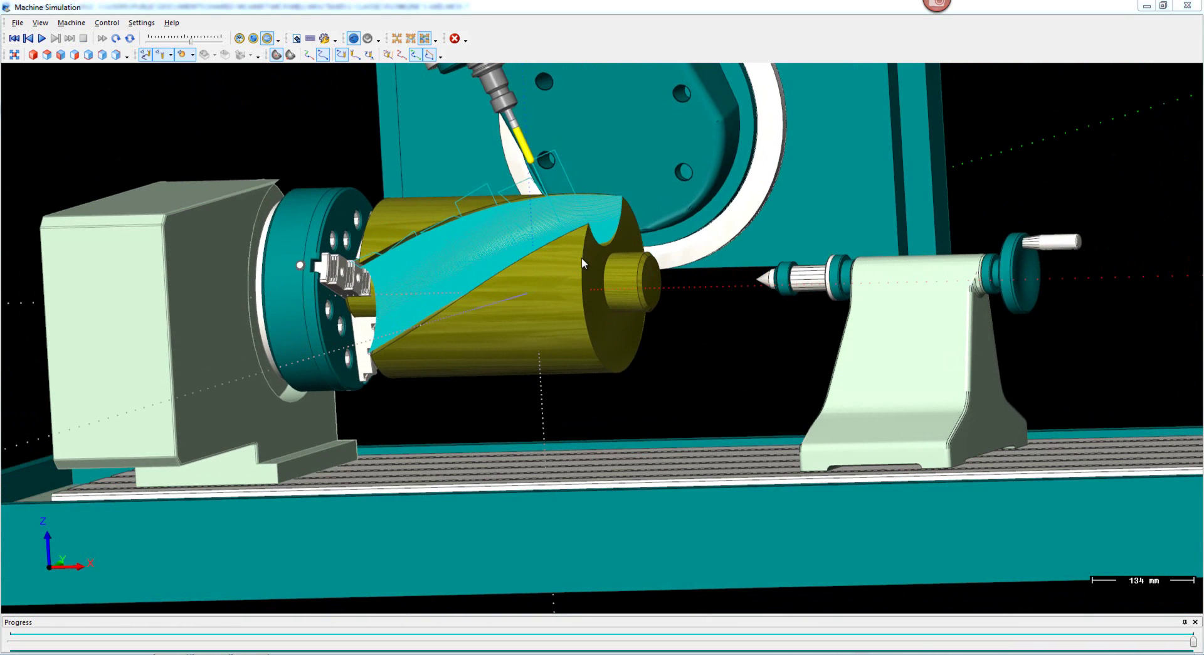
pyautogui.click(456, 37)
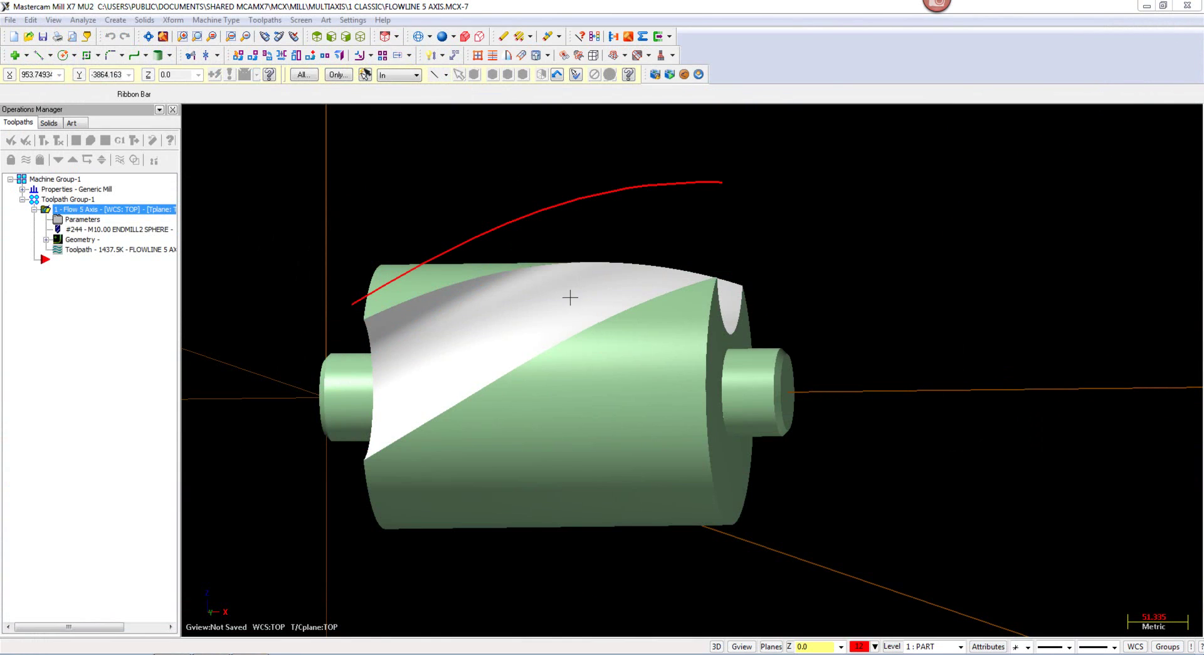
pyautogui.moveTo(577, 303)
pyautogui.mouseDown(button='middle')
pyautogui.moveTo(600, 301)
pyautogui.moveTo(581, 280)
pyautogui.moveTo(598, 305)
pyautogui.mouseUp(button='middle')
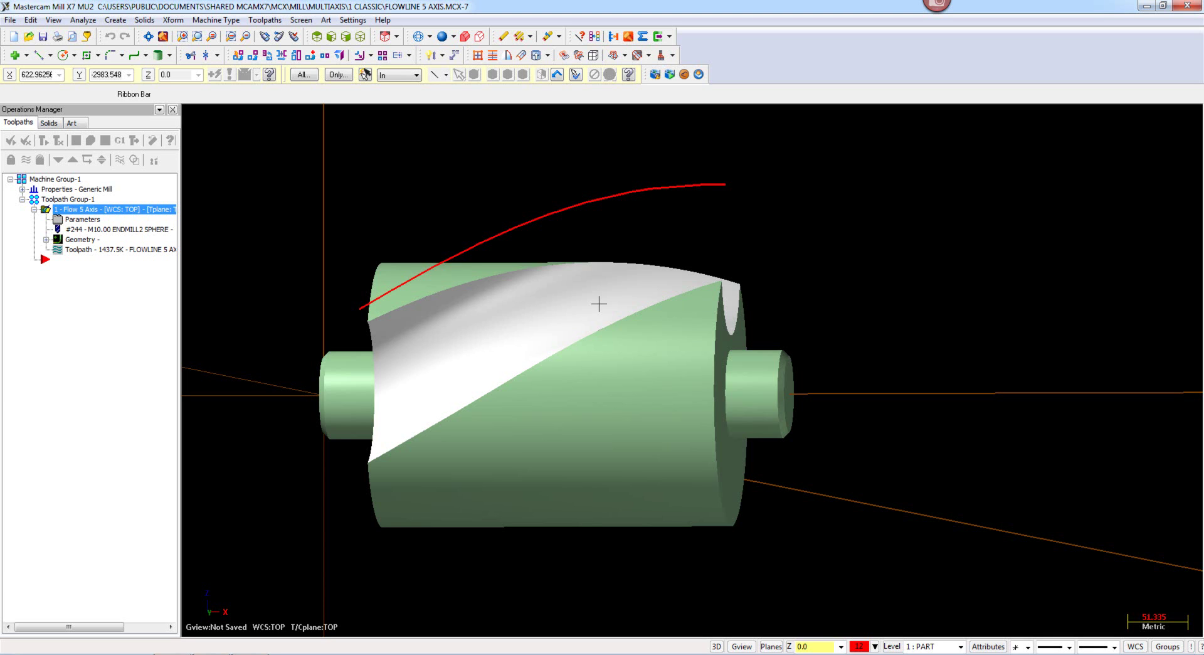
pyautogui.moveTo(601, 303); pyautogui.dragTo(670, 351, button='middle')
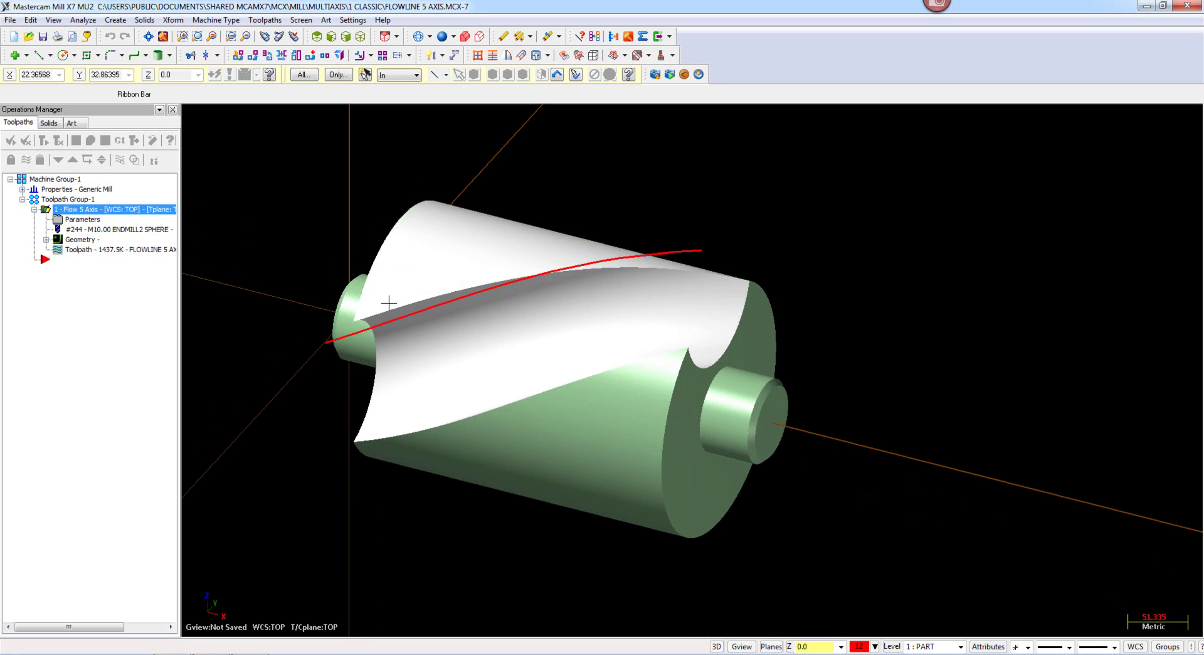
pyautogui.click(34, 209)
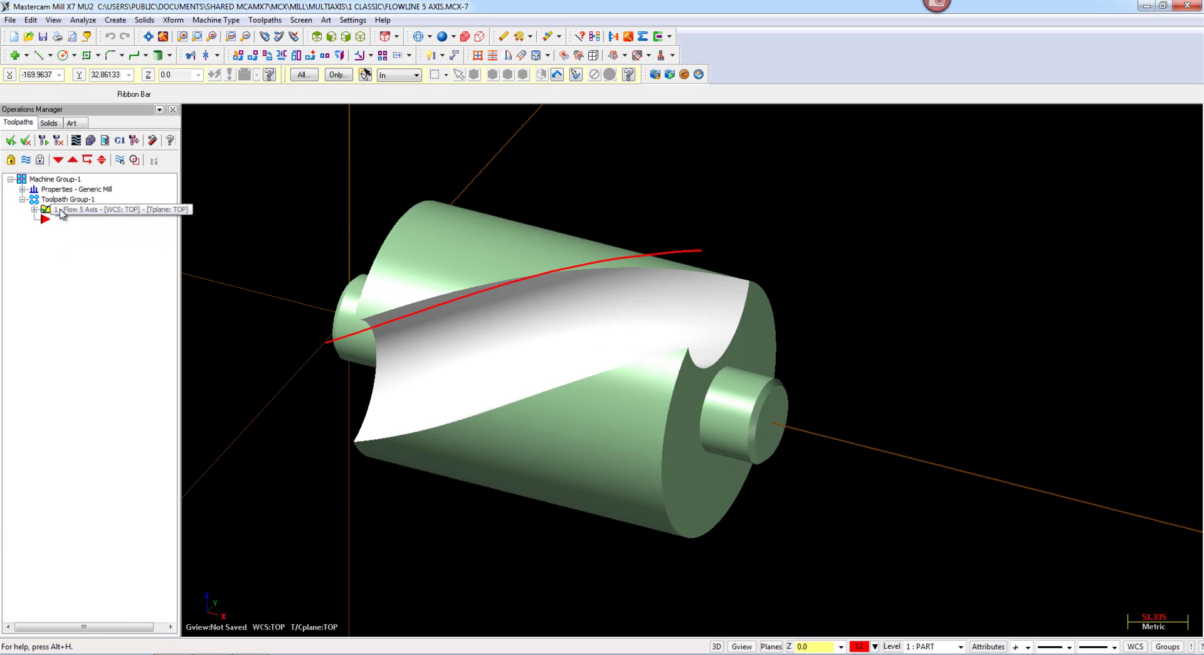
pyautogui.click(60, 210)
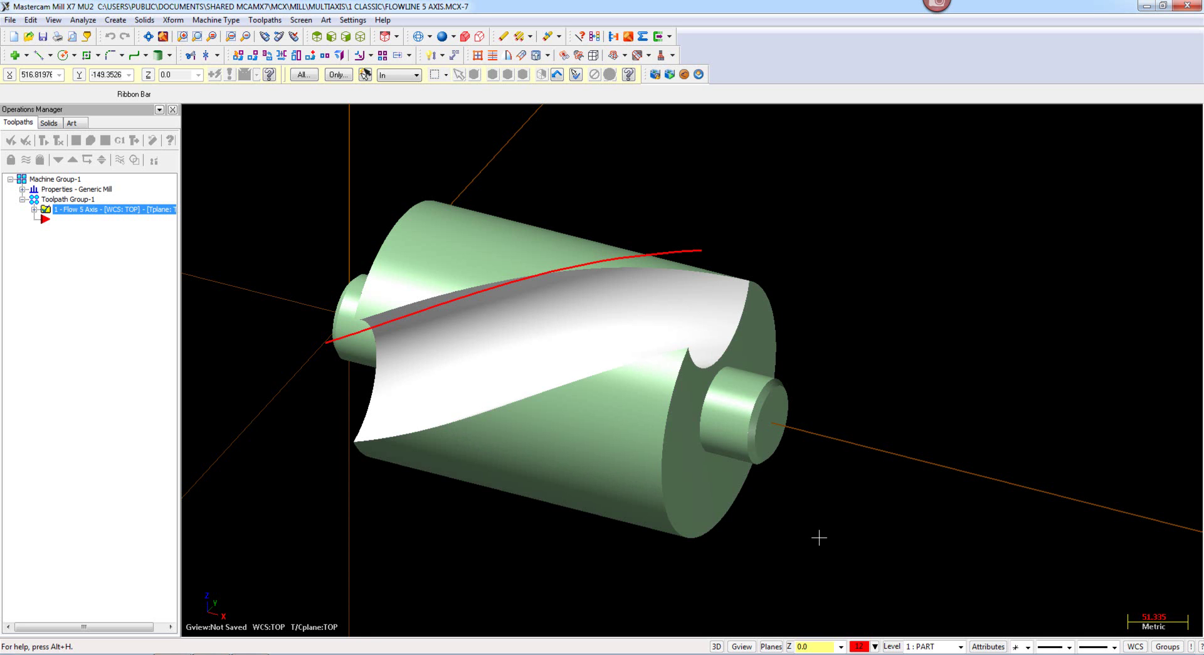
pyautogui.moveTo(839, 543); pyautogui.dragTo(836, 501, button='middle')
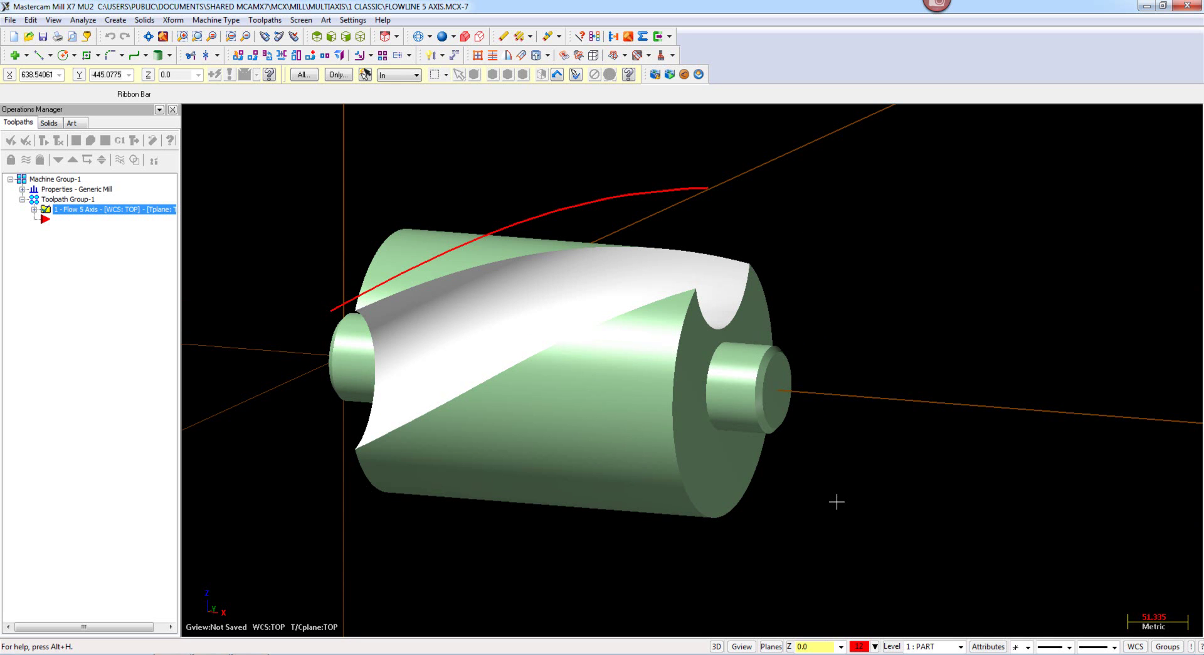
# Step: Start a new multiaxis toolpath and look through the types in the Wireframe, Surface/Solid, Drill/Circle Mill, Tool Box and Custom App categories
pyautogui.click(265, 19)
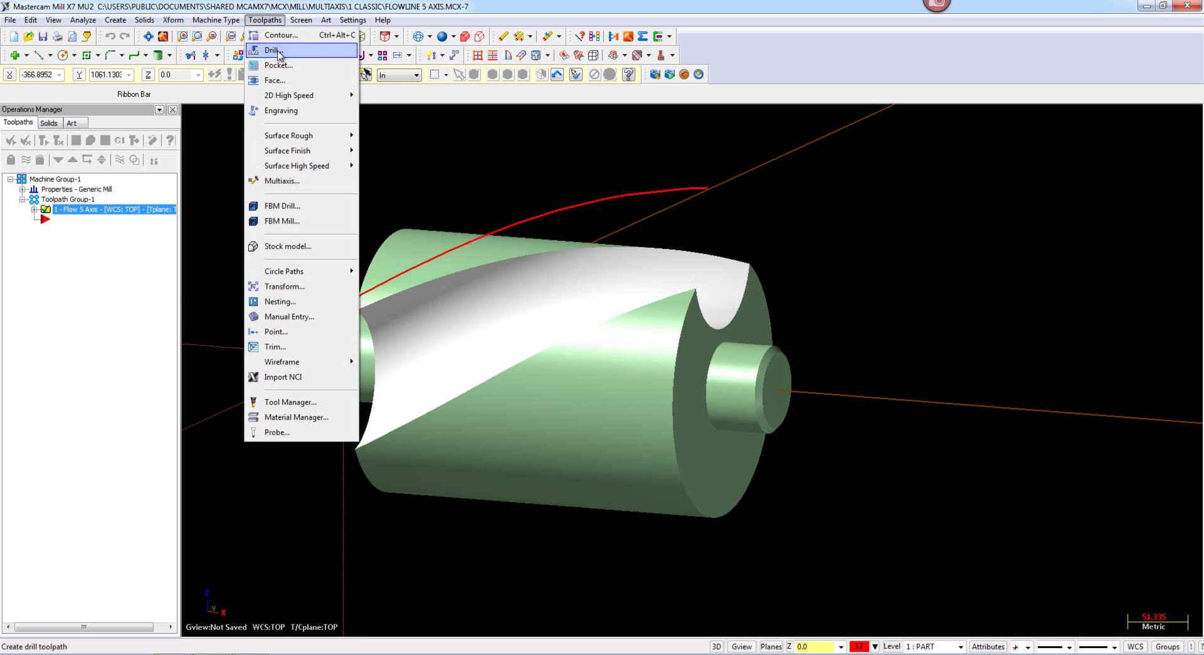
pyautogui.click(342, 181)
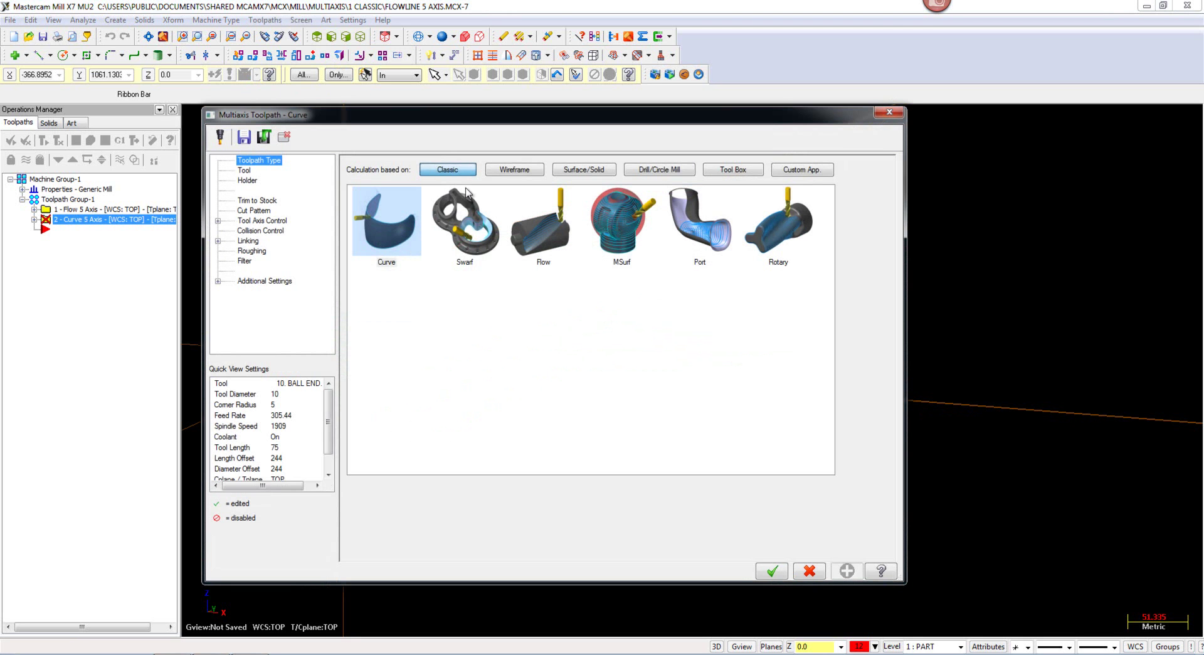
pyautogui.click(529, 171)
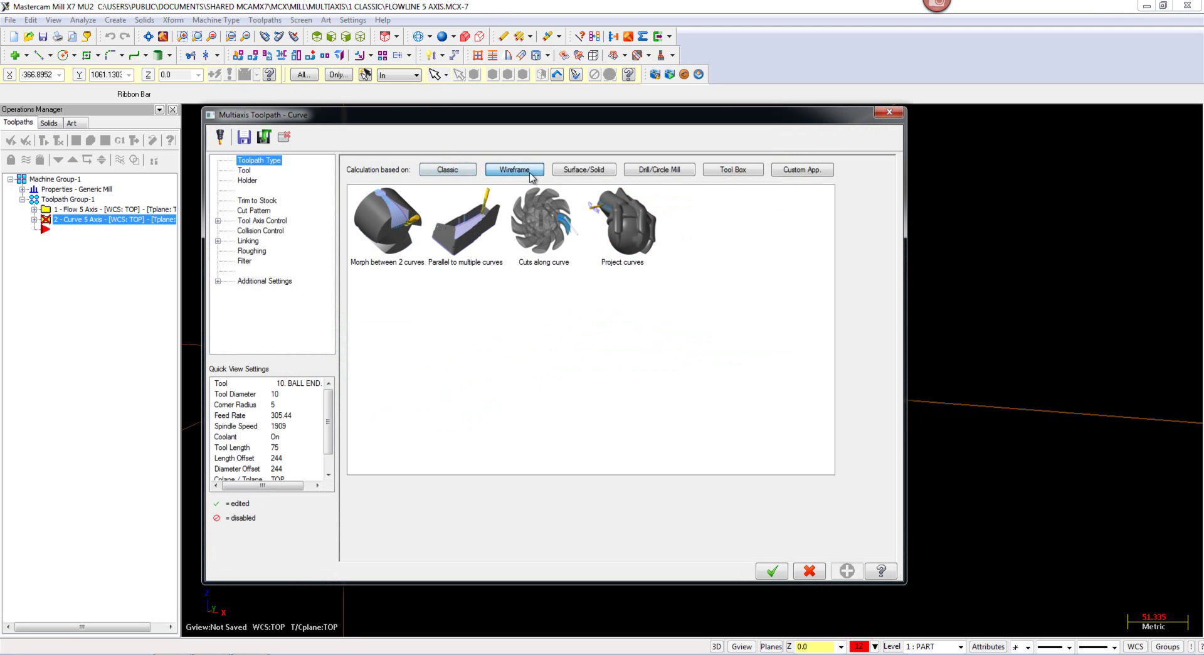
pyautogui.click(578, 178)
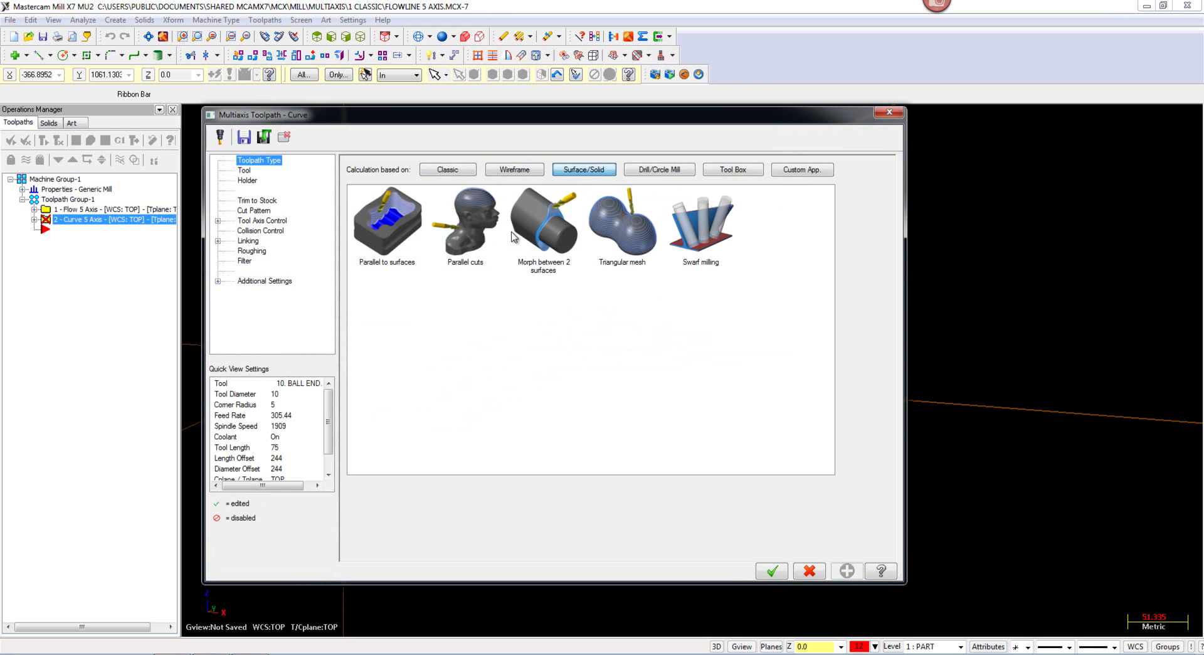
pyautogui.click(639, 173)
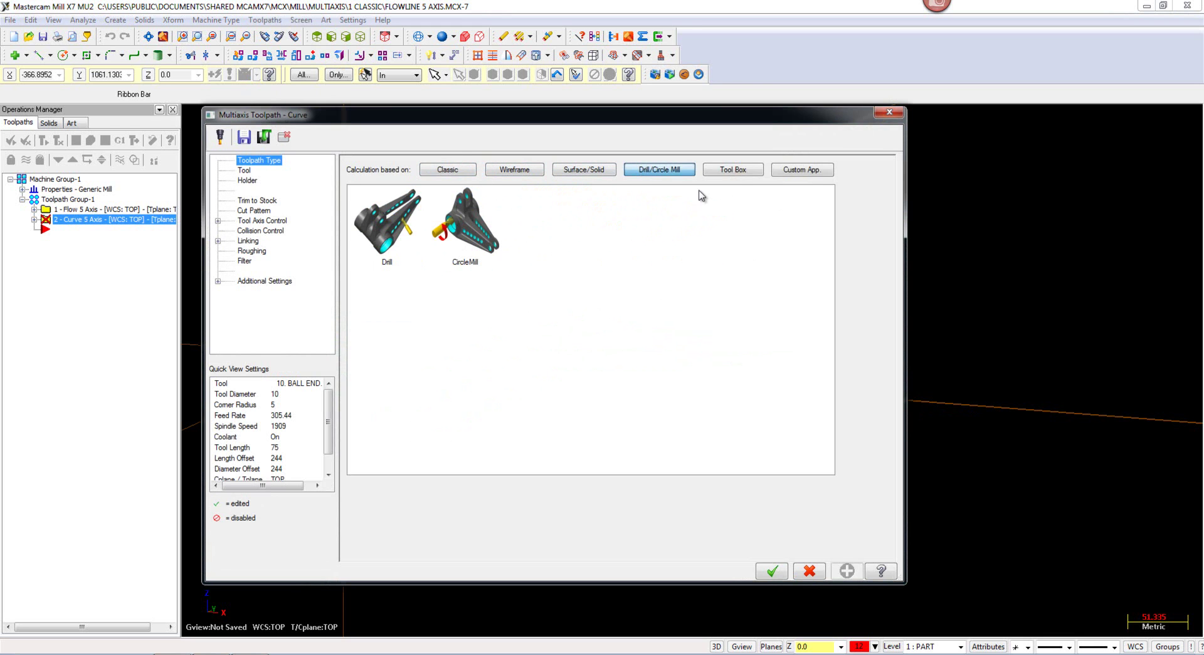
pyautogui.click(732, 175)
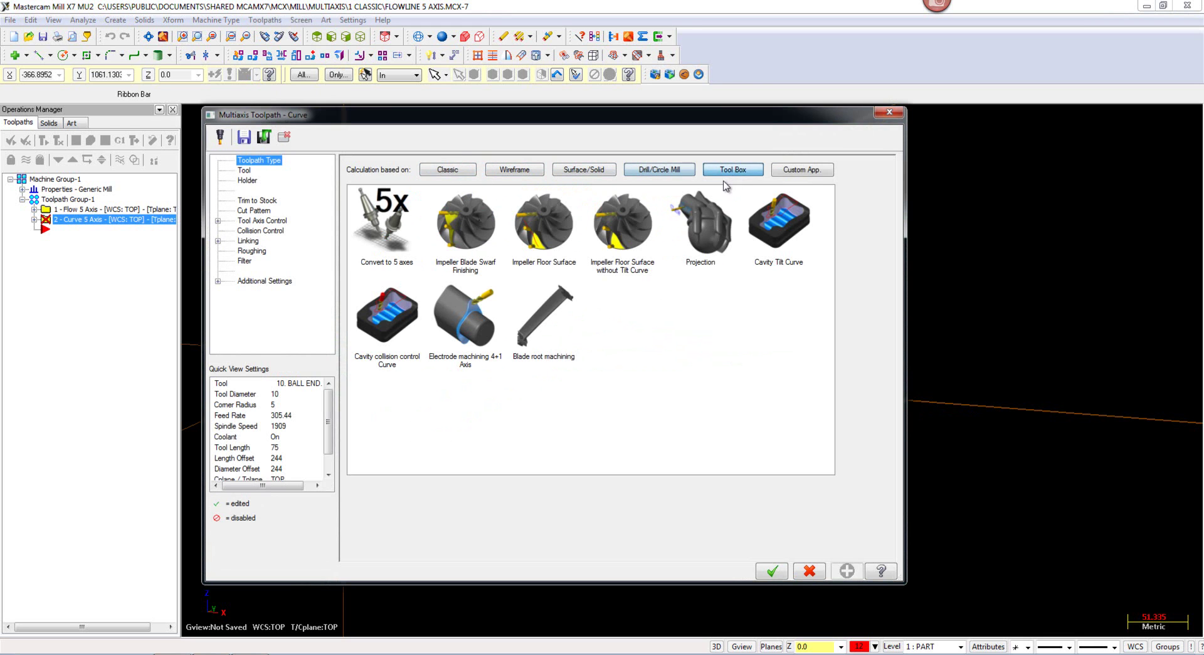
pyautogui.click(797, 177)
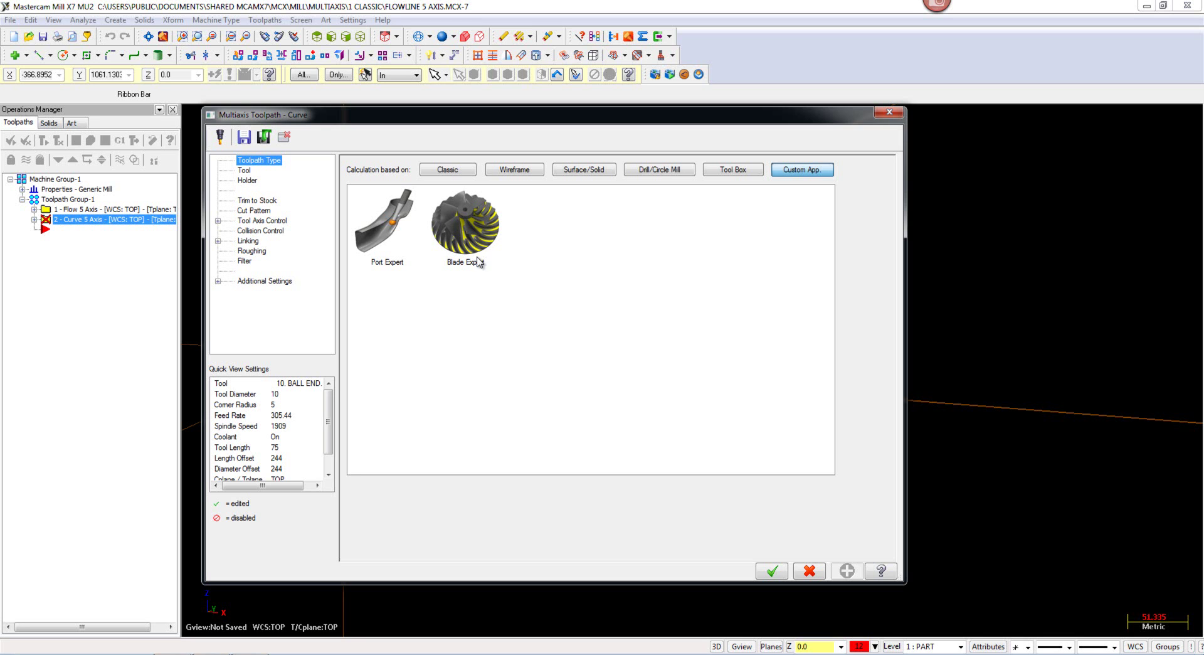
# Step: Compare the Classic multiaxis toolpath types with the Wireframe and Surface/Solid ones, and cancel the new toolpath
pyautogui.click(512, 173)
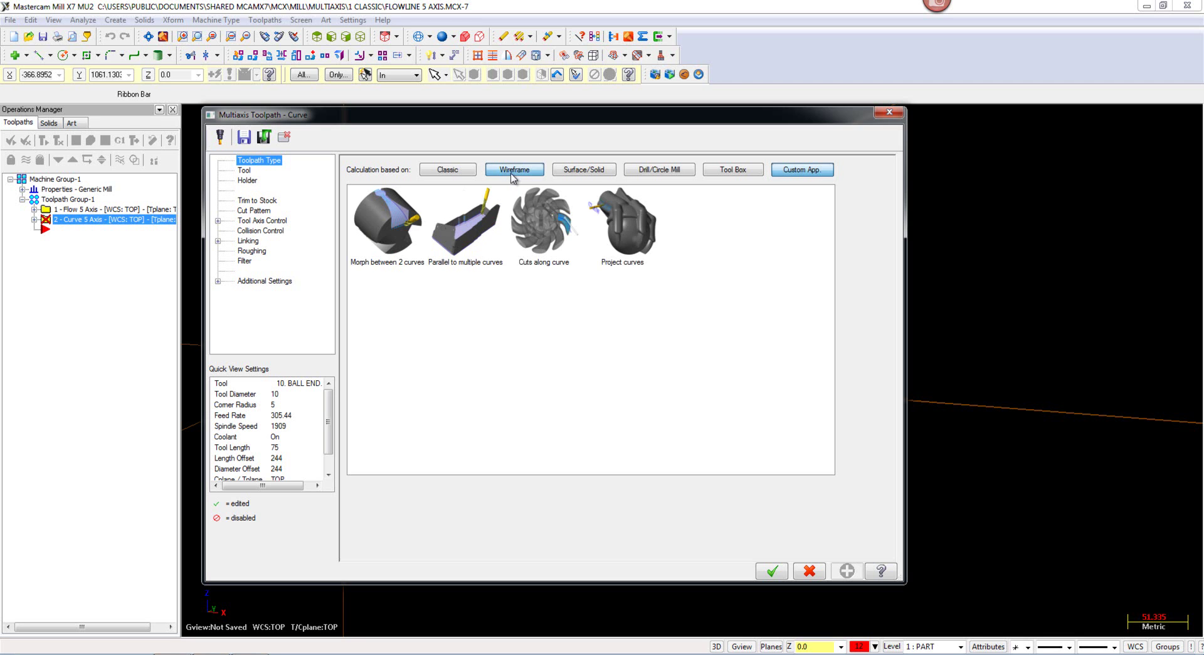
pyautogui.click(469, 173)
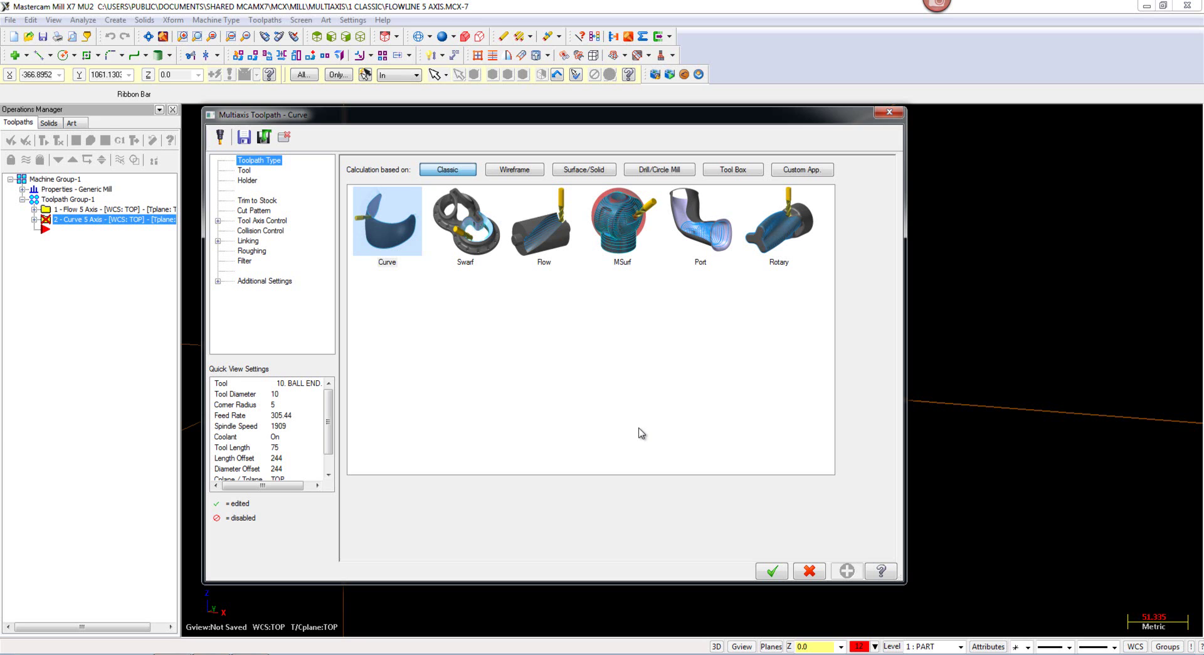
pyautogui.click(520, 177)
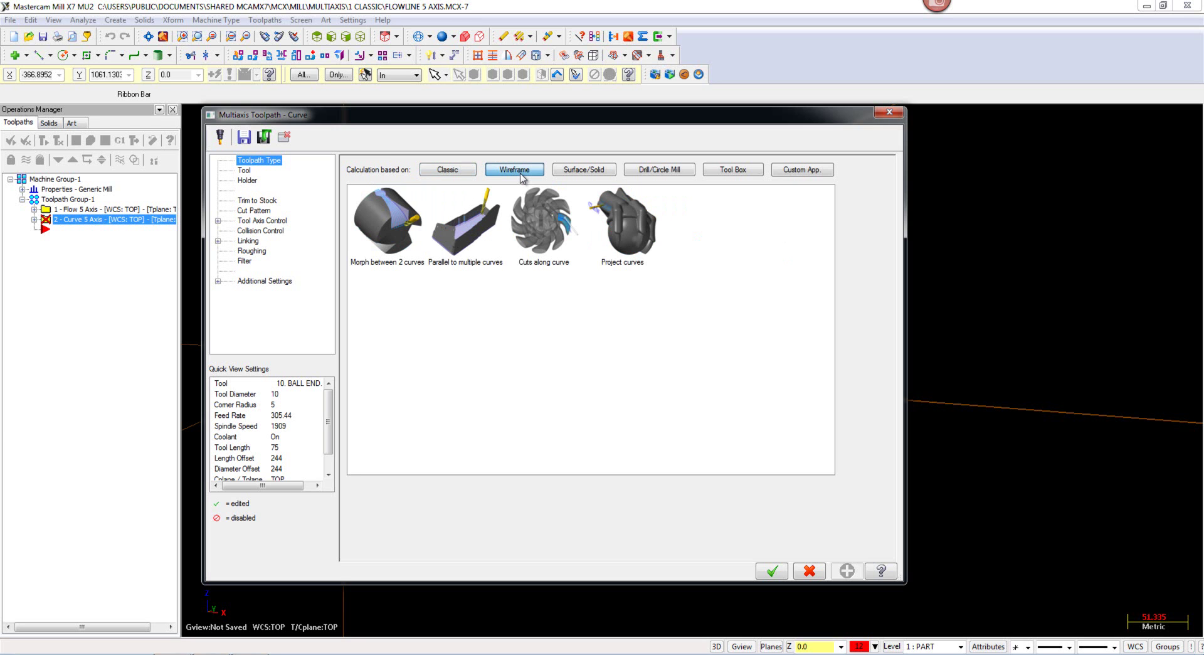
pyautogui.click(602, 171)
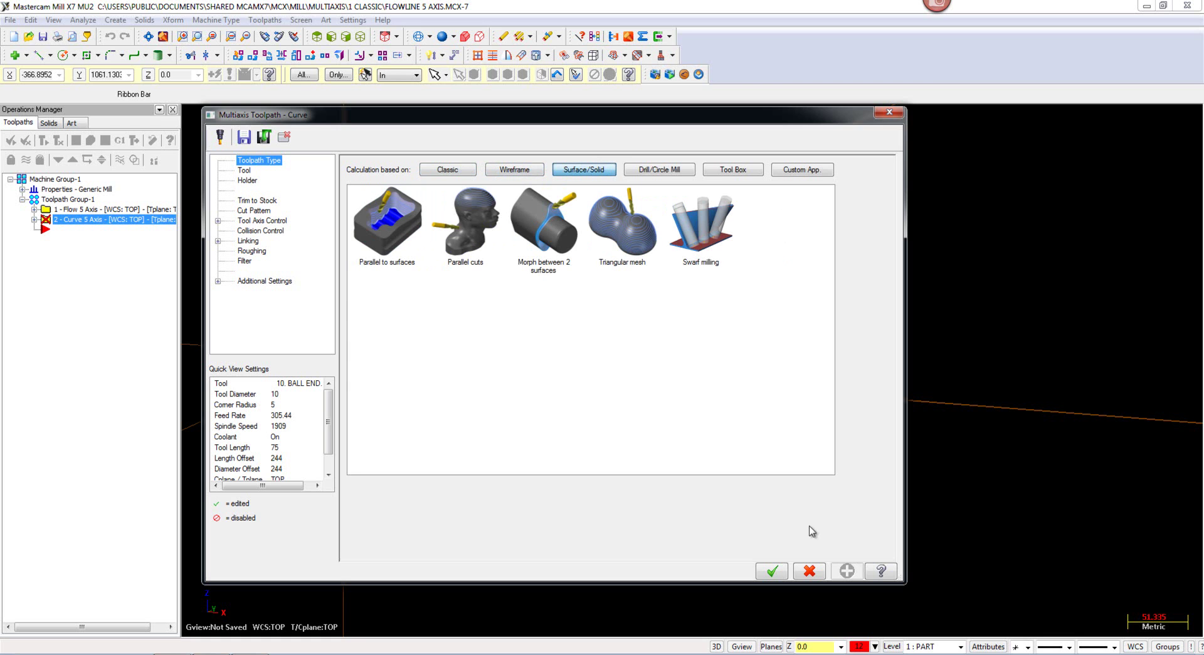
pyautogui.click(435, 172)
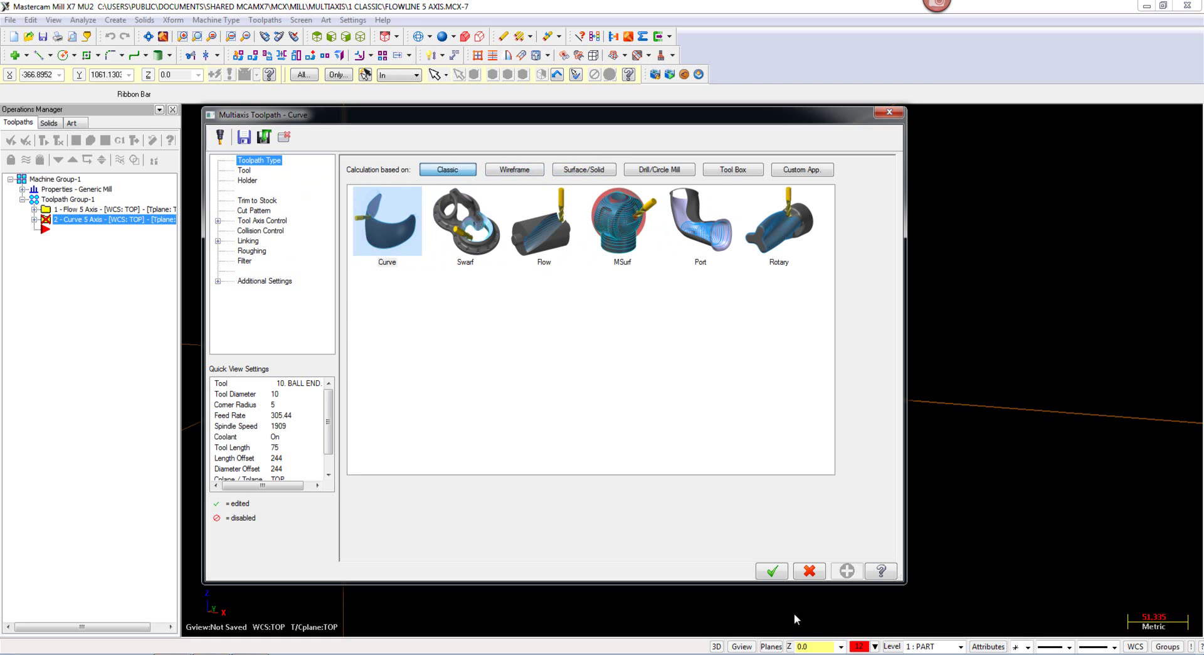
pyautogui.click(809, 571)
# Step: Reopen the Flow toolpath's parameters and review its toolpath type, tool, cut pattern and tool axis control settings
pyautogui.click(35, 209)
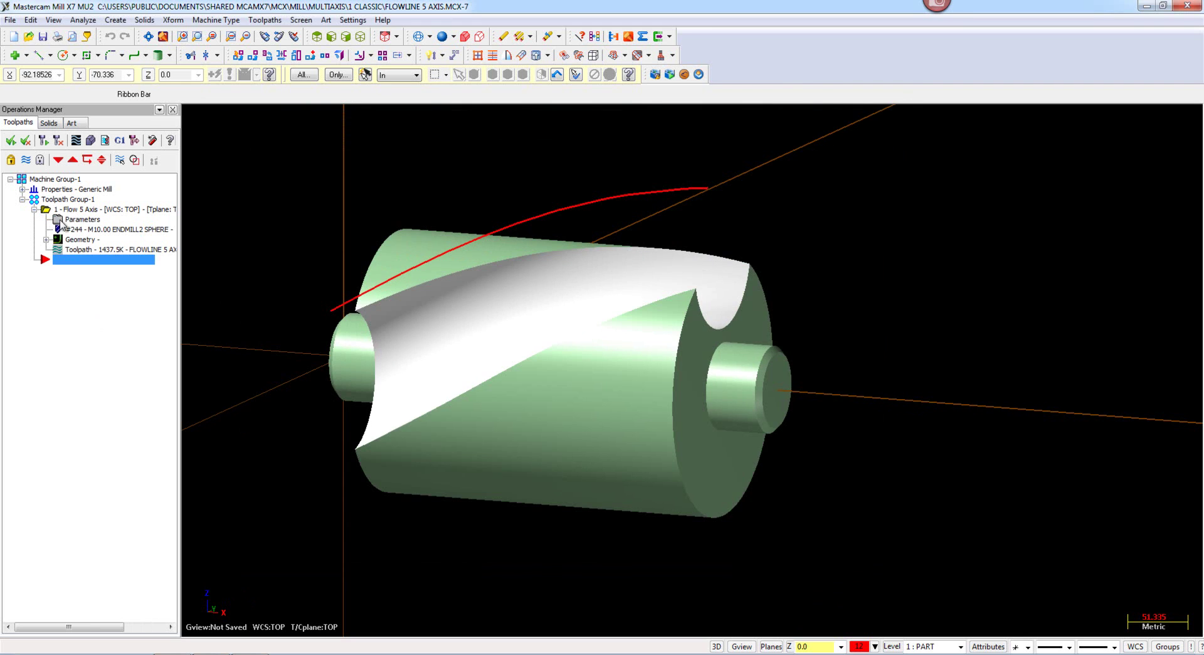
pyautogui.click(60, 219)
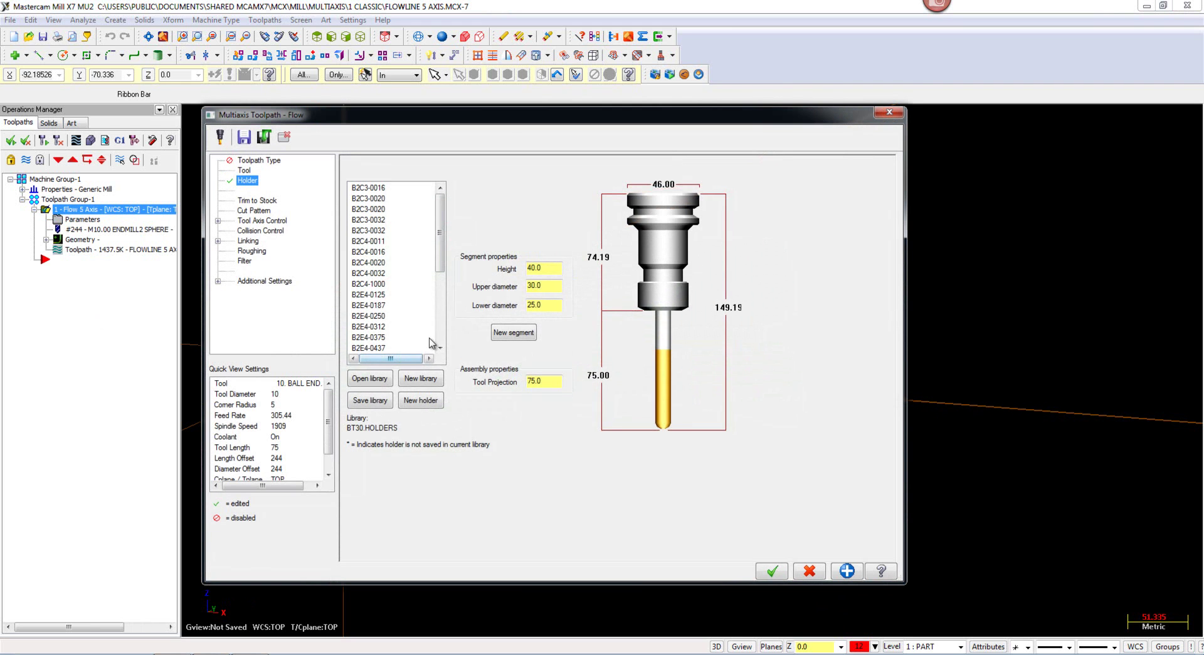
pyautogui.click(260, 161)
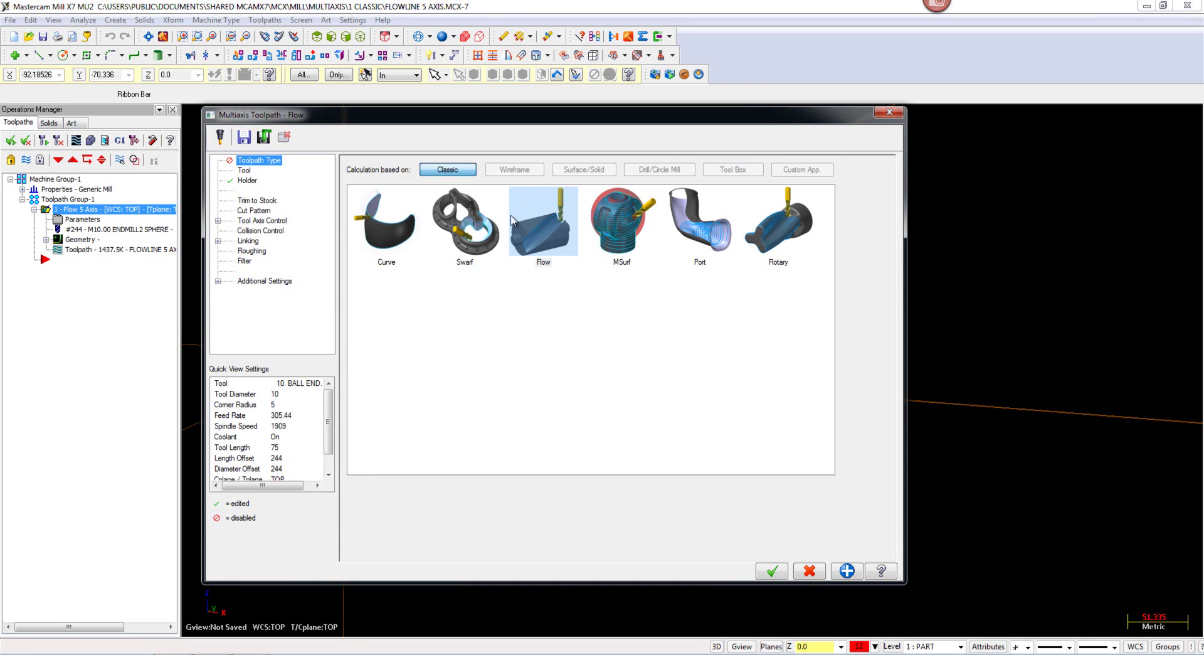
pyautogui.click(251, 173)
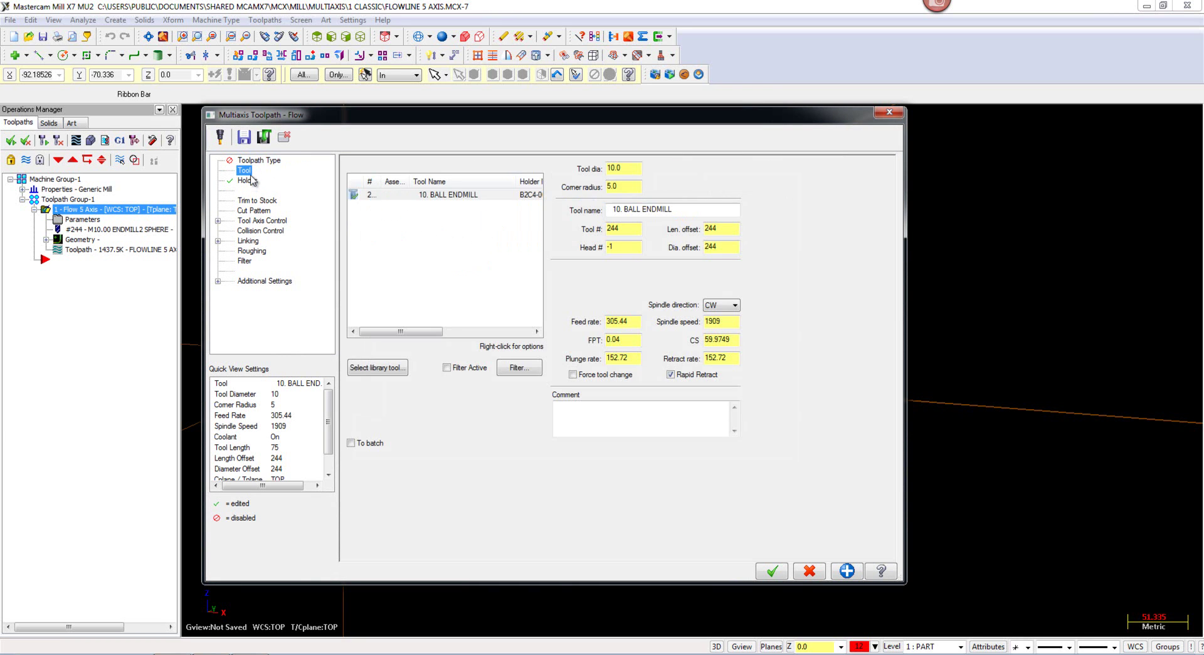
pyautogui.click(258, 211)
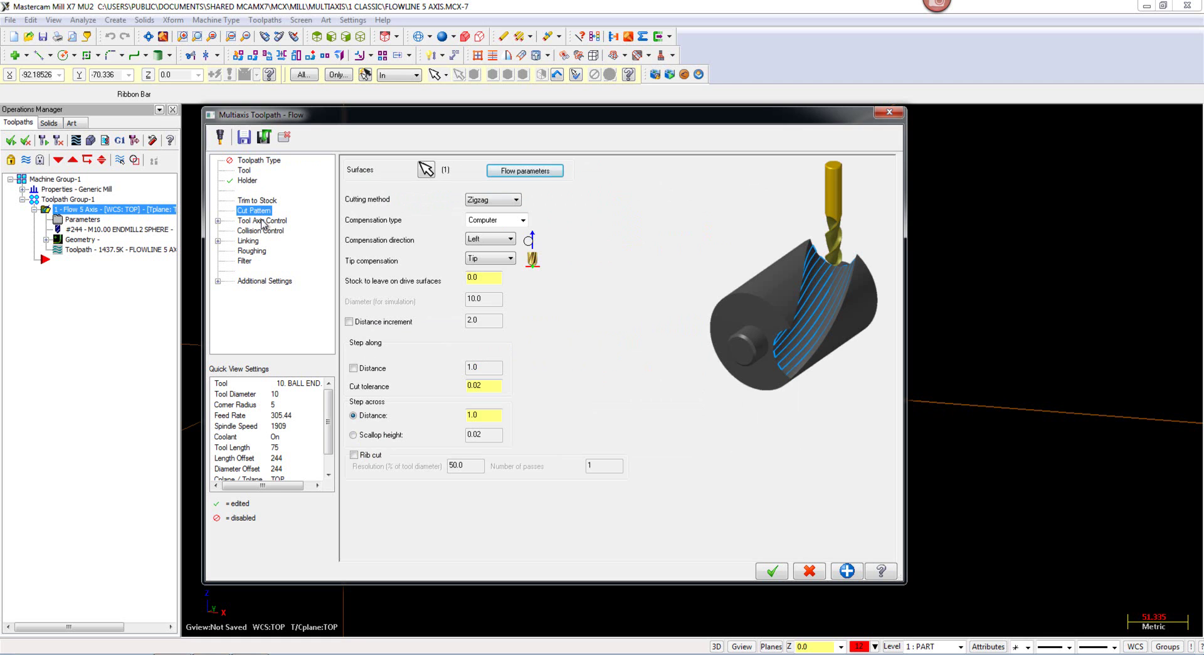
pyautogui.click(262, 221)
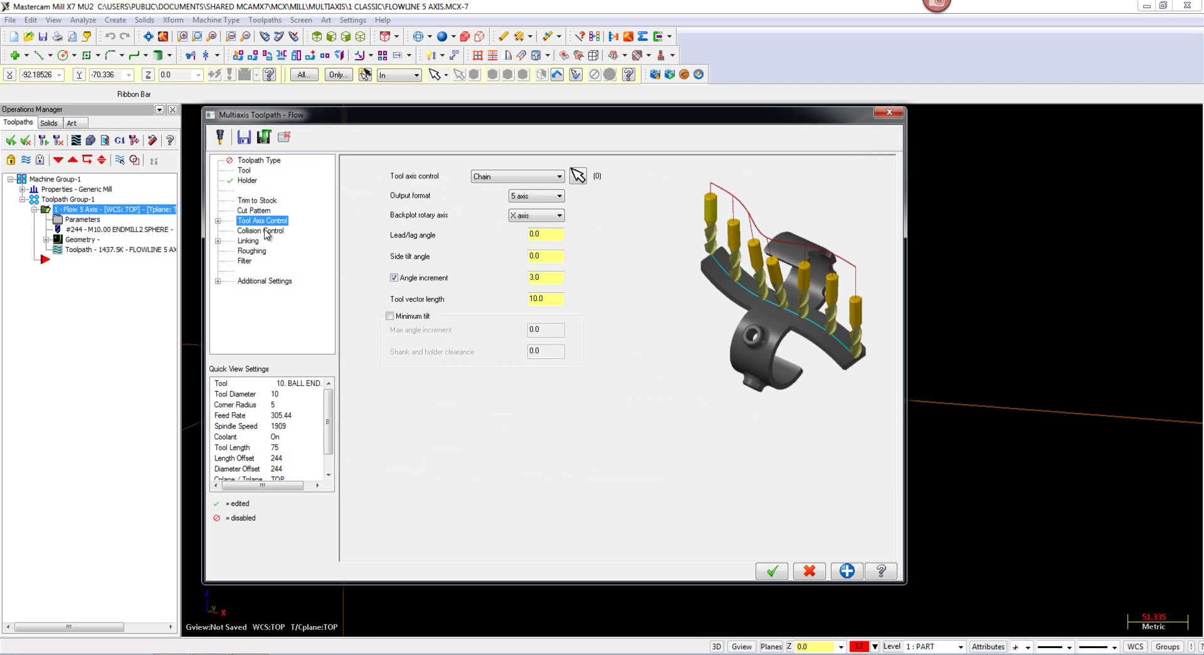
# Step: Decline selecting a tool axis chain, review the Flow toolpath's collision control and linking settings, and close the parameters without saving
pyautogui.click(631, 379)
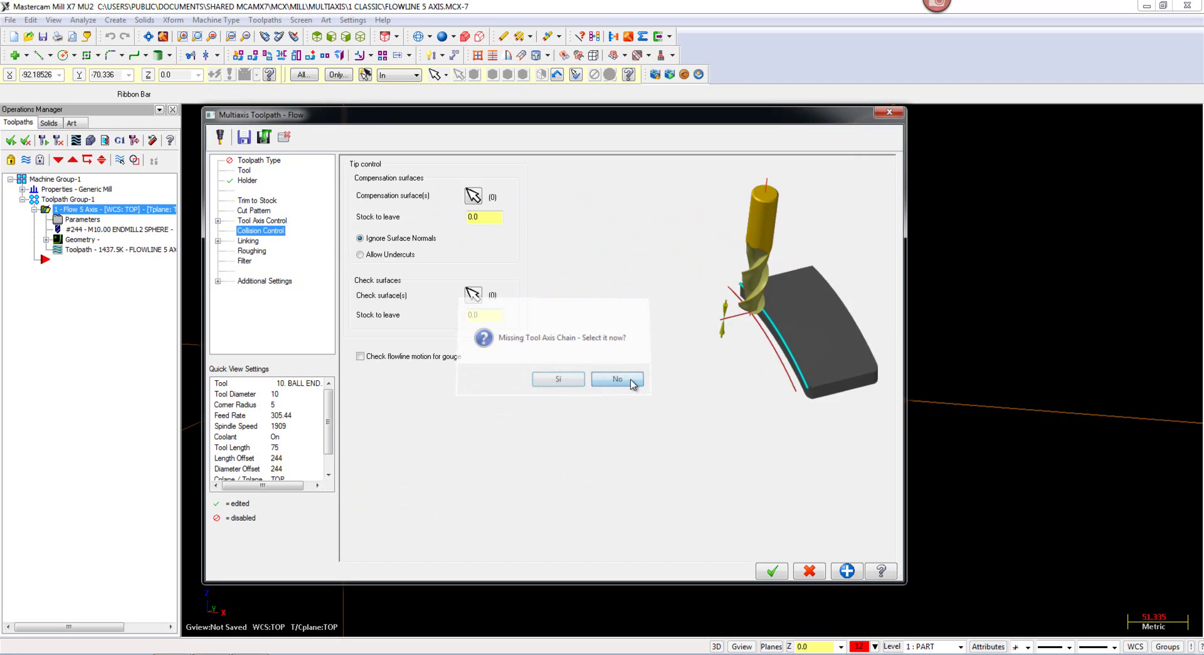
pyautogui.click(249, 241)
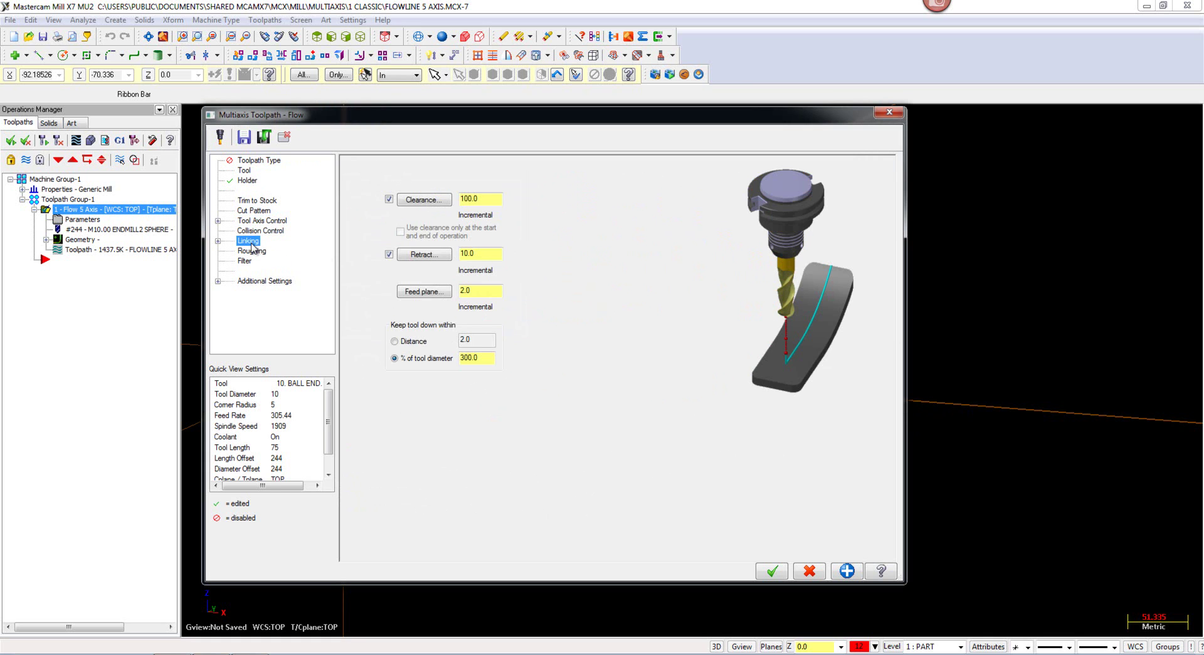
pyautogui.click(254, 231)
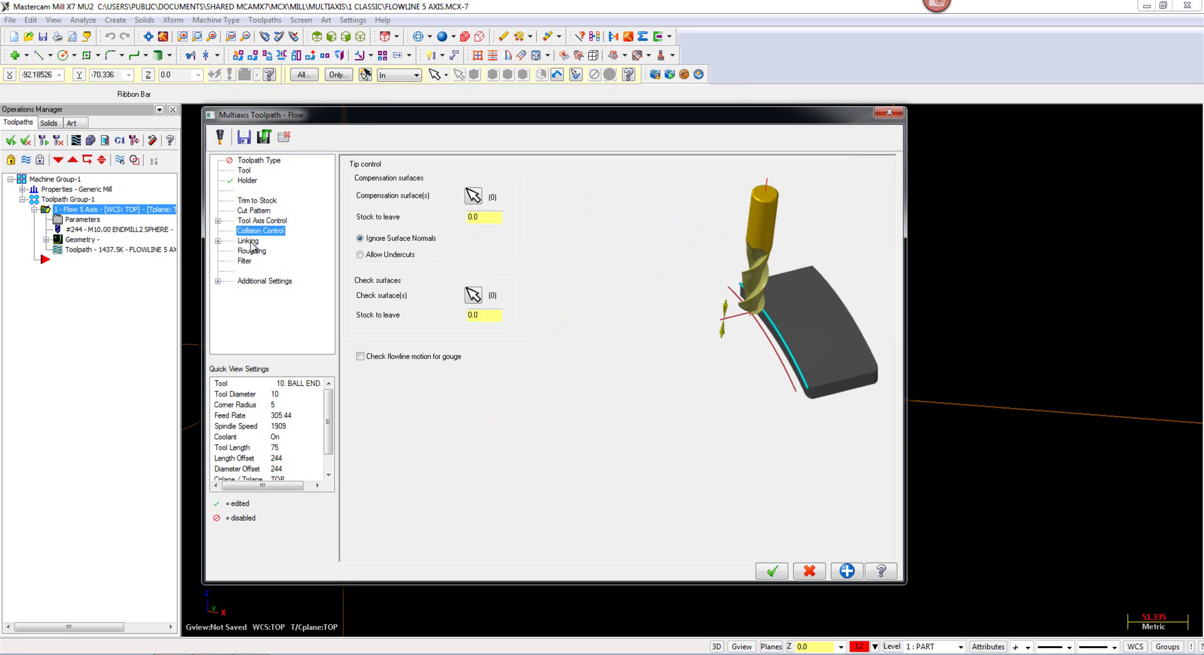
pyautogui.click(250, 241)
pyautogui.click(488, 253)
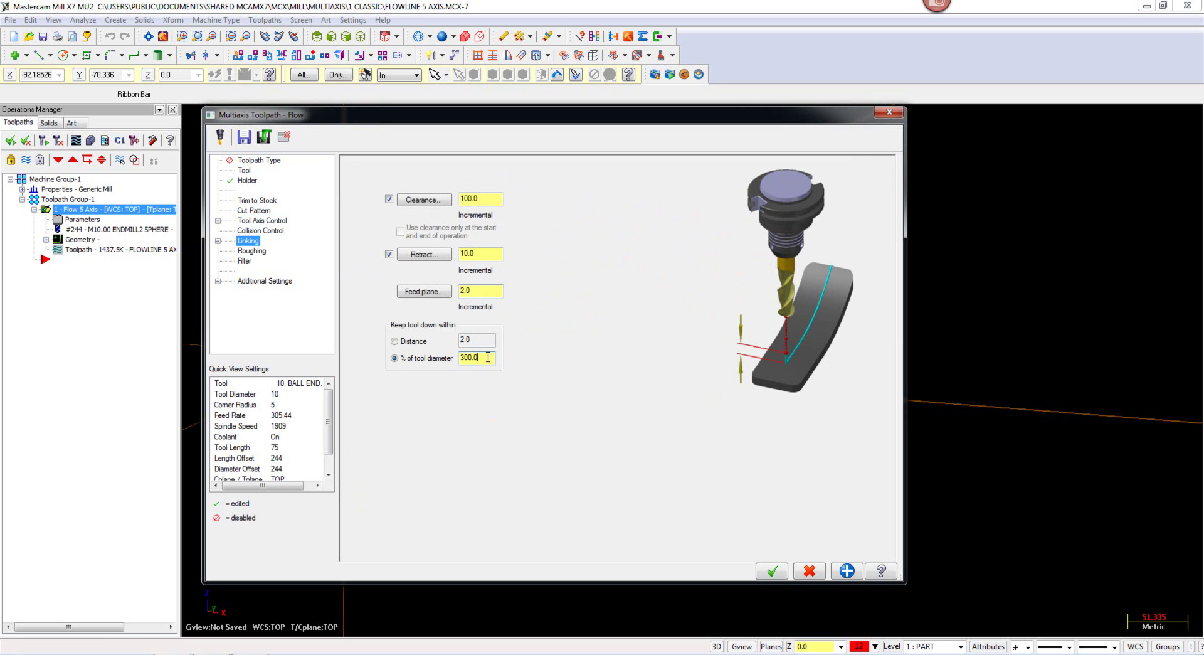
pyautogui.click(809, 571)
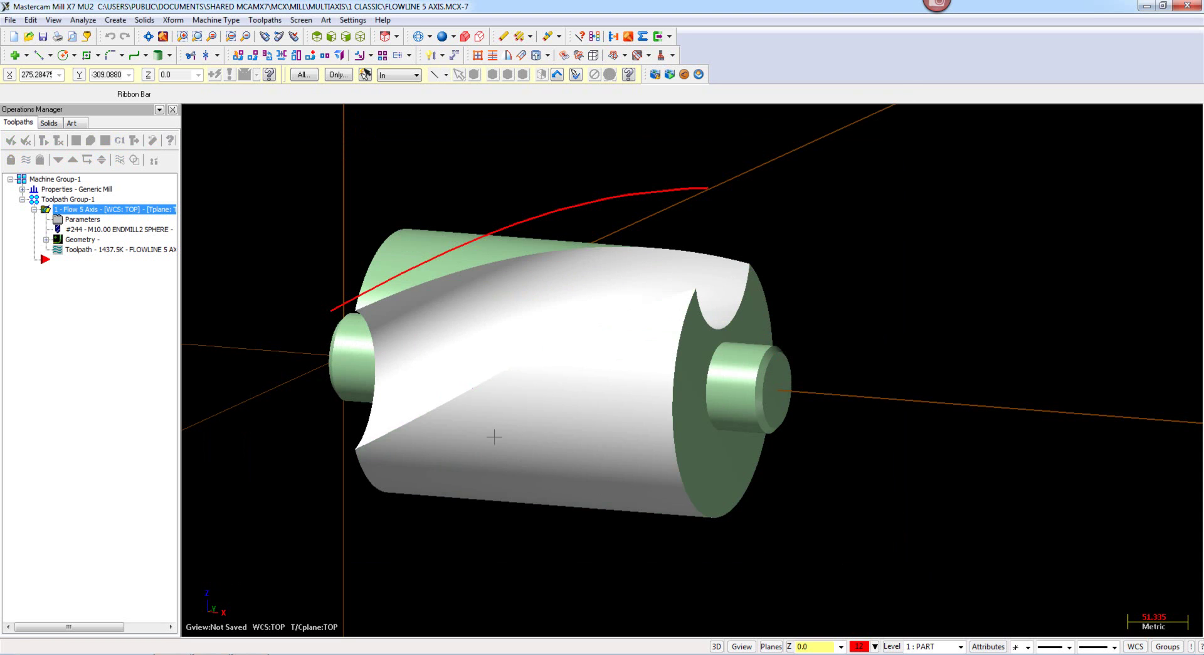